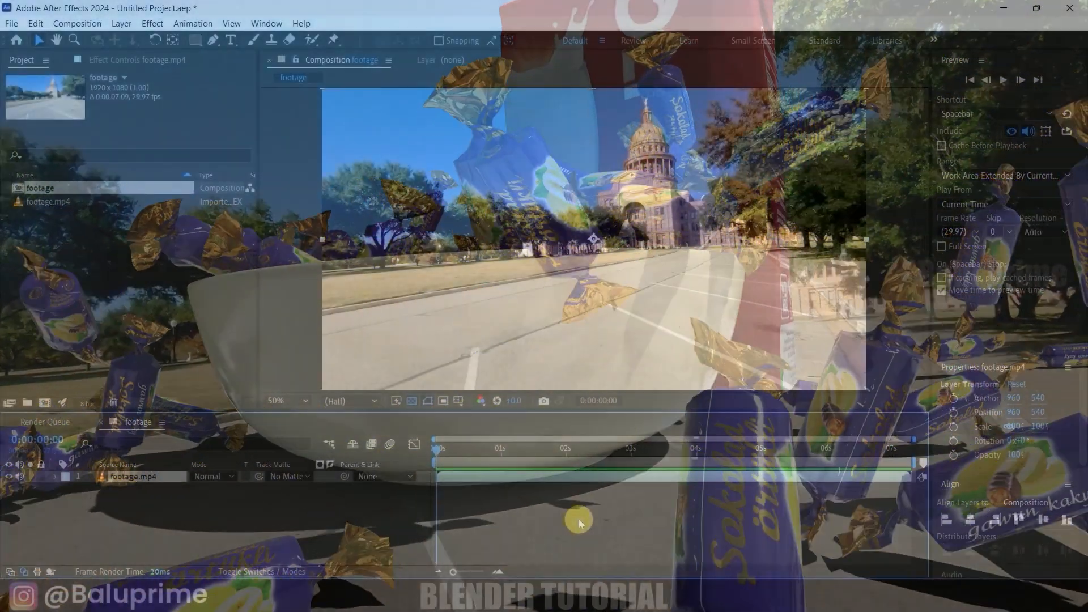
Step: Play back the footage composition, and switch to the browser to view the other after-effects-to-blender-export GitHub page
key(space)
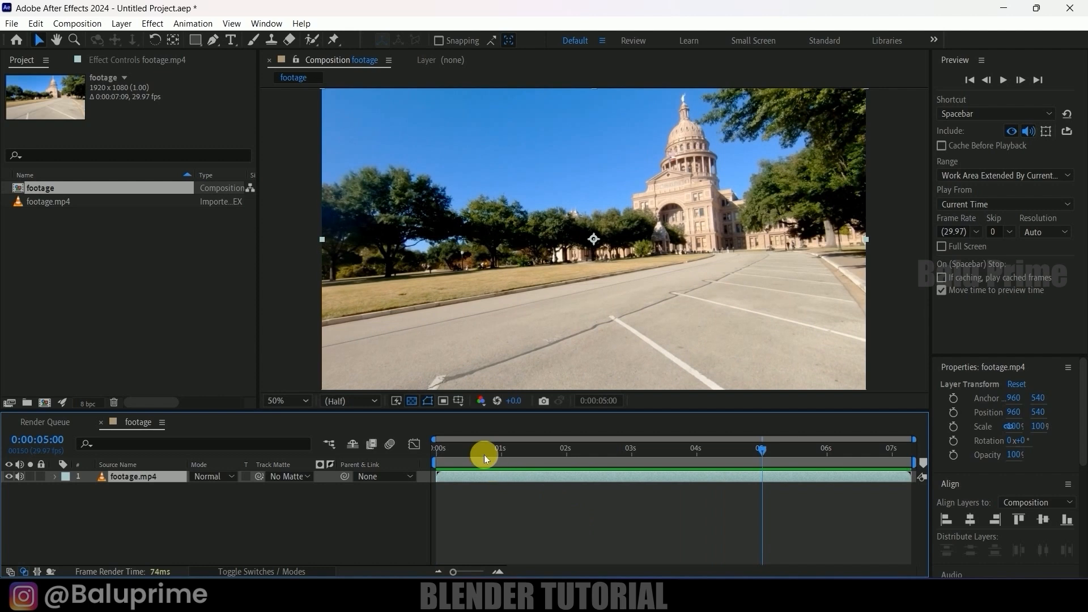
key(space)
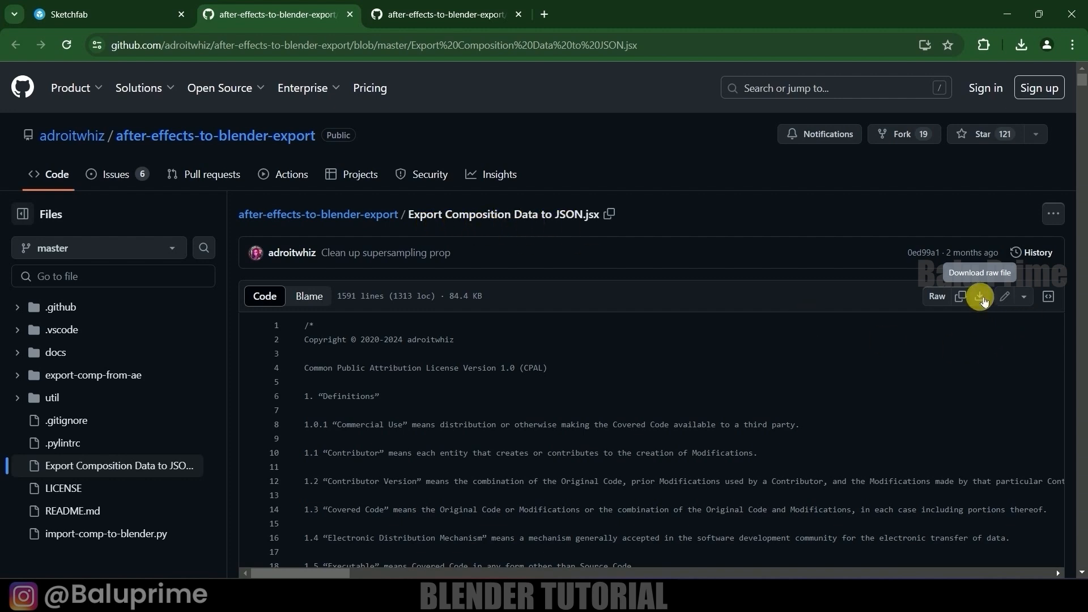
click(438, 16)
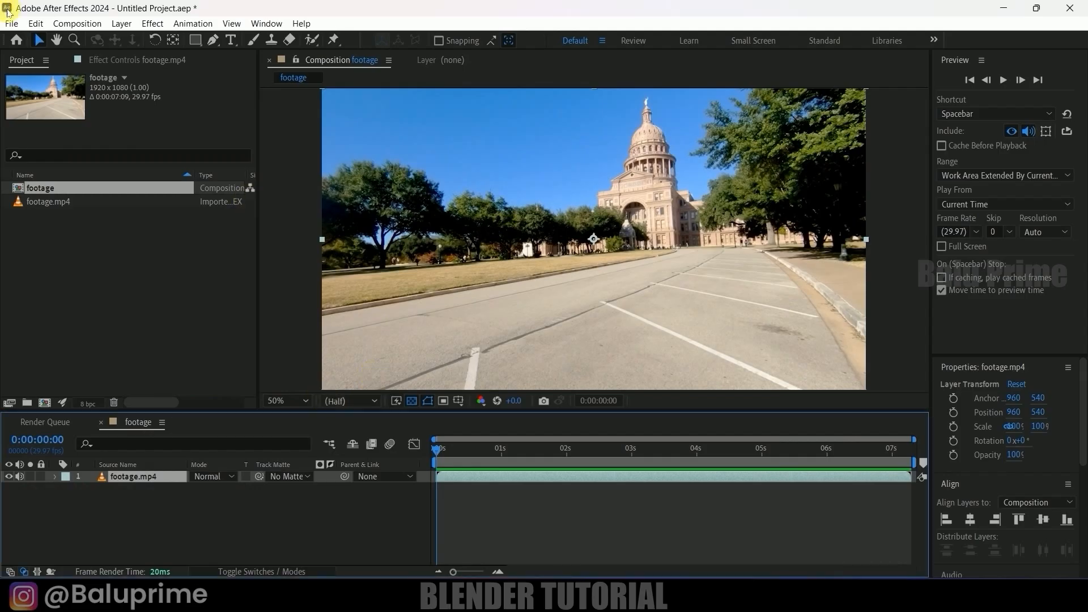
Step: Switch to After Effects and install the script file Export Composition Data to JSON.jsx from the Downloads folder
click(8, 25)
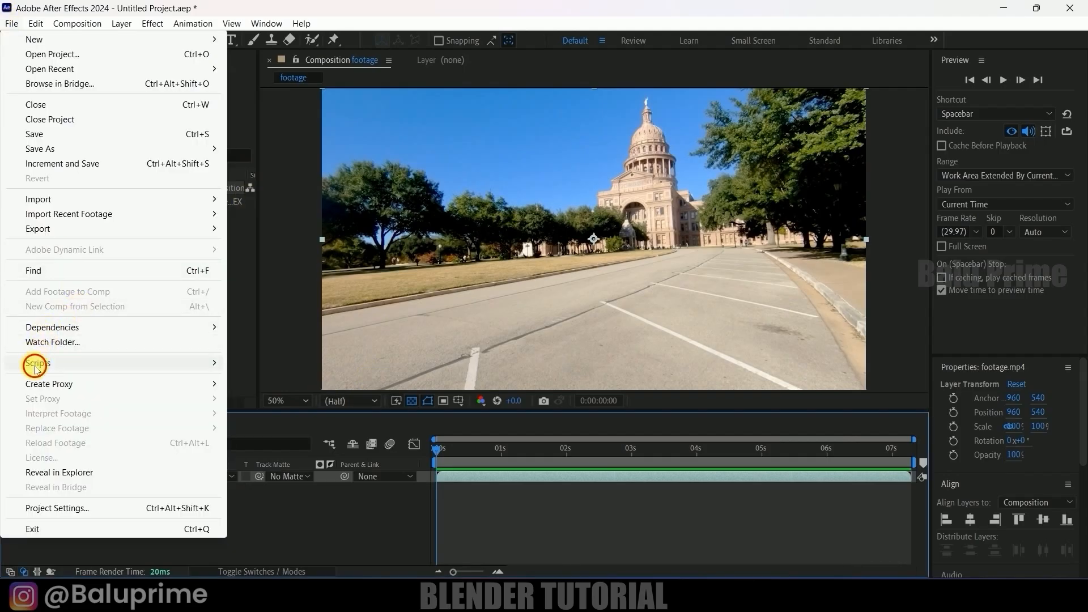
mouse_move(39, 363)
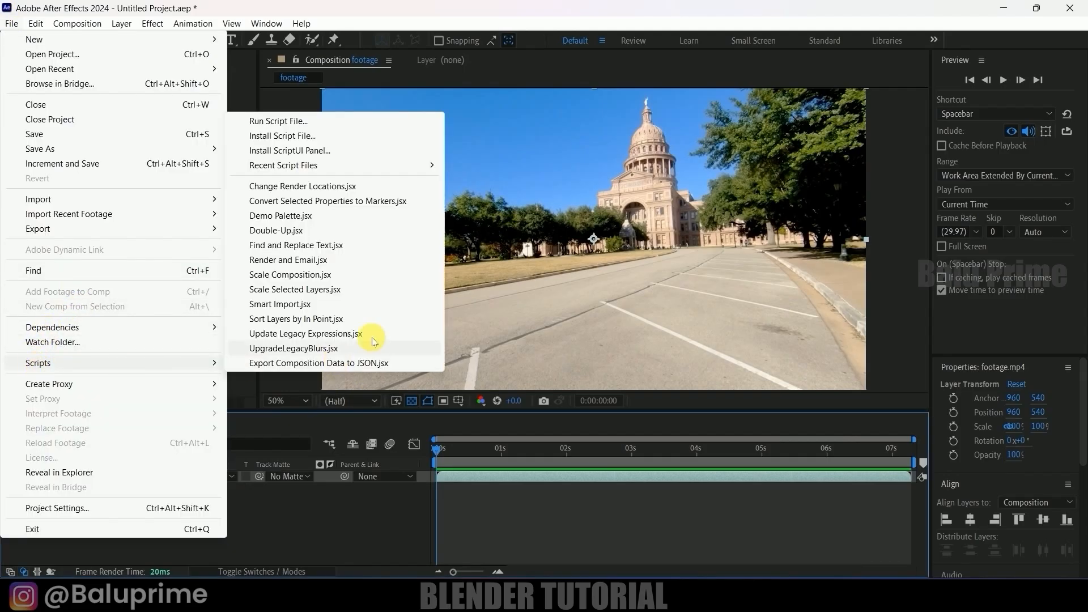
click(277, 138)
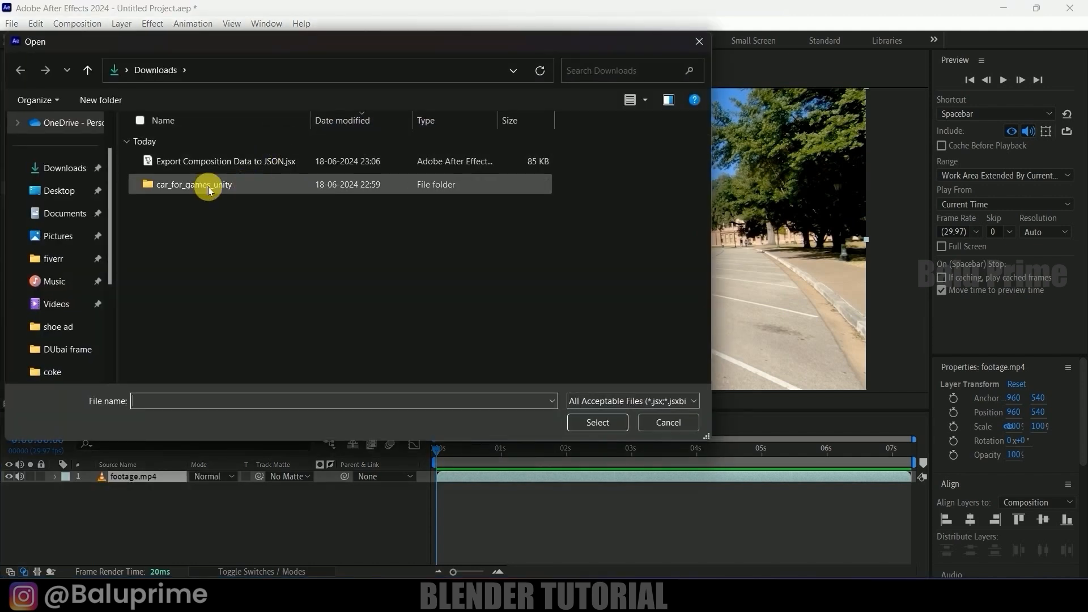
click(205, 165)
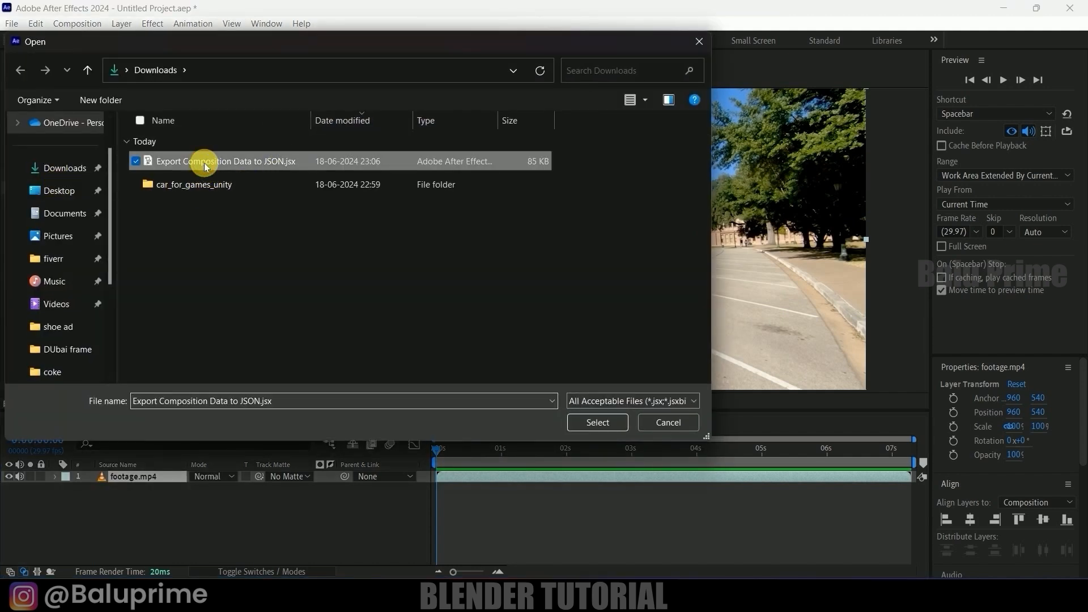
click(583, 423)
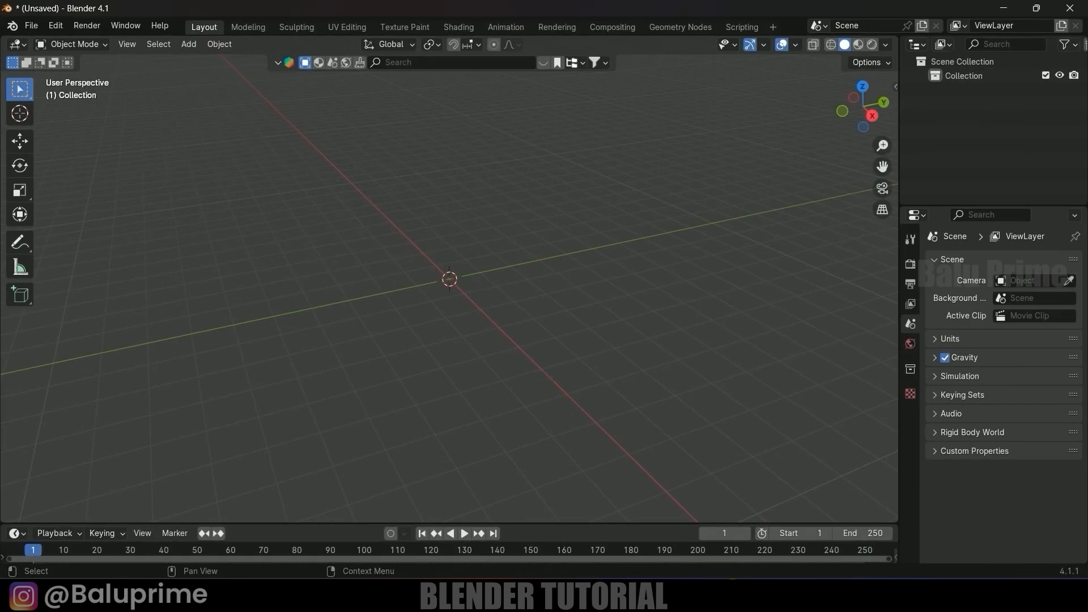
click(56, 28)
click(87, 207)
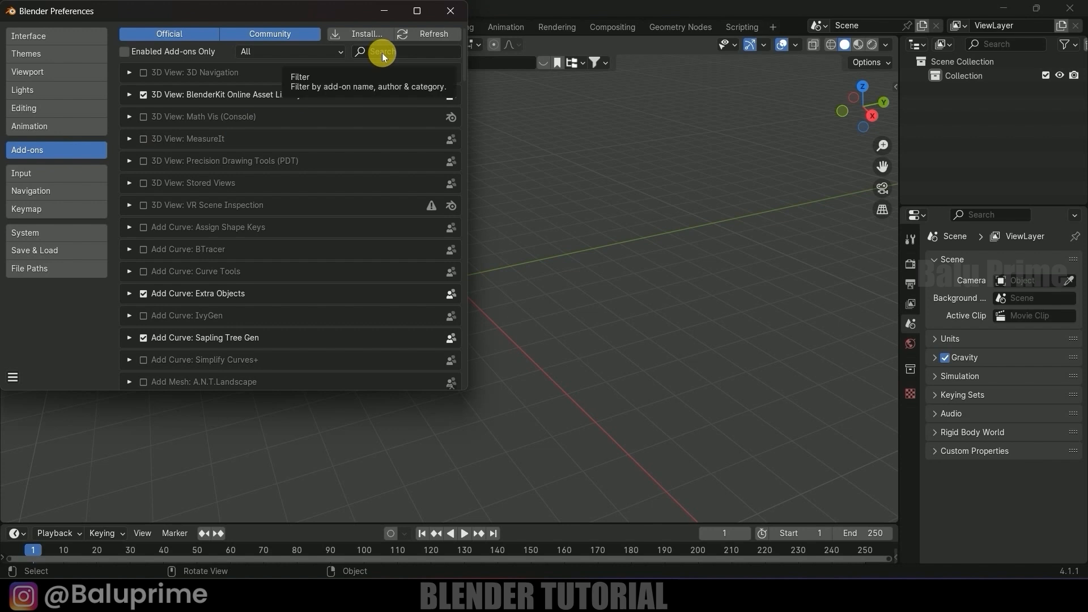
click(366, 31)
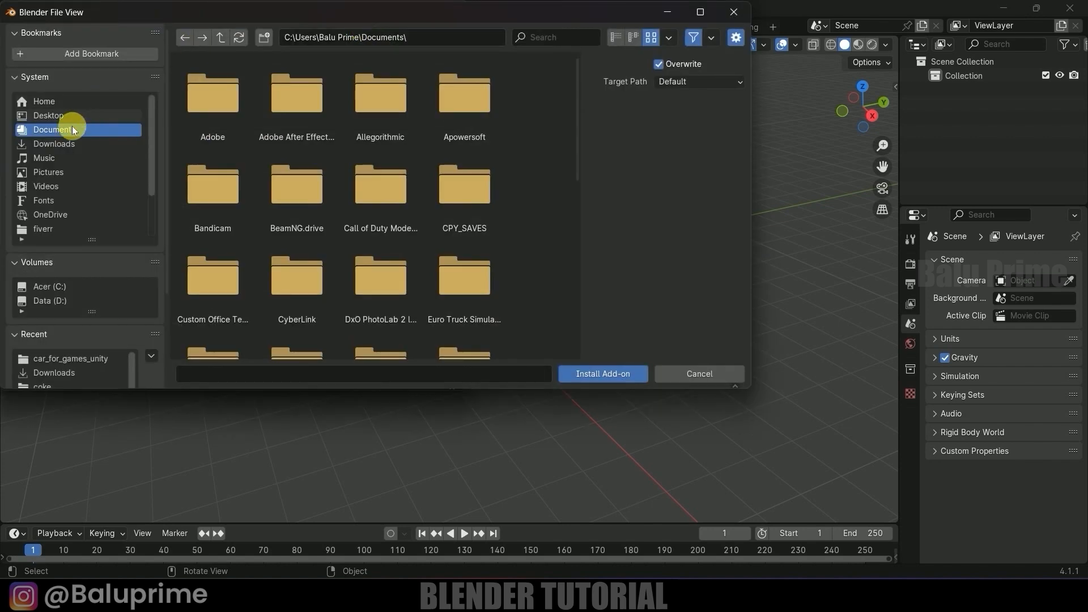
click(53, 143)
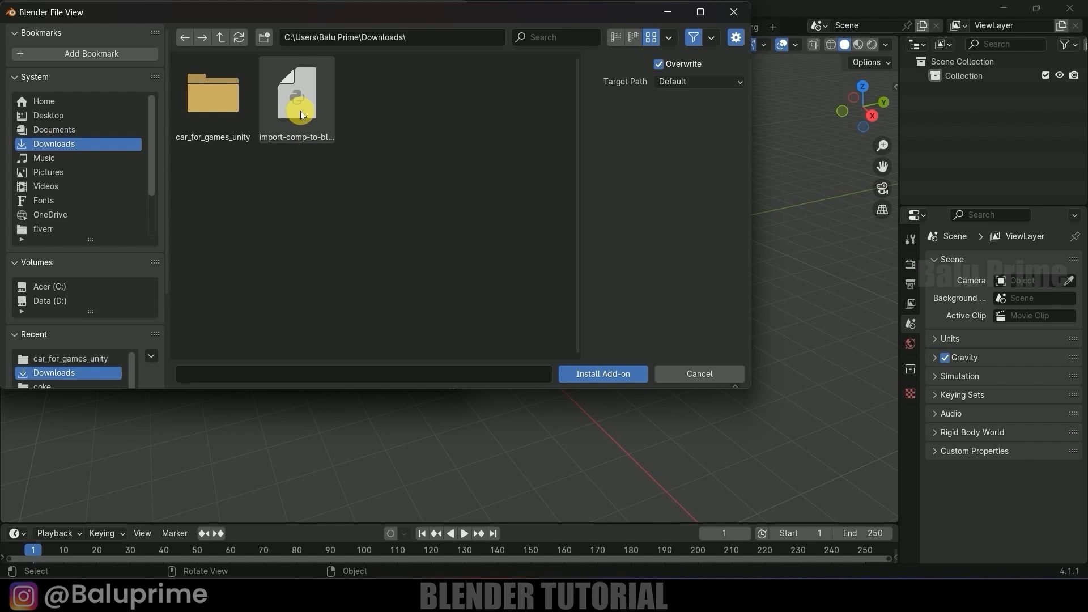
click(300, 111)
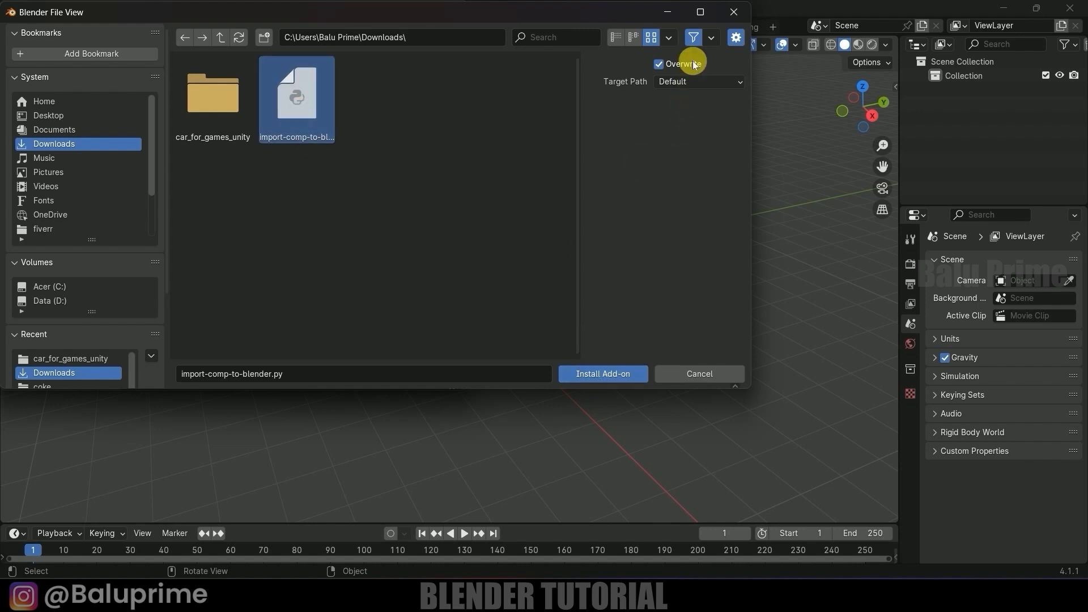
click(731, 13)
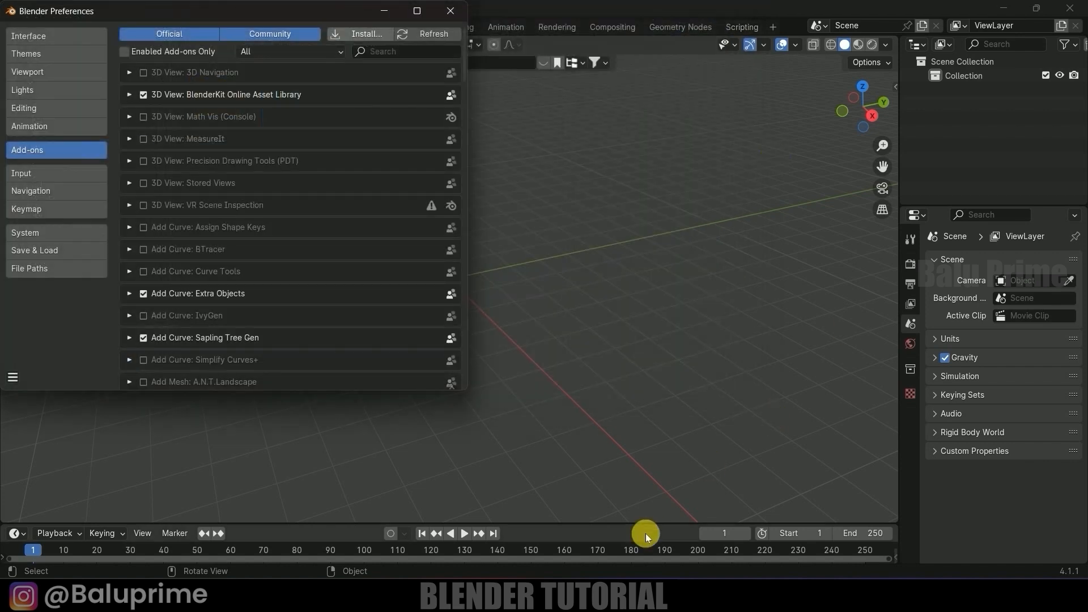
click(451, 11)
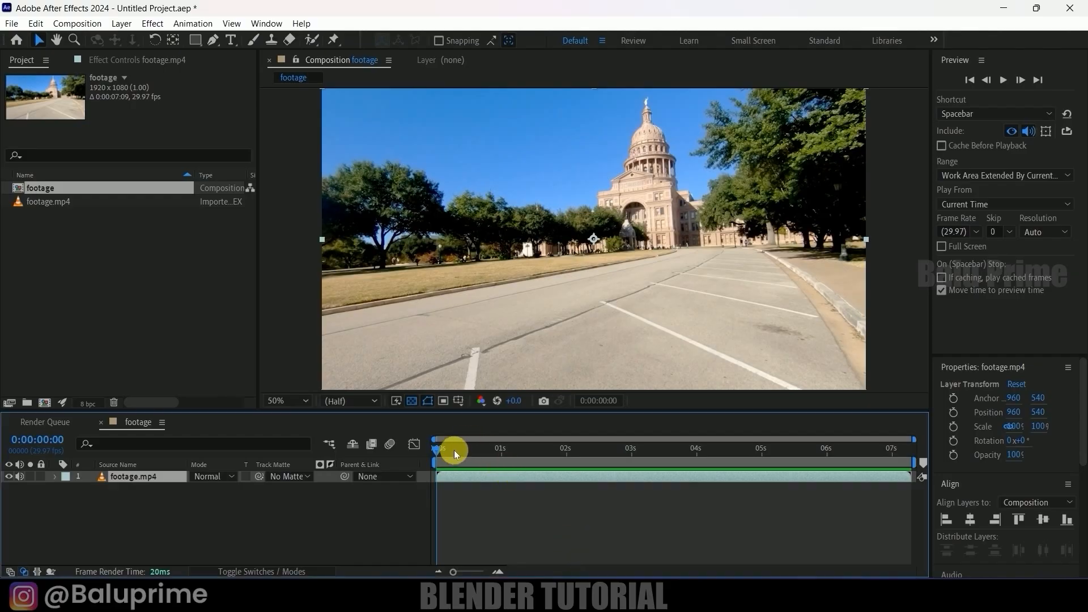
Step: Play the footage composition from the first frame in After Effects to review the camera movement
drag(454, 450, 435, 468)
key(space)
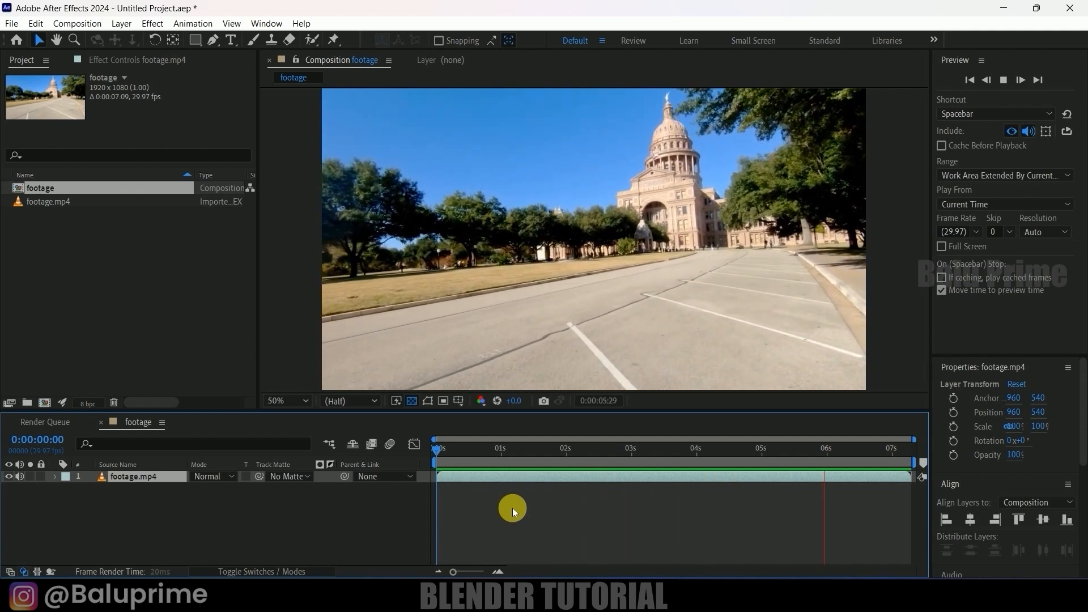
key(space)
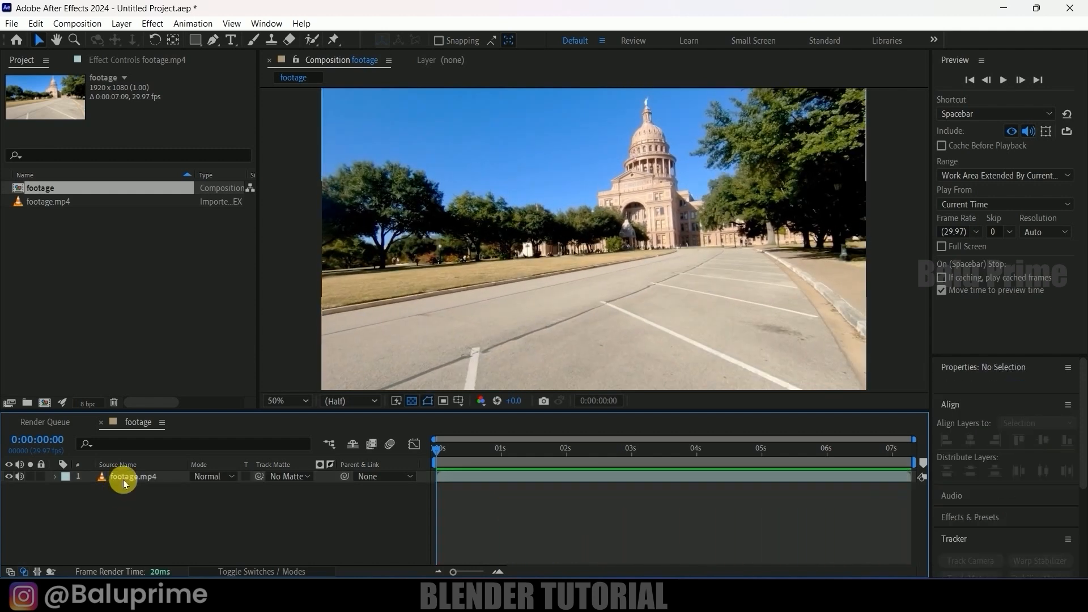
Step: Show the Tracker tools and run Track Camera on the footage.mp4 layer
click(124, 479)
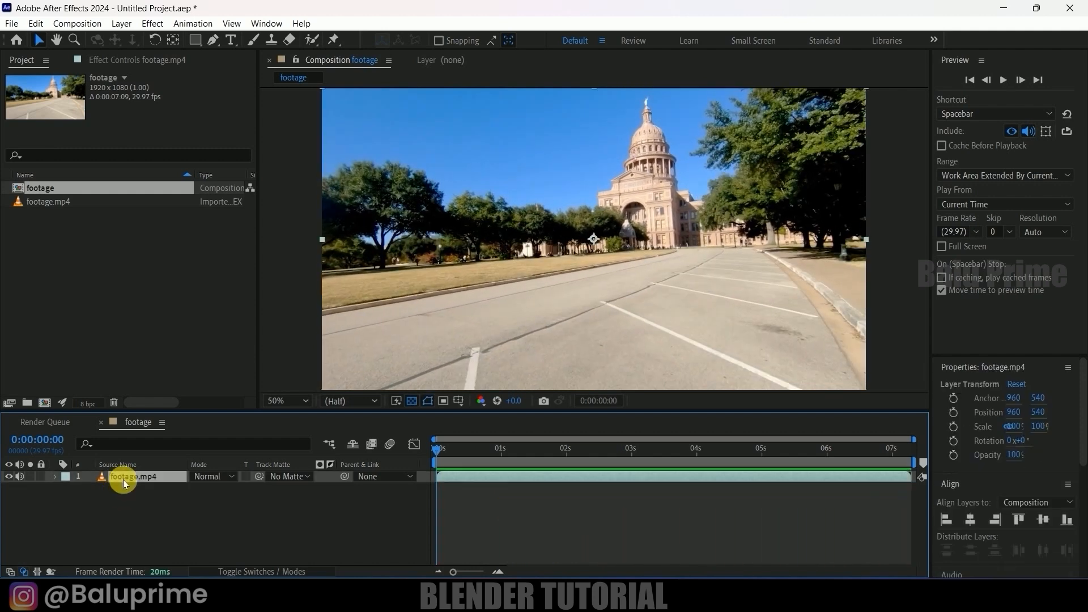
click(268, 24)
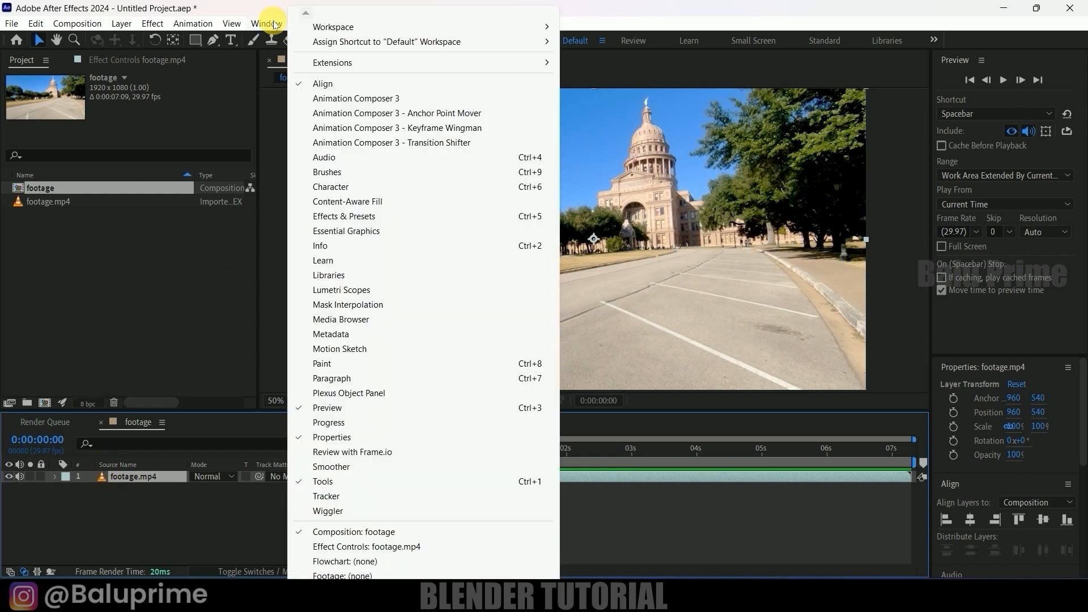
click(326, 497)
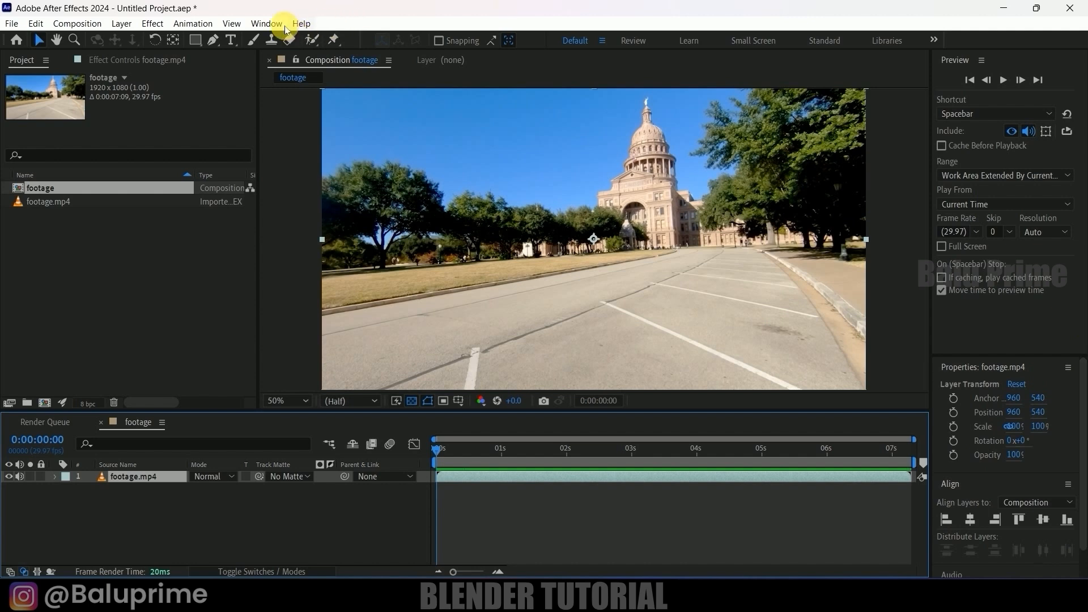
click(267, 23)
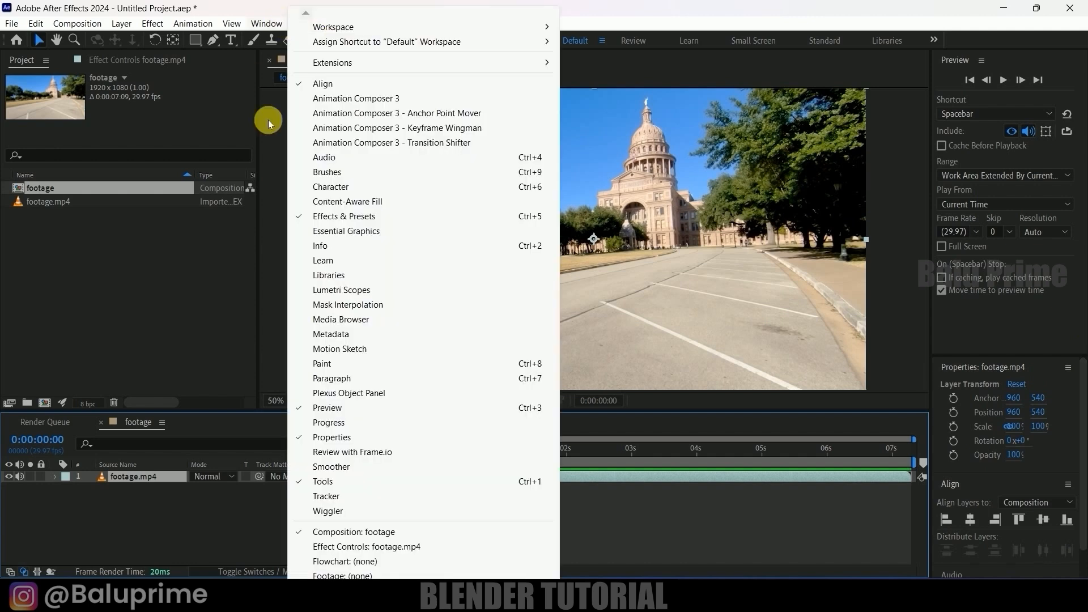
click(326, 497)
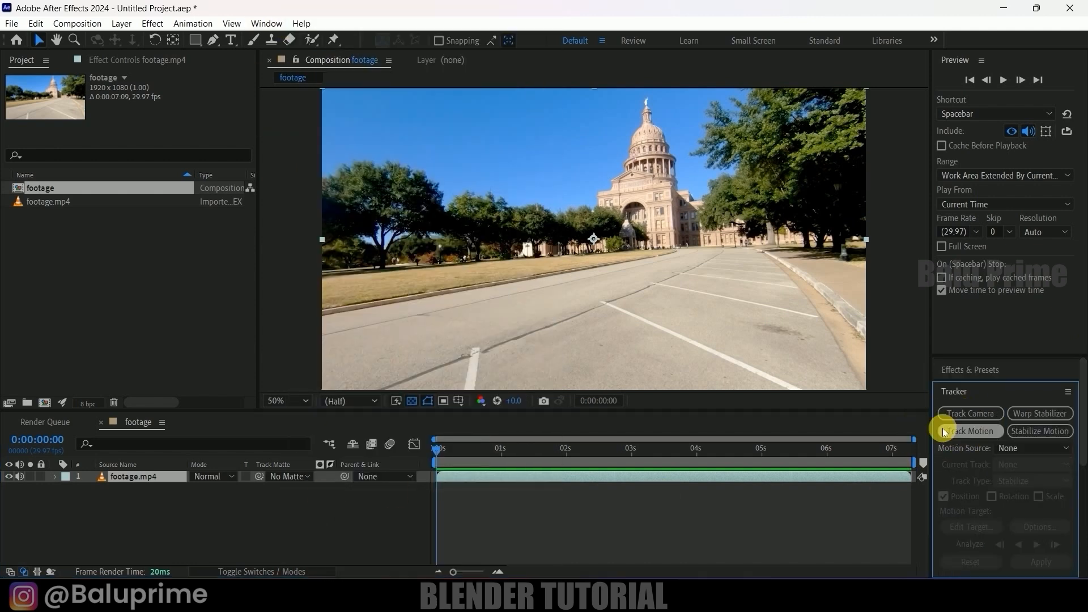
click(492, 489)
click(485, 478)
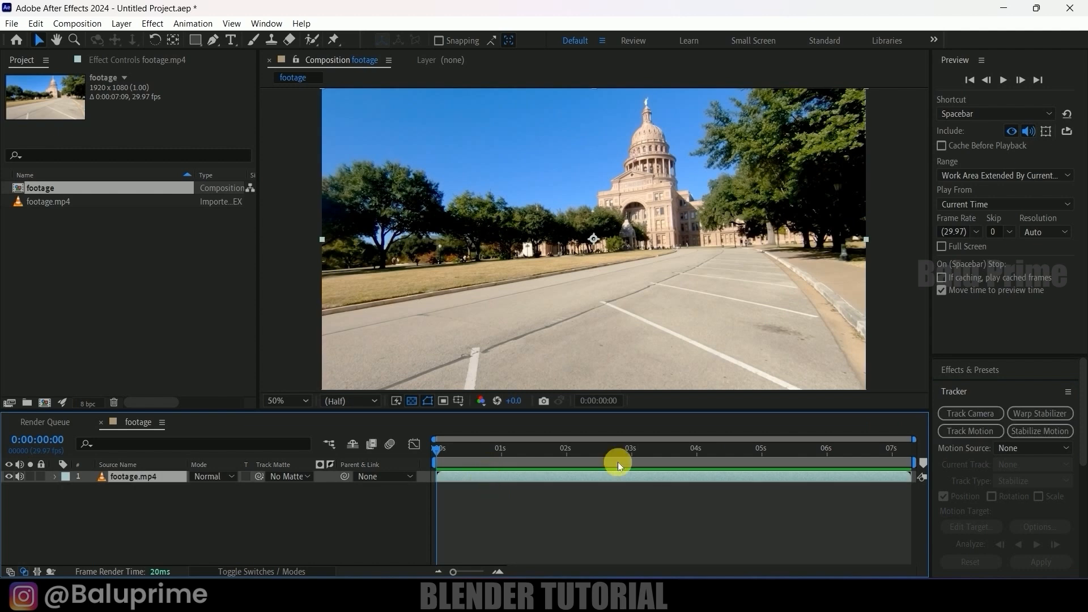
click(965, 414)
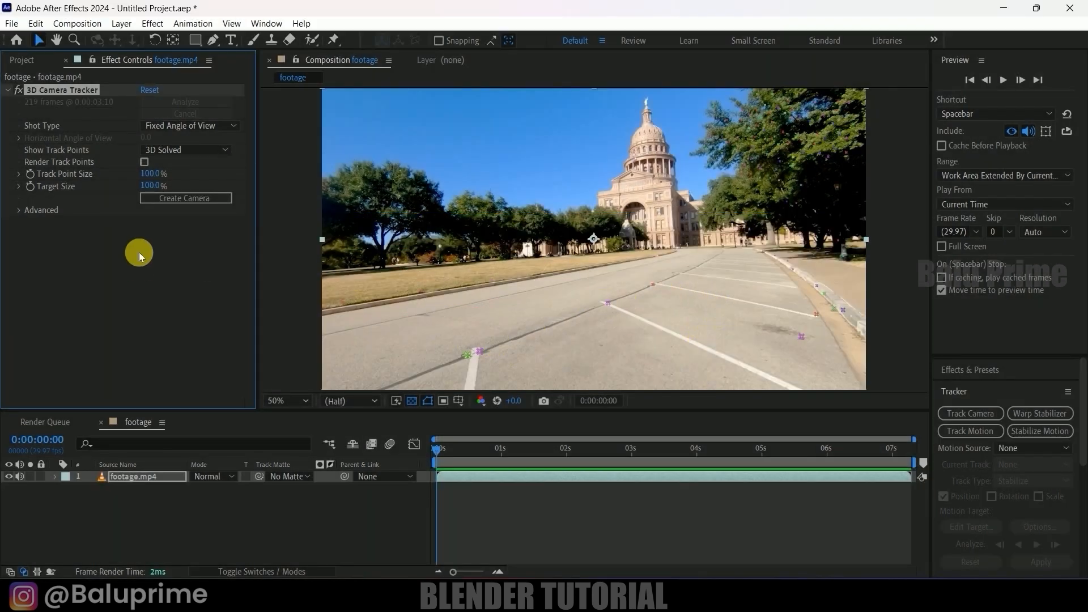
Step: Set the 3D Camera Tracker's Track Point Size to 280% and check the average solve error in the advanced settings
drag(153, 175, 284, 175)
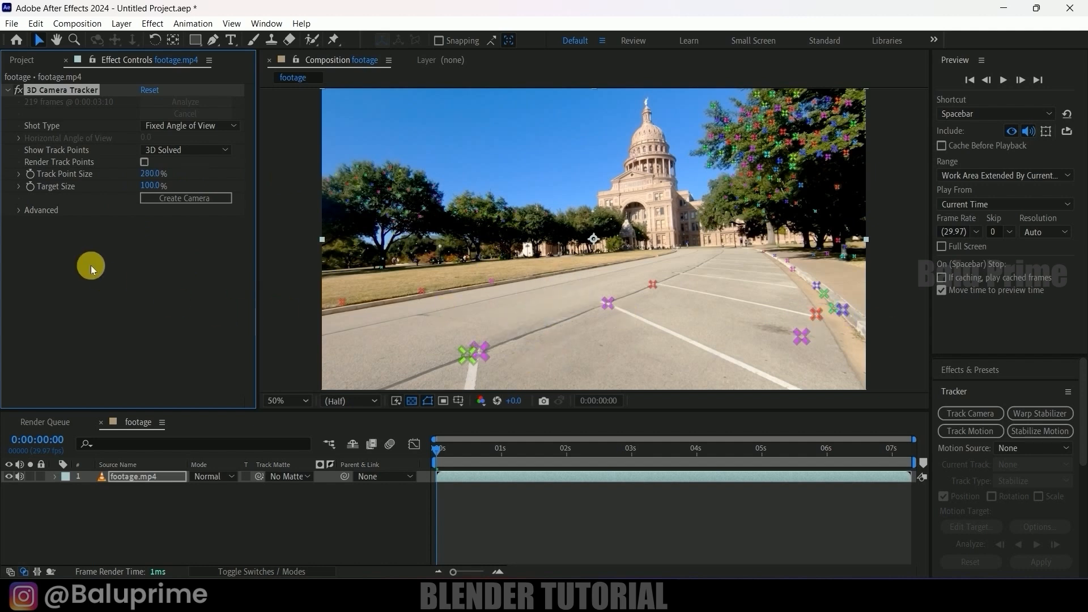
click(19, 211)
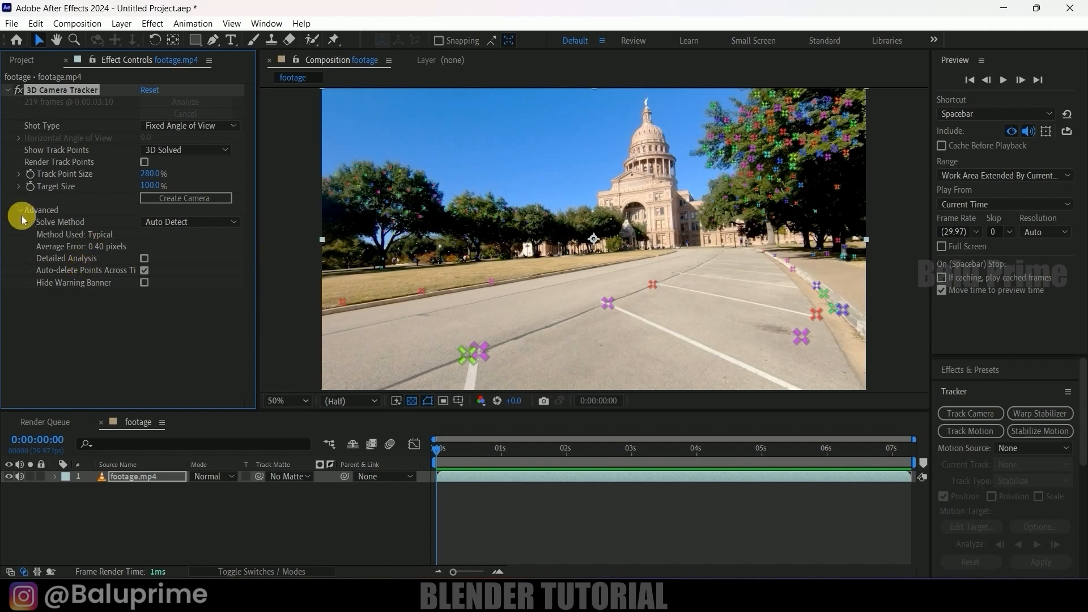
click(20, 210)
Step: At 0:00:03:20, select the track points on the ground and create a solid and camera from them
click(675, 465)
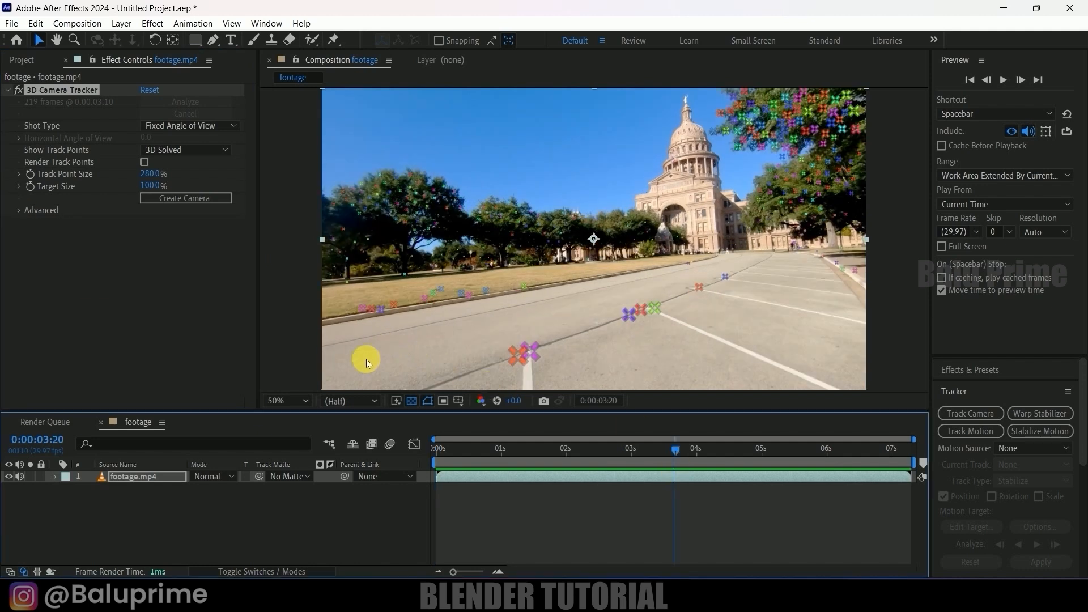
mouse_move(352, 342)
mouse_down()
mouse_move(348, 323)
mouse_move(400, 287)
mouse_move(602, 271)
mouse_move(648, 254)
mouse_move(857, 266)
mouse_move(722, 348)
mouse_move(431, 382)
mouse_move(352, 342)
mouse_up()
right_click(626, 290)
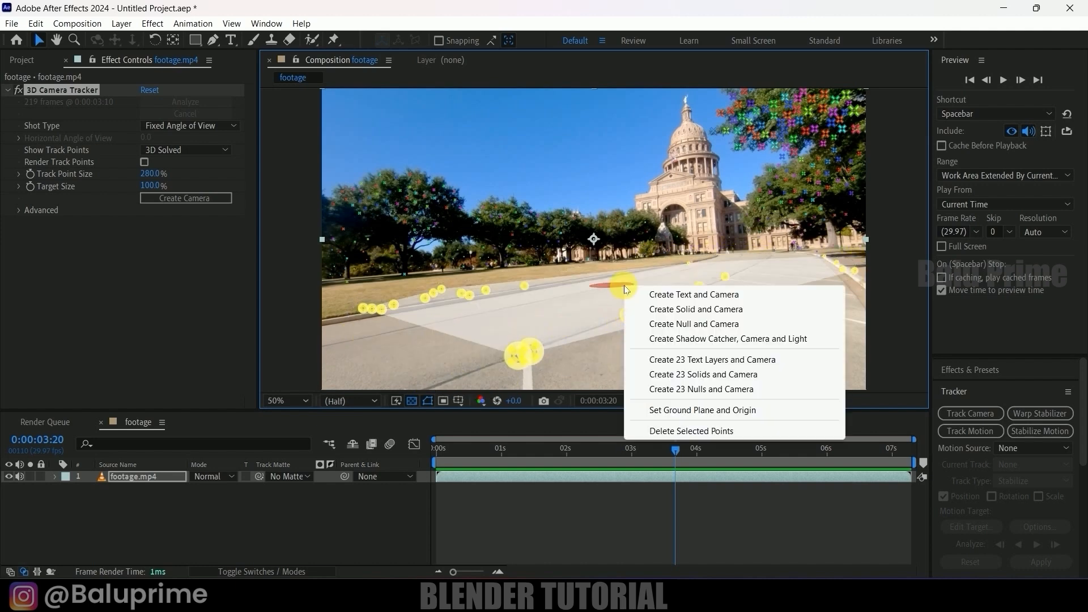
click(680, 310)
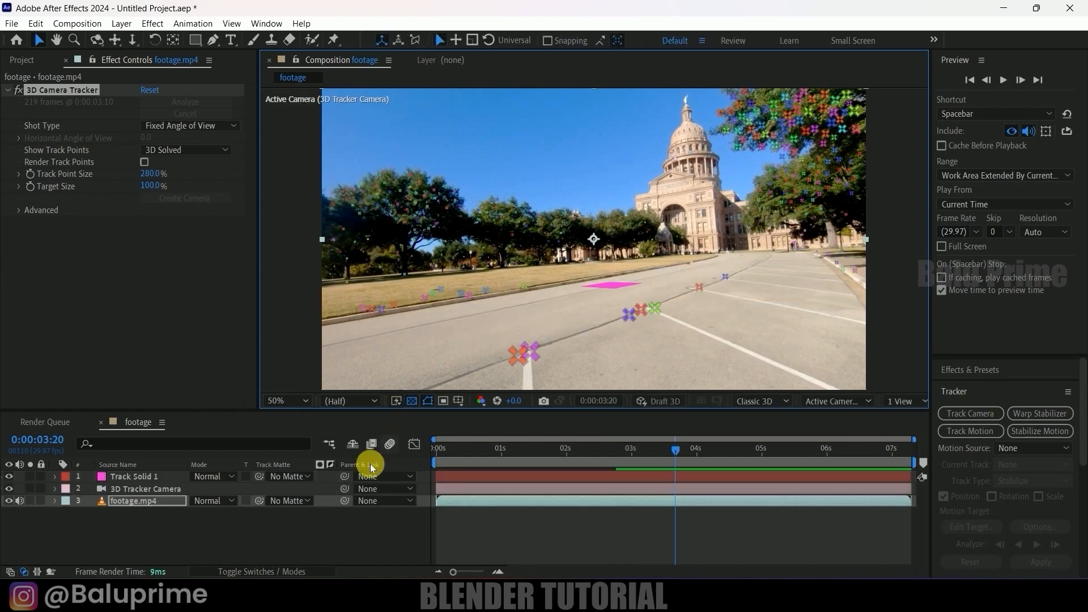
Step: Return to the first frame and scale the Track Solid 1 layer uniformly to 389%
click(141, 480)
click(142, 479)
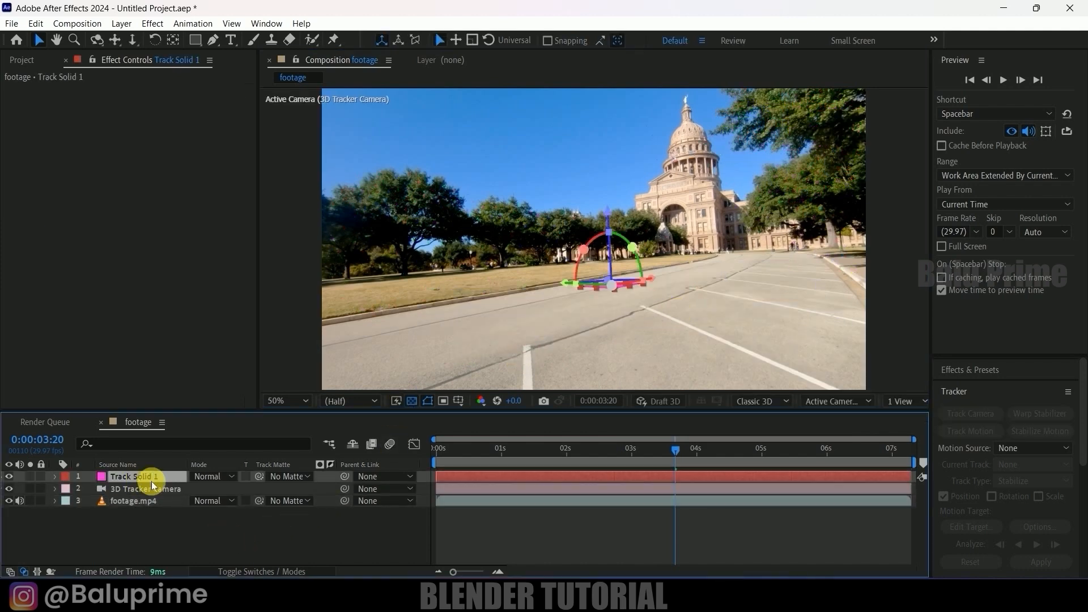
drag(466, 450, 399, 451)
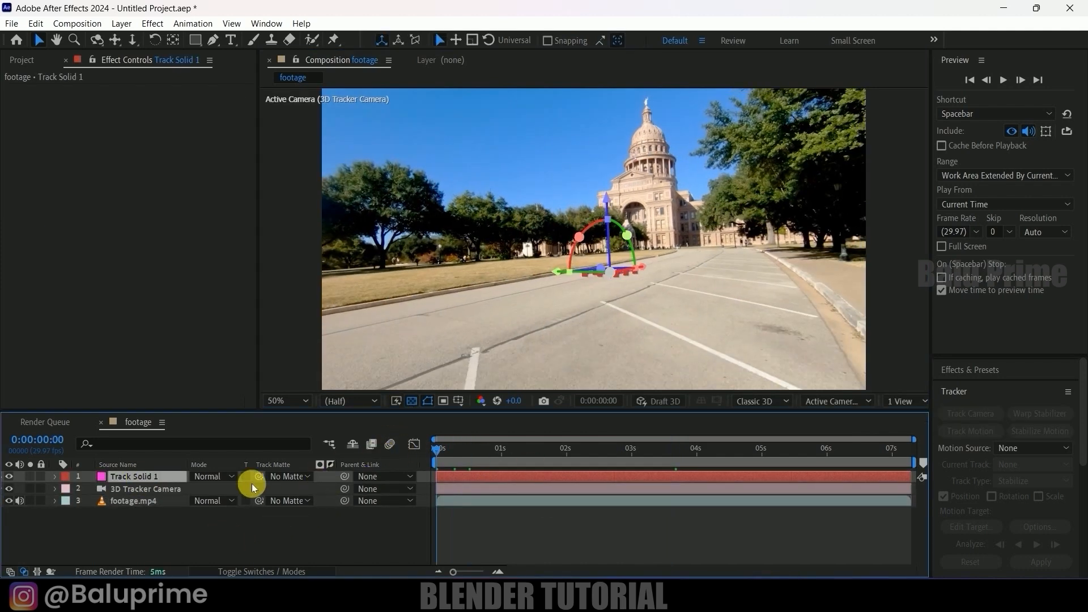
key(s)
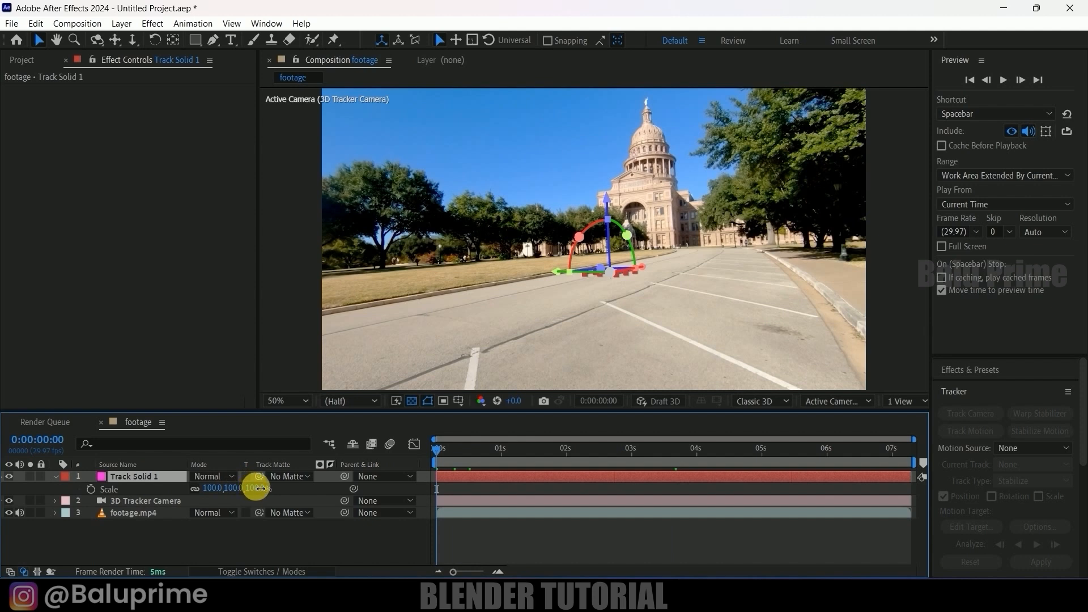
drag(261, 488, 459, 491)
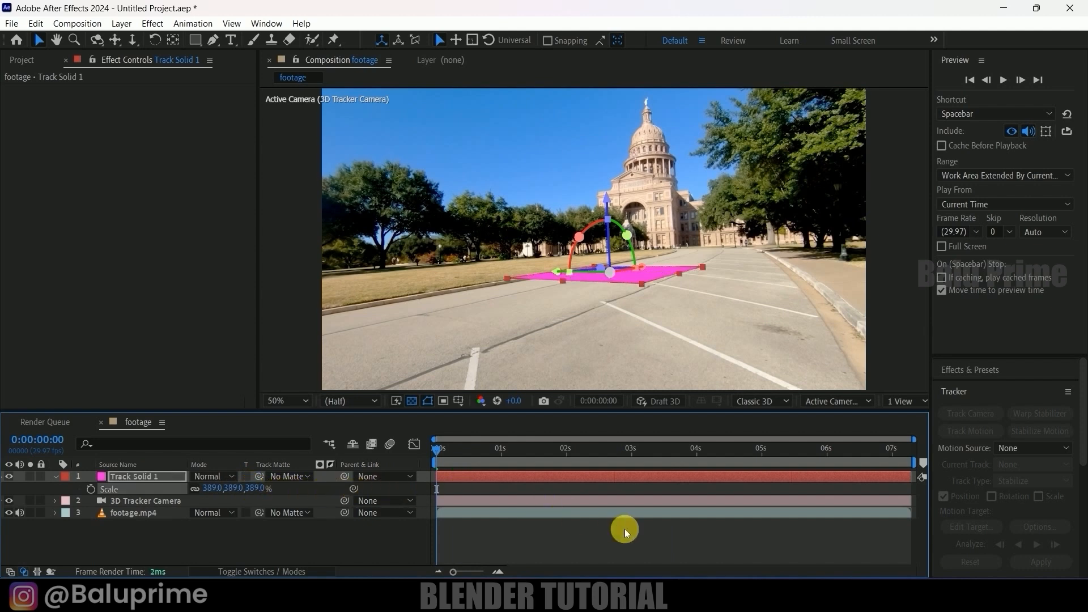
Step: Play back the composition to check how the enlarged solid sticks to the road
key(space)
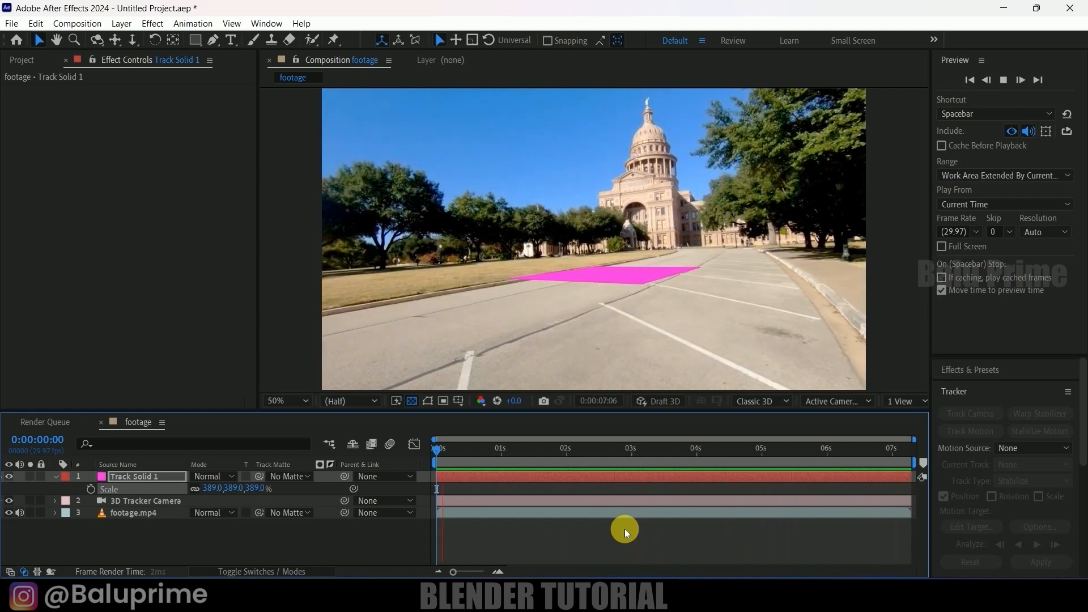
key(space)
click(460, 448)
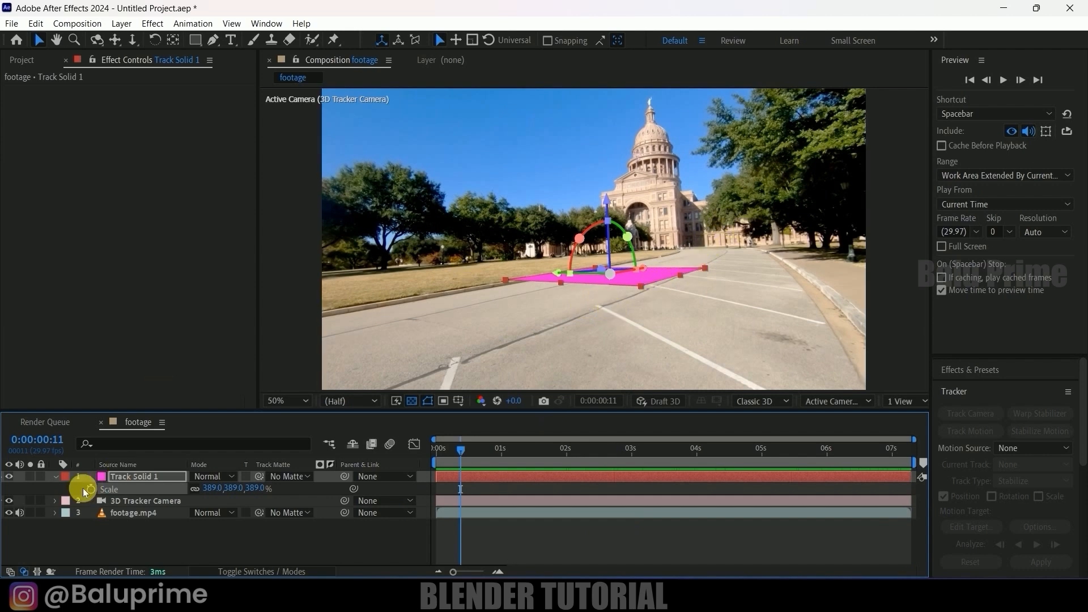
Step: Set the Track Solid 1 layer's Z Rotation to -6° and play back the composition to check it
key(r)
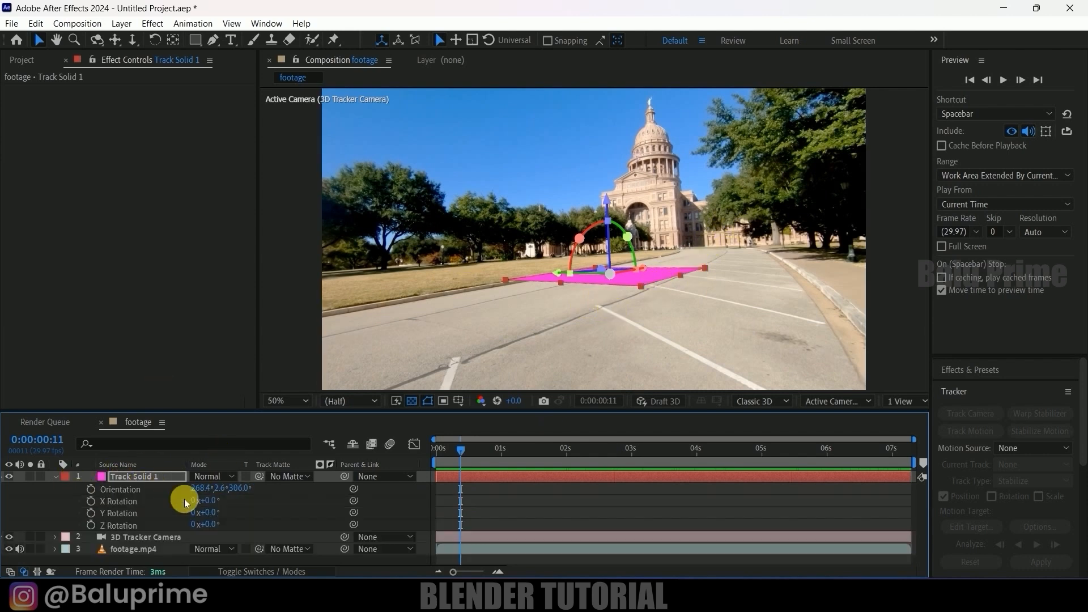
drag(211, 524, 213, 529)
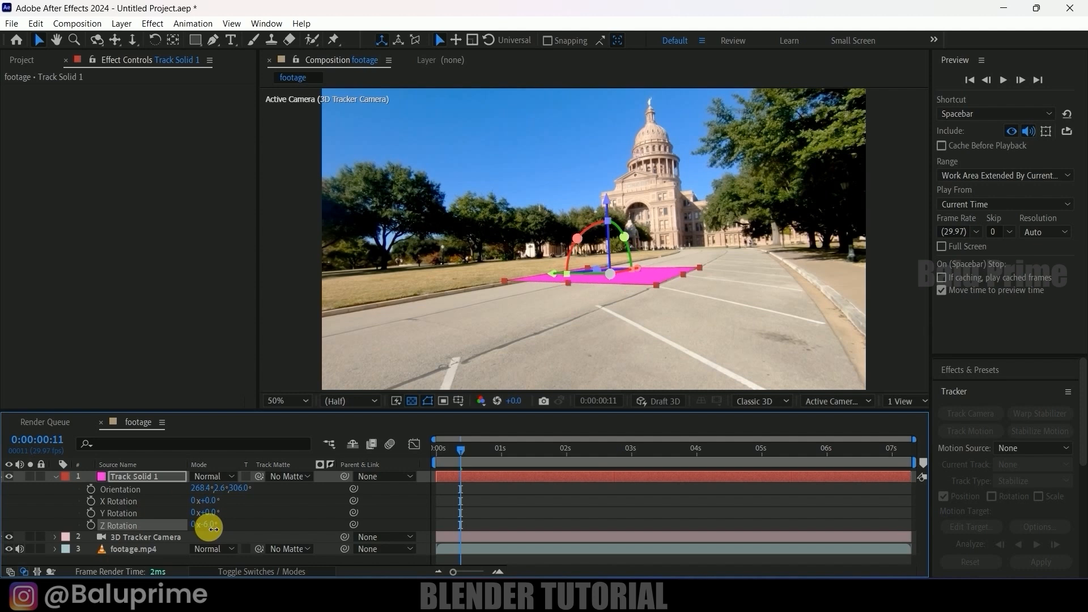
key(space)
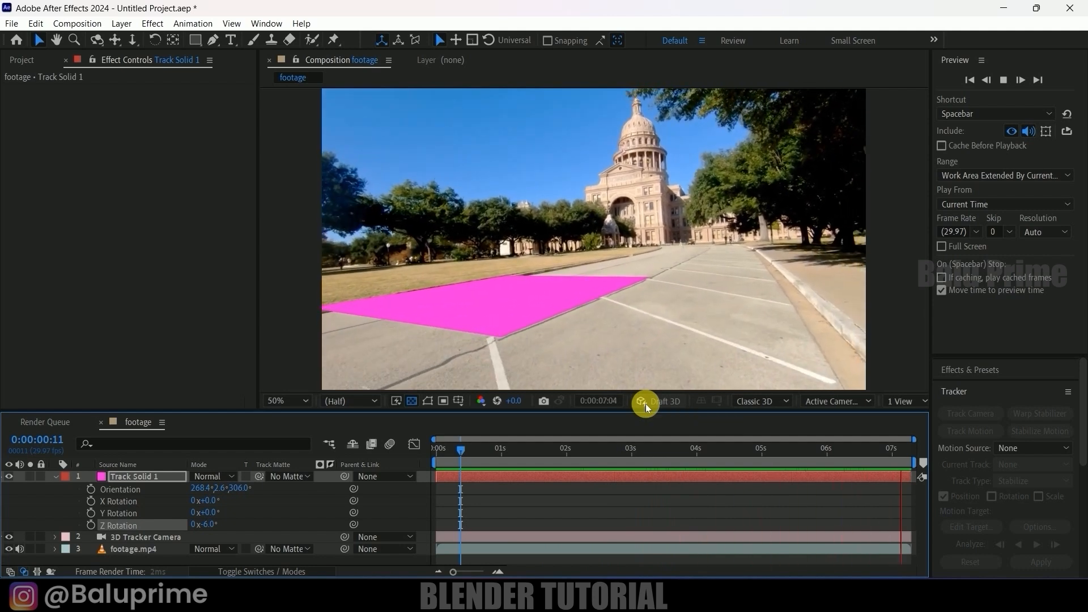
key(space)
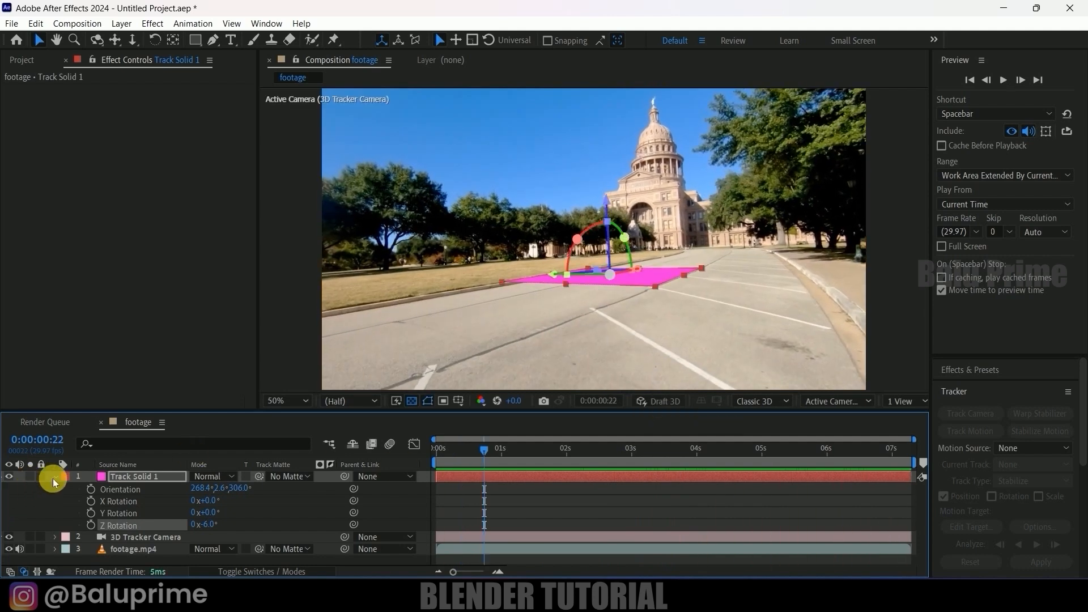
click(54, 478)
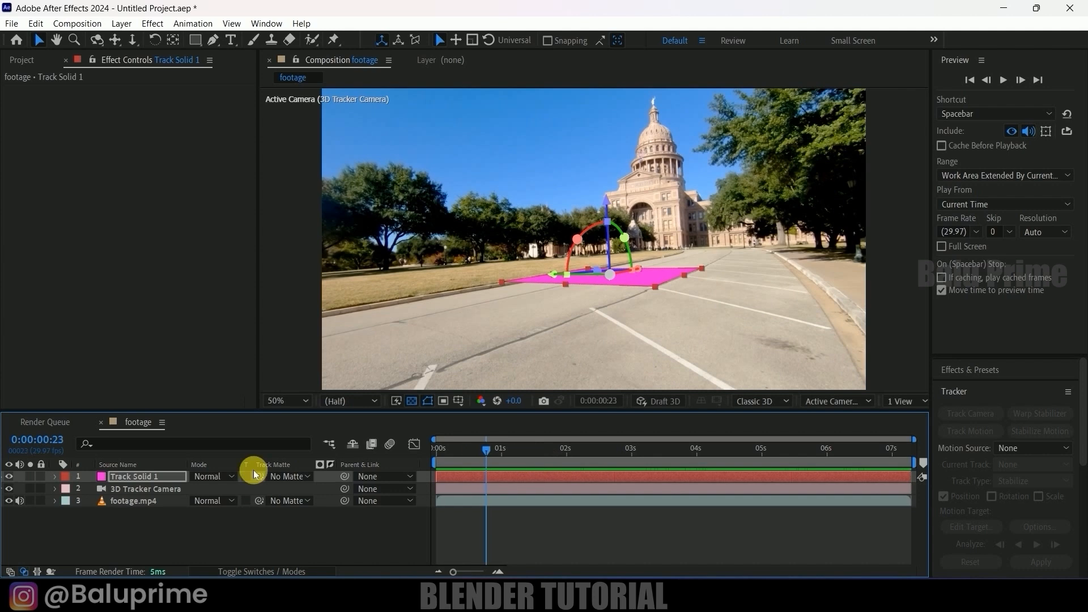
Step: At the first frame, run the Export Composition Data to JSON script on the Track Solid 1 and 3D Tracker Camera layers
key(Home)
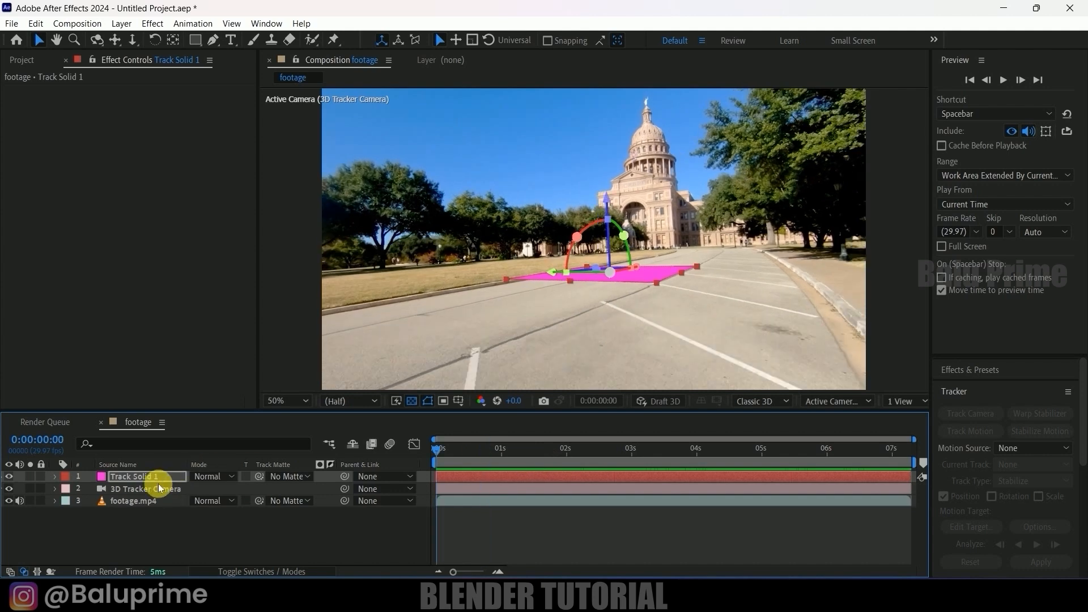
click(151, 479)
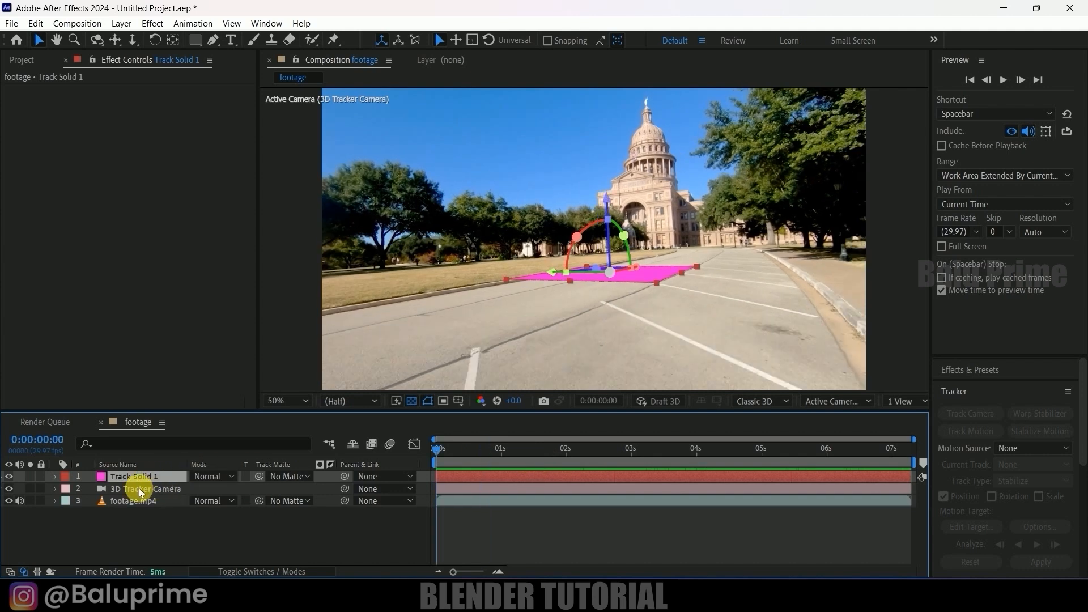
shift+click(140, 490)
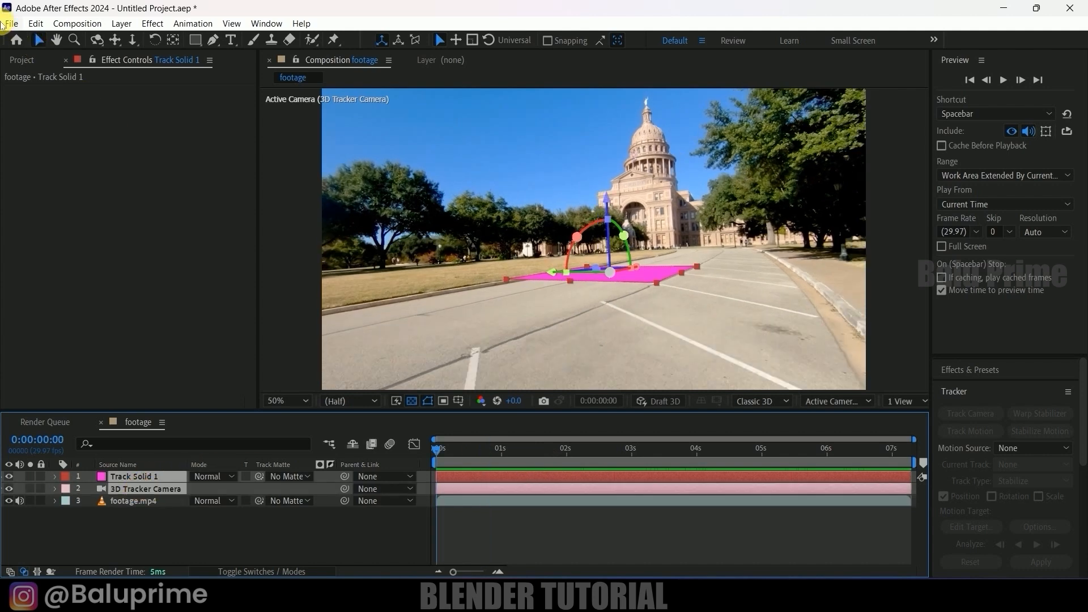
click(4, 24)
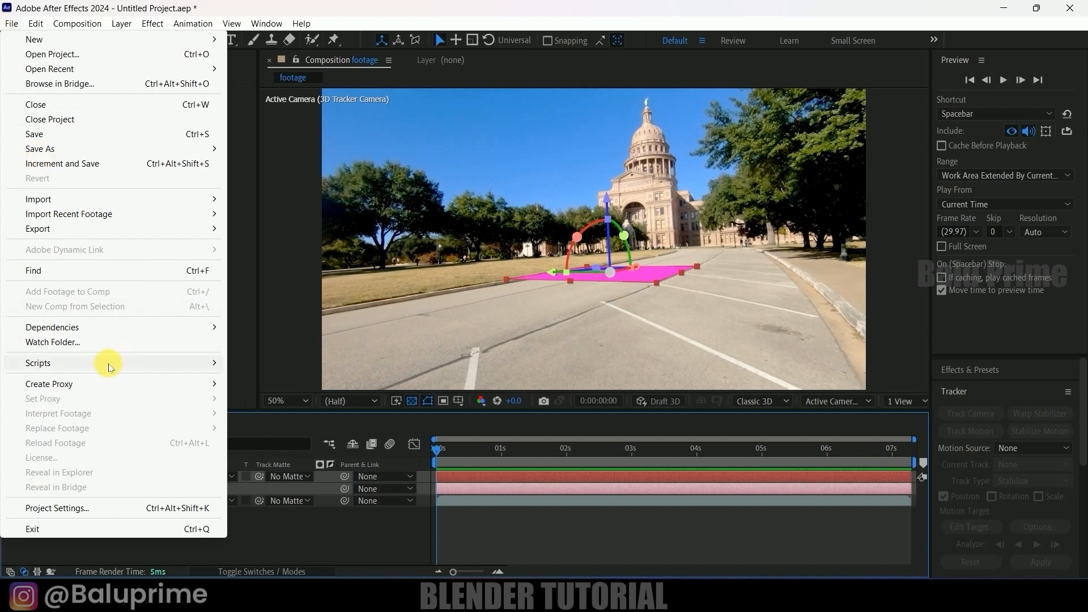
mouse_move(111, 362)
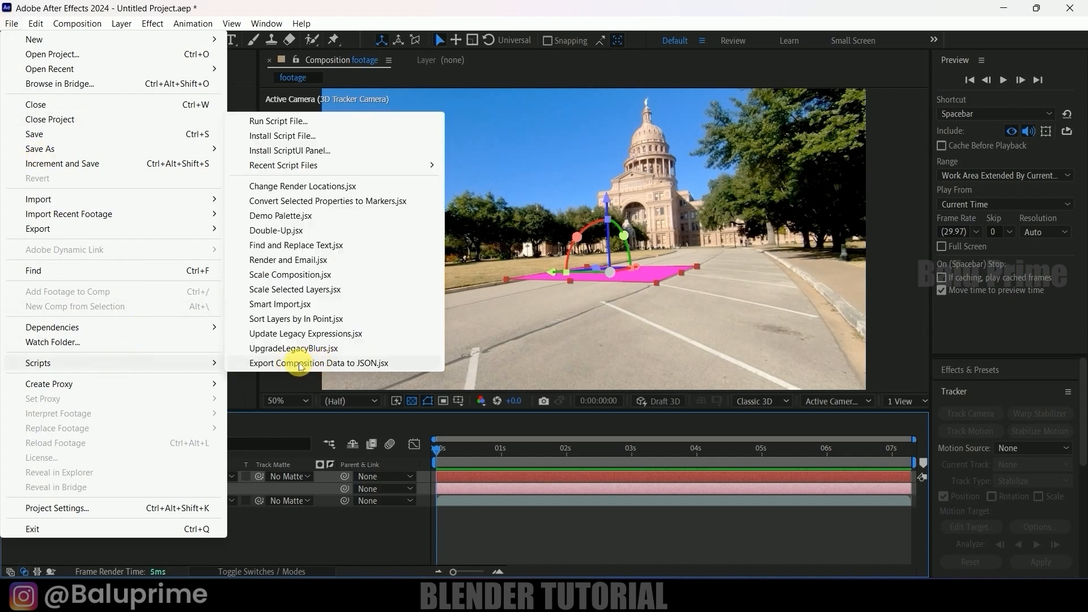
click(300, 364)
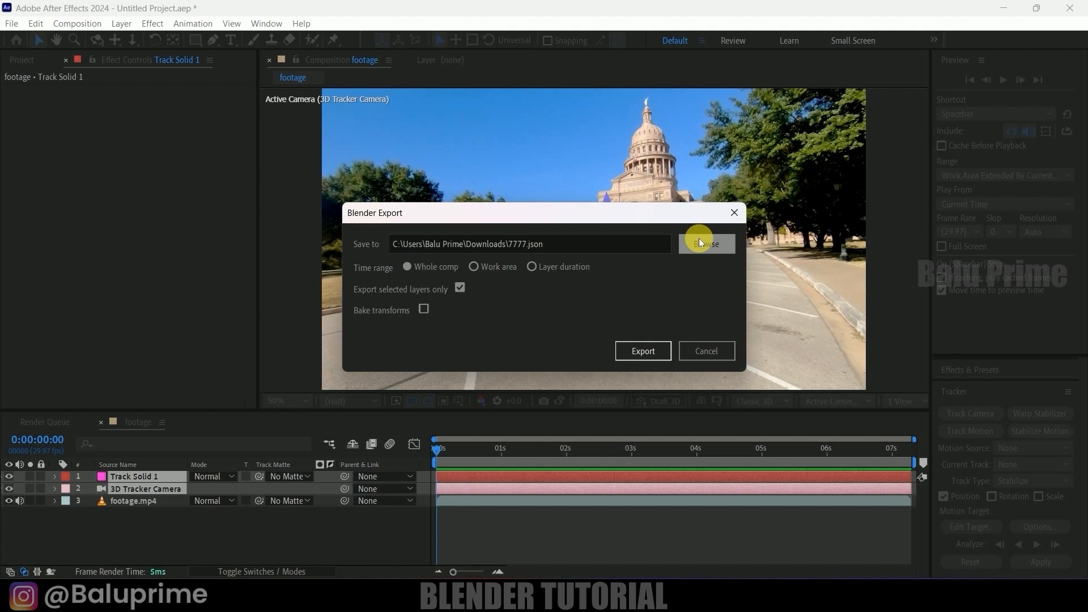
Step: Export the selected layers' data to a file named 7777 in the Downloads folder
click(699, 242)
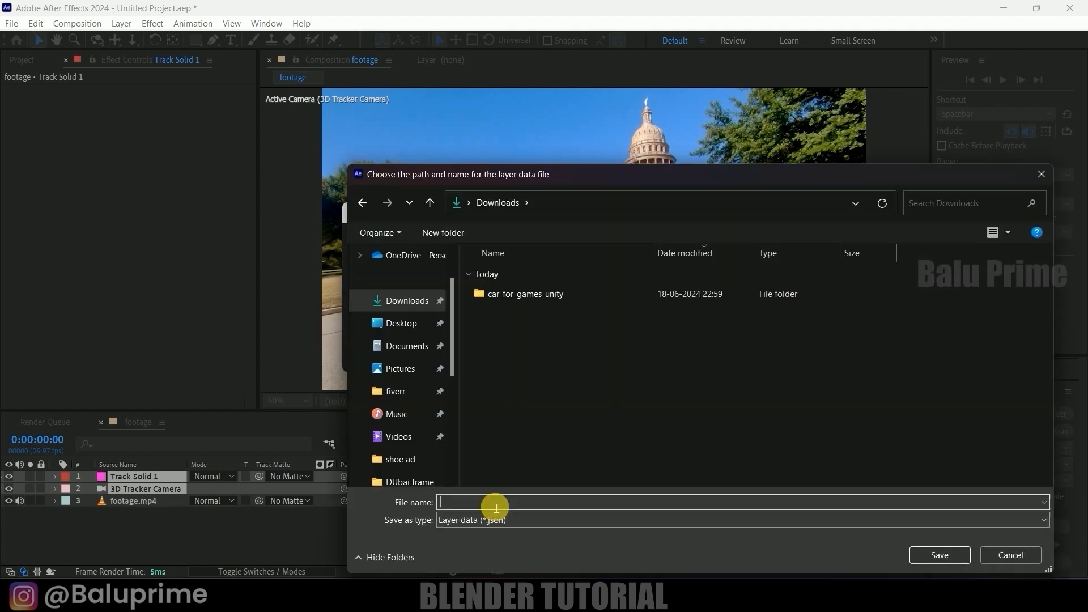
click(494, 508)
text(7777)
key(Return)
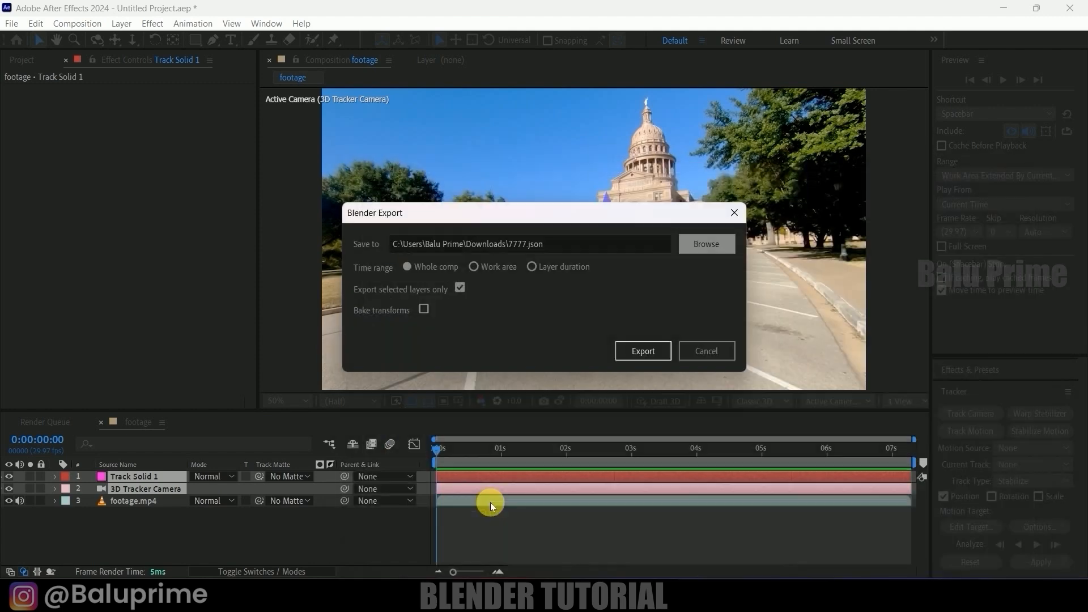
click(642, 352)
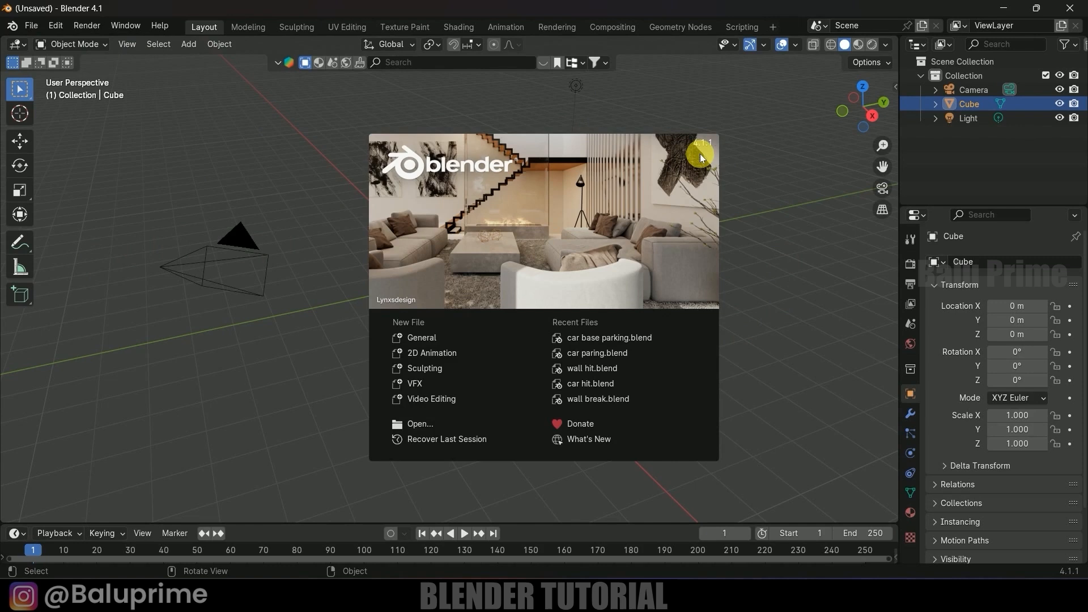
Step: Switch to Blender and delete all default objects from the new scene
click(829, 341)
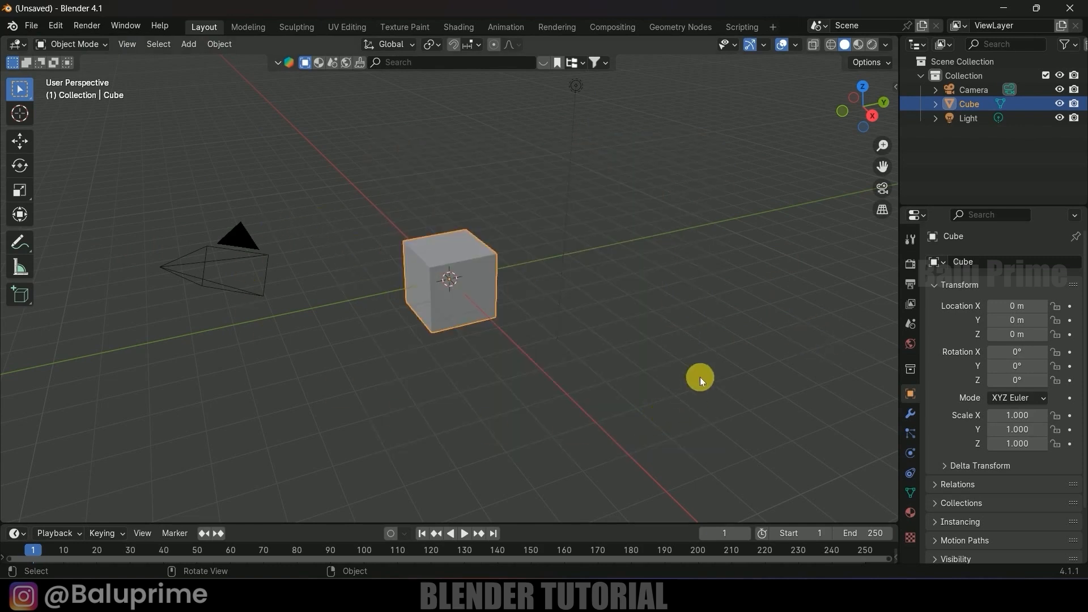
key(a)
key(Delete)
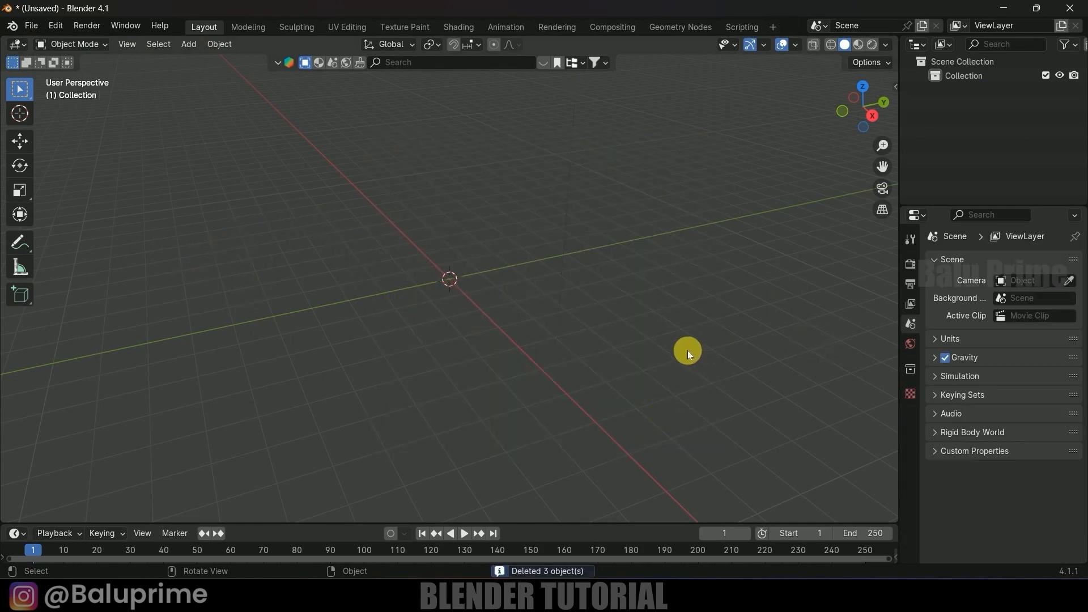
Step: Import 7777.json from the Downloads folder as After Effects composition data
click(31, 26)
mouse_move(73, 220)
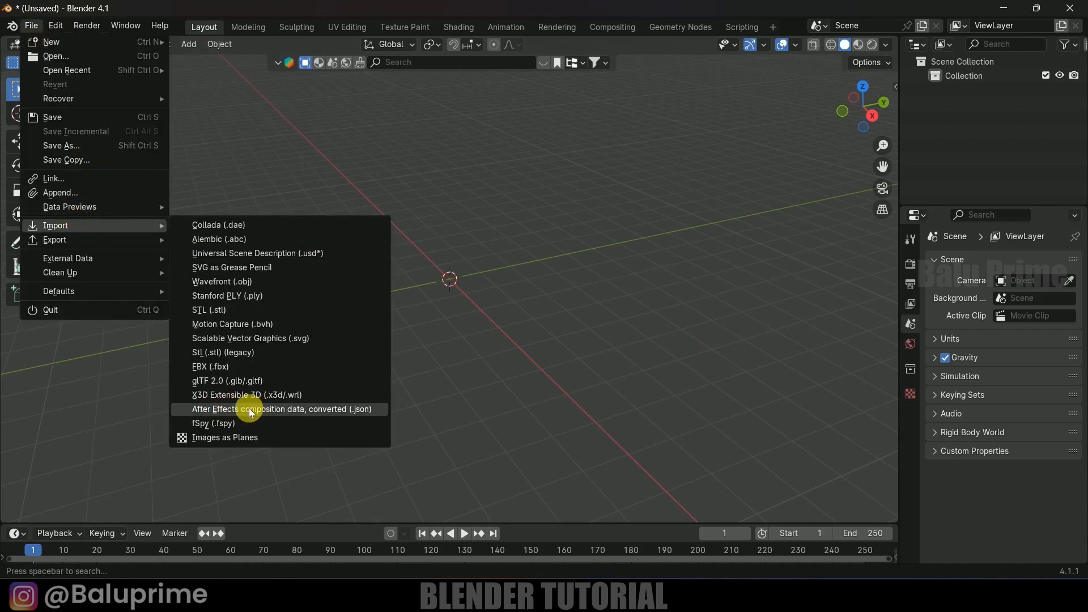
click(229, 410)
click(208, 236)
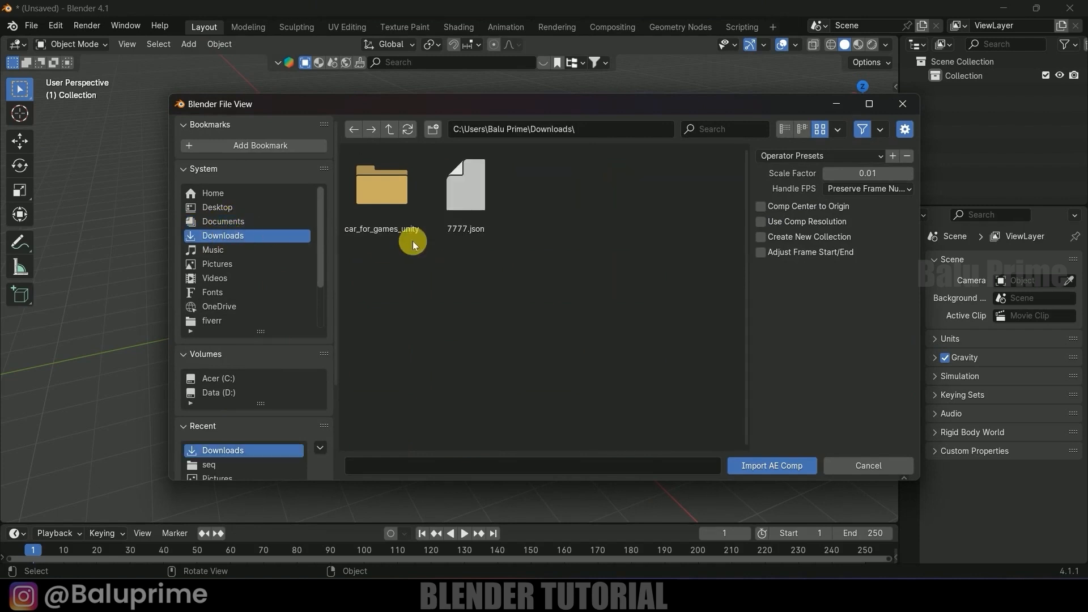
click(451, 199)
click(773, 465)
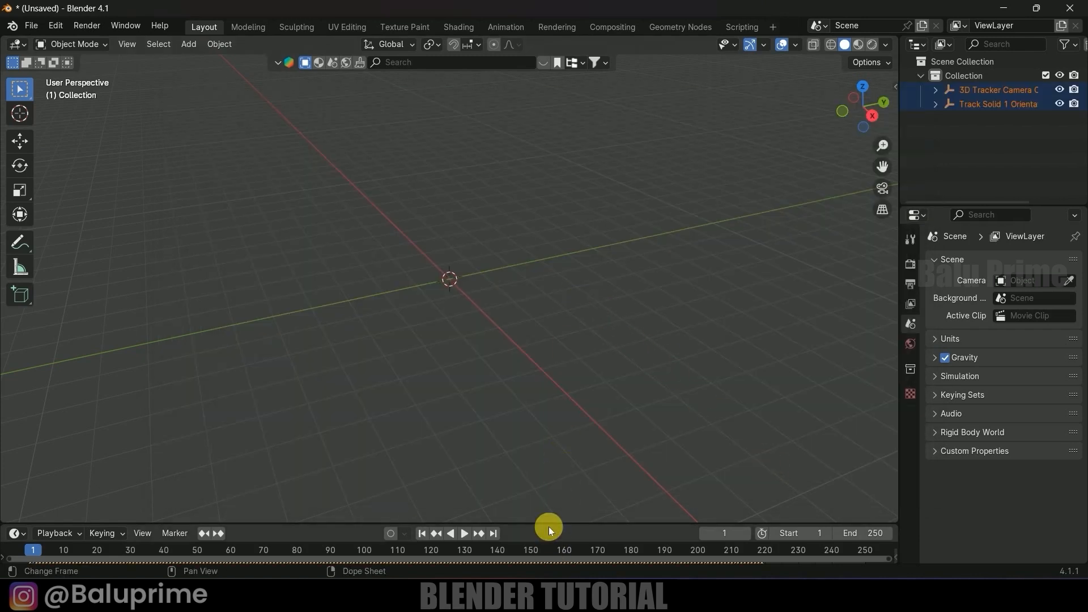
Step: Enlarge the timeline and shift all imported keyframes forward by one frame so they start at frame 1
drag(551, 523, 551, 488)
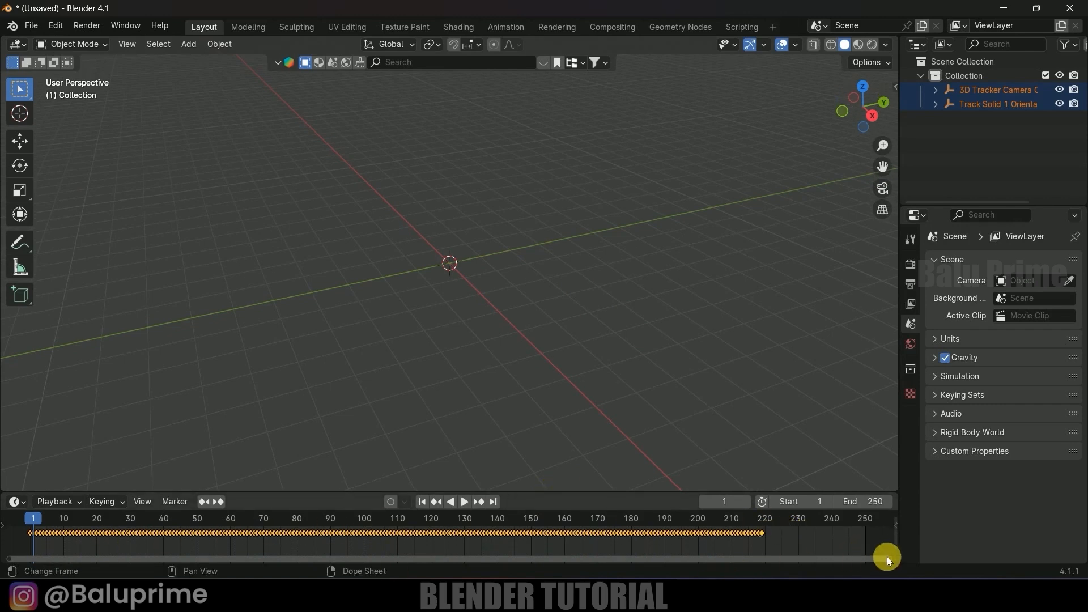
drag(887, 557, 247, 560)
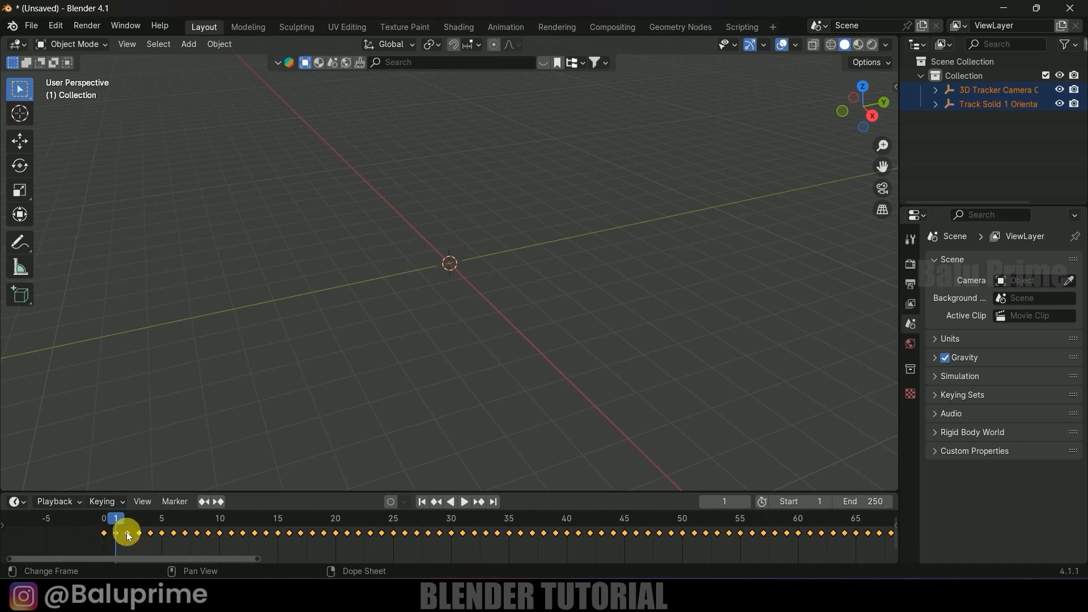
click(158, 541)
drag(360, 492, 358, 460)
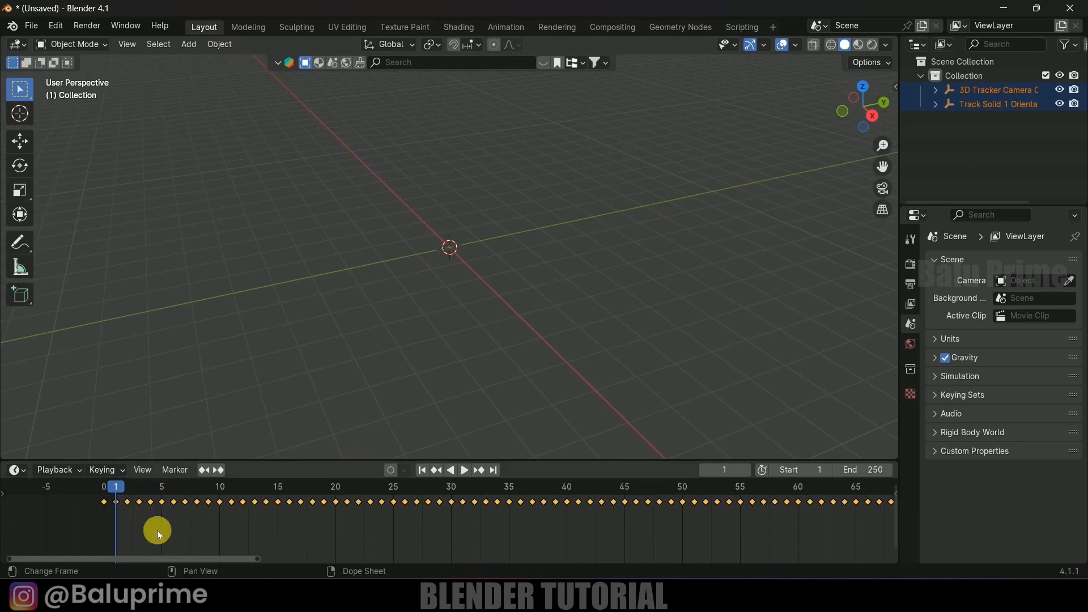
key(g)
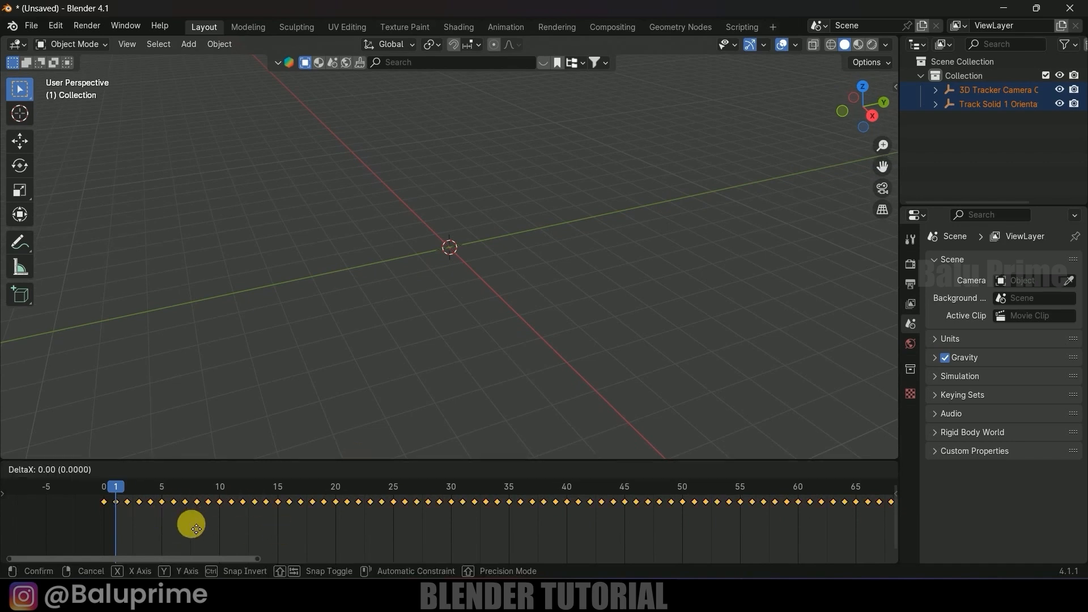
click(199, 525)
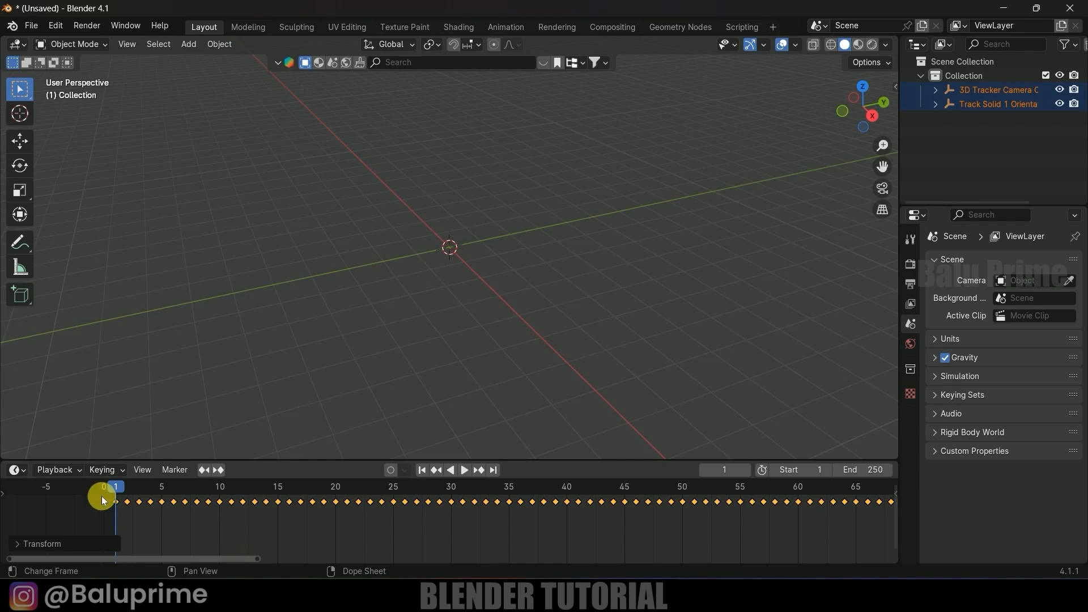
drag(254, 559, 717, 557)
Step: Select the imported 3D Tracker Camera and snap the 3D cursor to it
middle_drag(625, 304, 418, 342)
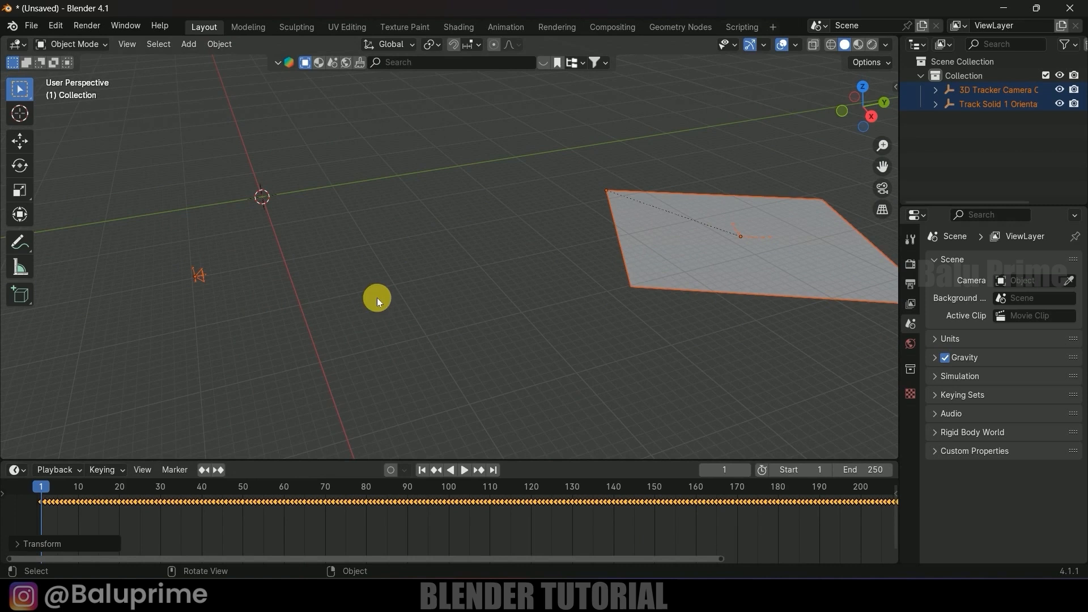
middle_drag(376, 297, 295, 305)
scroll(295, 305, down, 3)
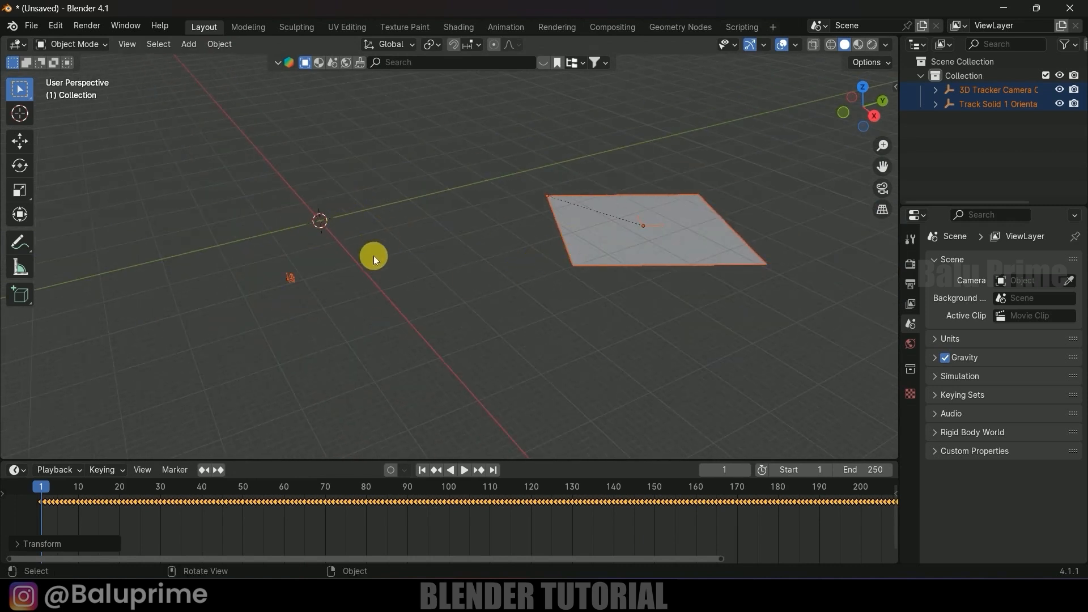
drag(171, 141, 814, 343)
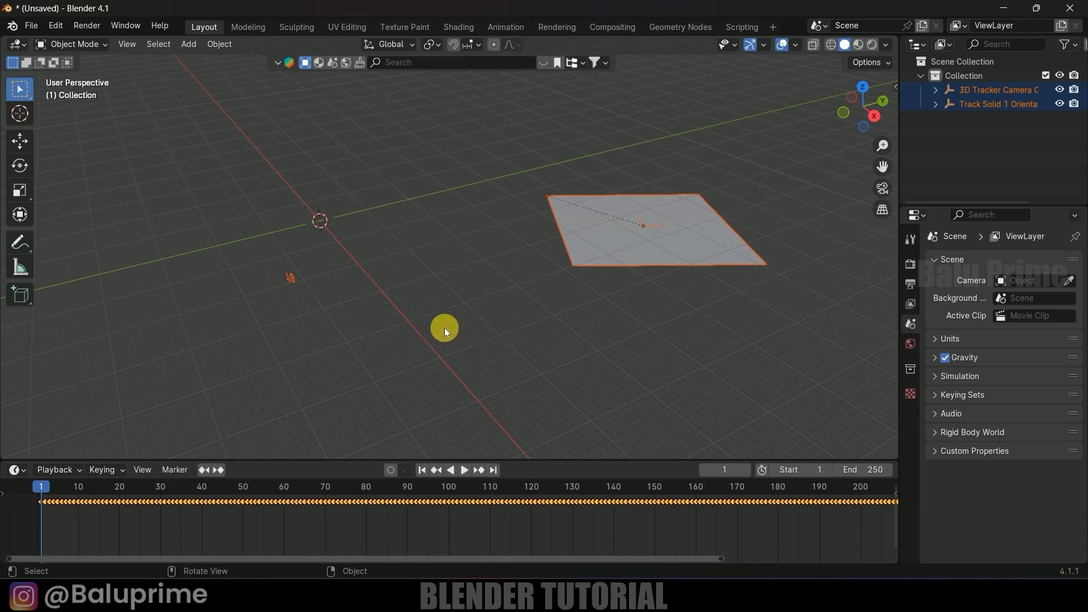
middle_drag(396, 318, 269, 314)
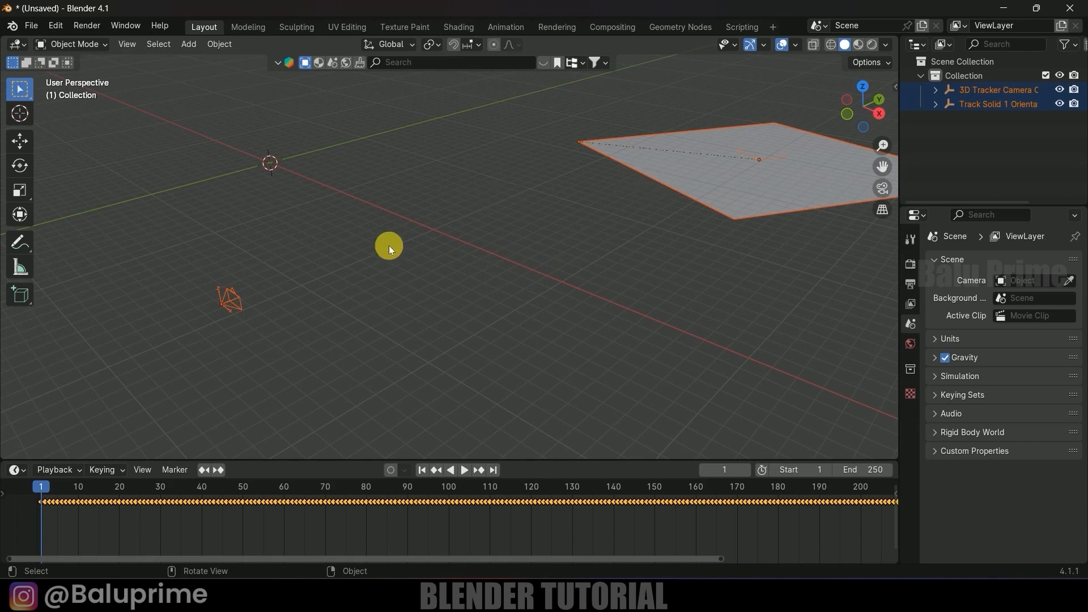
middle_drag(352, 294, 319, 270)
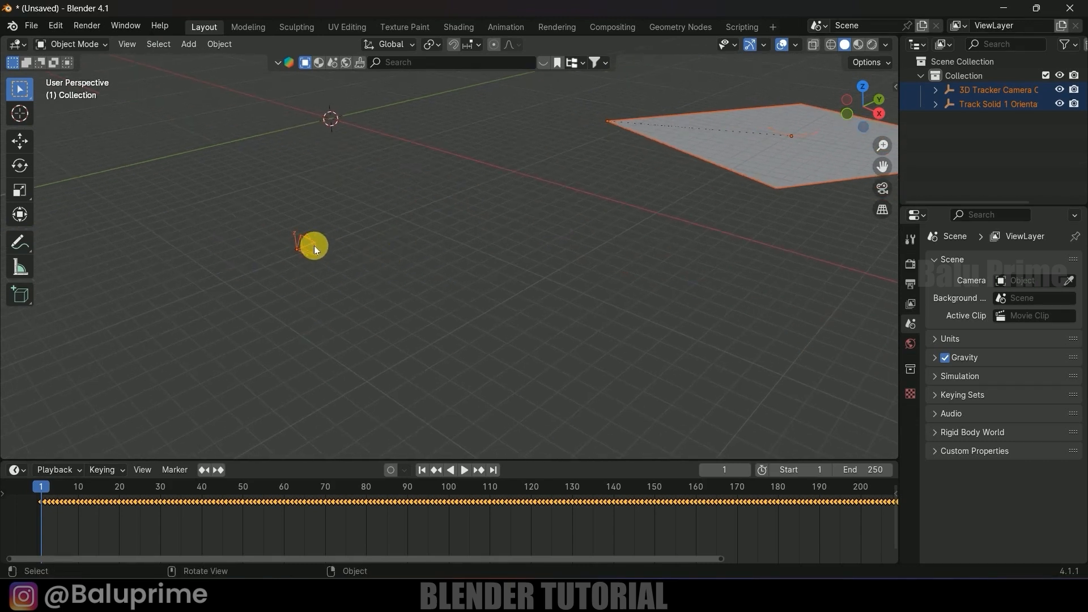
click(315, 246)
key(shift+s)
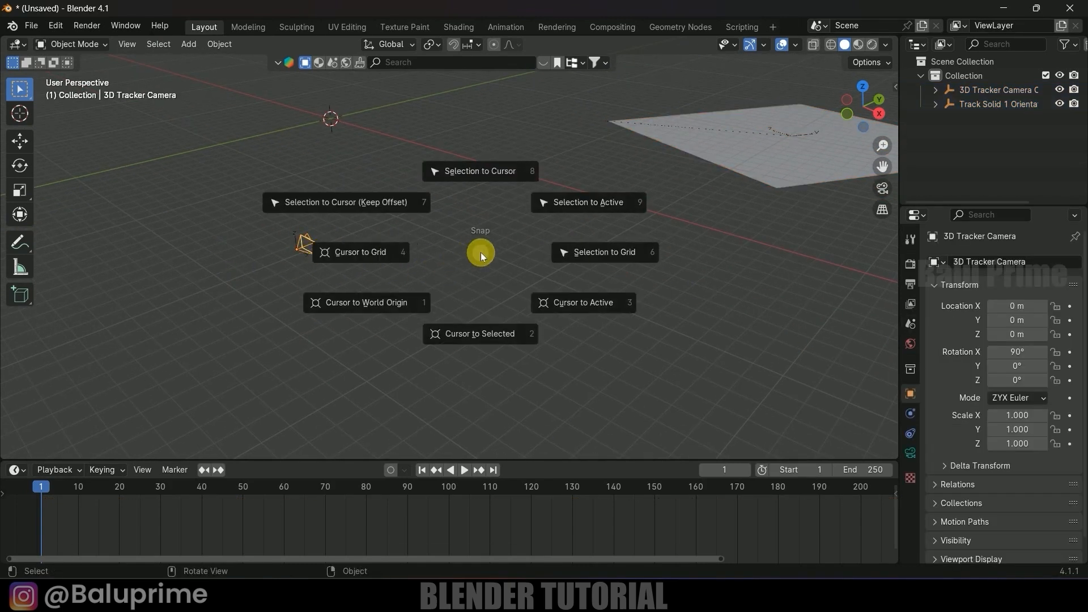
click(474, 333)
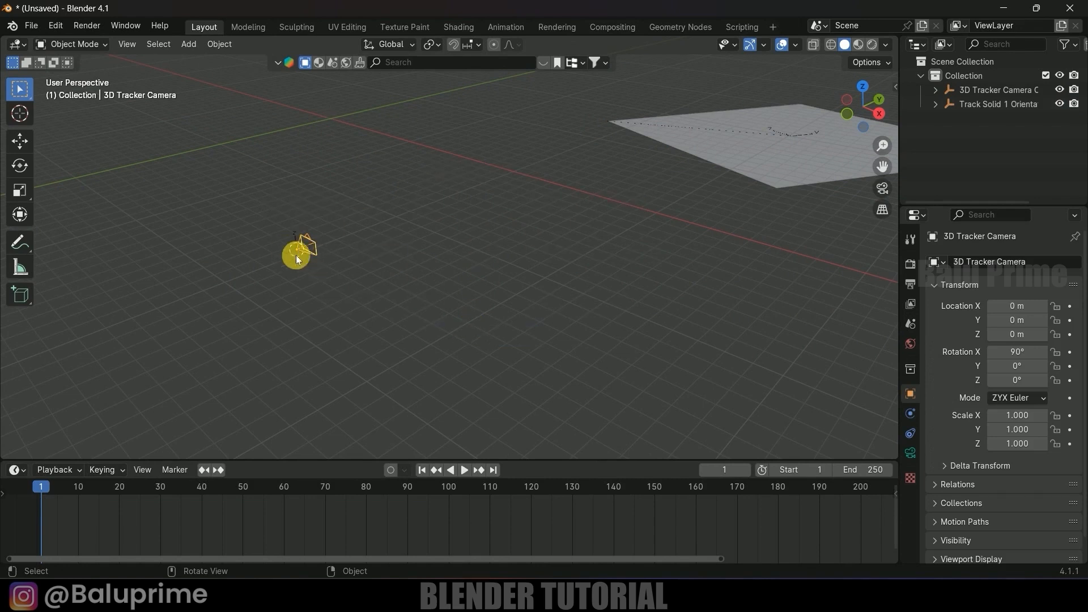
Step: Add a Plain Axes empty at the tracker camera and scale it uniformly to about 6.55, leaving it deselected
click(190, 44)
mouse_move(233, 199)
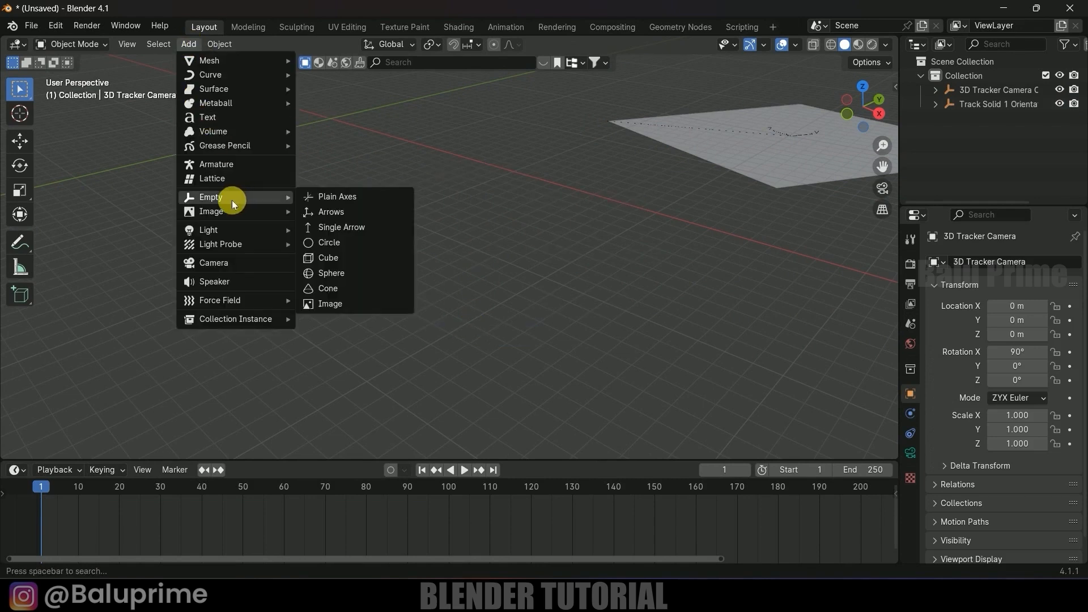
click(335, 198)
key(s)
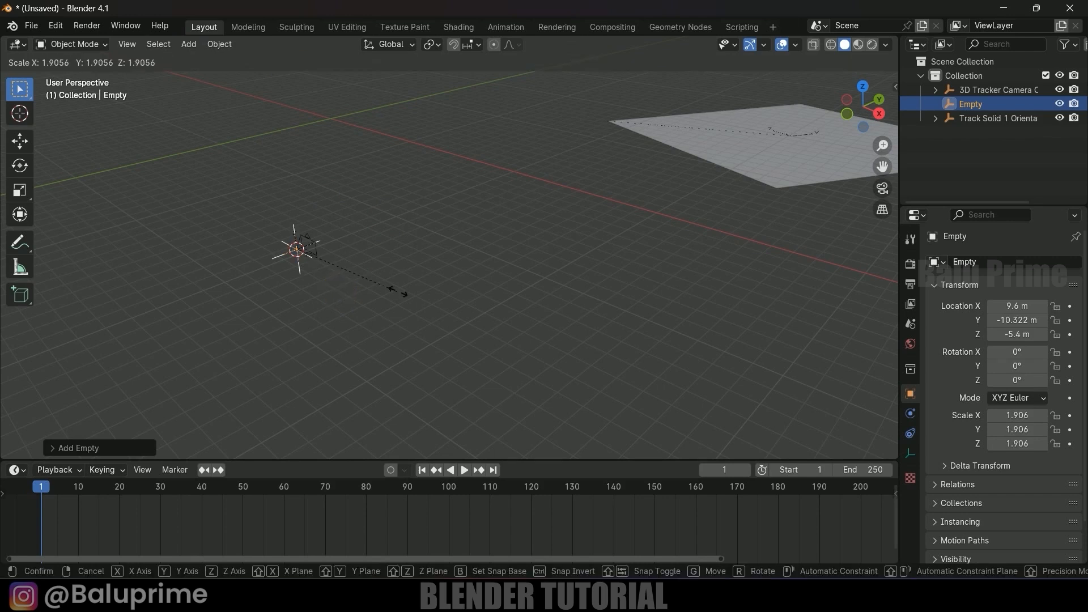
click(499, 301)
scroll(498, 300, up, 6)
scroll(496, 301, down, 4)
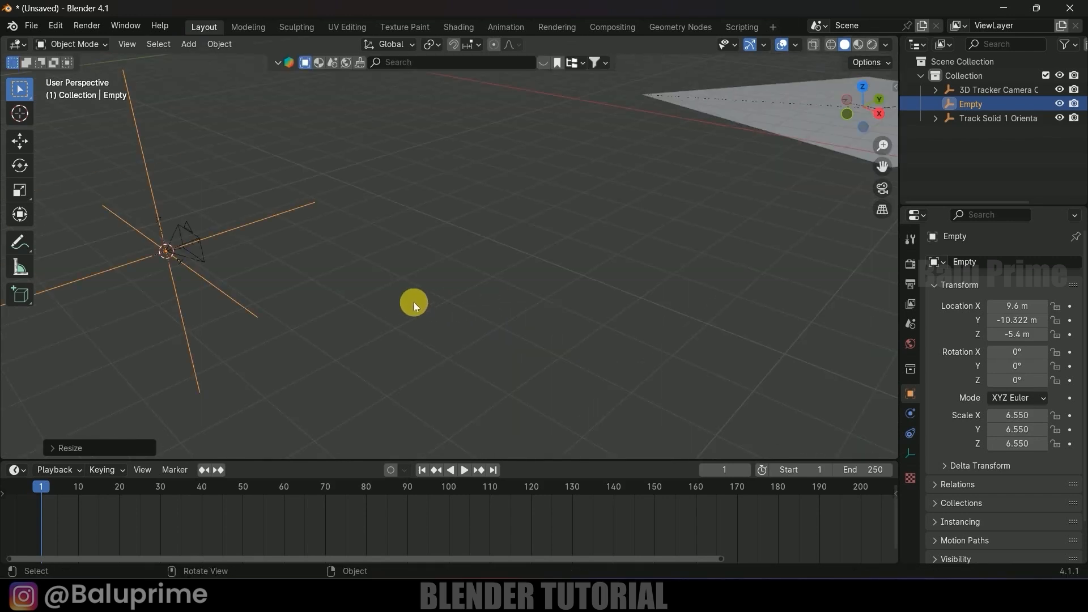
shift+middle_drag(311, 278, 414, 267)
scroll(414, 266, up, 2)
middle_drag(358, 217, 451, 186)
click(339, 181)
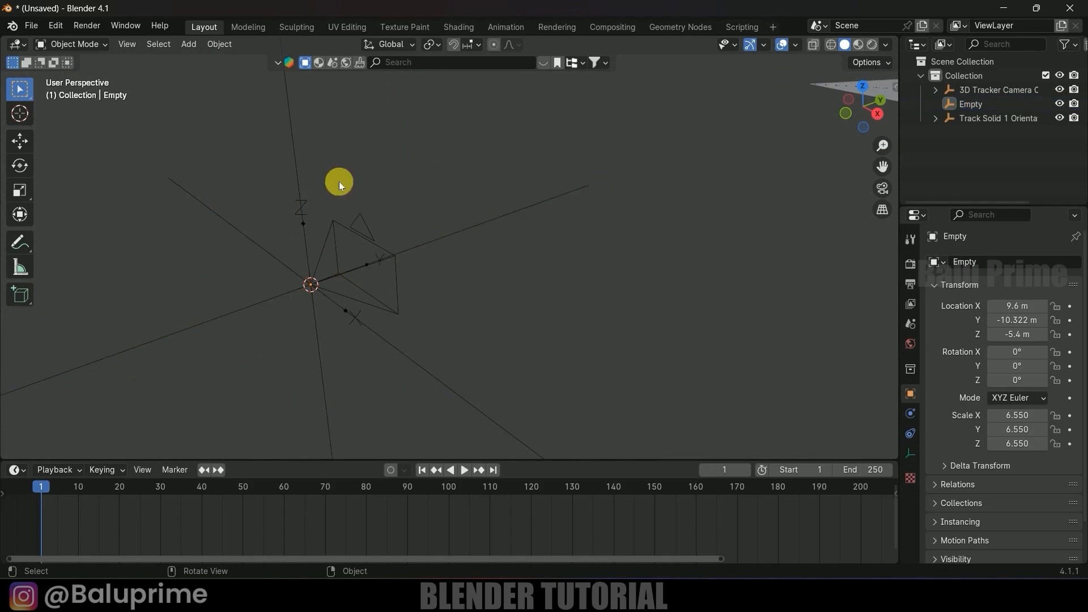
Step: Parent the 3D Tracker Camera Orientation object to the large empty, using the Keep Transform option
click(308, 203)
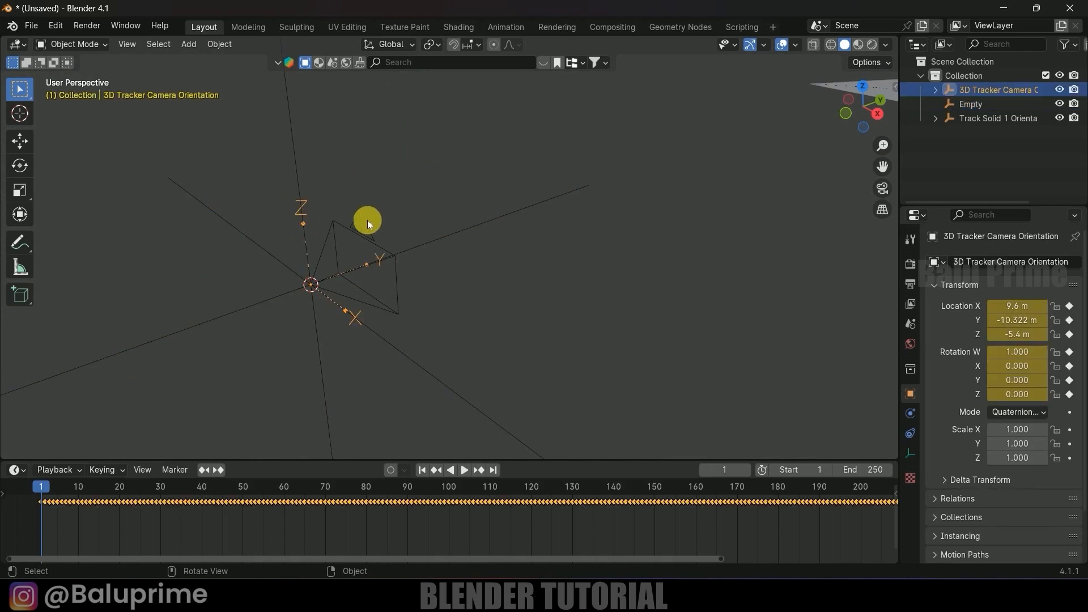
click(369, 220)
click(308, 202)
scroll(374, 178, down, 3)
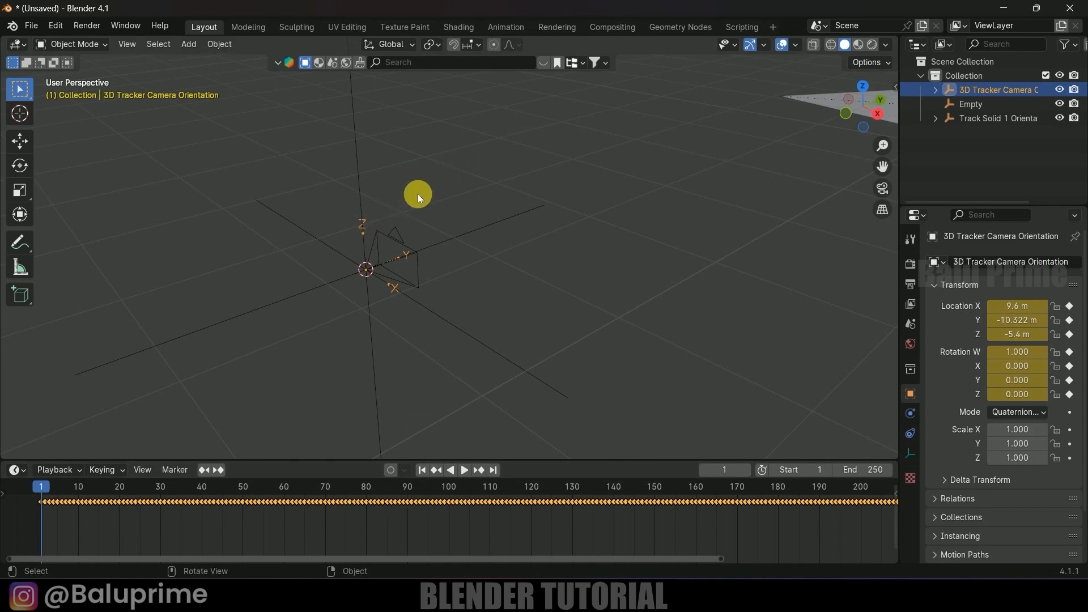
shift+click(355, 152)
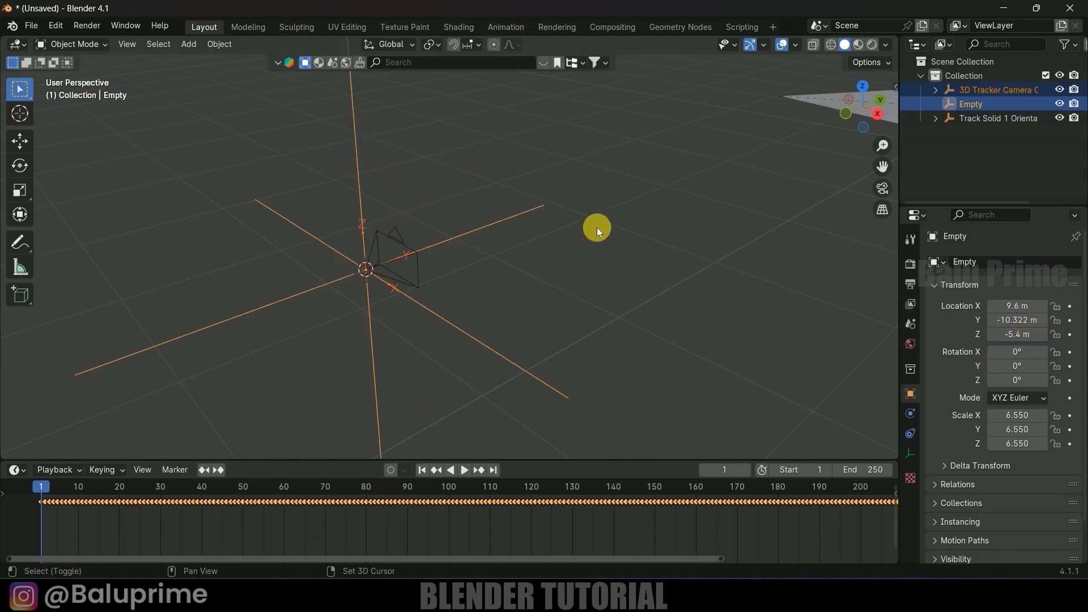
key(ctrl+p)
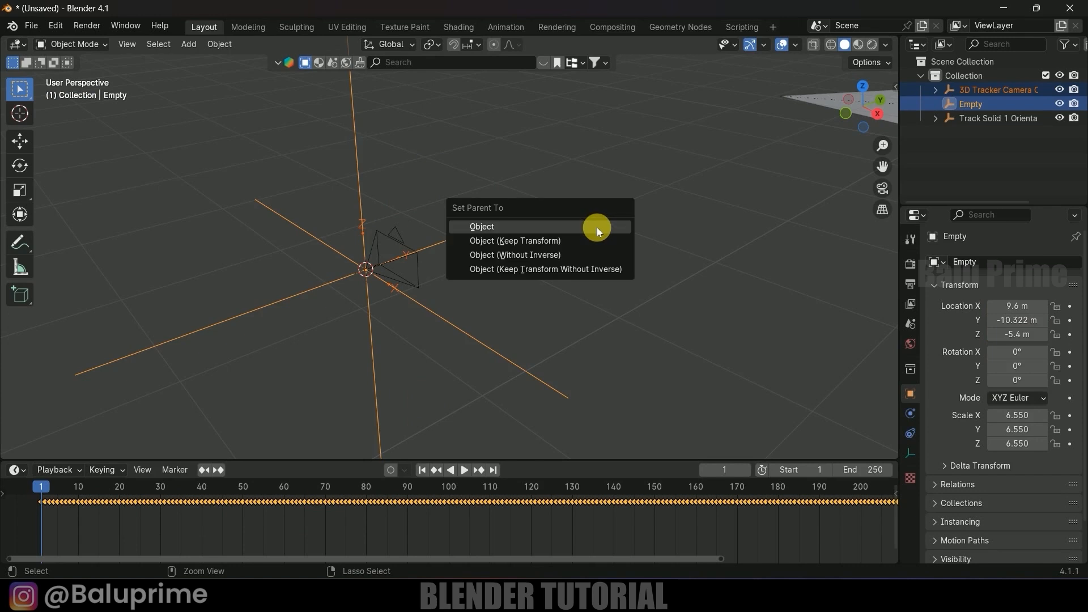
click(500, 242)
Step: Parent the Track Solid 1 ground plane to the same empty and clear the selection
scroll(648, 326, down, 7)
shift+middle_drag(659, 308, 543, 276)
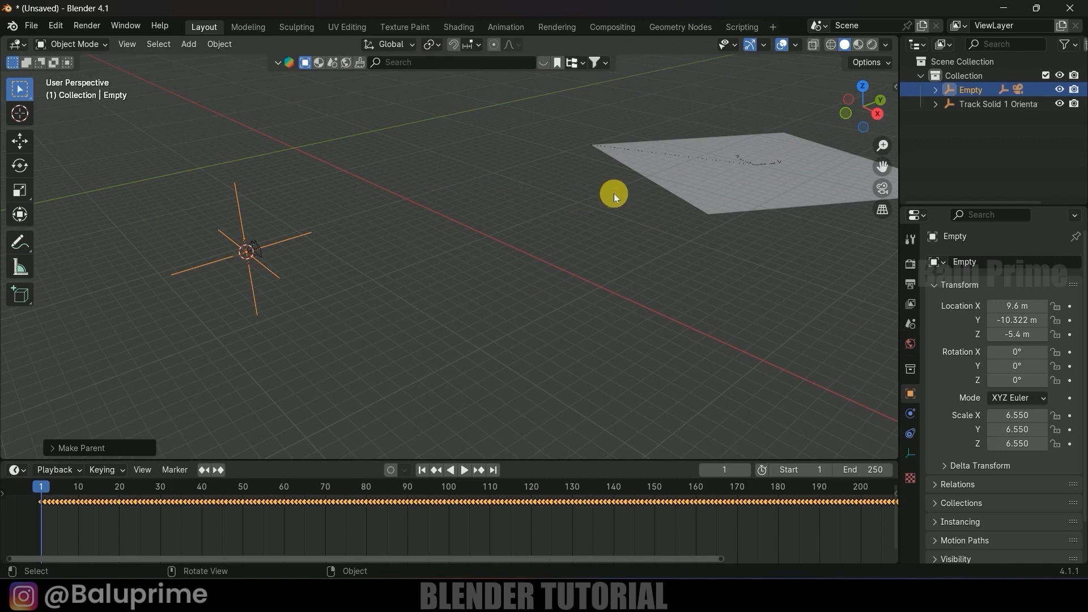
click(665, 178)
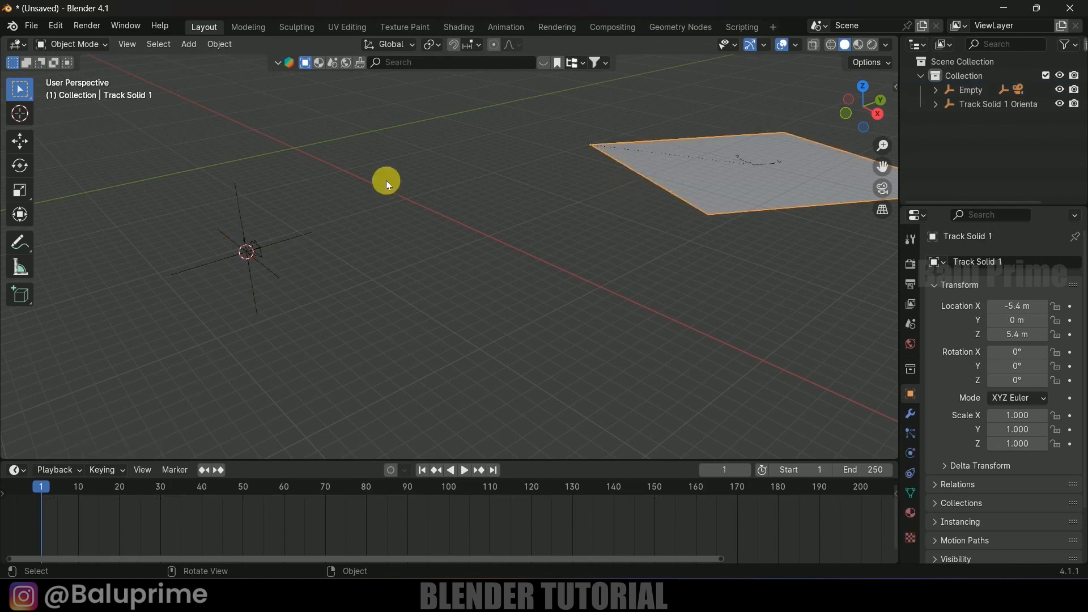
shift+click(240, 193)
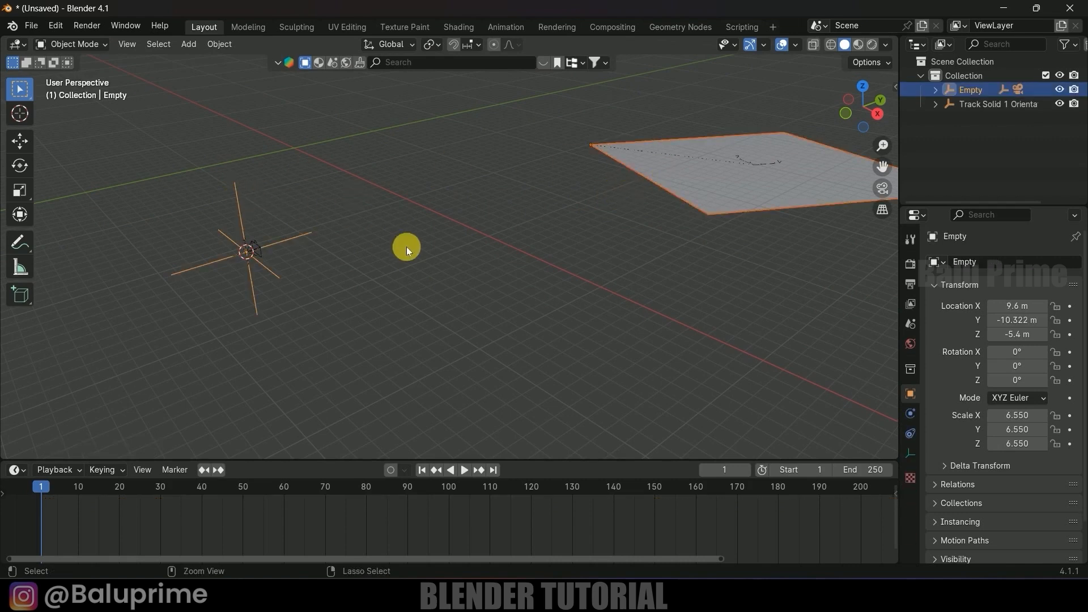
key(ctrl+p)
click(407, 247)
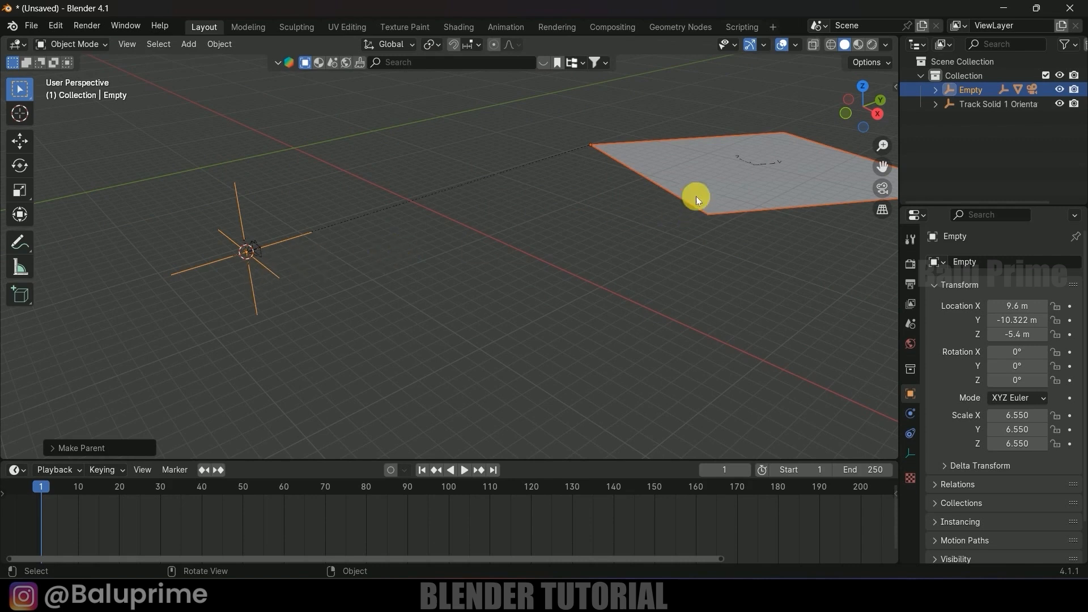
click(308, 306)
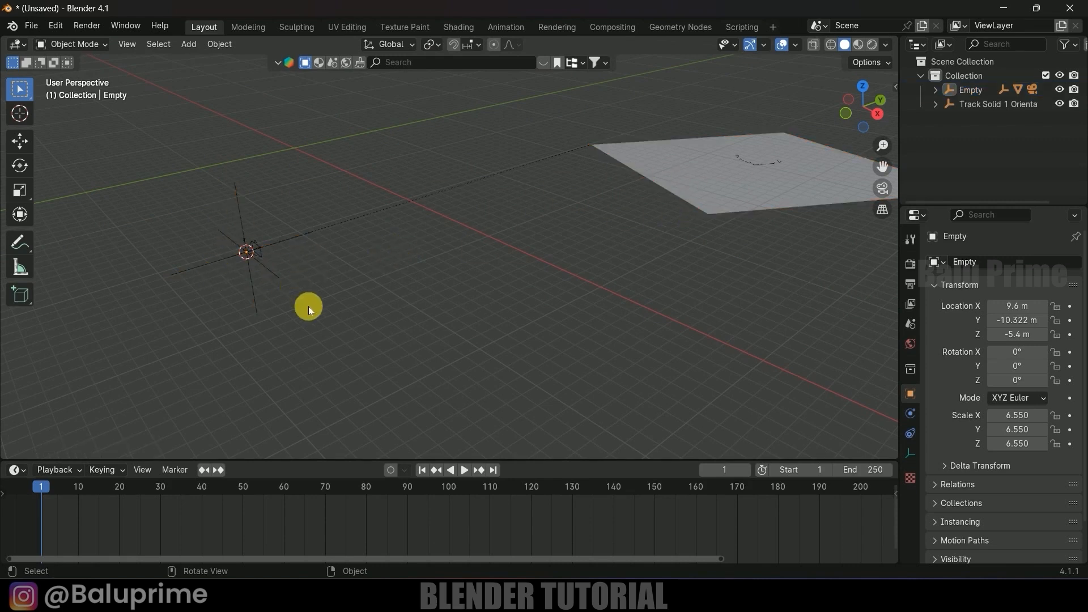
Step: Select the empty and, in top view, scale it down uniformly to about 4.0 together with its children
click(238, 217)
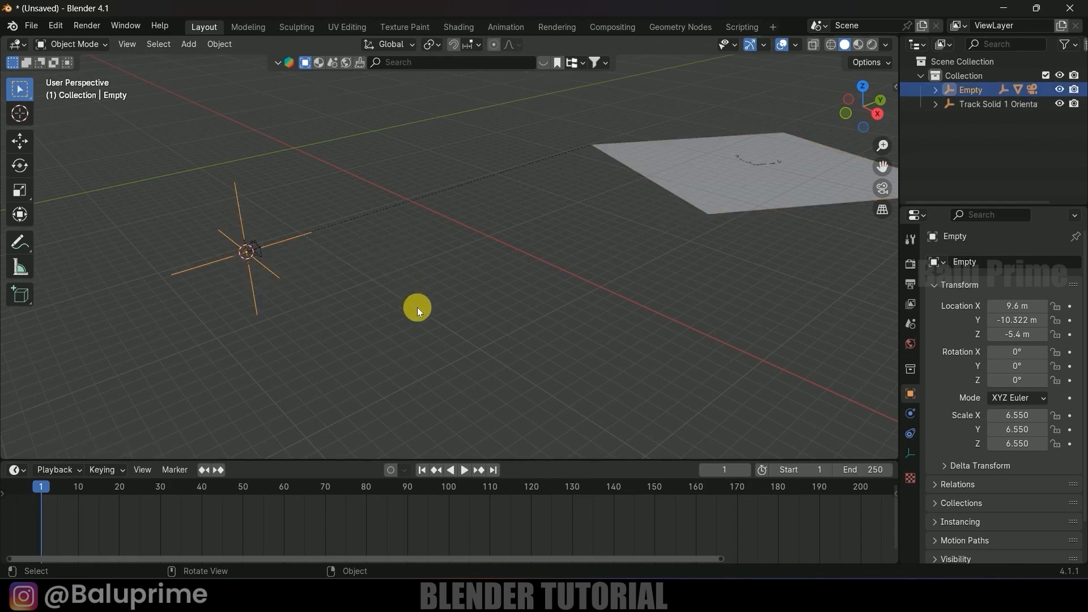
key(KP_7)
scroll(417, 308, down, 5)
middle_drag(538, 336, 549, 325)
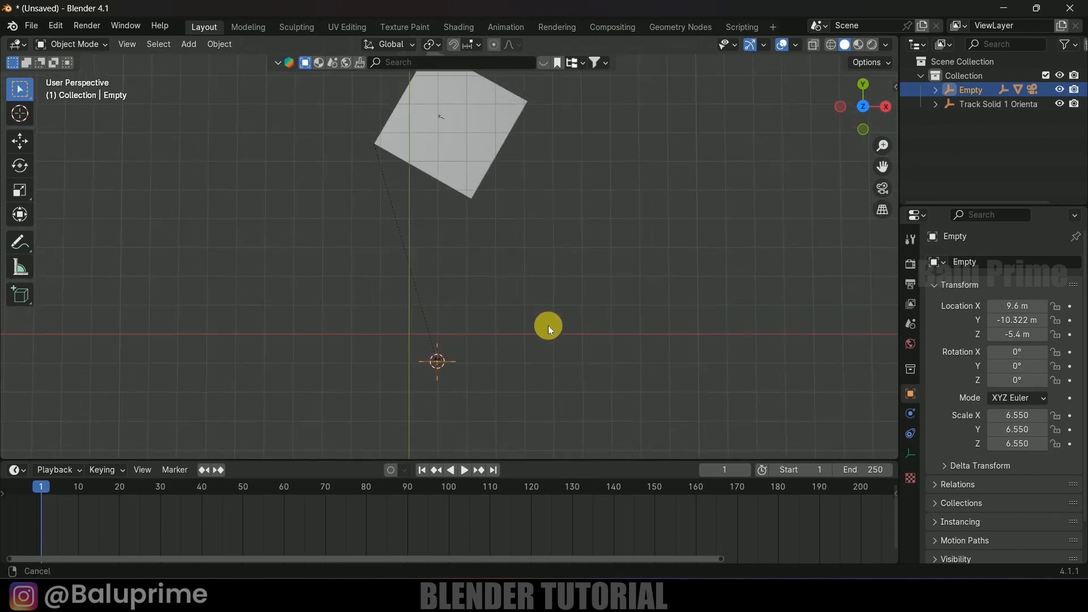
key(KP_7)
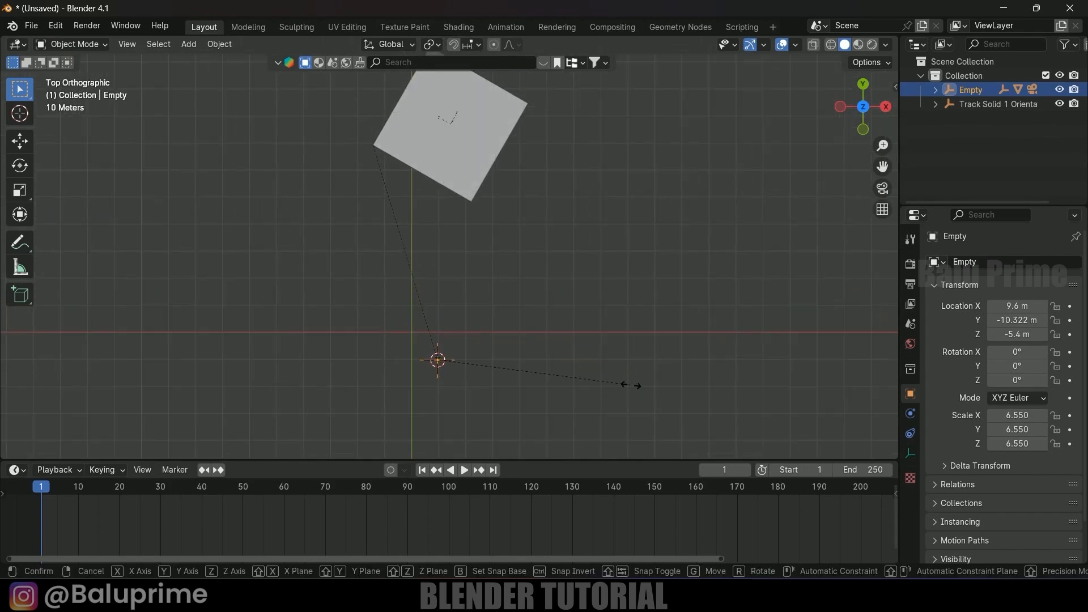
key(s)
click(556, 373)
scroll(558, 371, up, 1)
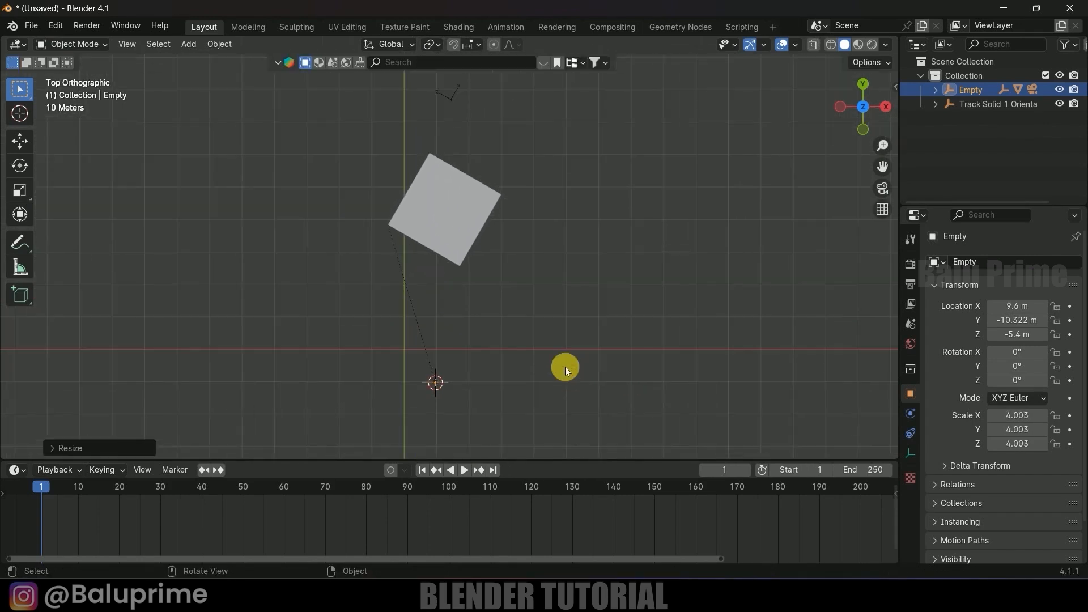
Step: Rotate the empty to 30° about Z and move it to about X 24.28 m, Y -46.32 m, centring the solid on the origin
click(20, 164)
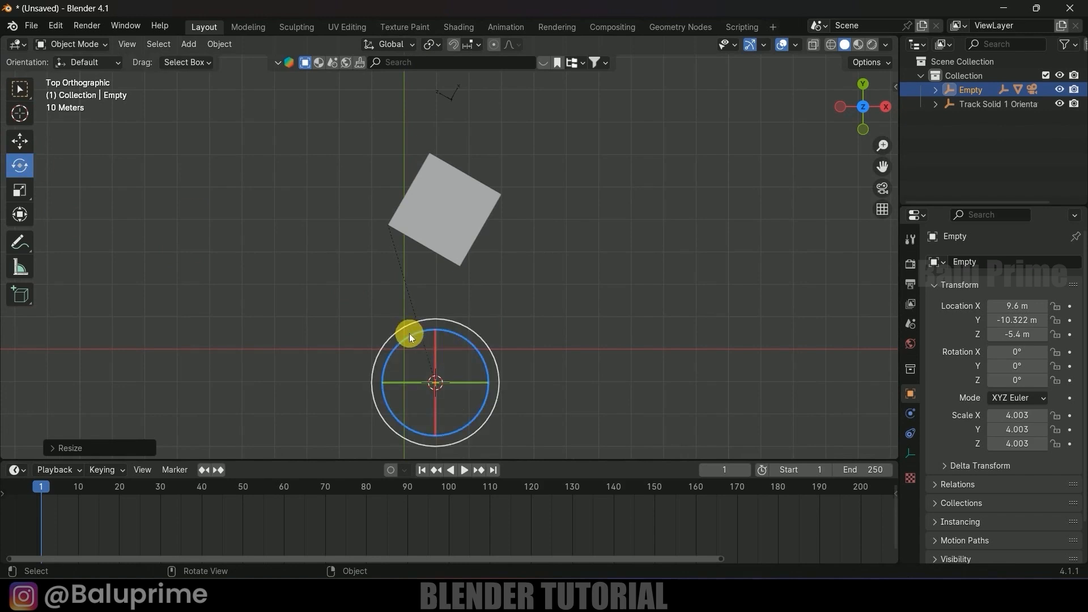
drag(409, 333, 381, 354)
shift+middle_drag(537, 329, 565, 264)
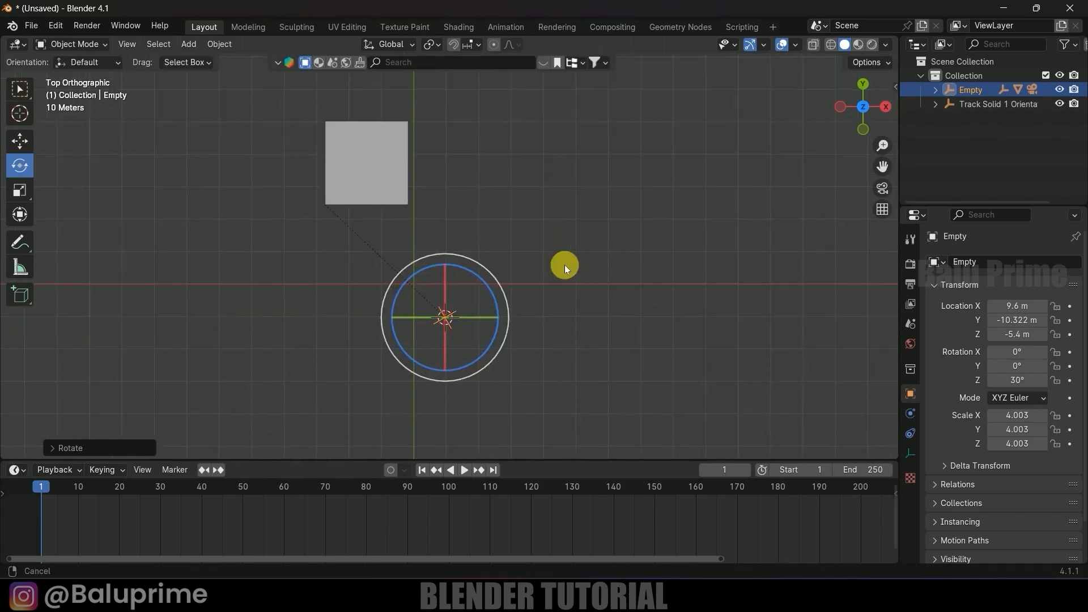
click(20, 140)
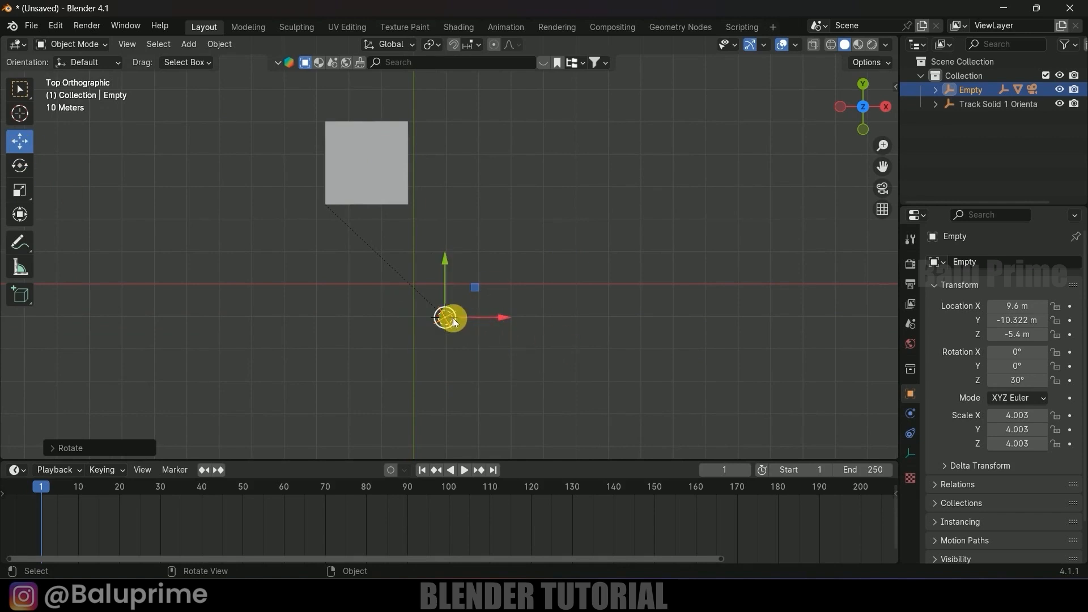
drag(448, 318, 506, 443)
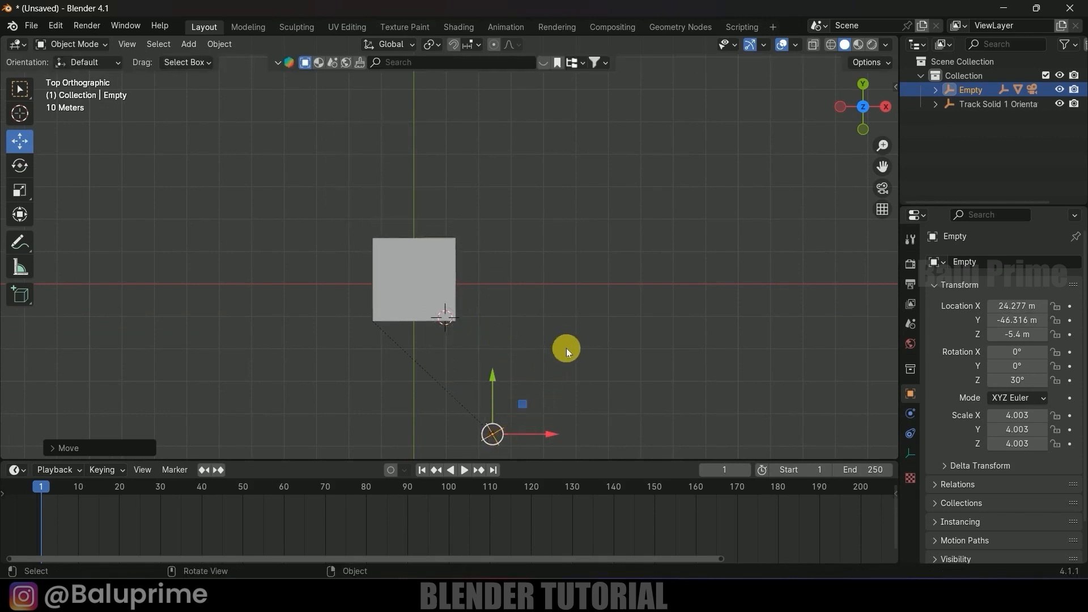
Step: Tilt the empty in front view to level the ground solid, with rotation about X 1.58°, Y 2.73°, Z 30.04°
middle_drag(564, 347, 372, 287)
key(KP_1)
scroll(481, 279, up, 2)
scroll(374, 246, up, 2)
click(20, 165)
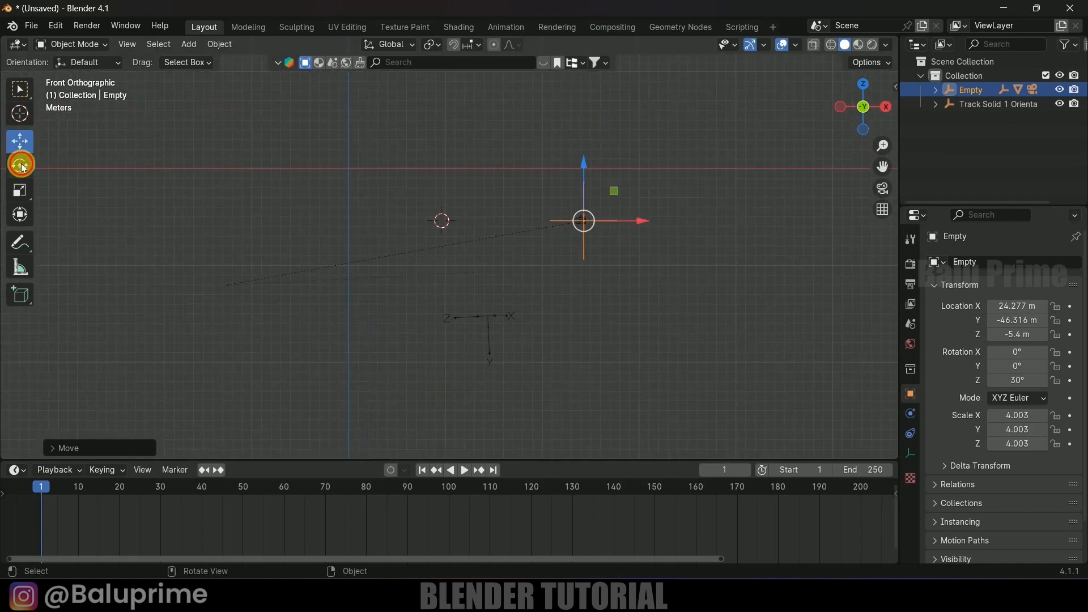
drag(529, 189, 484, 194)
scroll(419, 318, up, 5)
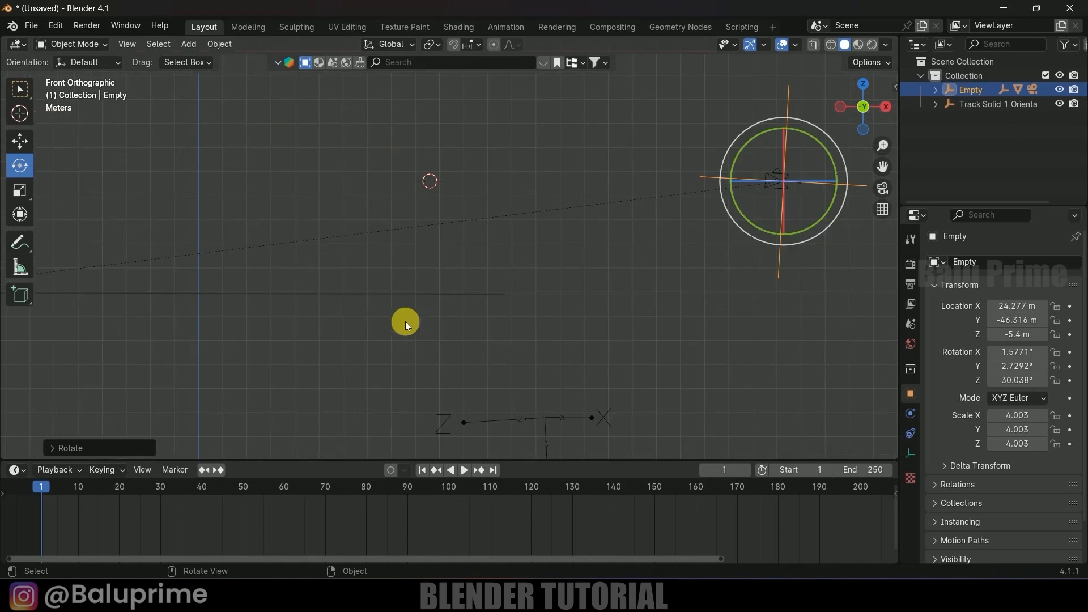
Step: Raise the empty along Z to about 4.38 m to bring the ground solid up to the grid floor
scroll(474, 285, down, 3)
middle_drag(474, 284, 442, 287)
click(20, 141)
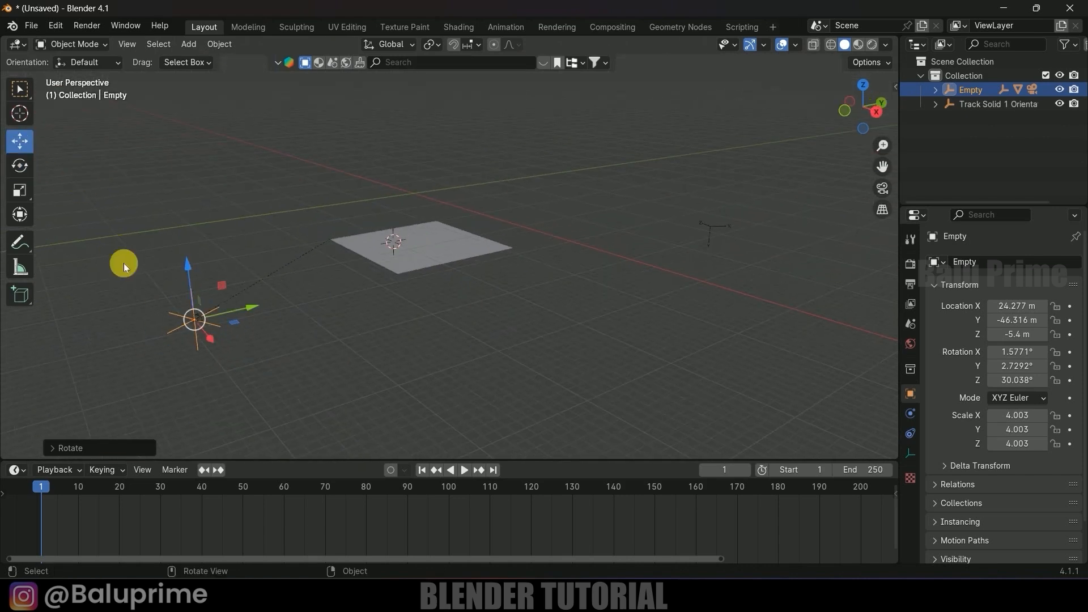
drag(190, 274, 170, 189)
middle_drag(538, 243, 491, 277)
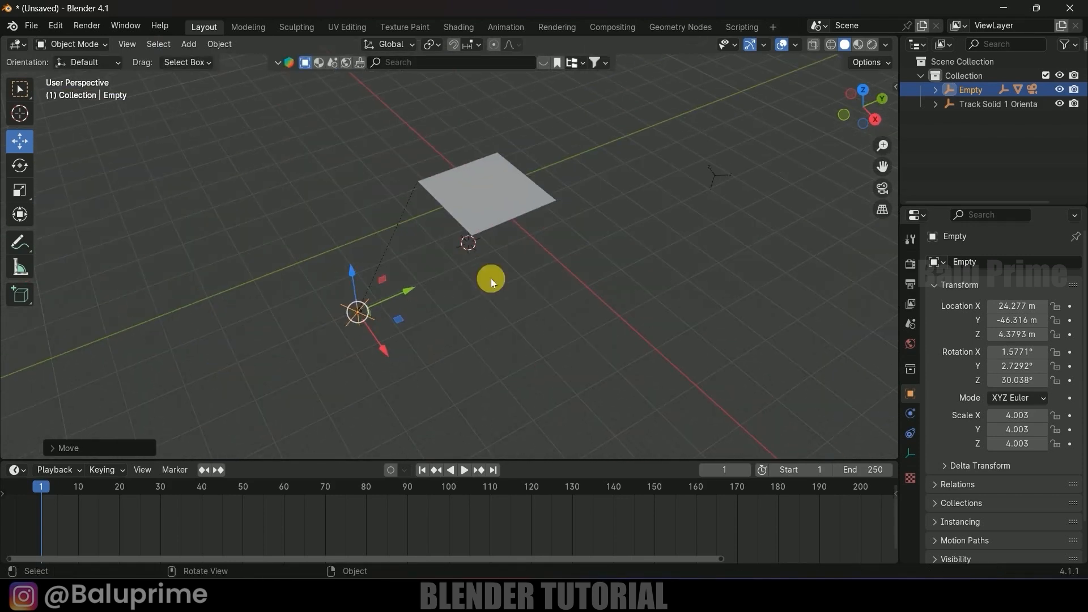
Step: Play the animation through the tracker camera to check its motion, and return to frame 1
key(KP_0)
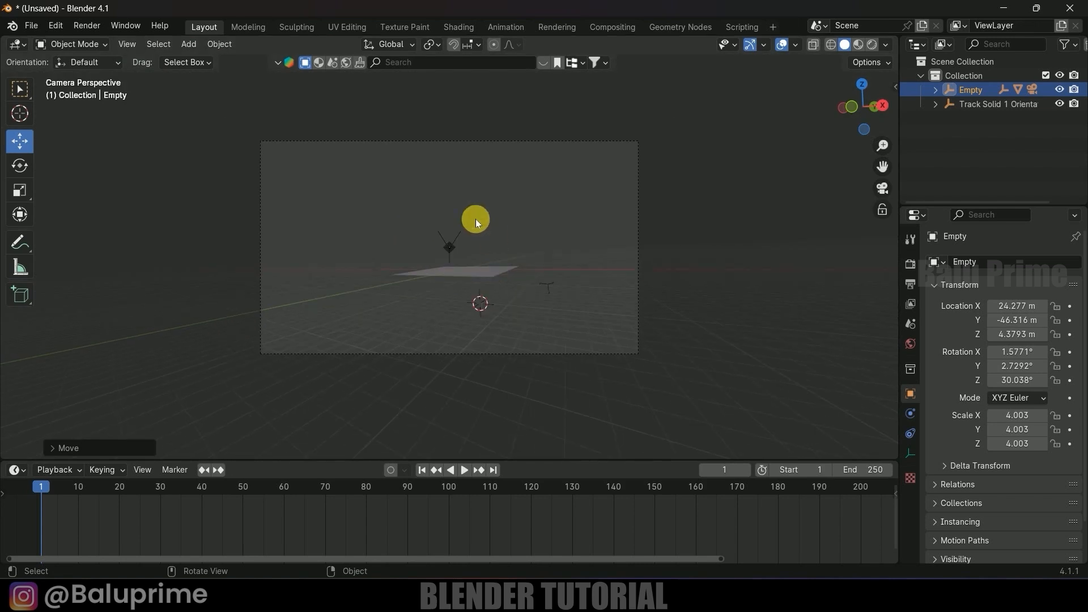
key(space)
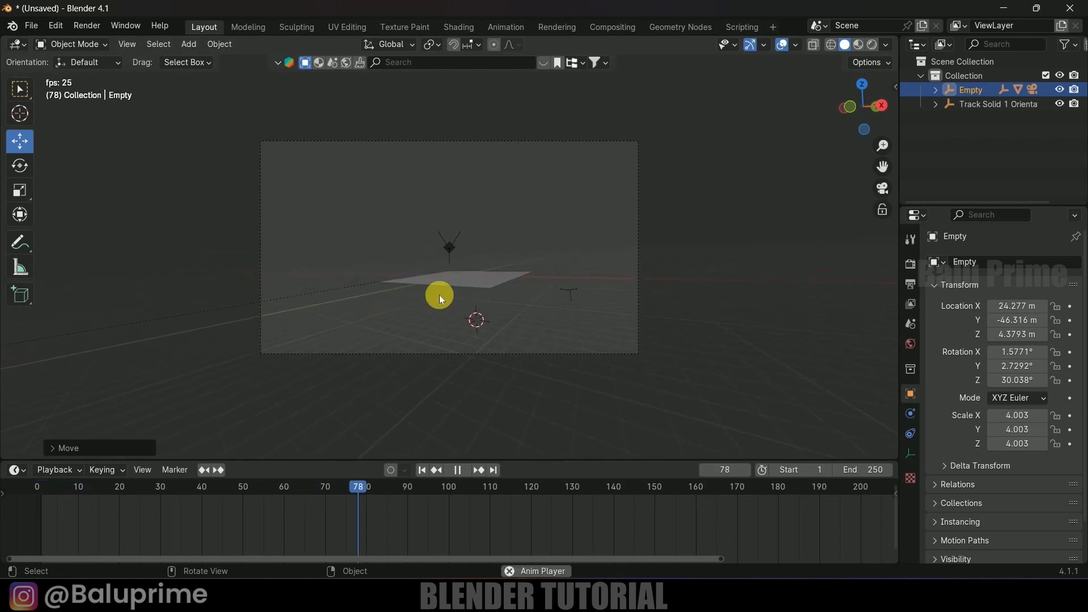
key(space)
click(422, 470)
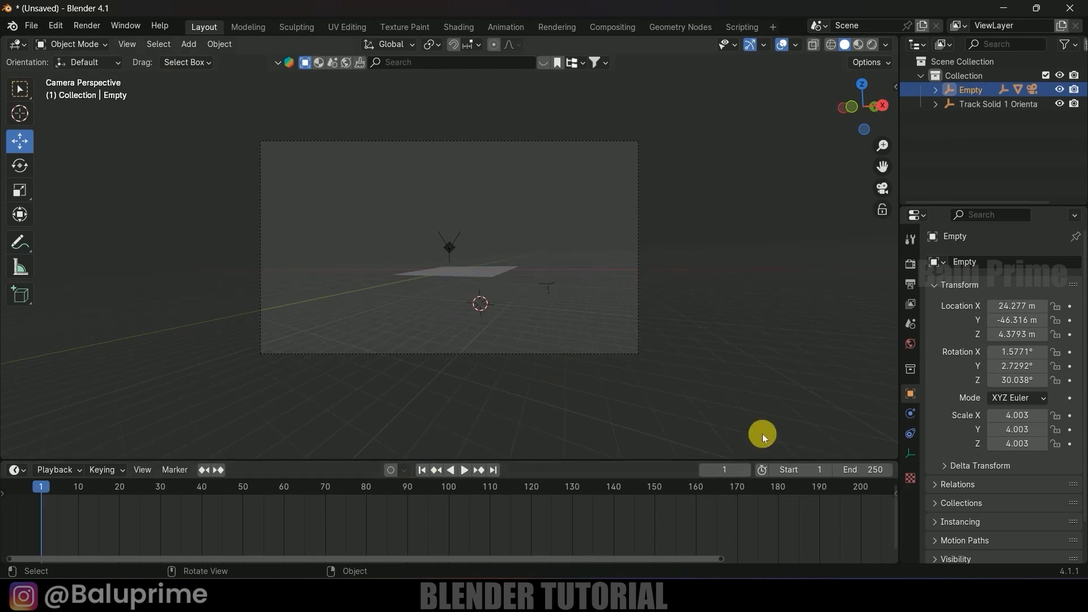
Step: Enable background images on the 3D Tracker Camera and add a background image entry
click(628, 299)
click(637, 303)
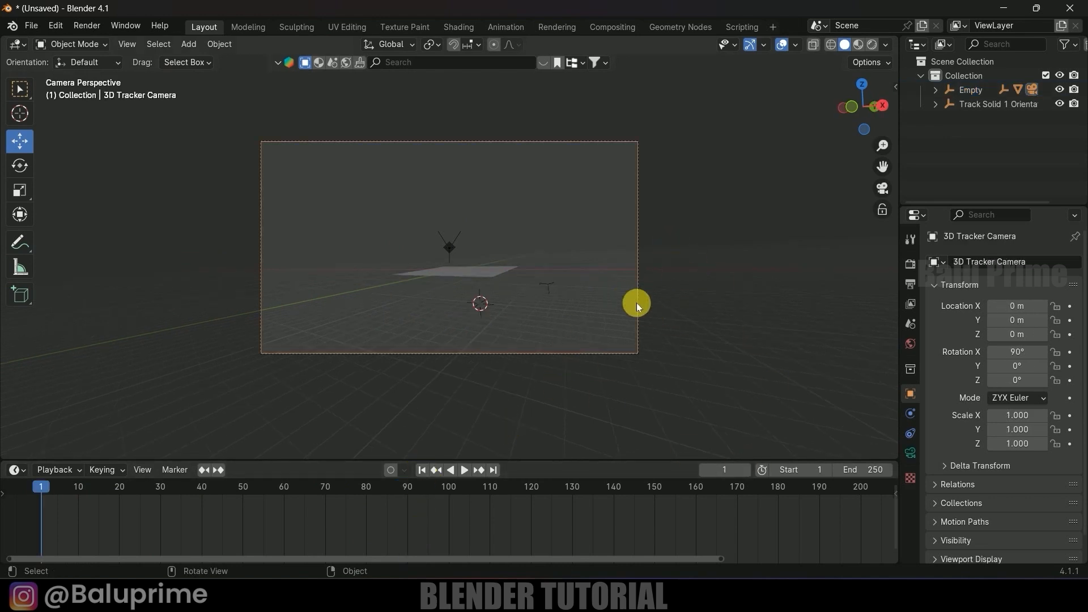
click(911, 453)
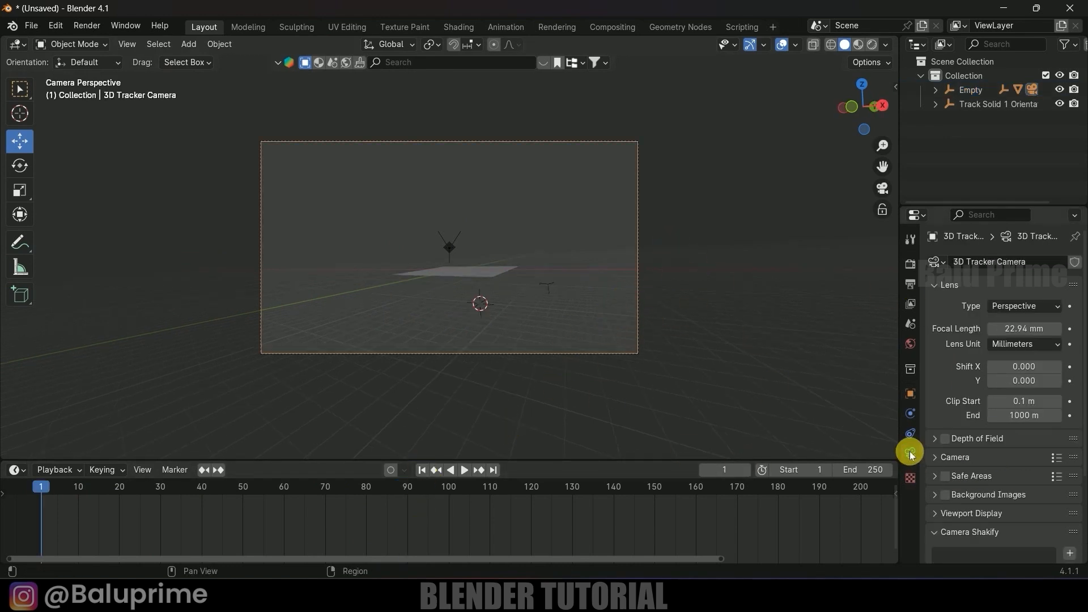
scroll(972, 451, down, 4)
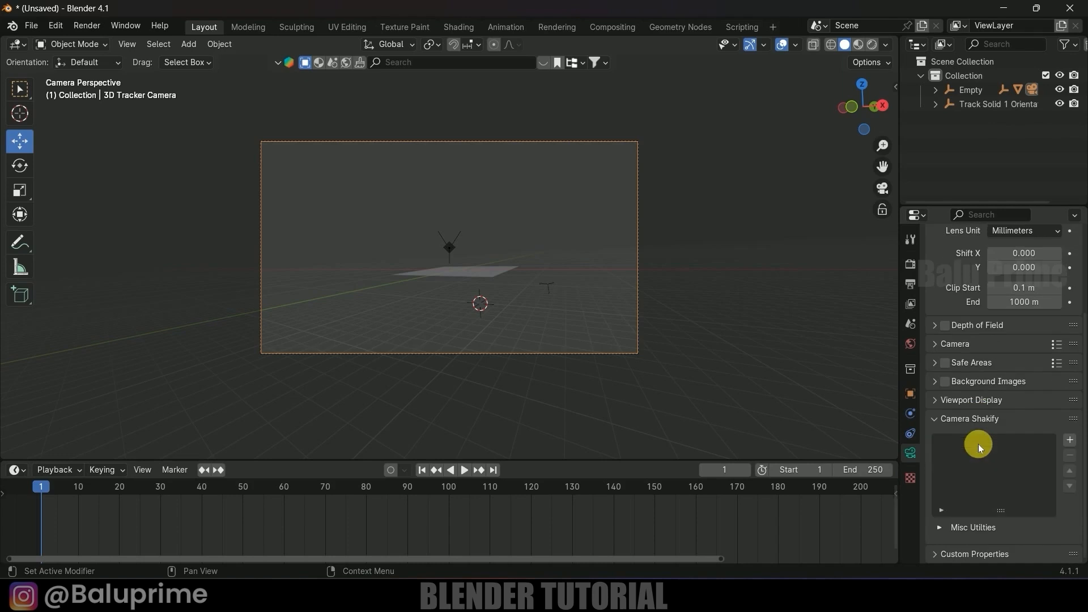
click(945, 382)
click(946, 383)
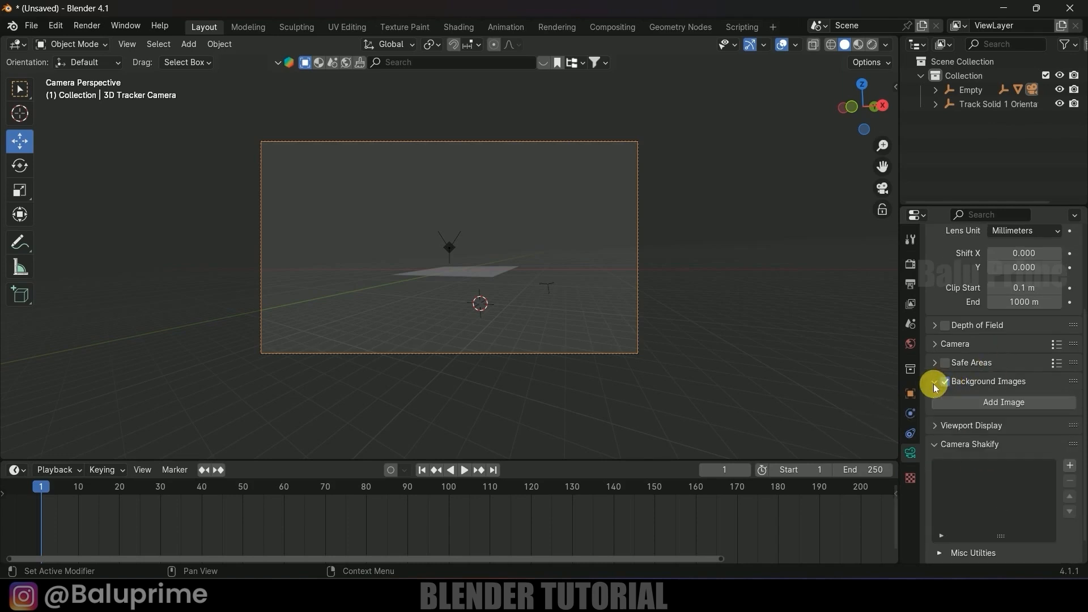
click(997, 403)
Step: Load footage.mp4 from the Downloads folder as the camera's Movie Clip background and set its opacity to 1
scroll(992, 418, down, 1)
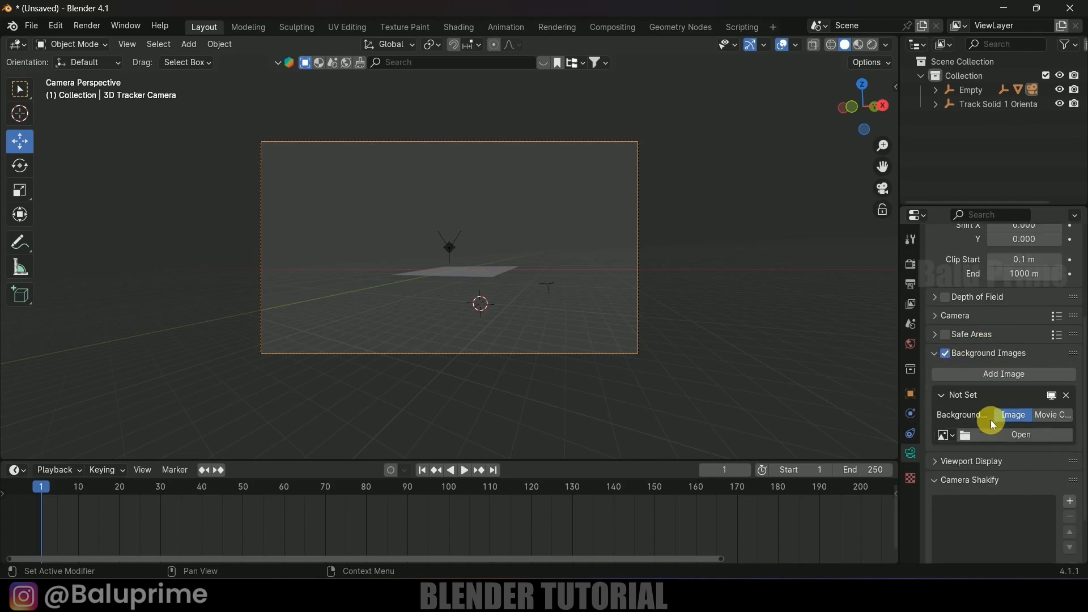
click(1052, 416)
click(1020, 455)
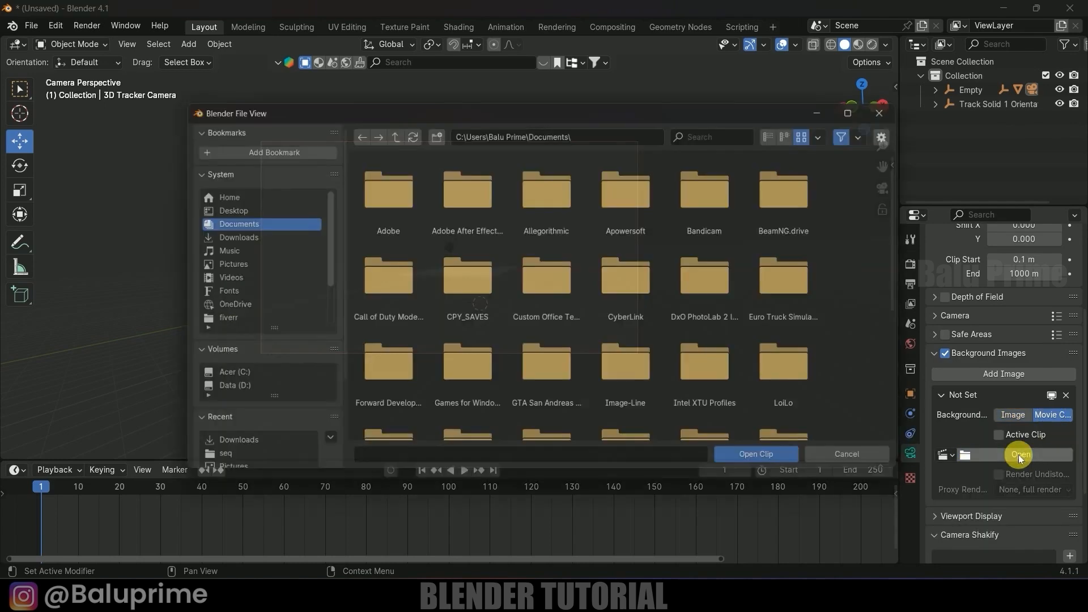
click(221, 236)
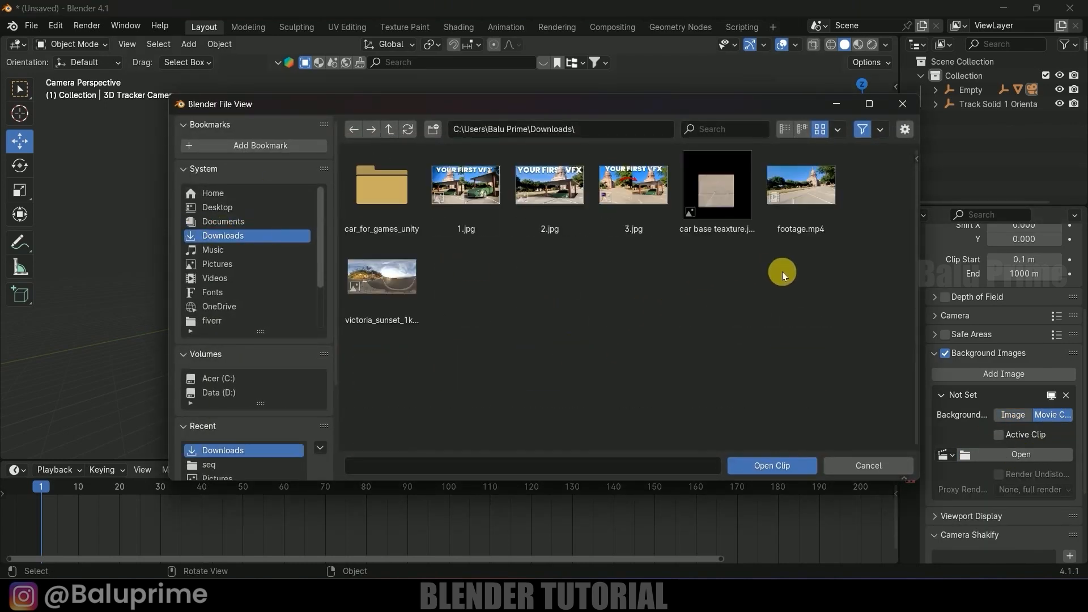
click(795, 196)
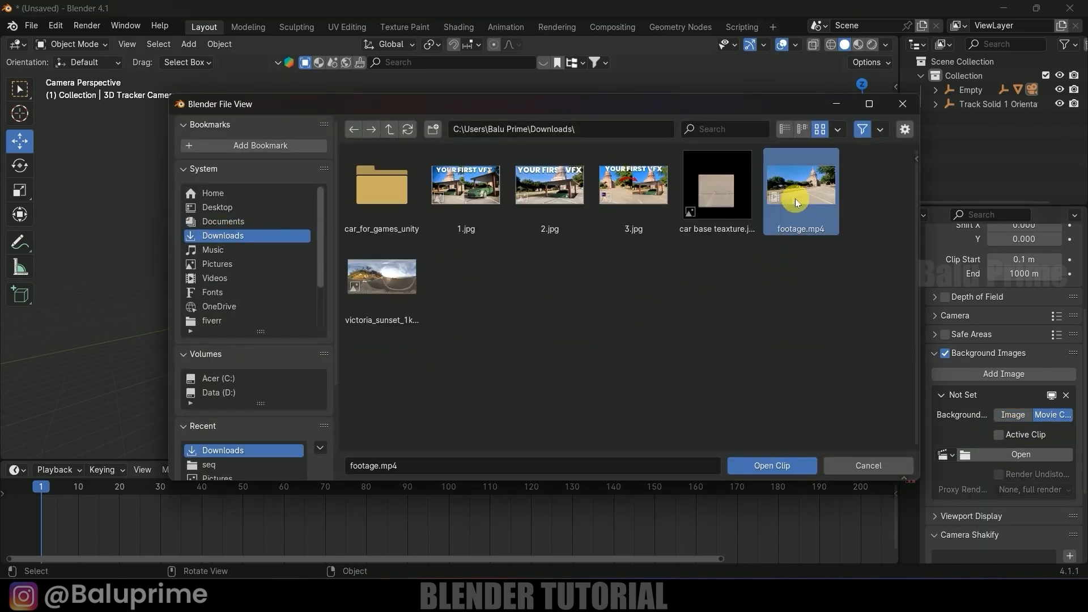
click(763, 465)
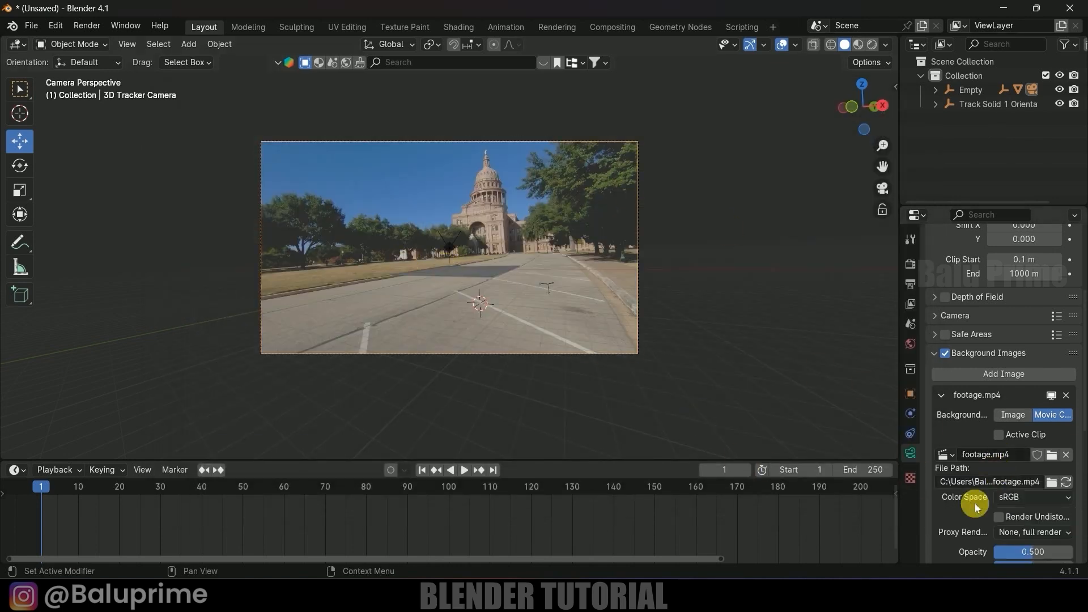
scroll(976, 507, down, 6)
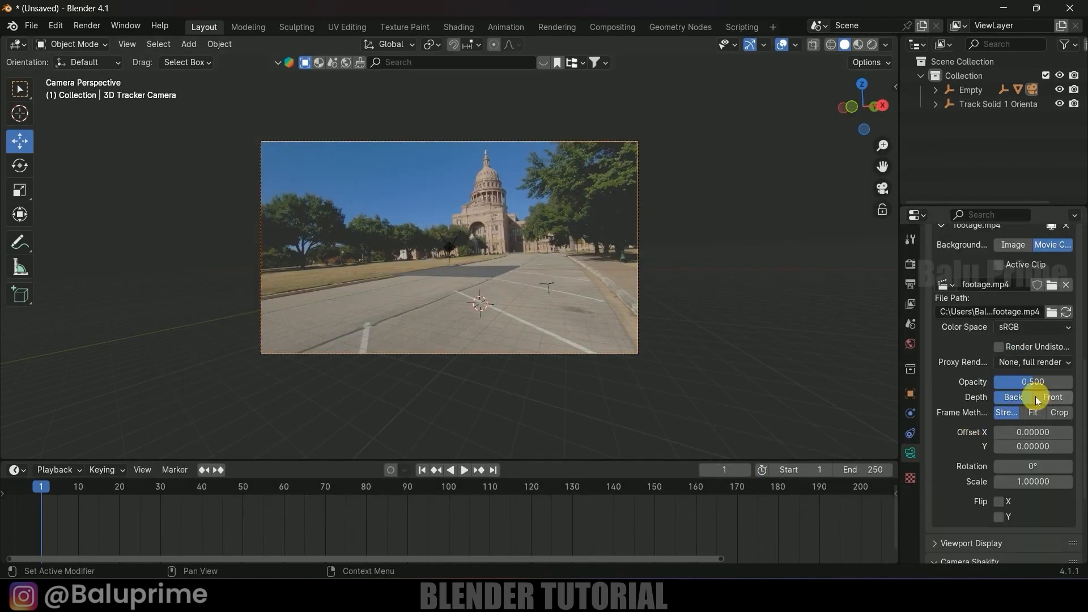
drag(1021, 383, 1071, 383)
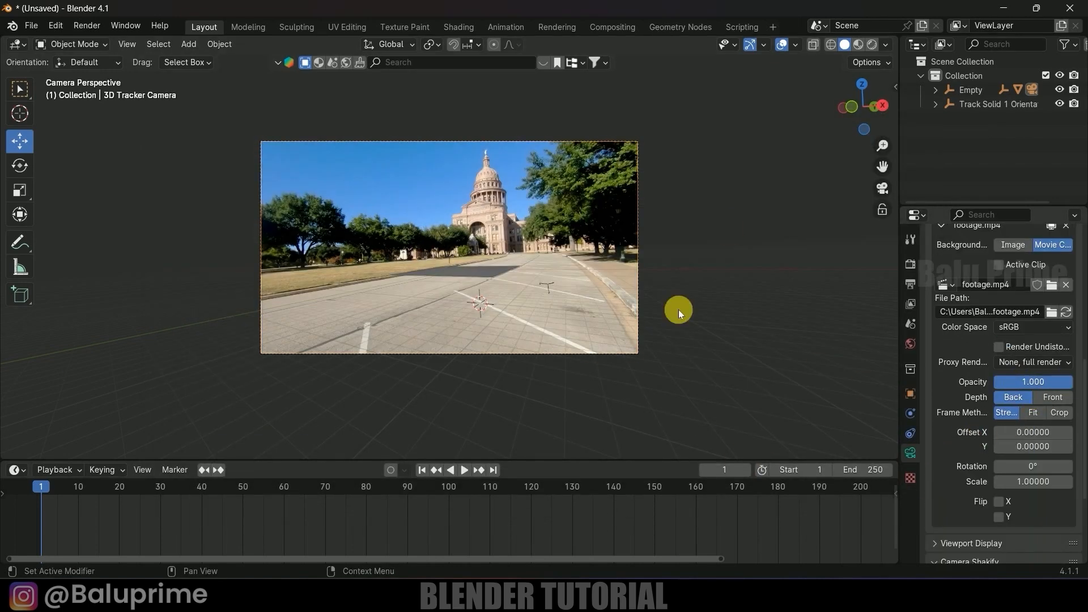
Step: Set the scene's color management view transform to Standard
click(911, 264)
click(932, 558)
scroll(941, 552, down, 5)
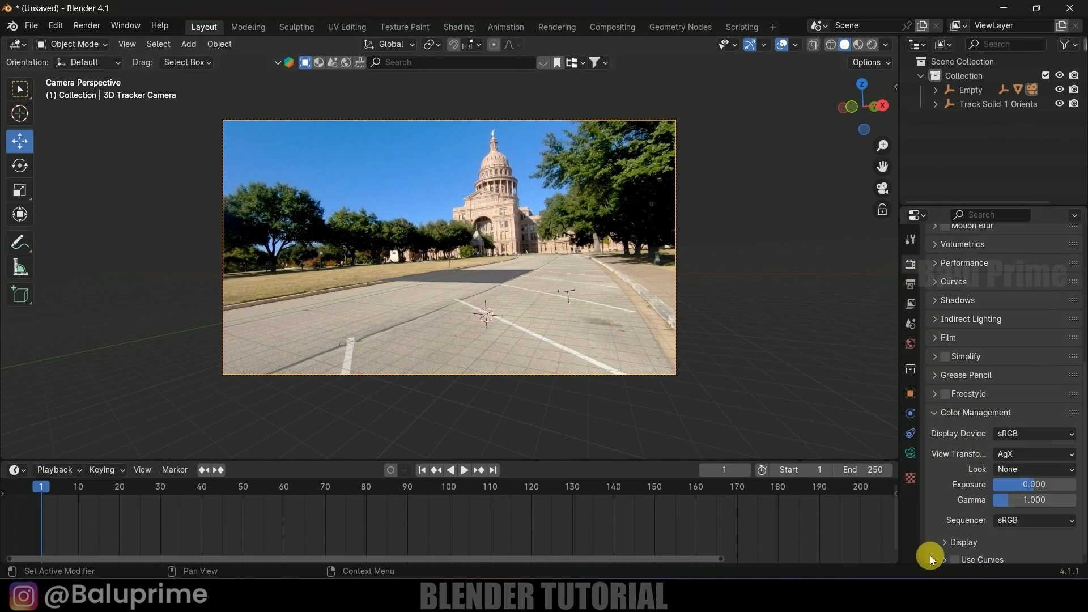
click(1013, 454)
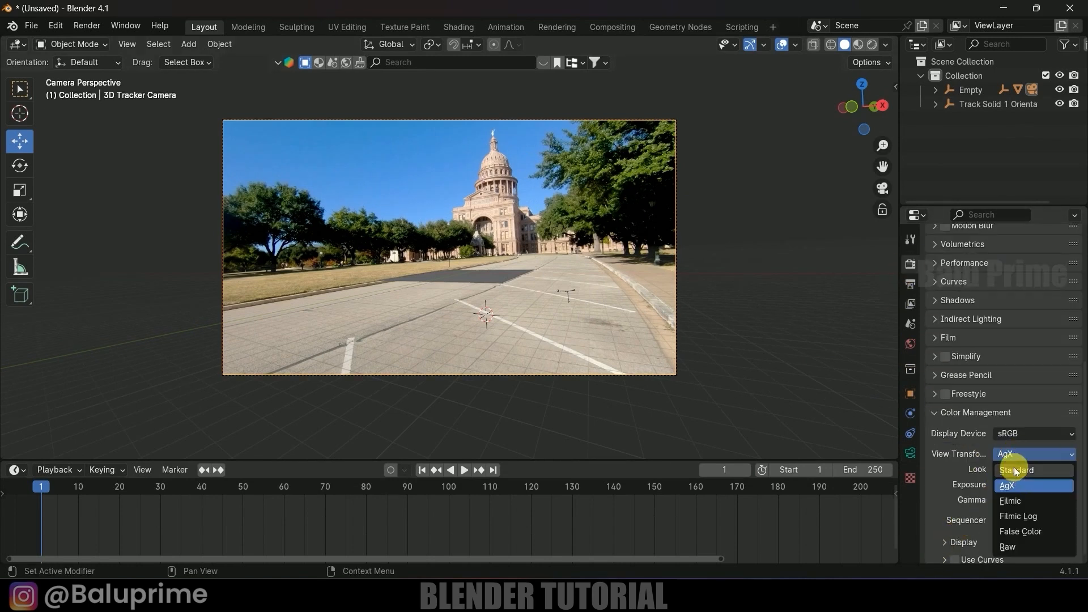
click(1018, 470)
scroll(930, 243, up, 10)
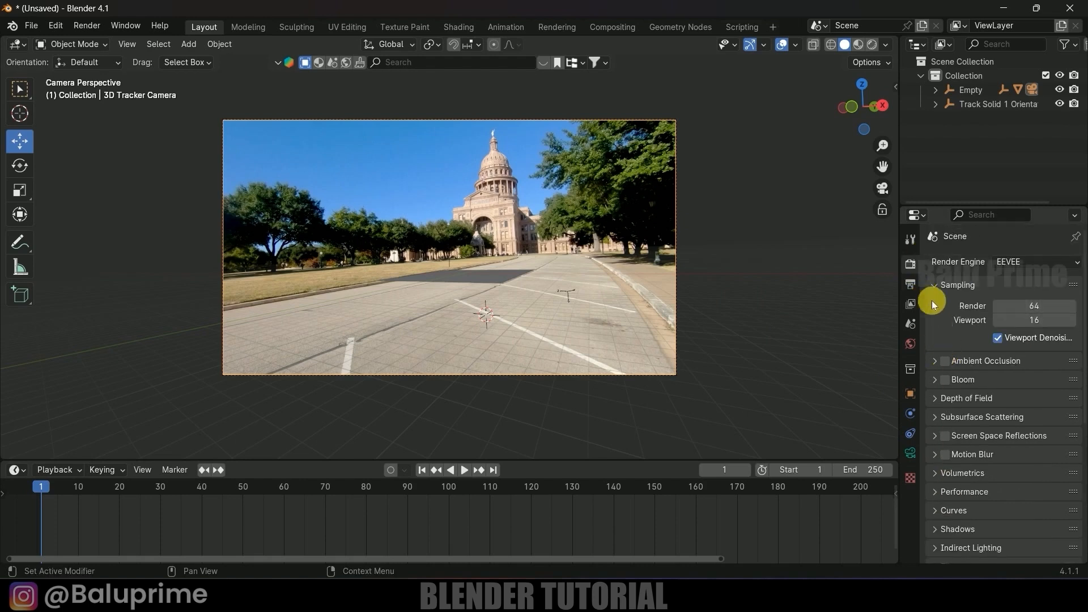
Step: Play the animation through the tracker camera to check the ground solid against the background footage
key(space)
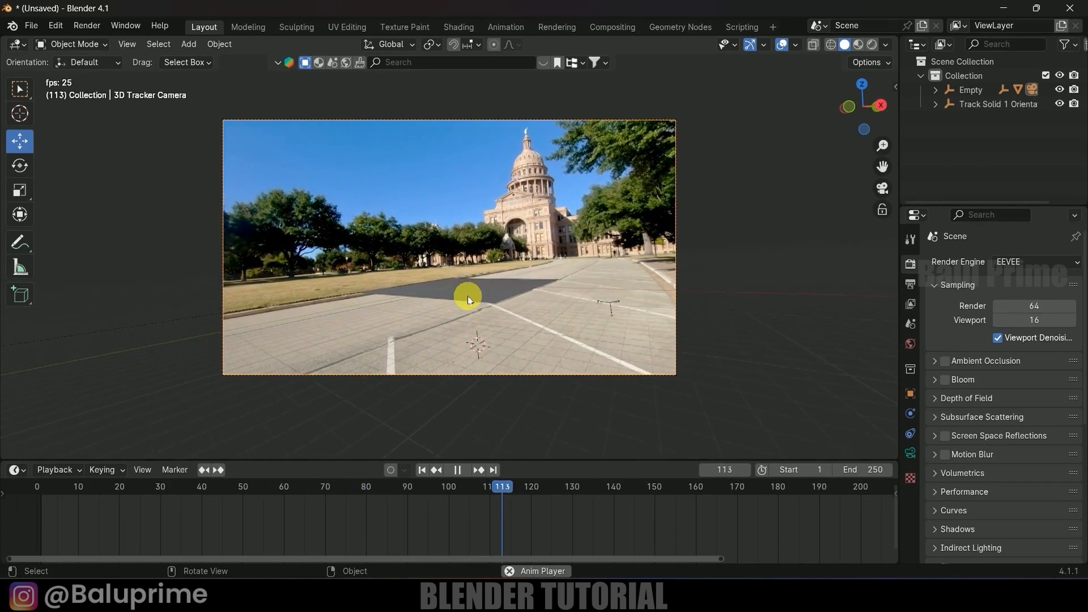
key(space)
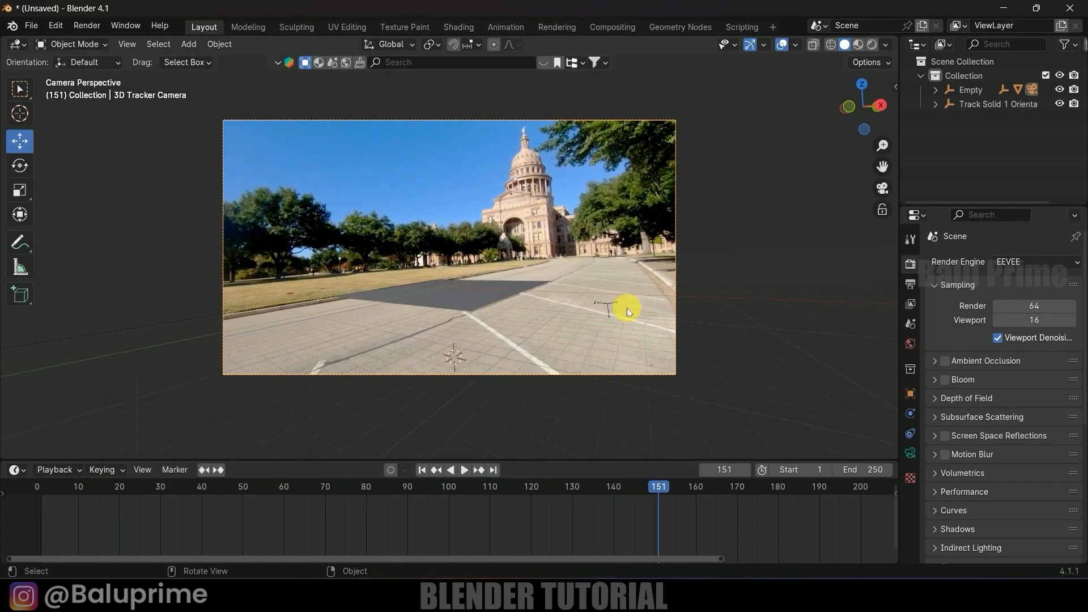
click(609, 307)
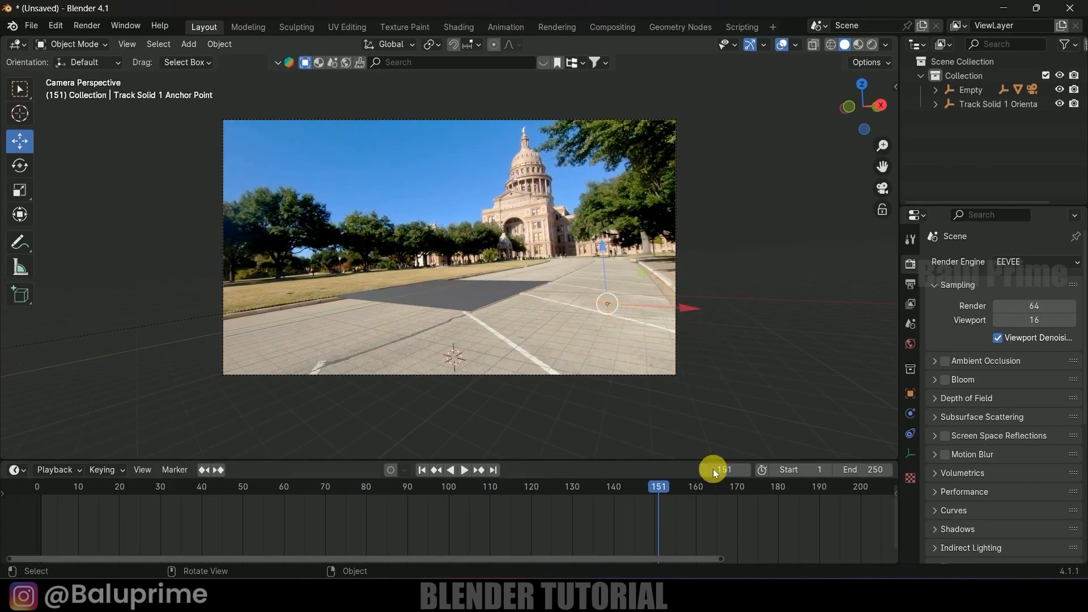
Step: Select the 3D Tracker Camera Orientation empty at the camera to bring up its animation keyframes
middle_drag(744, 308, 431, 290)
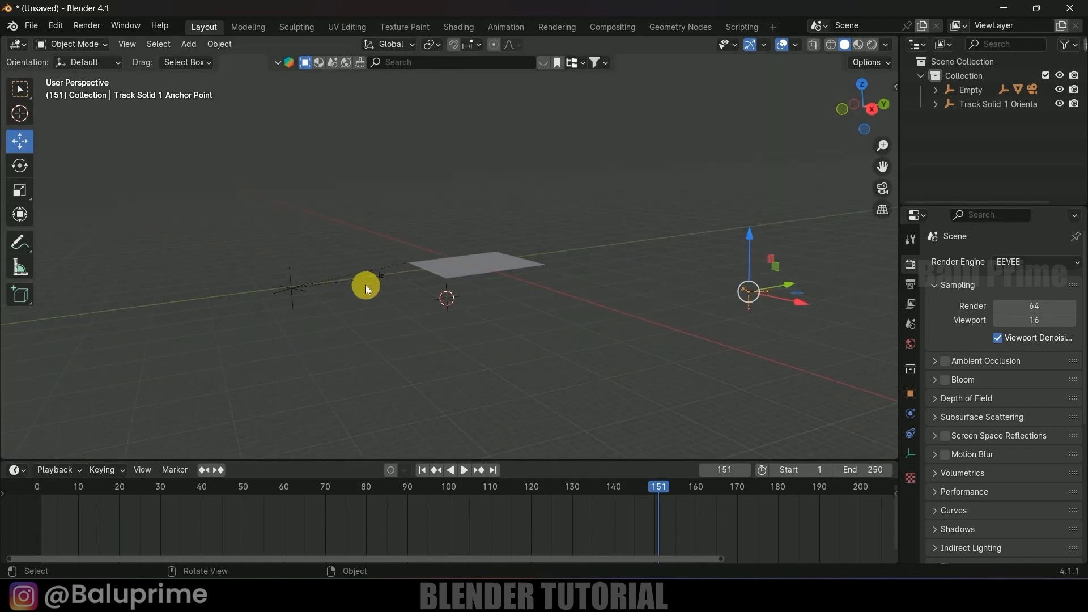
click(291, 276)
click(376, 280)
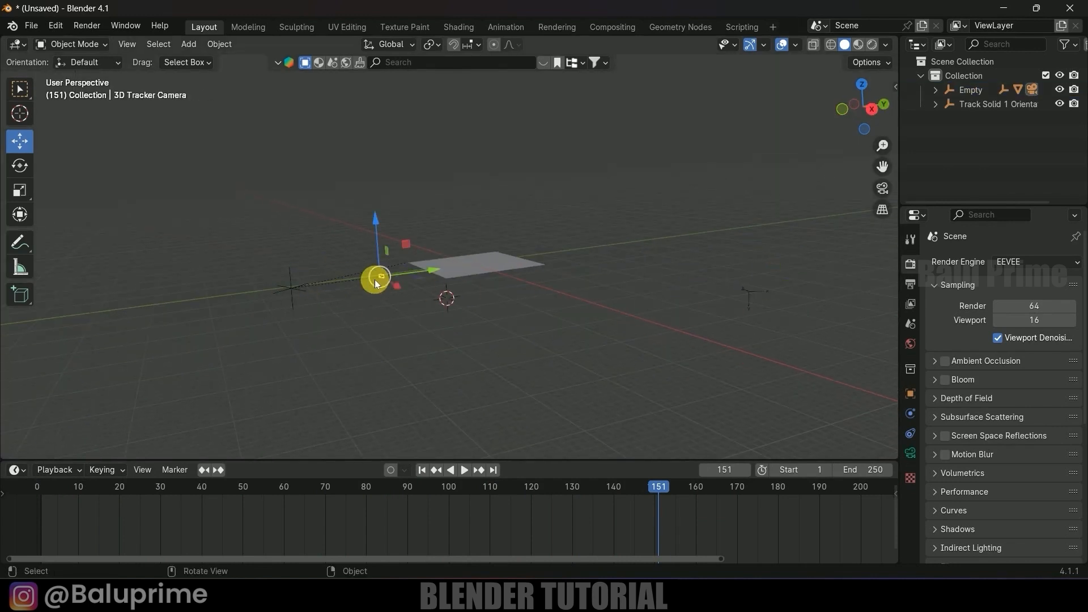
scroll(302, 347, up, 6)
shift+middle_drag(301, 347, 557, 253)
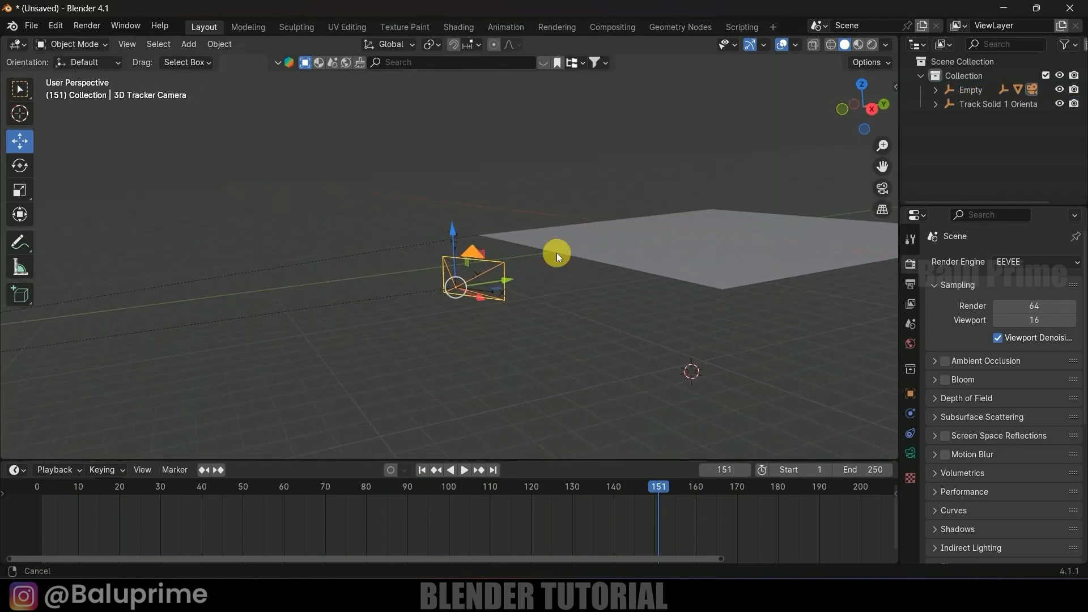
click(455, 248)
scroll(578, 294, up, 1)
scroll(595, 292, down, 2)
shift+middle_drag(607, 292, 459, 292)
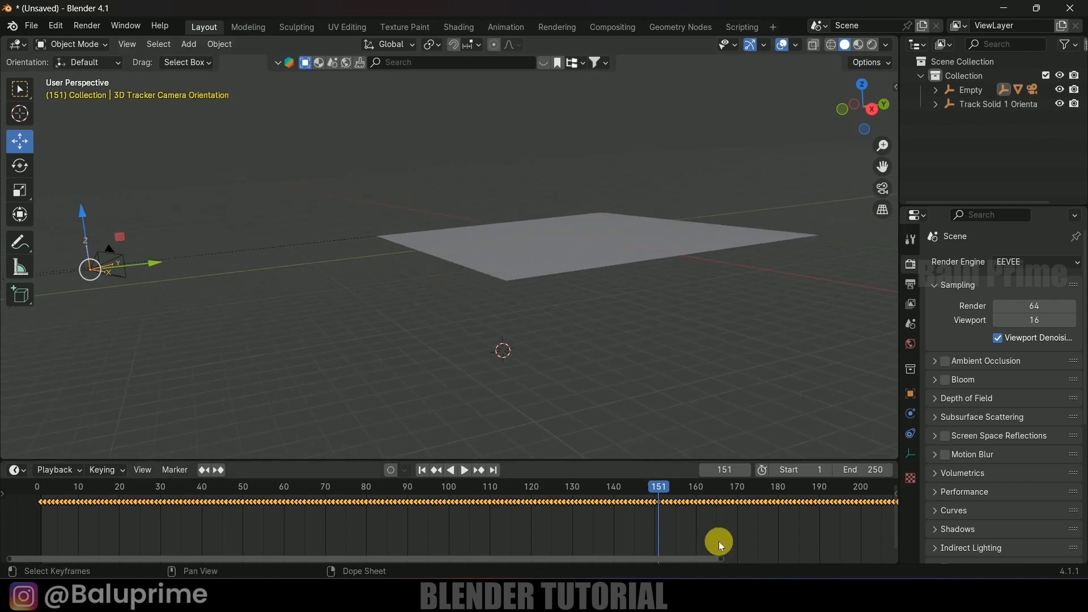
Step: Check where the camera keyframes finish on the timeline and set the scene's end frame to 219
drag(723, 559, 825, 496)
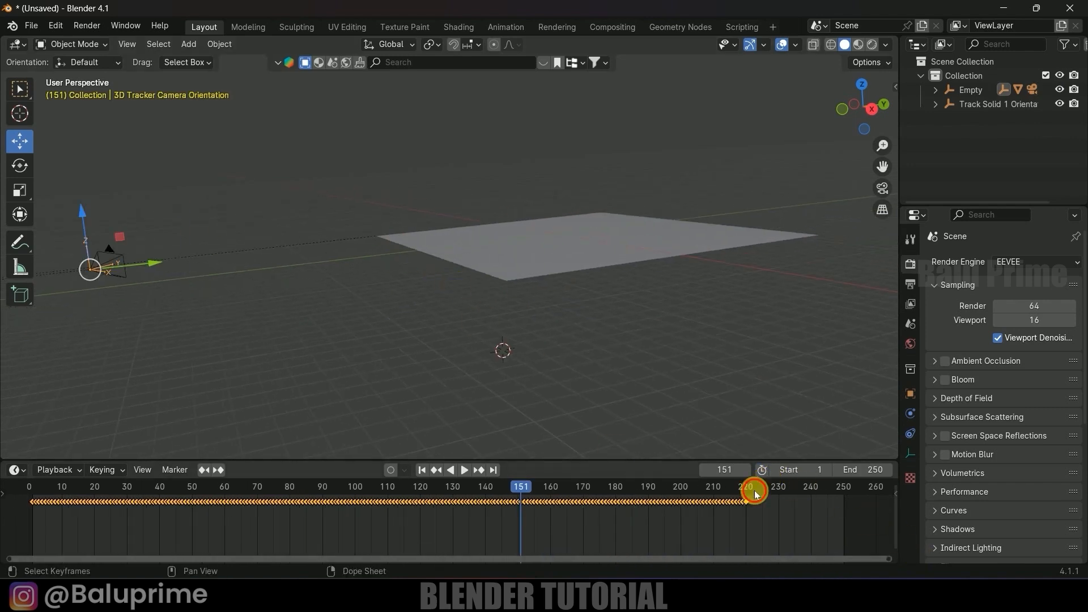
drag(756, 495, 748, 497)
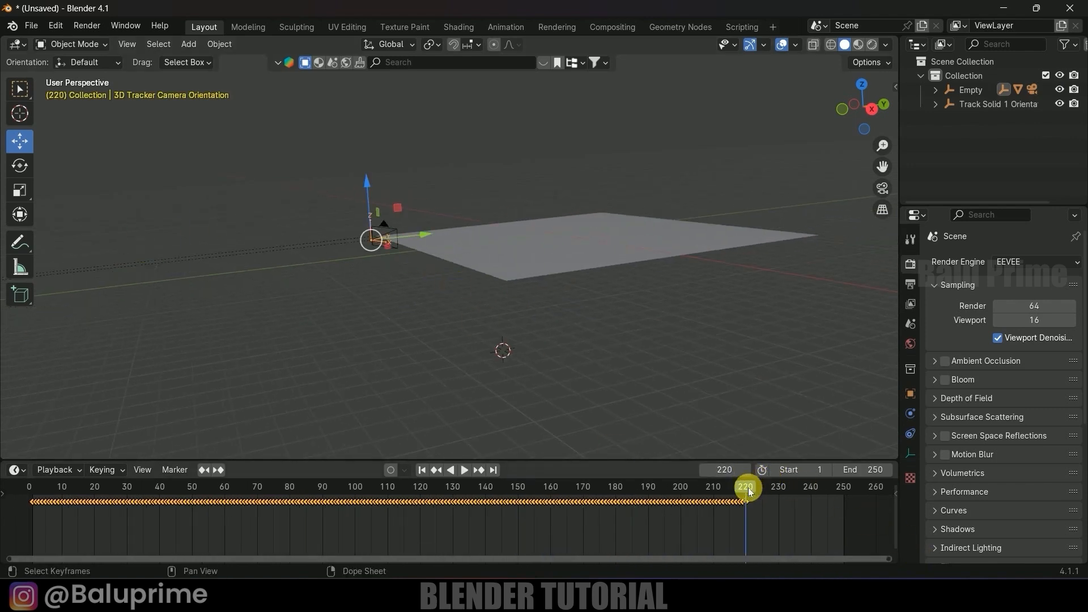
click(867, 476)
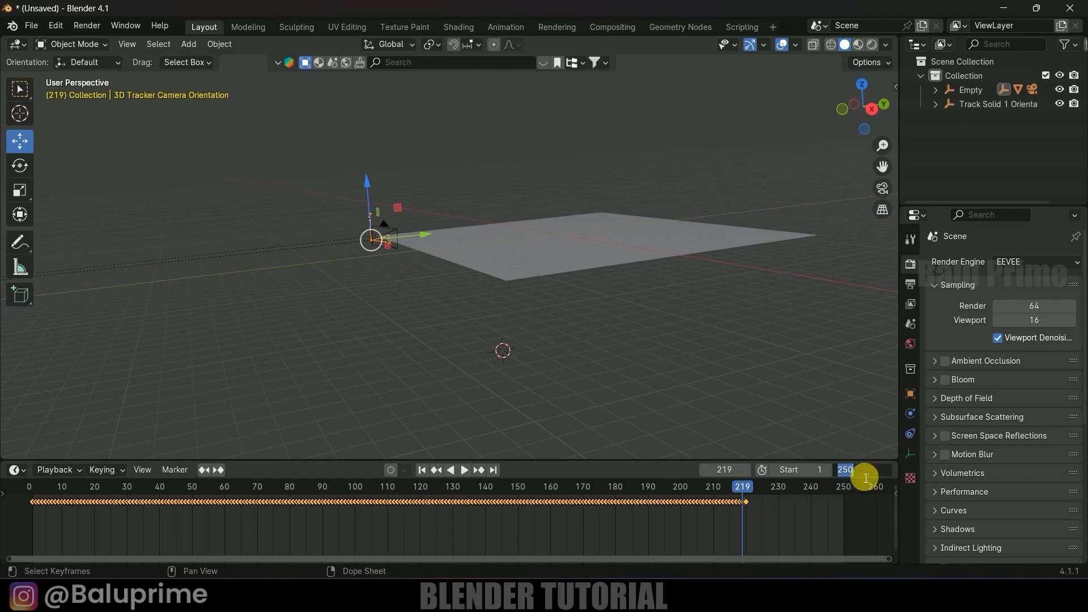
key(Return)
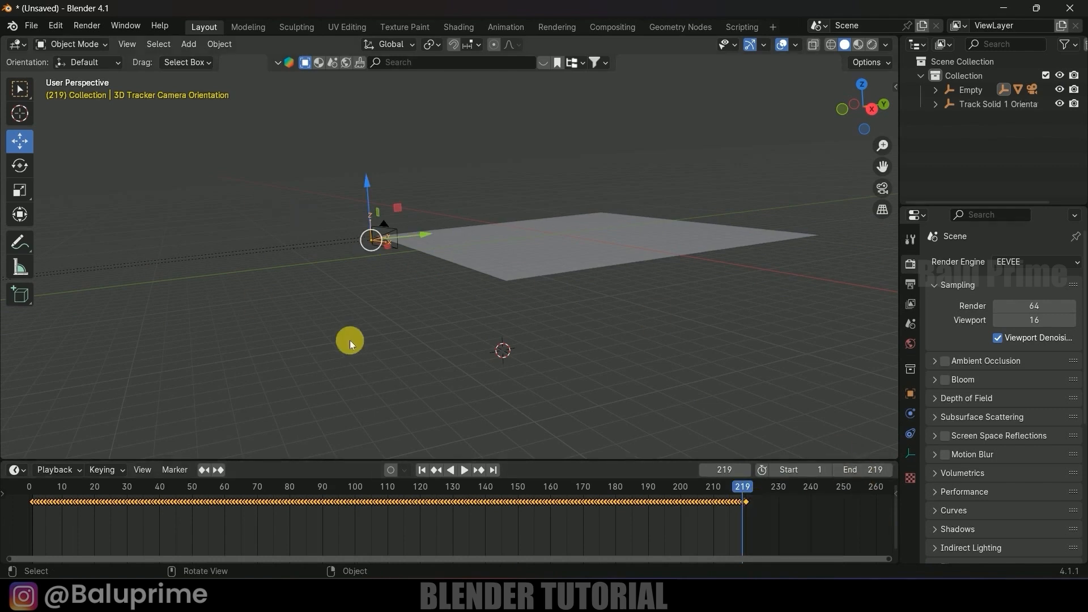
Step: Return to the camera view and play the shortened animation, stopping at frame 33
key(KP_0)
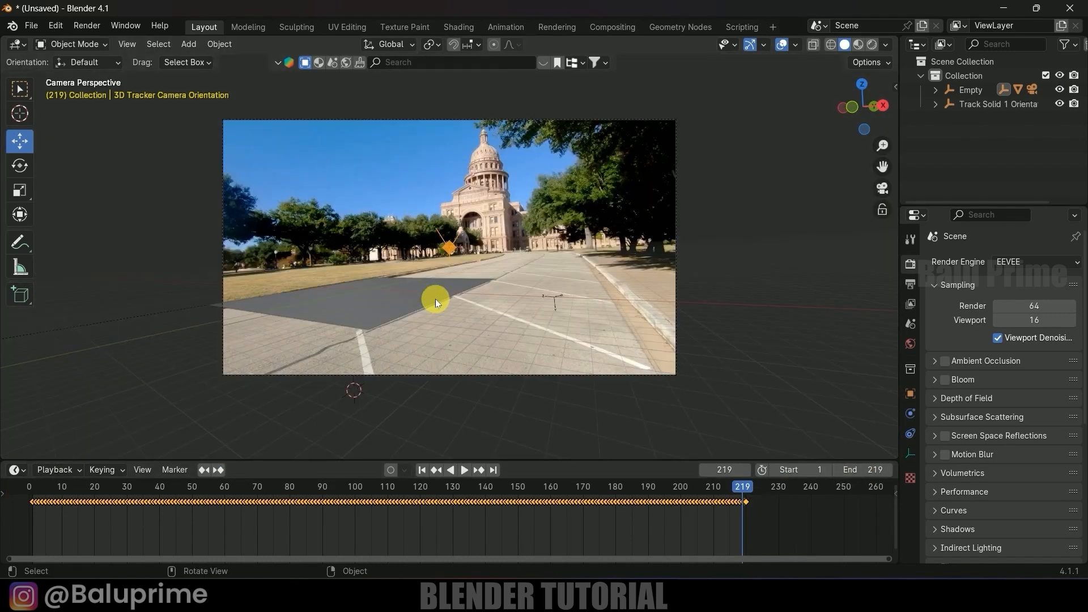
key(space)
key(space)
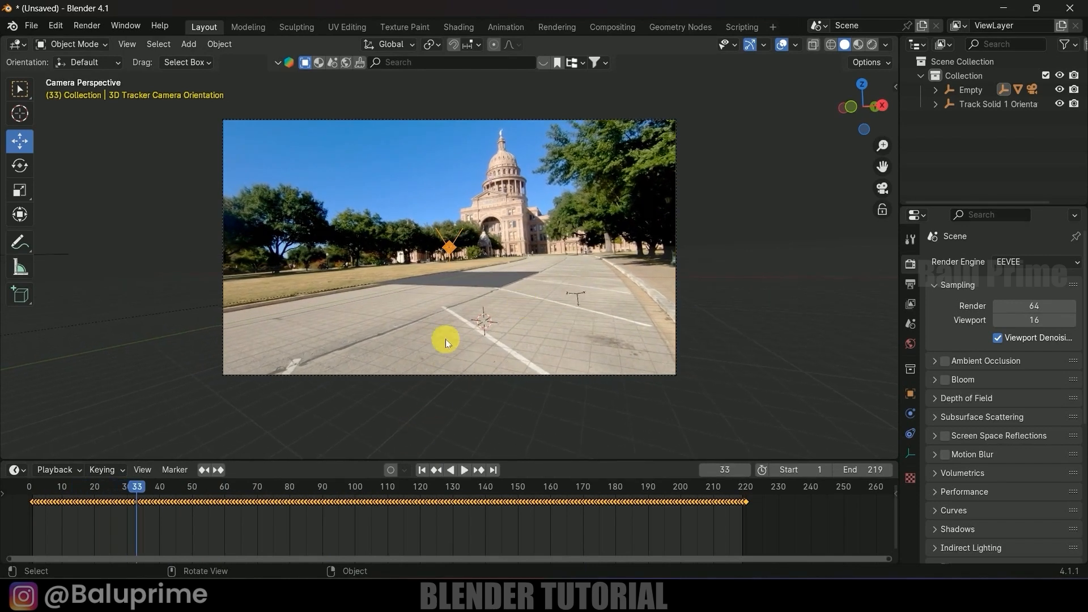
Step: Edit Track Solid 1 in edge select mode and move its right edge outward along X to span the road
click(523, 284)
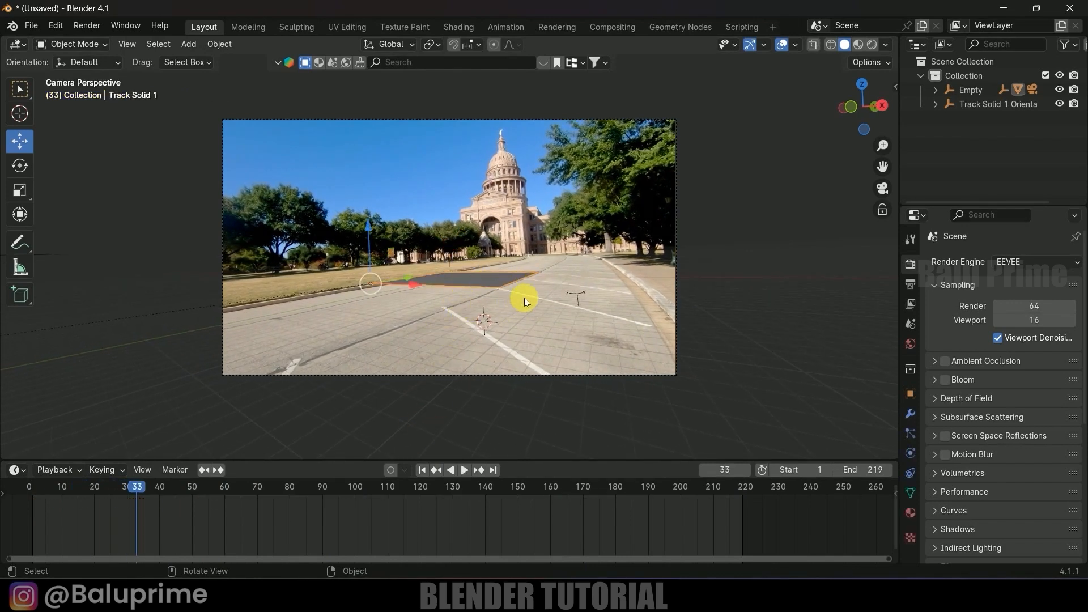
key(Tab)
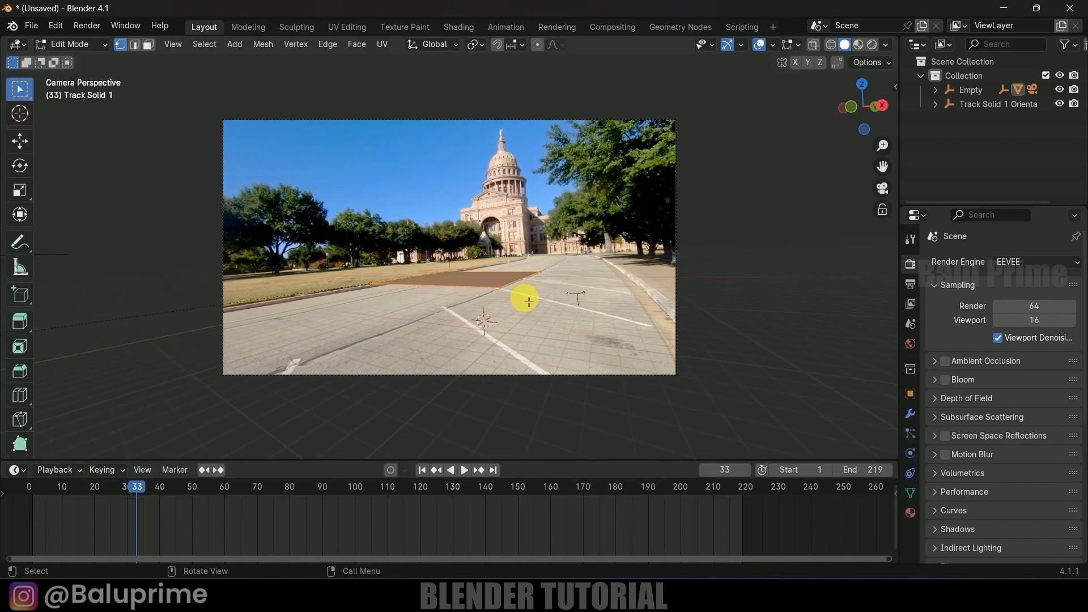
click(134, 45)
click(522, 285)
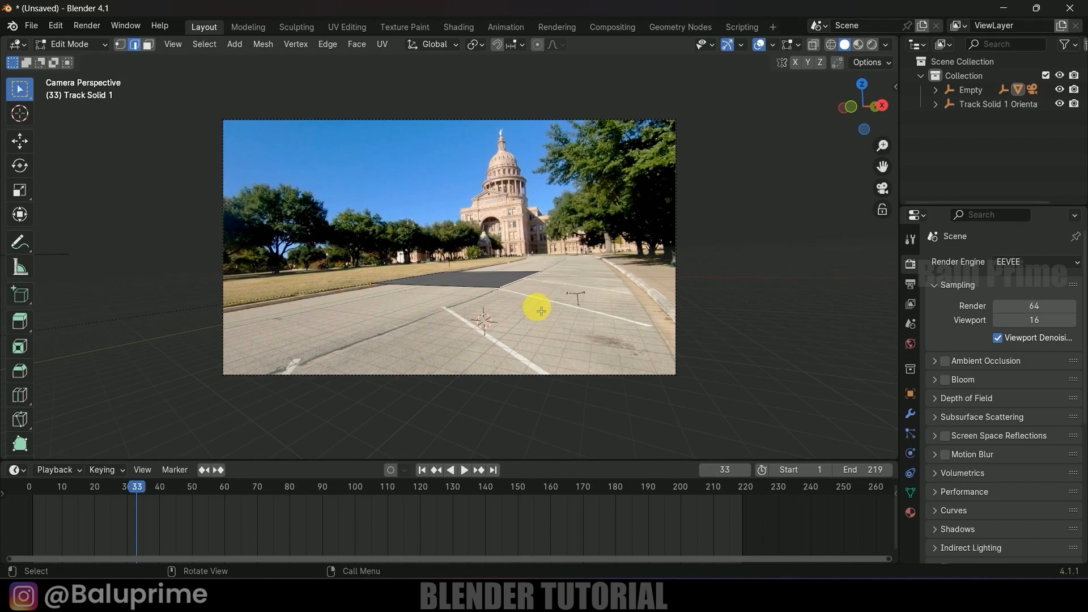
click(19, 143)
drag(578, 275, 701, 292)
Step: Lengthen the ground plane along Y by moving its near edge past the camera and its far edge toward the building
click(461, 298)
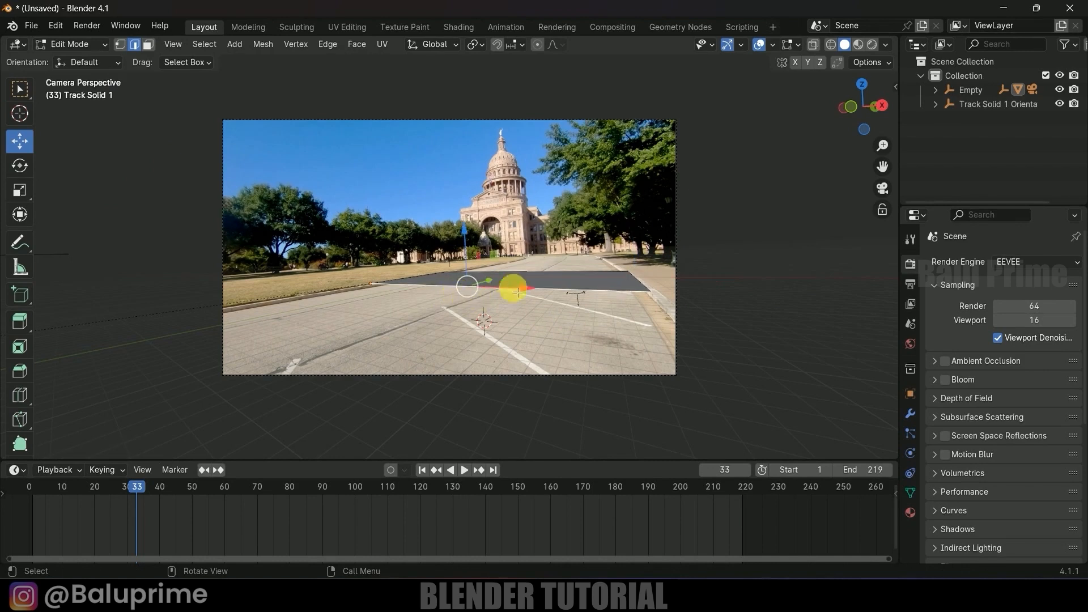
drag(494, 281, 219, 445)
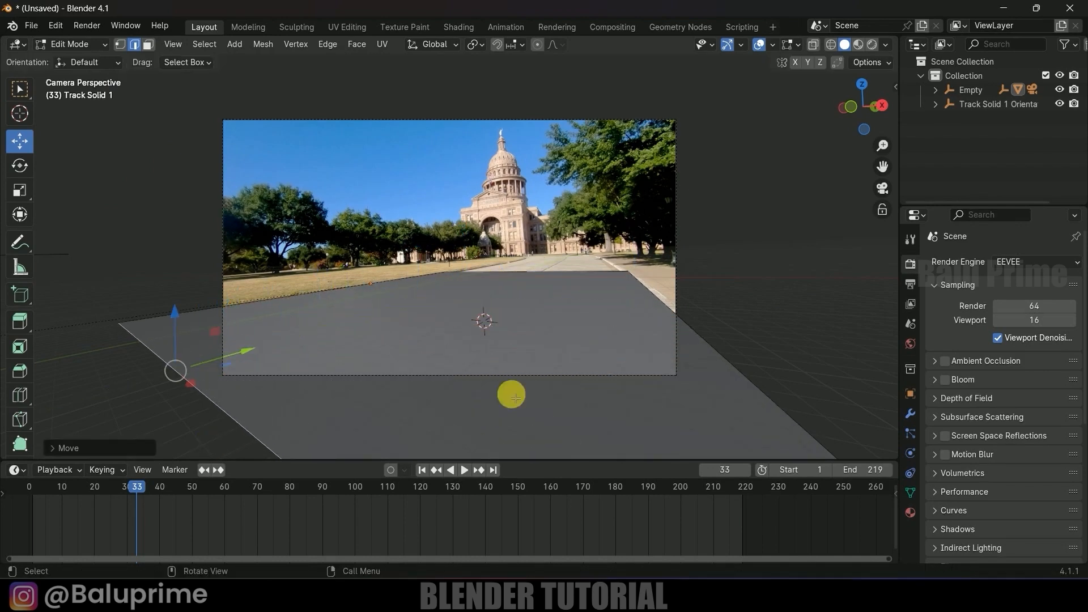
click(564, 282)
middle_drag(544, 274, 692, 252)
drag(693, 253, 789, 223)
middle_drag(465, 319, 482, 330)
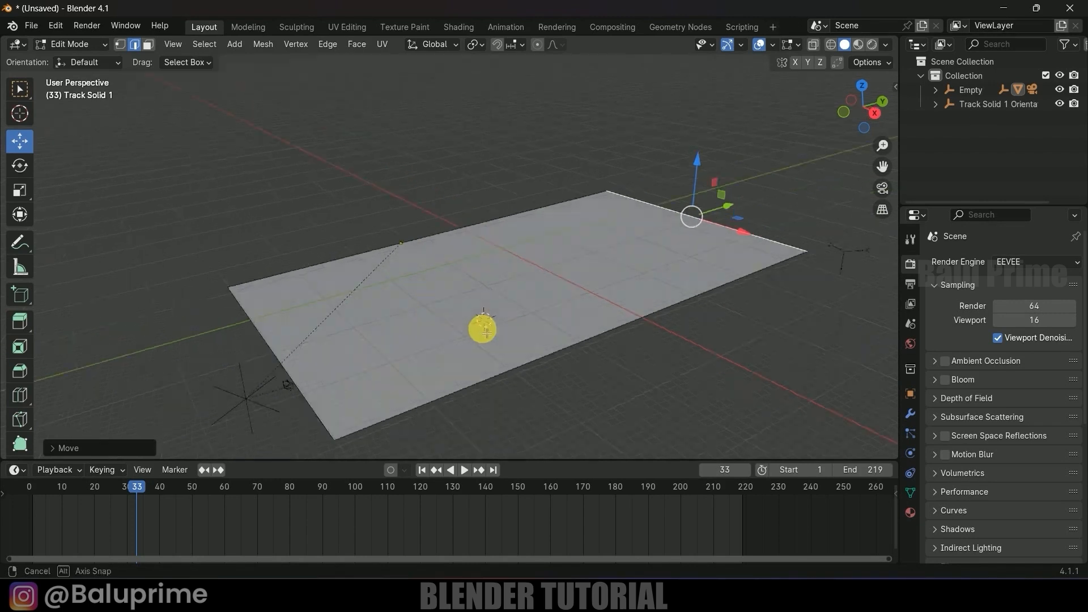
Step: Play the animation through the camera in Object Mode to check the enlarged ground plane, stopping at frame 93
key(space)
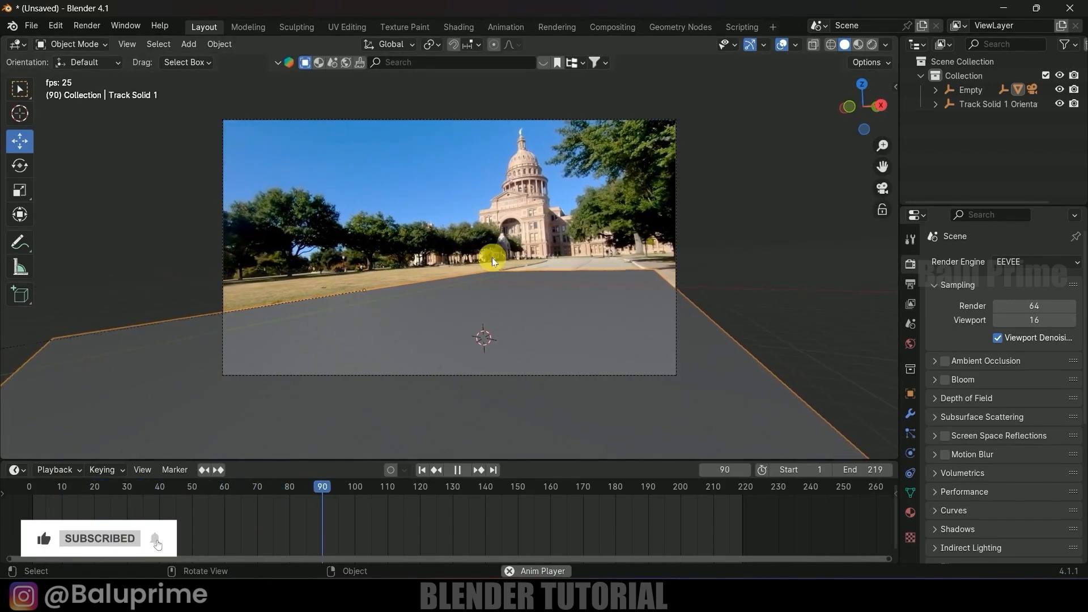
key(space)
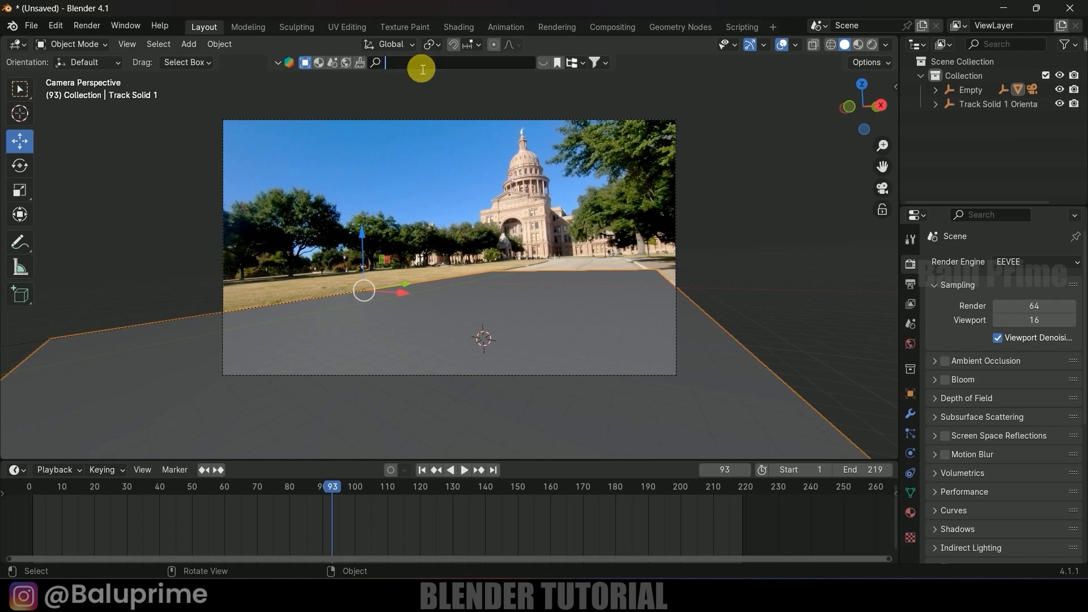
Step: Search the BlenderKit models for "bowl" and add the wide, plain white Bowl to the scene
text(bowl)
key(Return)
mouse_move(77, 141)
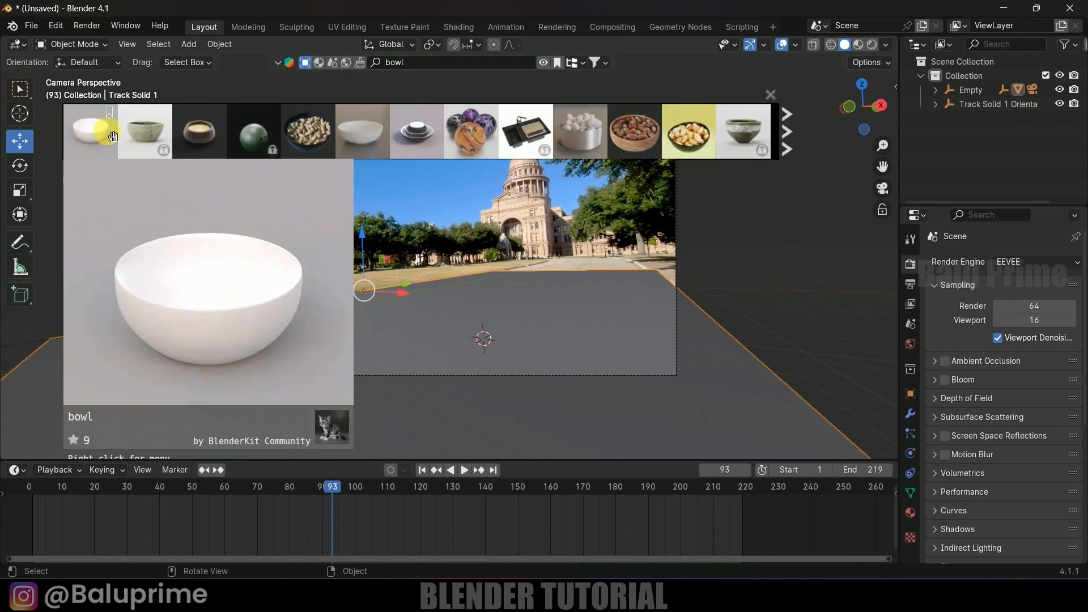
mouse_move(366, 148)
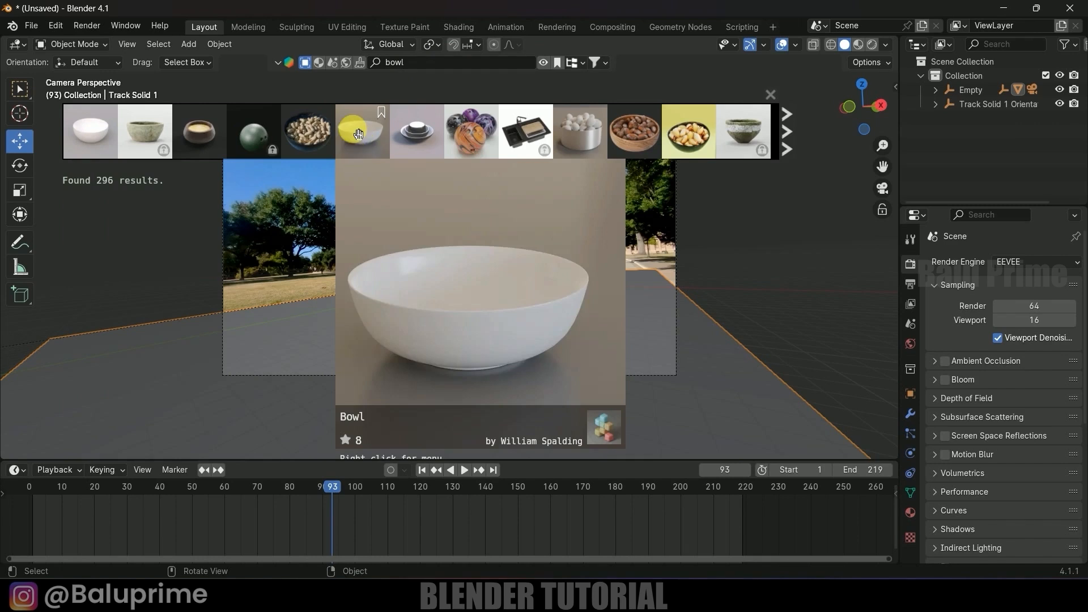
drag(359, 135, 465, 346)
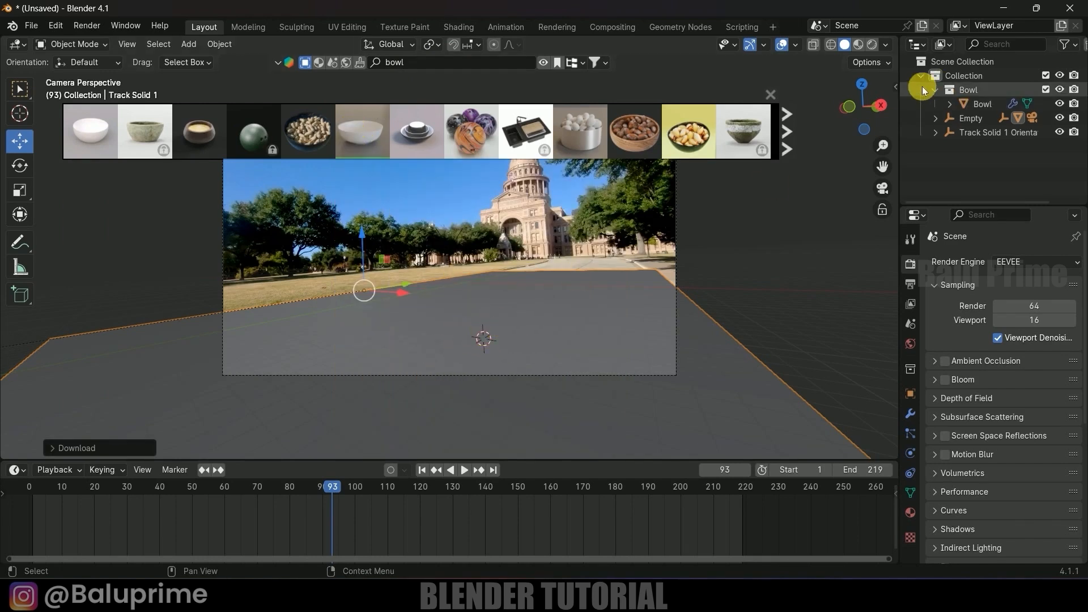
Step: Select the Bowl collection's object and scale it up uniformly by about 66
middle_drag(511, 299, 688, 286)
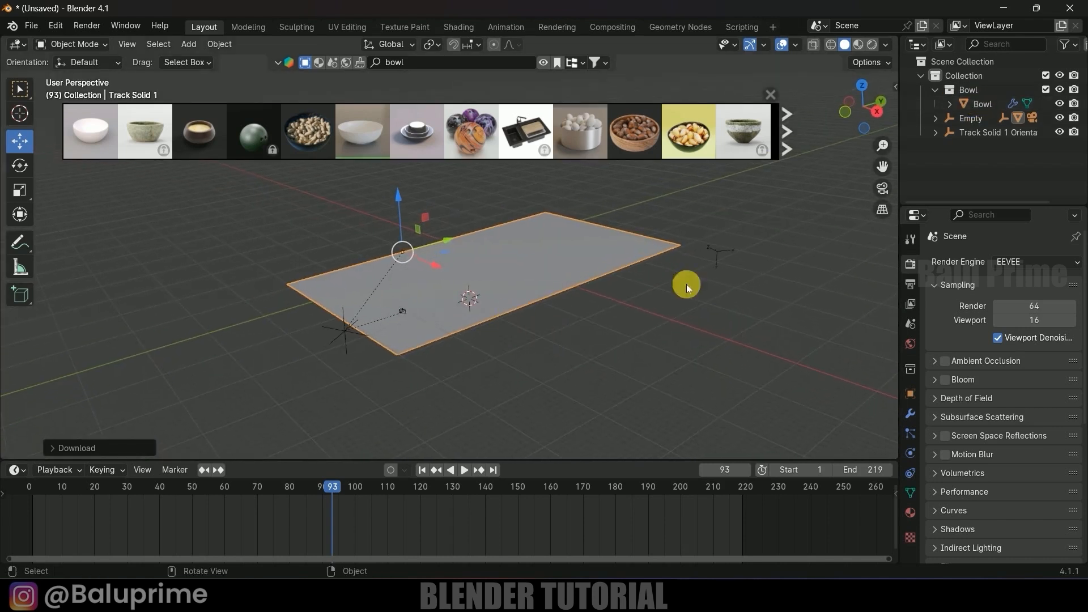
right_click(972, 89)
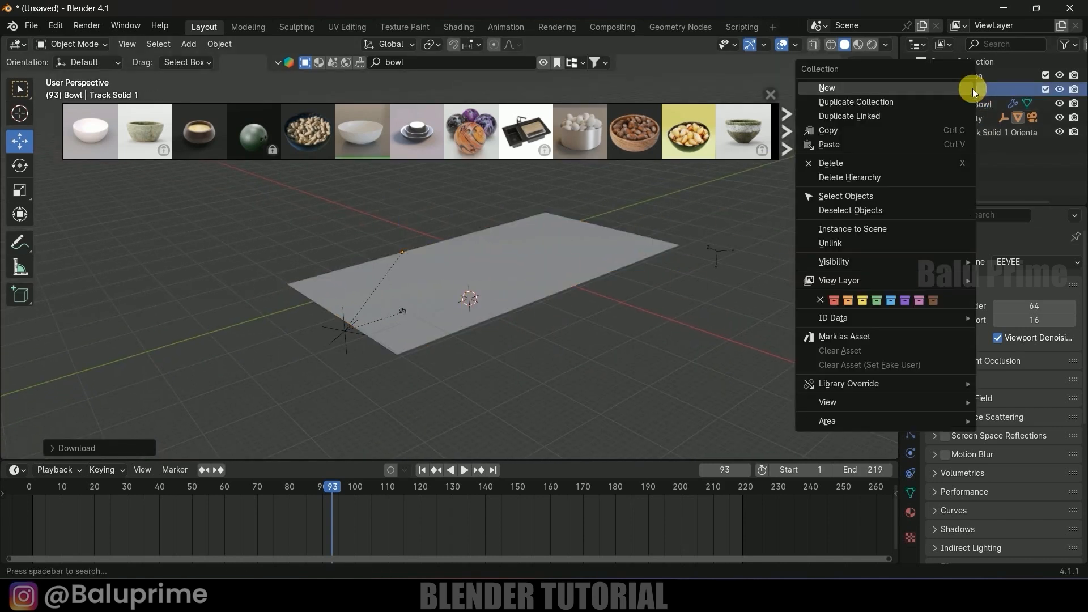
click(845, 196)
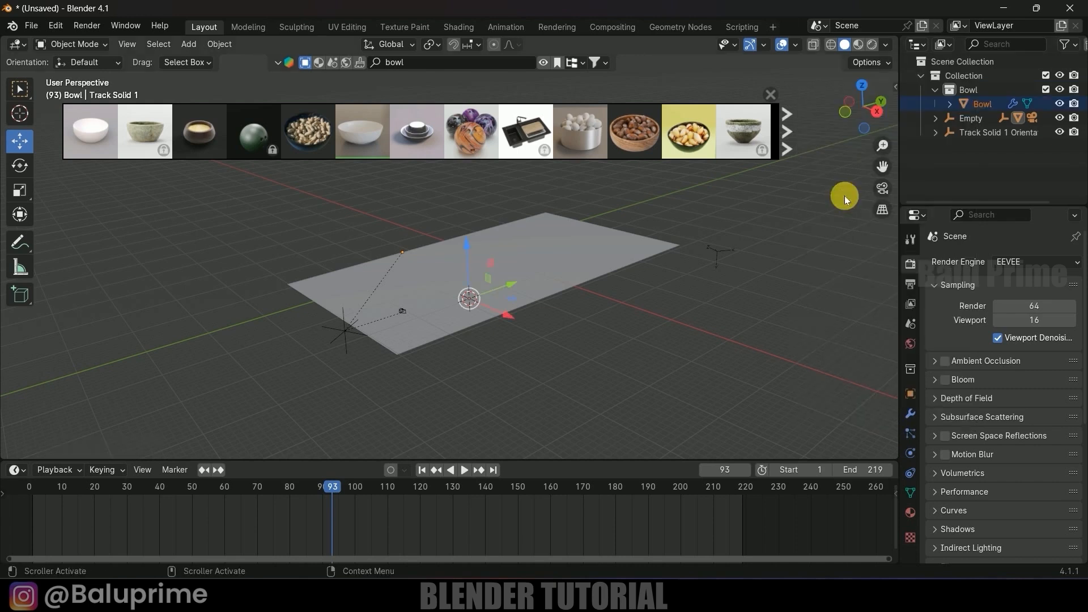
key(s)
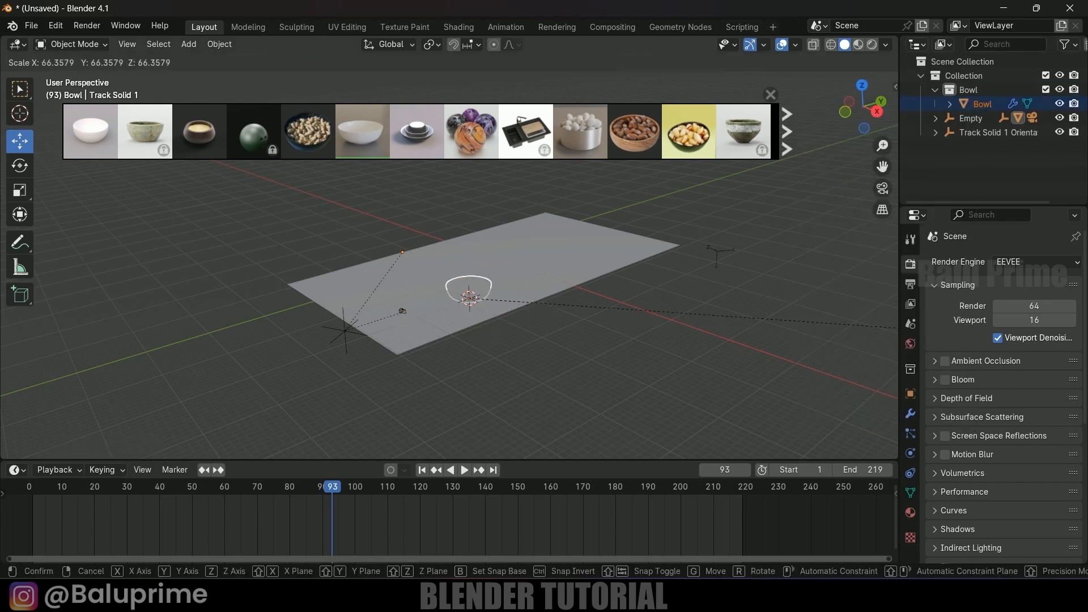
click(588, 386)
Step: Raise the bowl about 5.3 m along Z in front view so its base rests on the ground plane, and return to the camera view
key(KP_5)
key(KP_1)
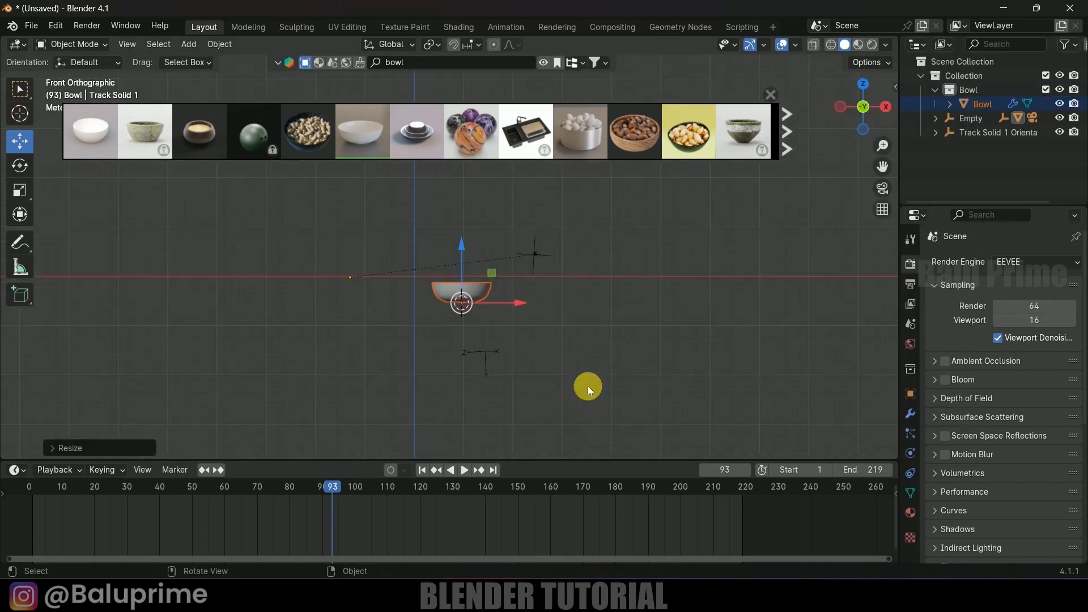
scroll(537, 343, up, 4)
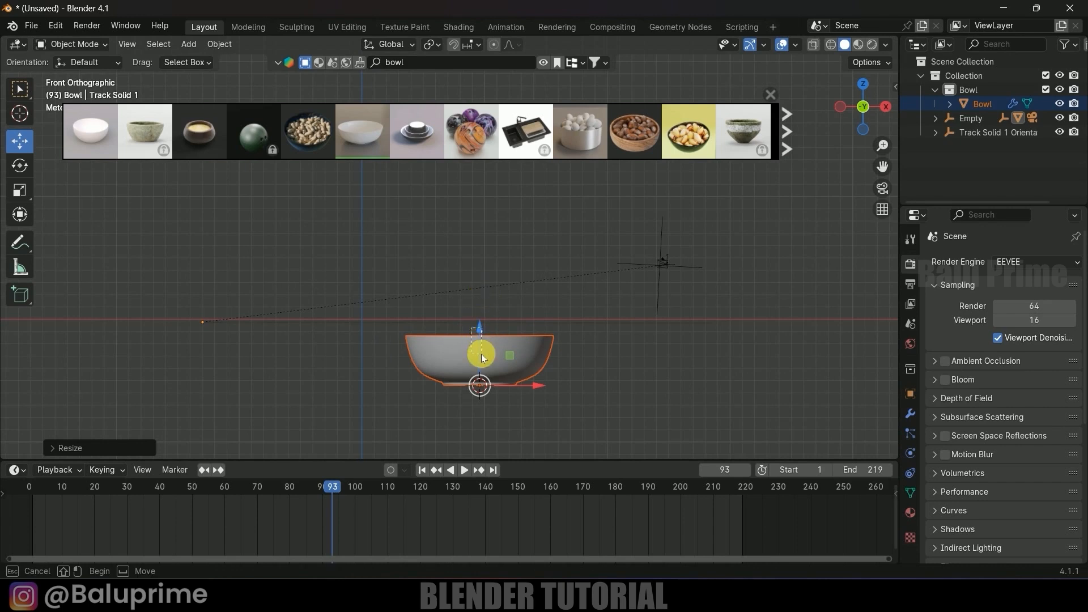
drag(477, 334, 478, 257)
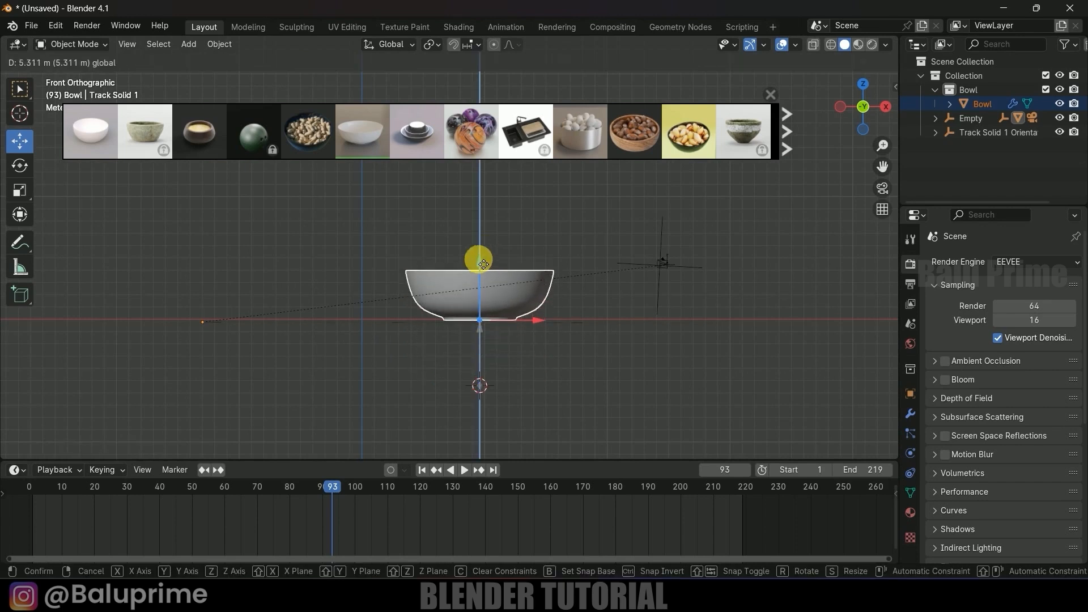
middle_drag(478, 258, 604, 309)
key(KP_0)
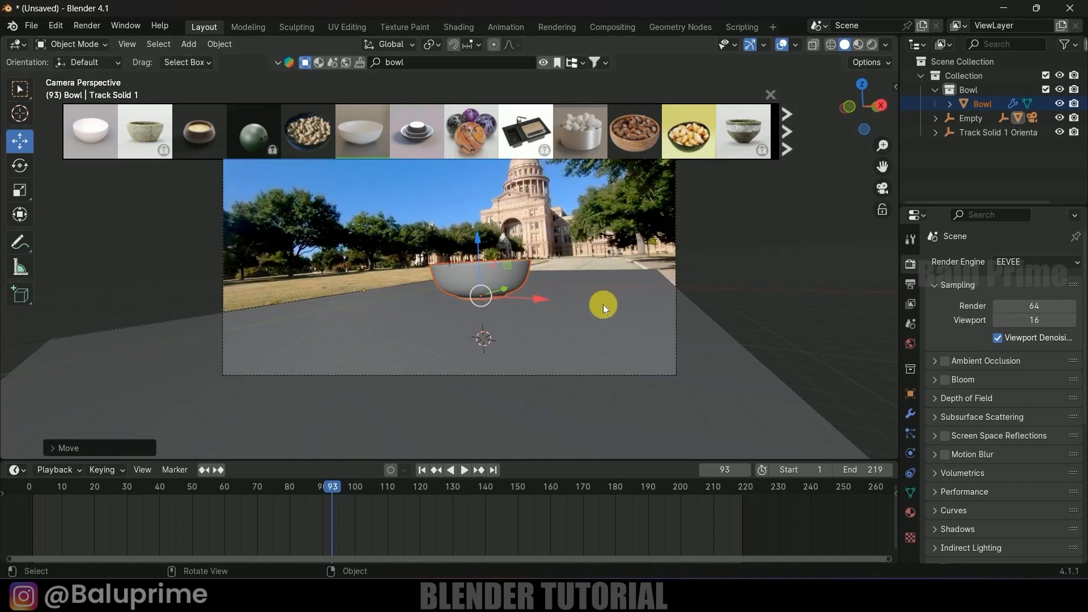
Step: Scale the bowl up uniformly in the camera view, lower it slightly along Z, and inspect where its base meets the ground plane
key(Home)
key(s)
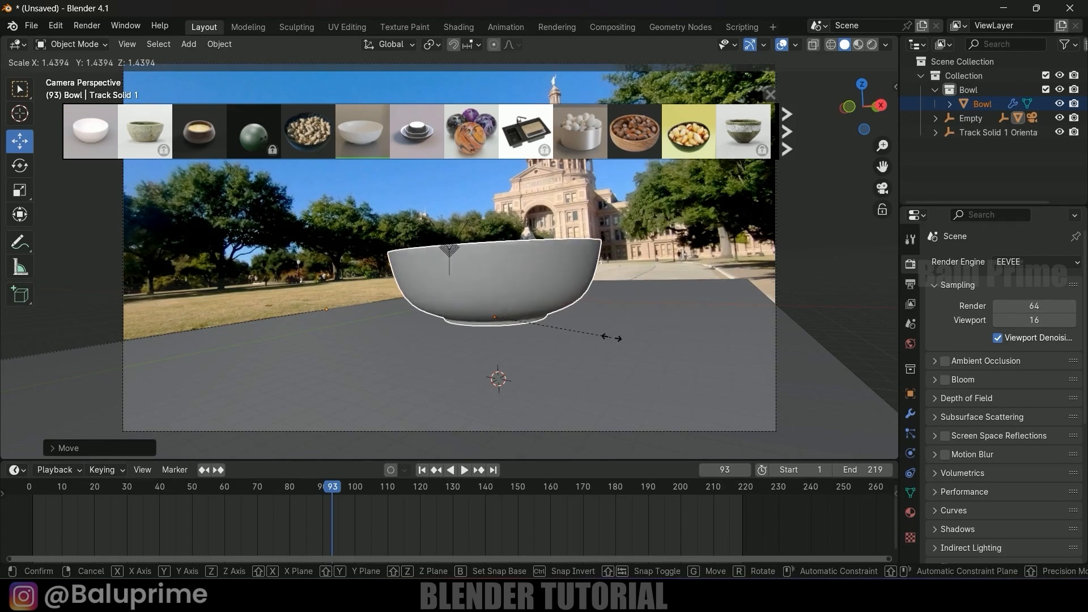
click(523, 264)
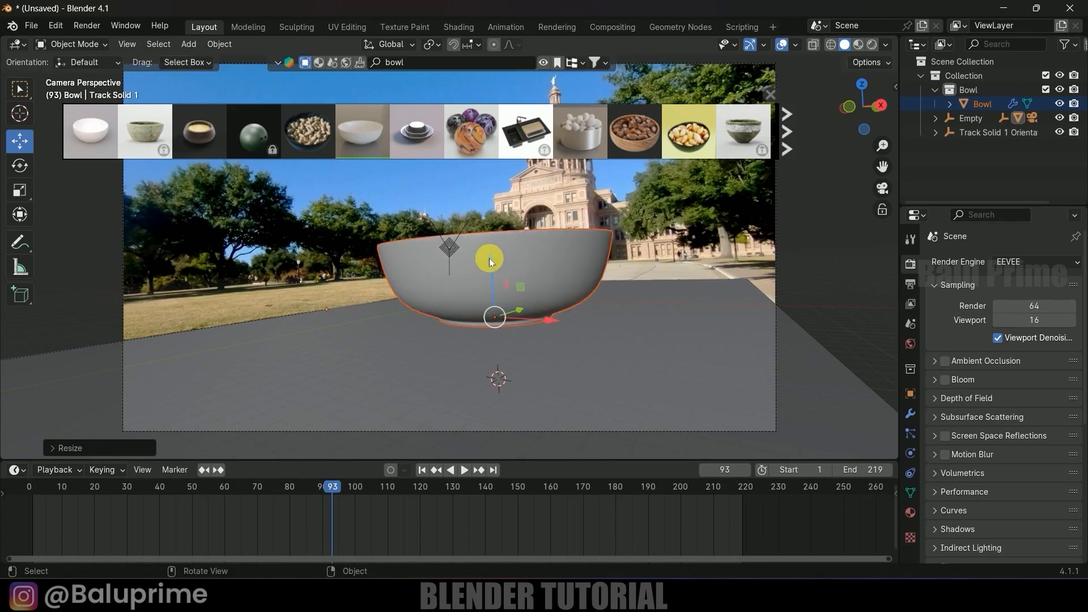
drag(490, 260, 484, 263)
scroll(550, 336, up, 1)
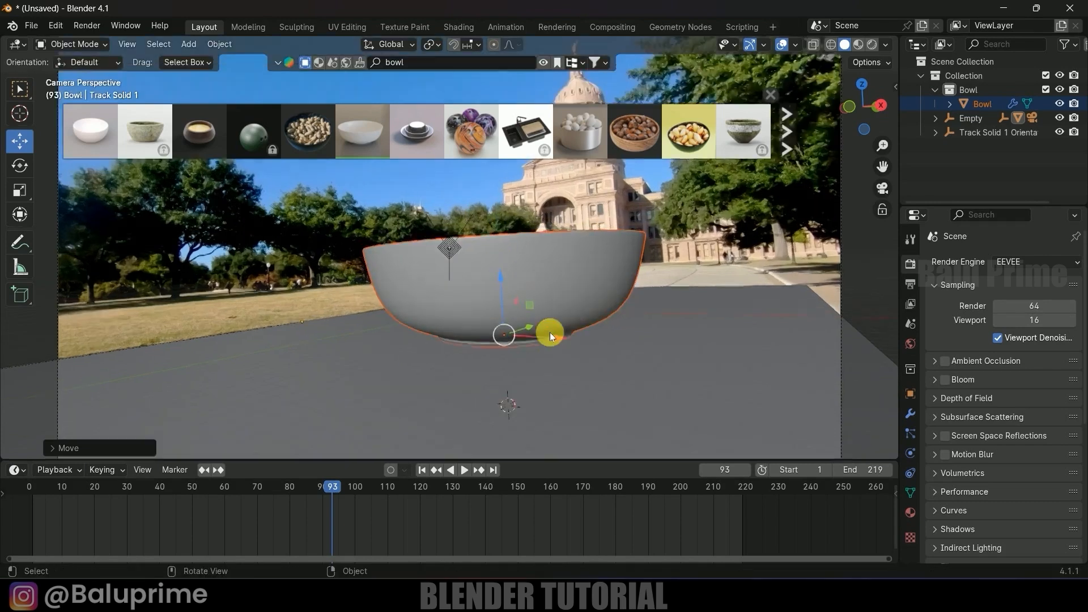
middle_drag(551, 334, 531, 337)
shift+middle_drag(667, 369, 471, 265)
scroll(577, 262, up, 3)
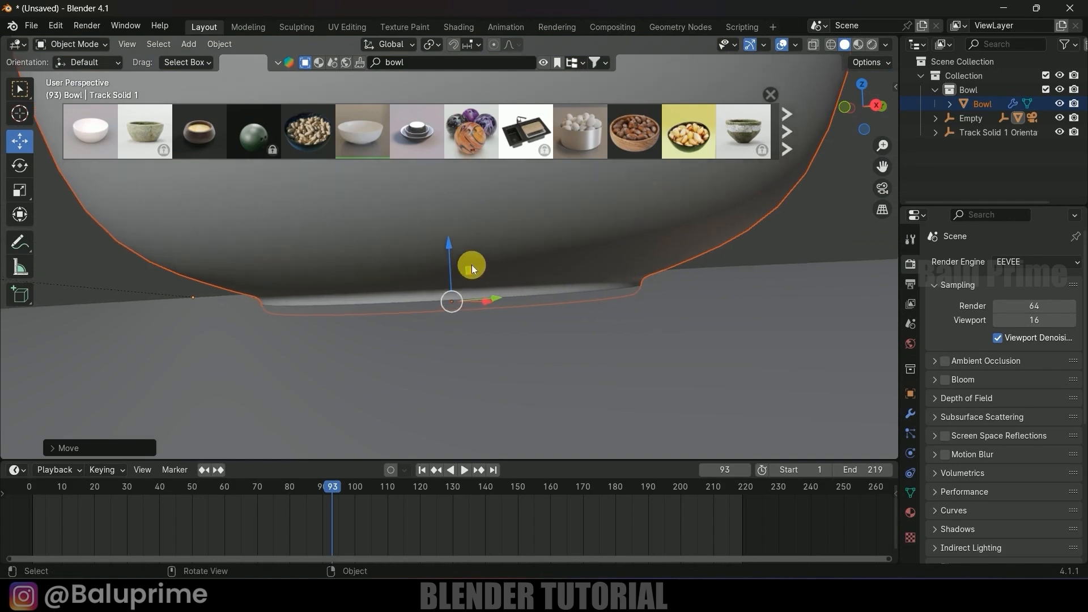
Step: Play the animation from the first frame through the camera to check the enlarged bowl, stopping at frame 61
key(KP_0)
key(shift+Left)
key(space)
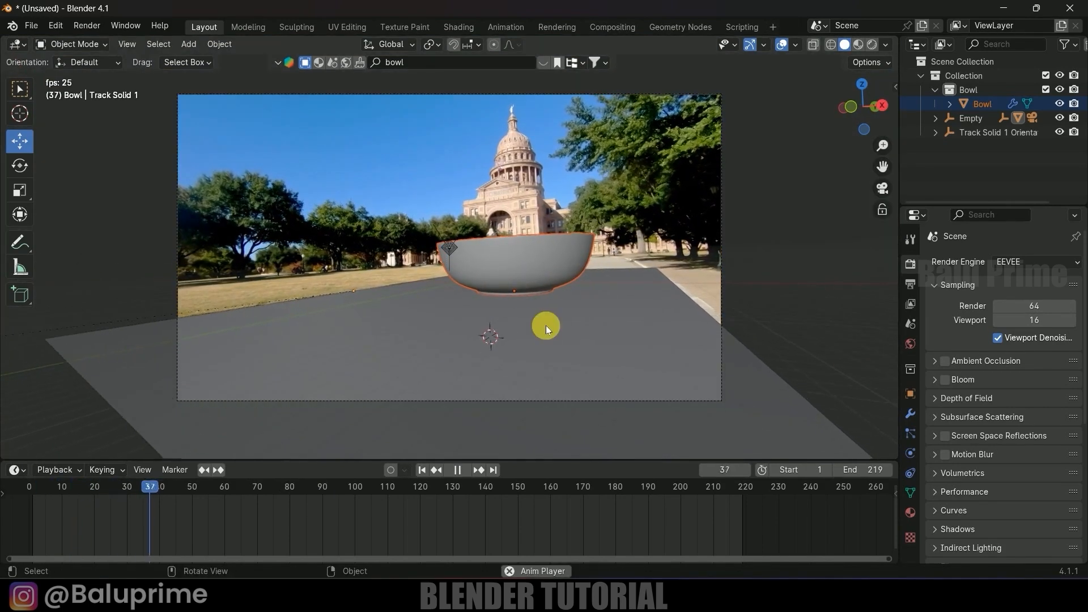
key(space)
Step: Search the BlenderKit models for "candy" and add the wrapped Chocolate candy to the scene at the bowl
middle_drag(519, 310, 465, 345)
scroll(574, 349, down, 1)
scroll(450, 346, down, 3)
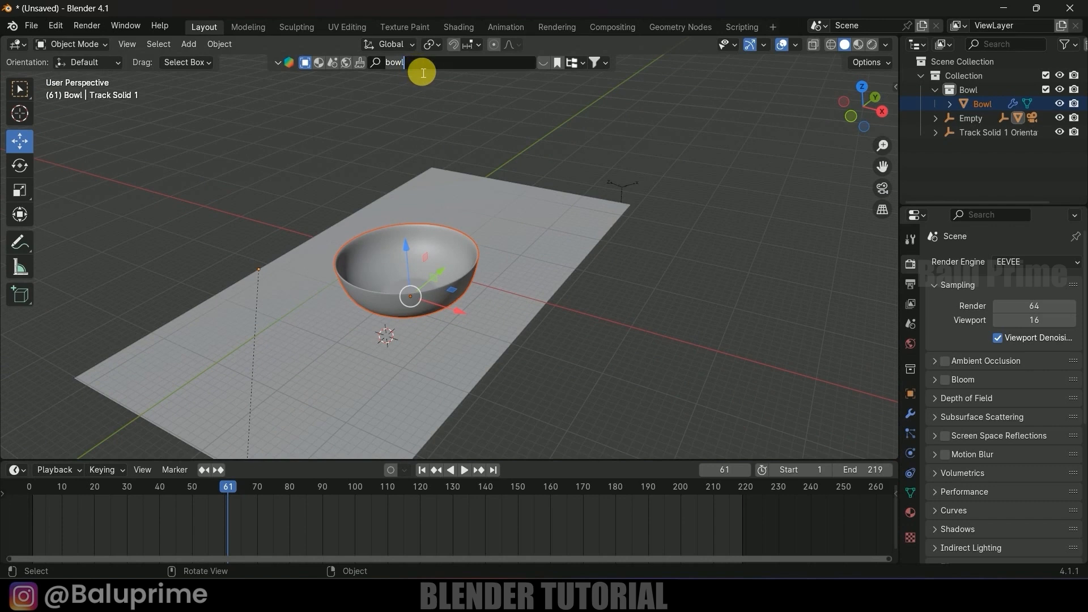
key(Return)
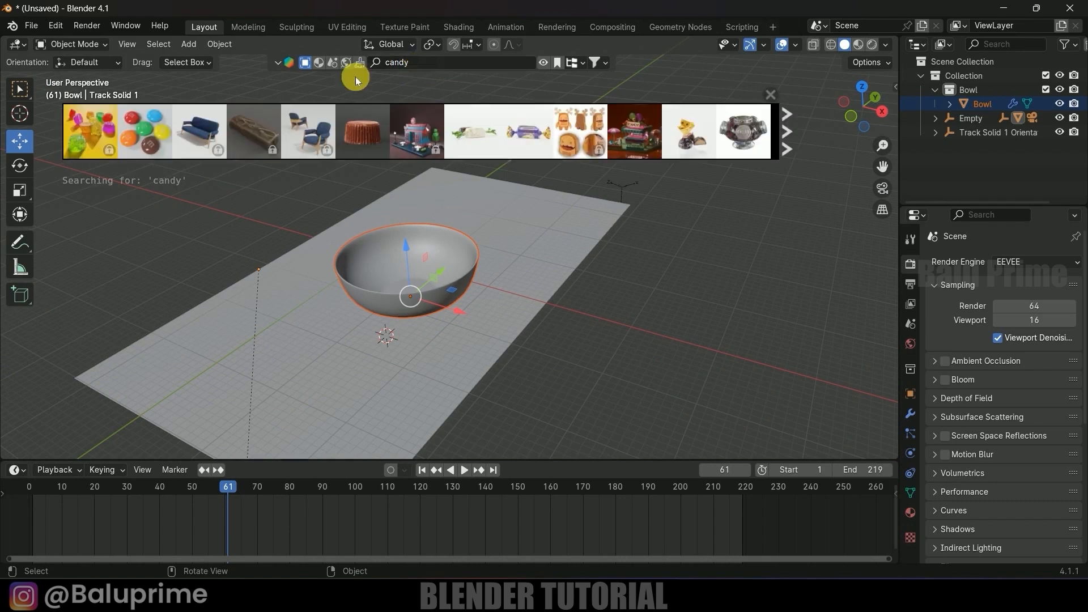
mouse_move(541, 135)
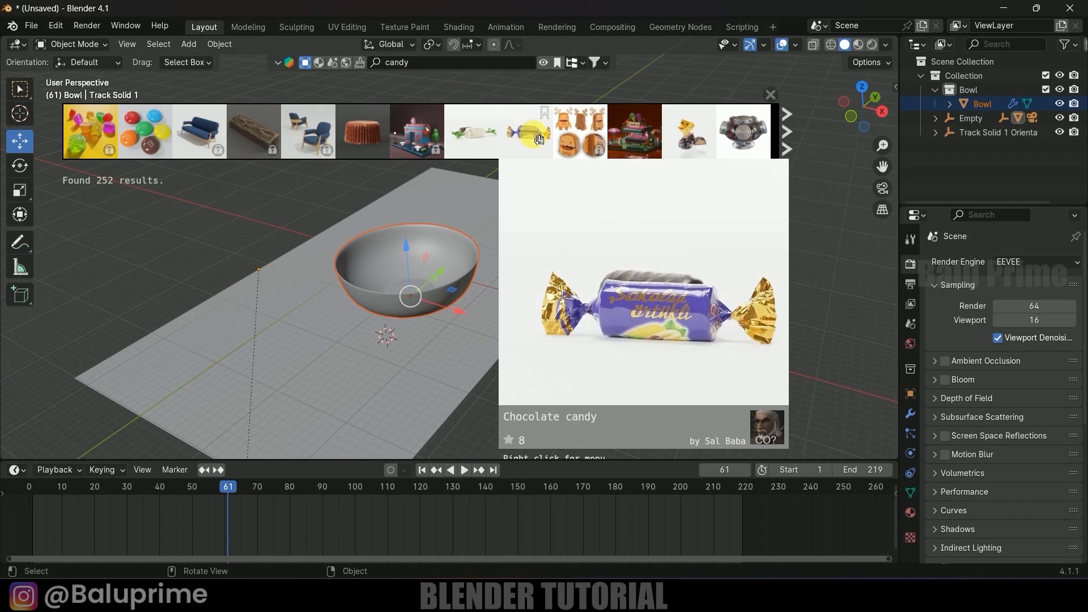
drag(539, 139, 425, 306)
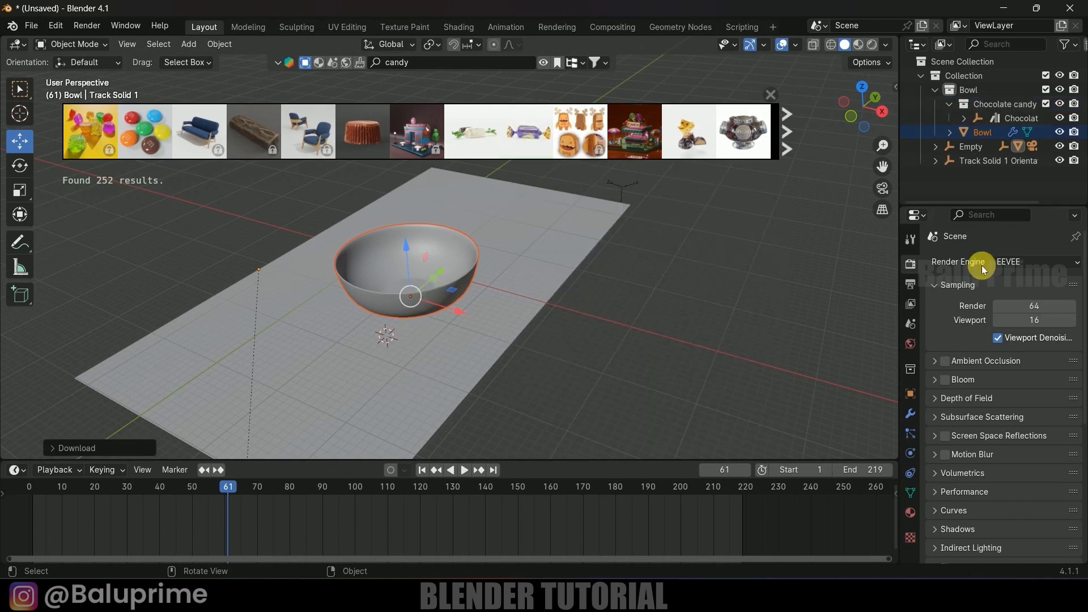
Step: Select the Chocolate candy collection's objects, raise them along Z above the bowl, and close the search results
right_click(982, 102)
click(970, 141)
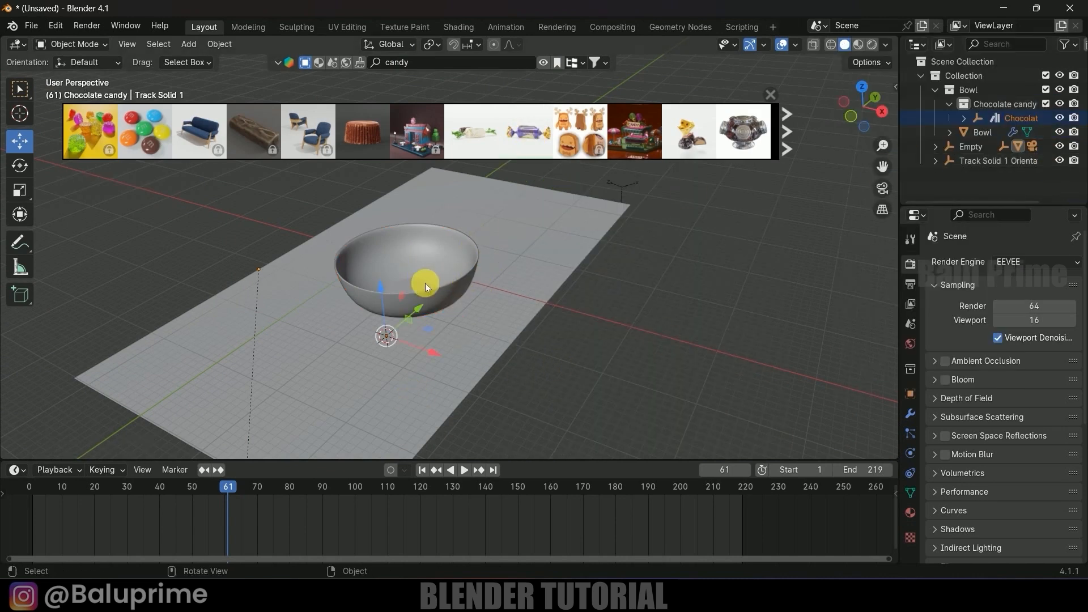
click(376, 288)
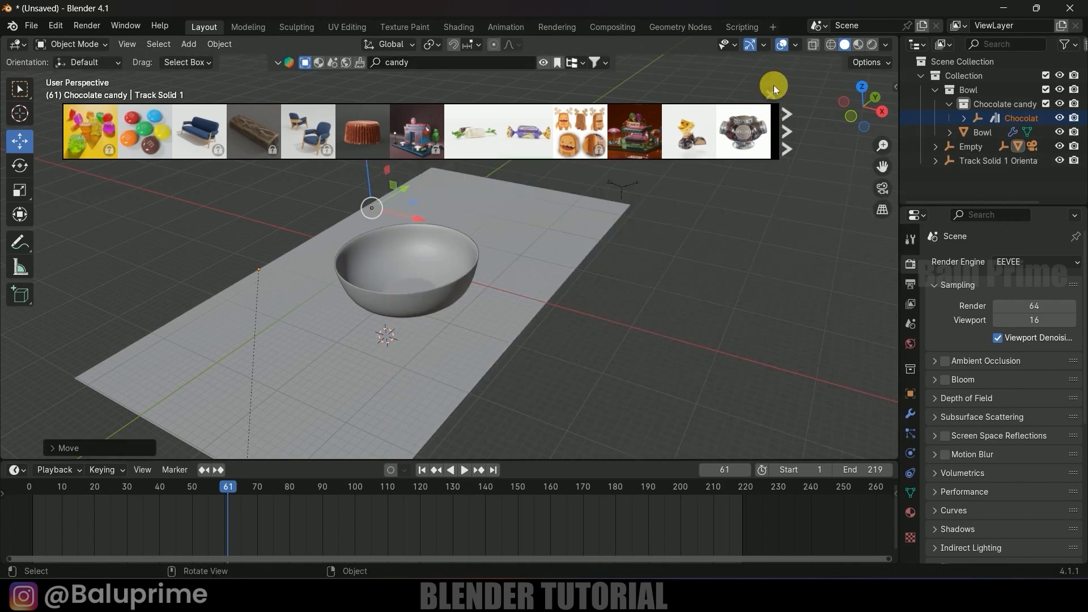
mouse_move(778, 123)
click(771, 95)
Step: Scale the Chocolate candy uniformly to about 63 so its wrapped and unwrapped pieces suit the bowl's size
right_click(997, 105)
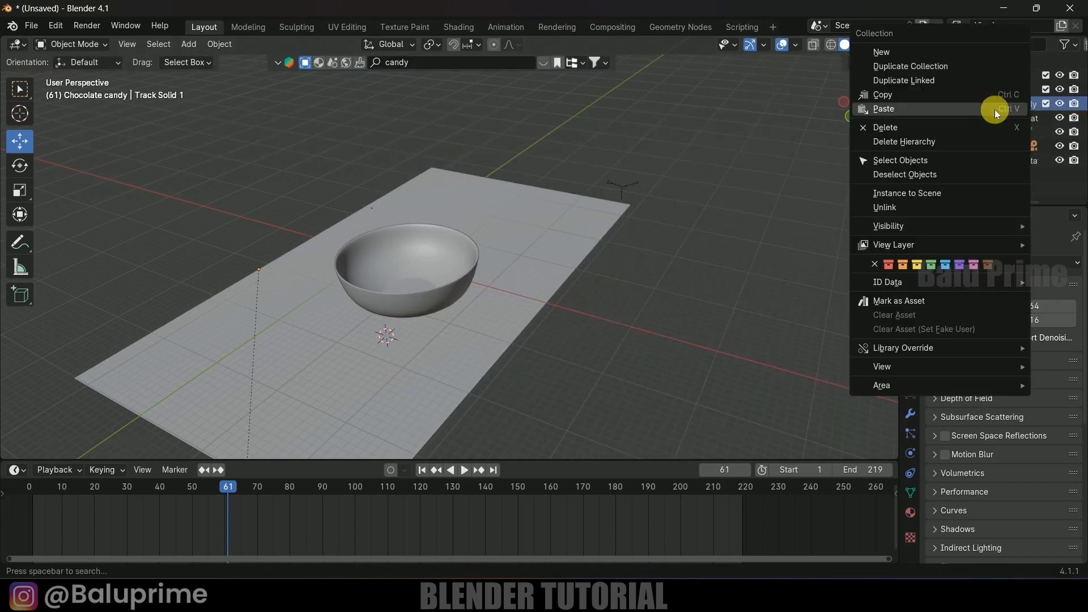
click(920, 160)
key(s)
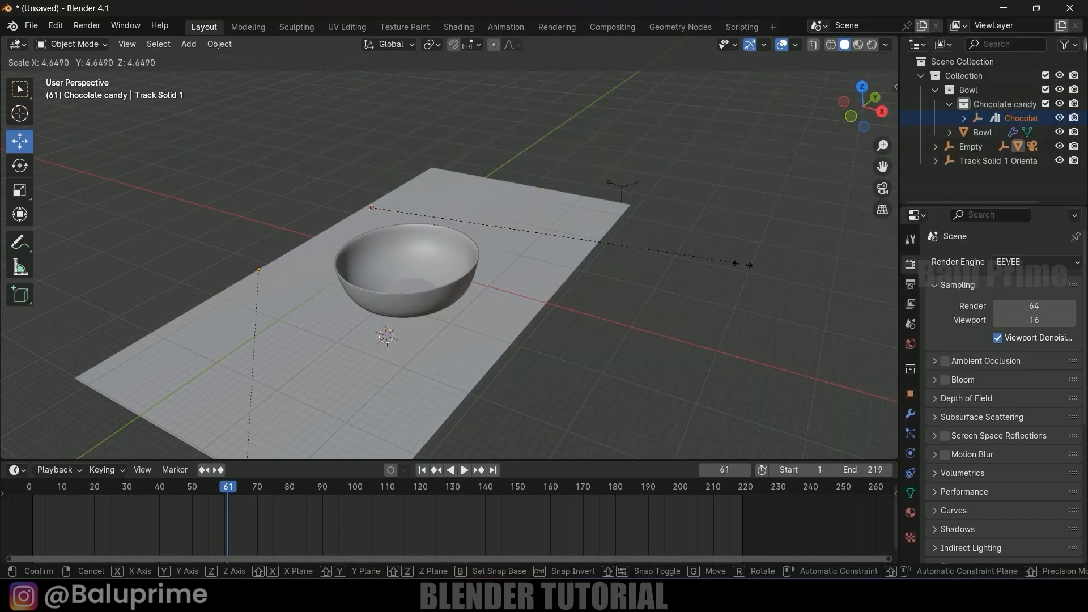
click(225, 352)
scroll(464, 242, up, 3)
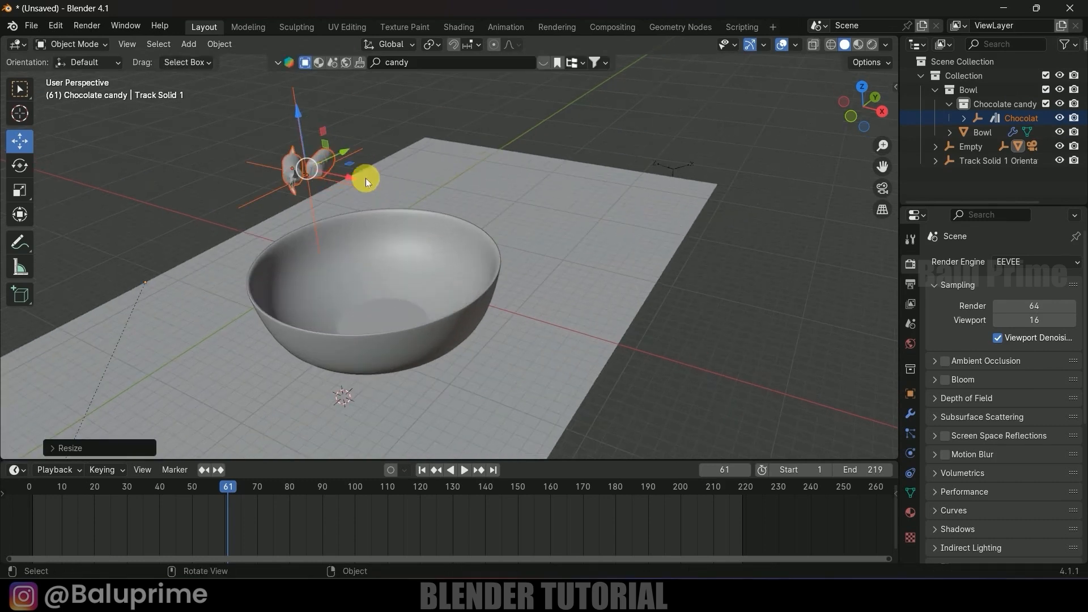
click(299, 117)
key(s)
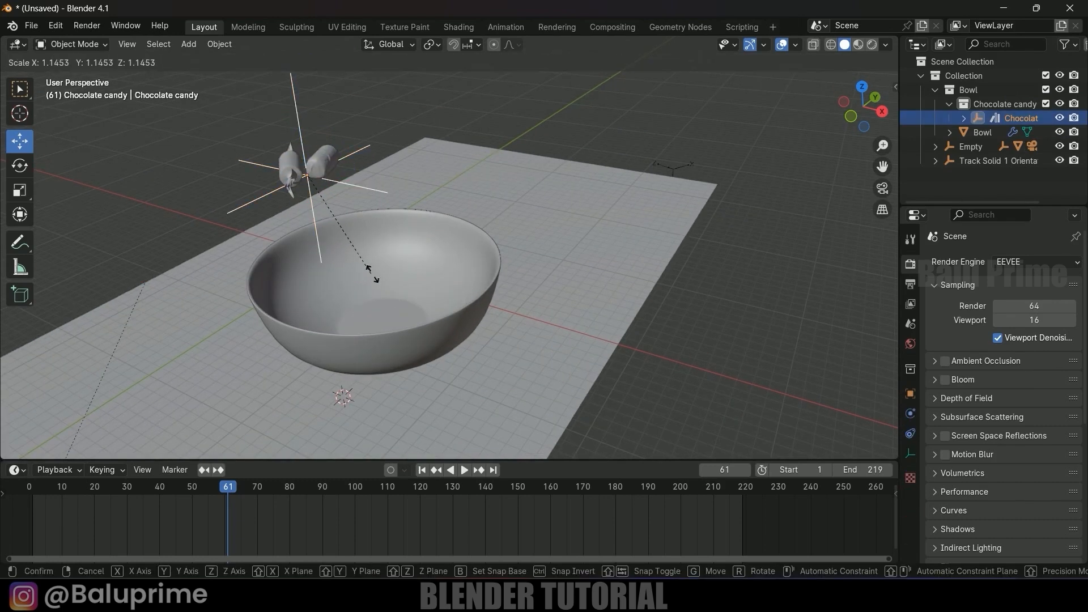
click(472, 300)
middle_drag(472, 301, 429, 322)
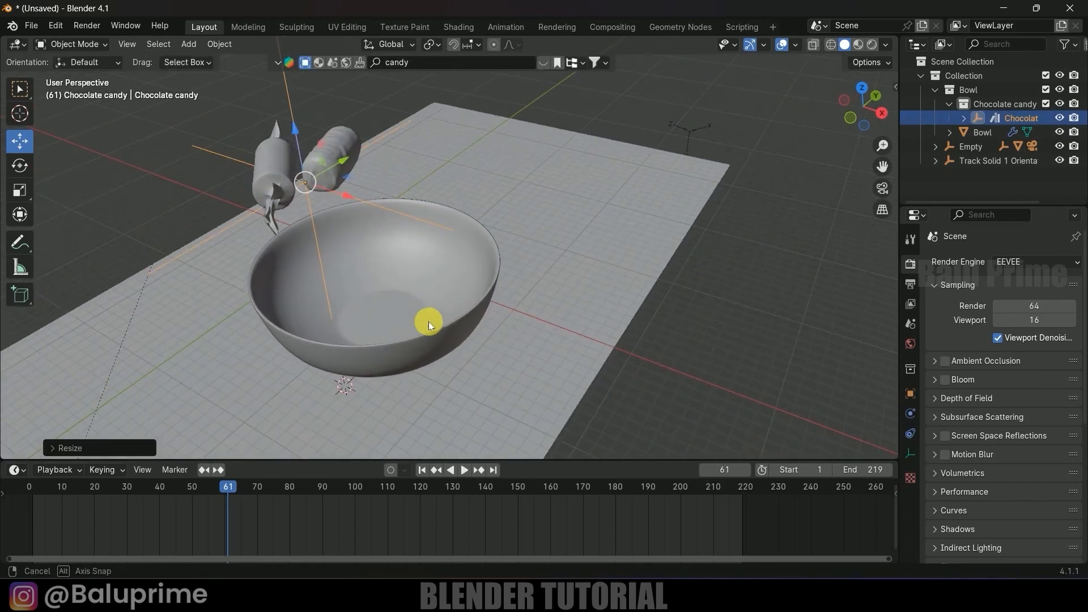
key(s)
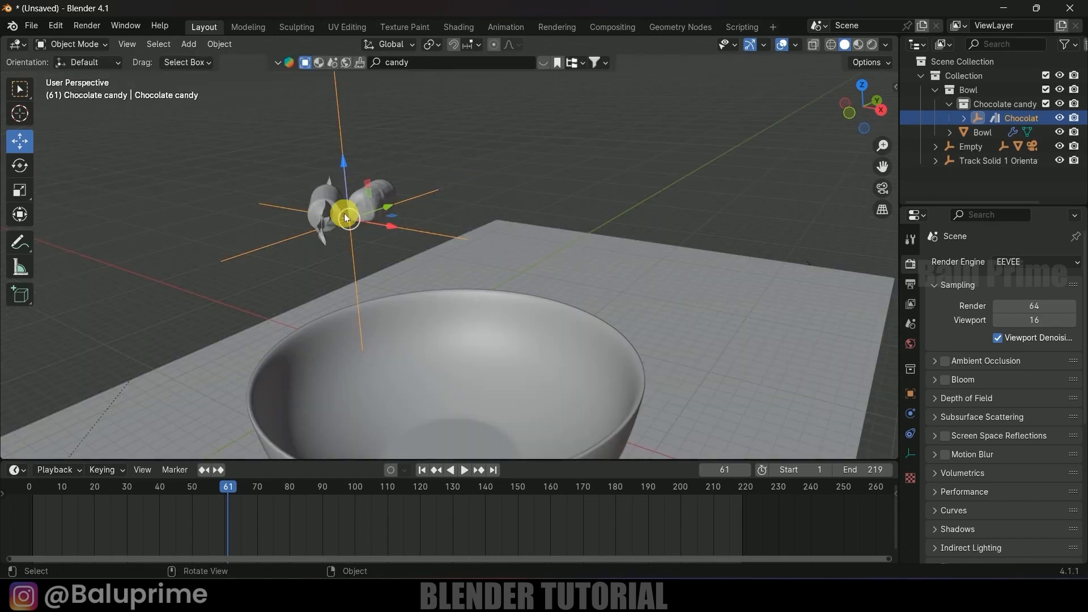
click(360, 250)
Step: Apply Clear and Keep Transformation to the Chocolate candy empty, the wrap_Baked mesh and the candy mesh to separate them
click(417, 226)
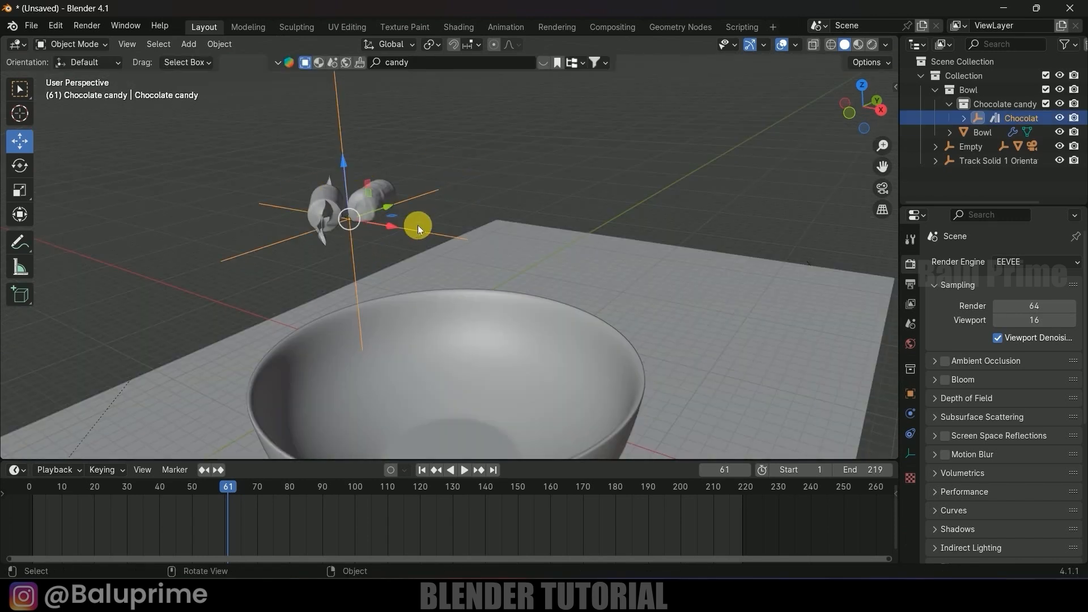
key(alt+p)
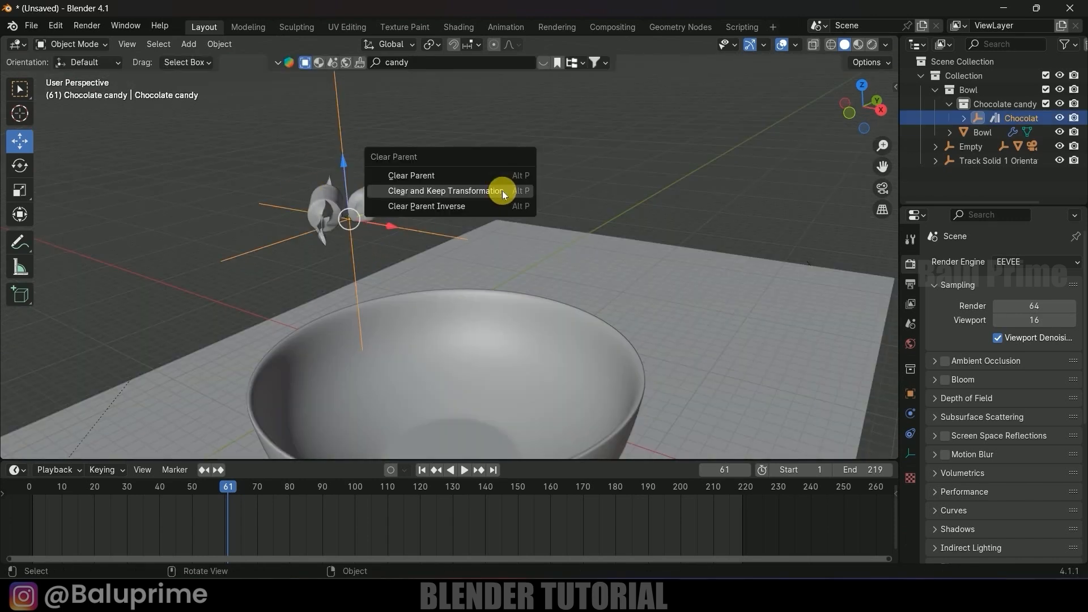
click(503, 190)
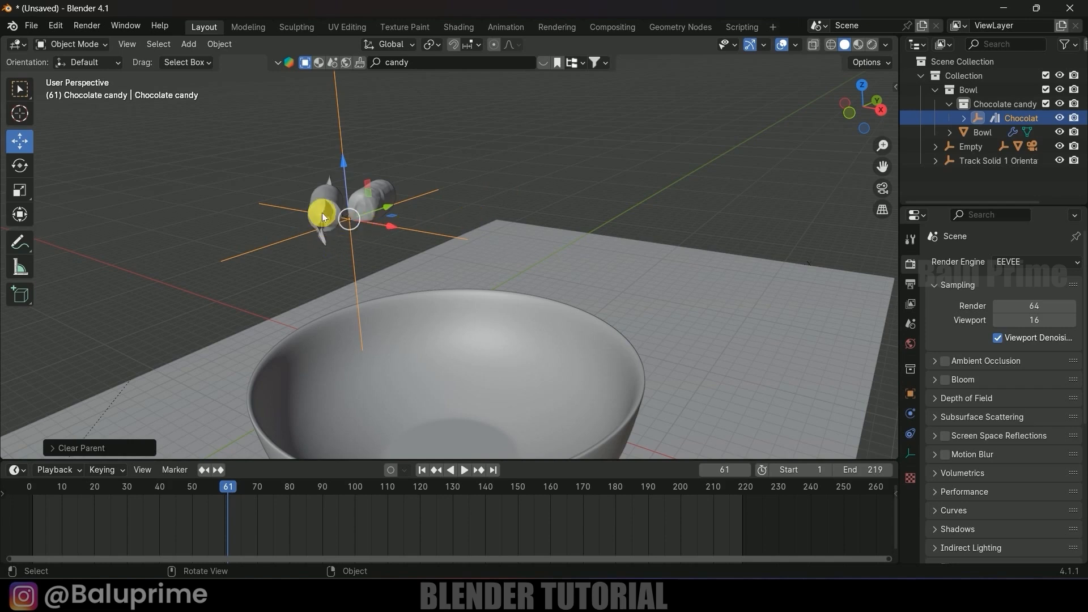
click(322, 209)
key(alt+p)
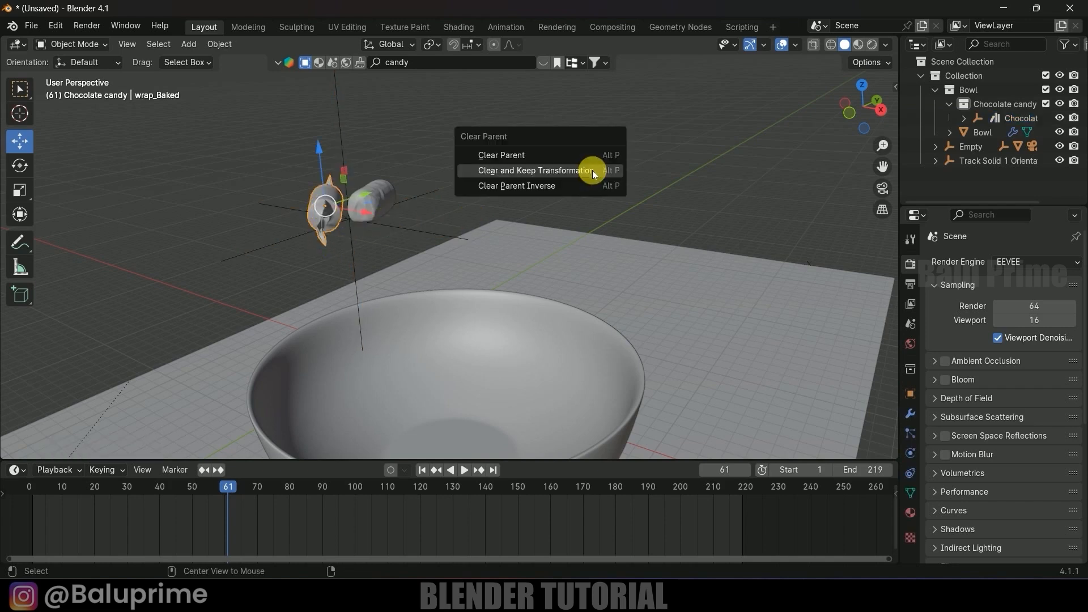
click(593, 170)
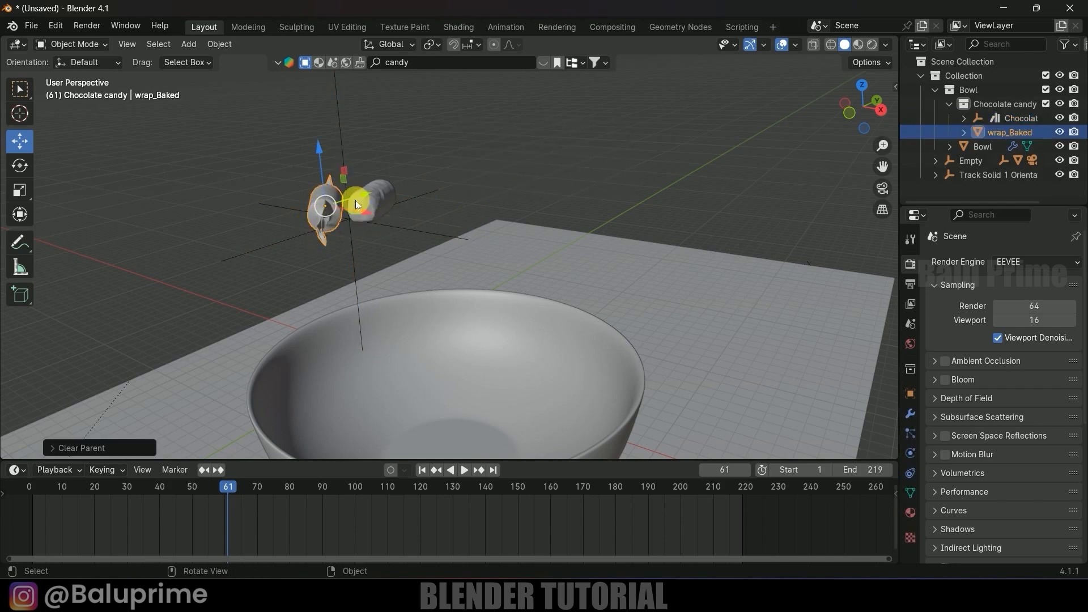
click(380, 199)
key(alt+p)
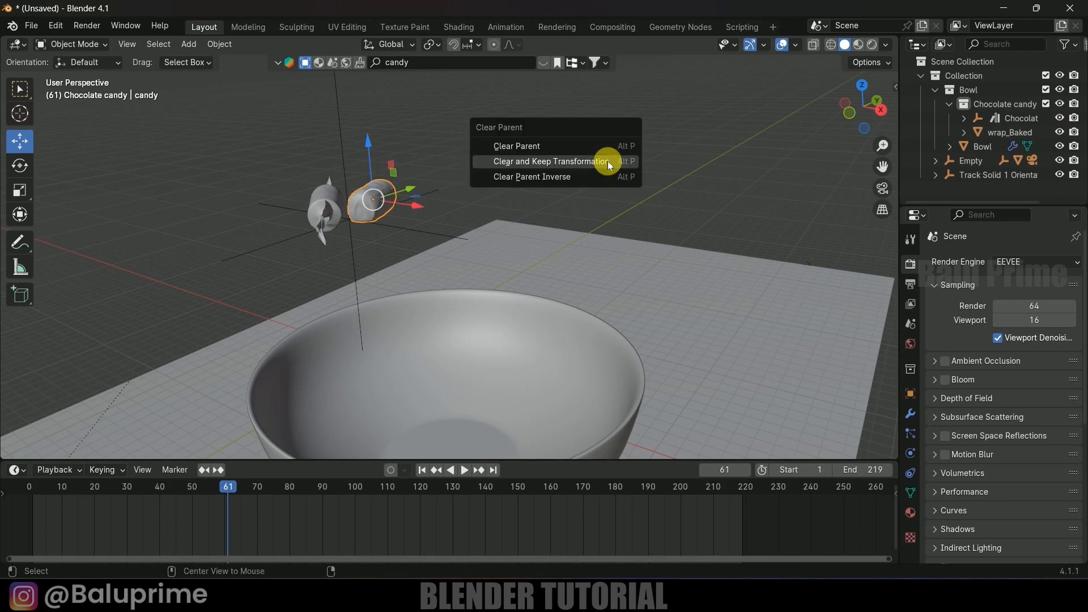
click(608, 161)
Step: Delete the Chocolate candy empty and the unwrapped candy mesh, keeping only the wrapped candy
click(418, 229)
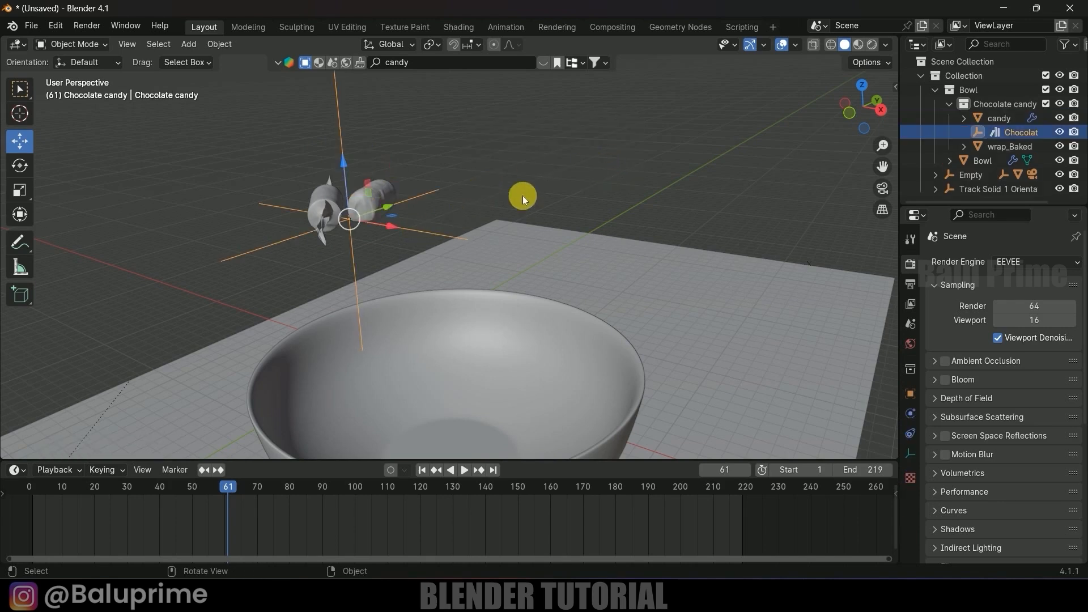
key(Delete)
click(410, 197)
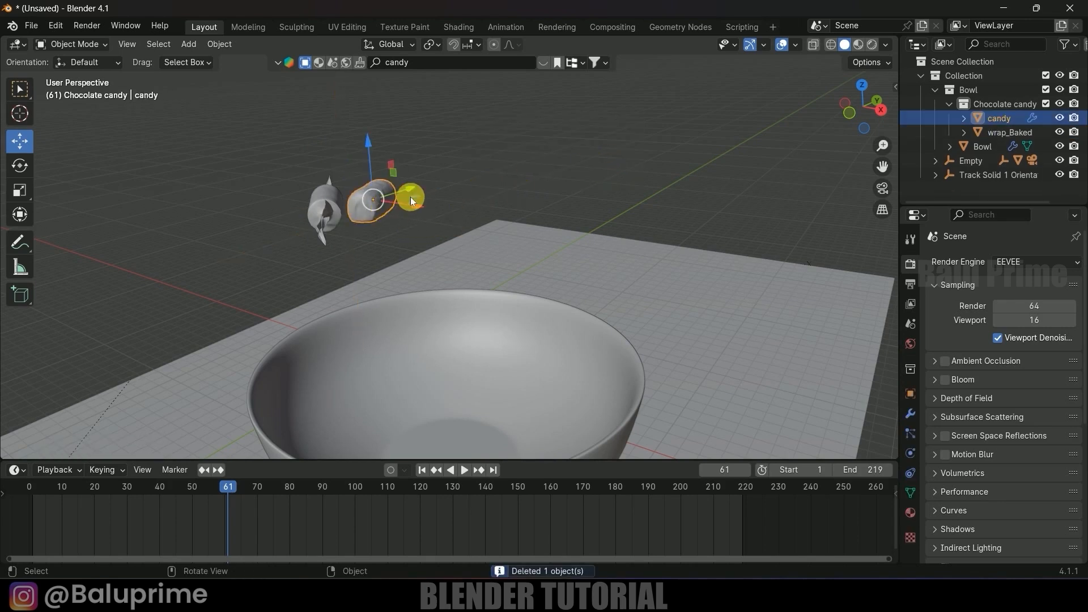
key(Delete)
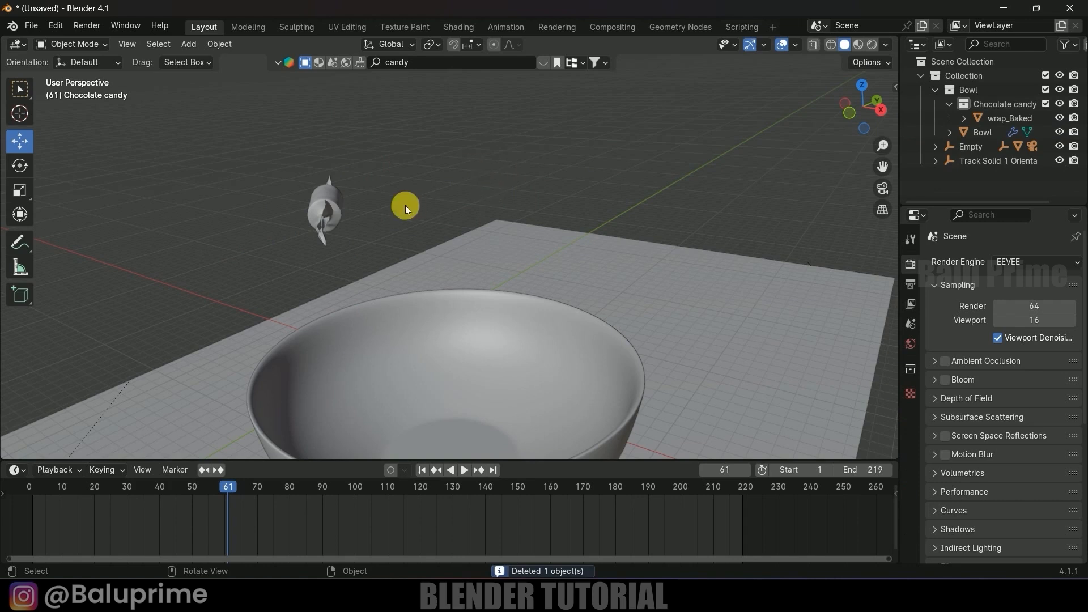
Step: Select the wrap_Baked candy, show its transform values, and apply its scale
click(321, 214)
middle_drag(321, 214, 460, 231)
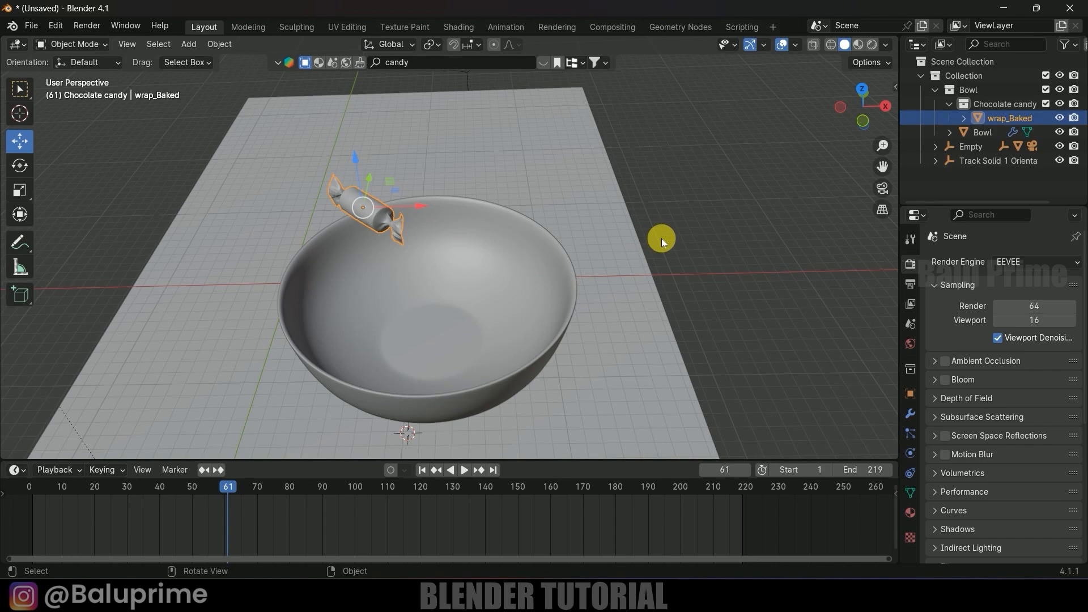
key(n)
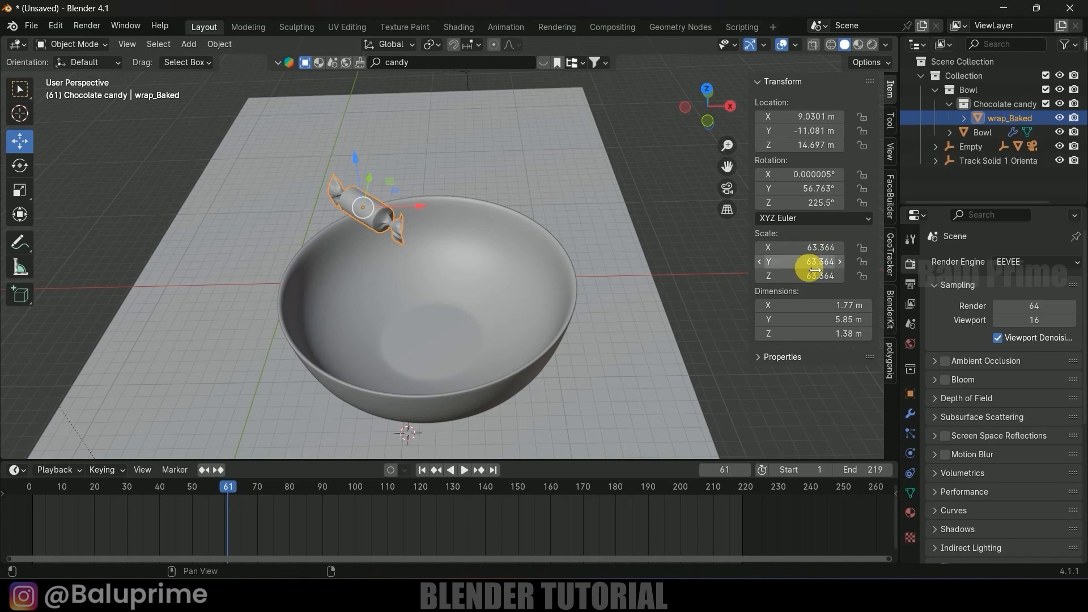
click(218, 45)
mouse_move(246, 118)
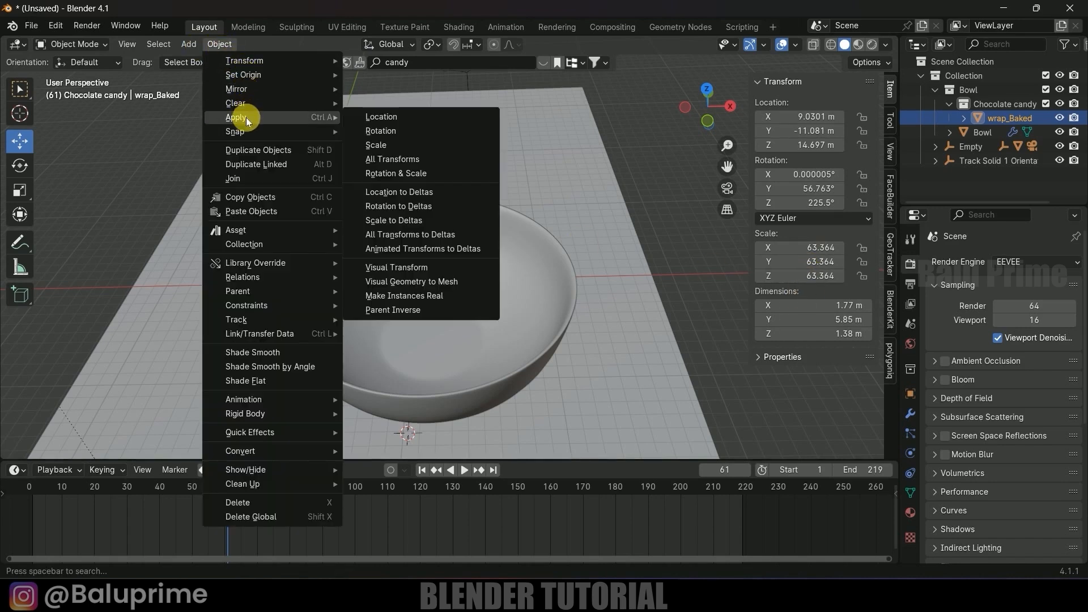
click(378, 145)
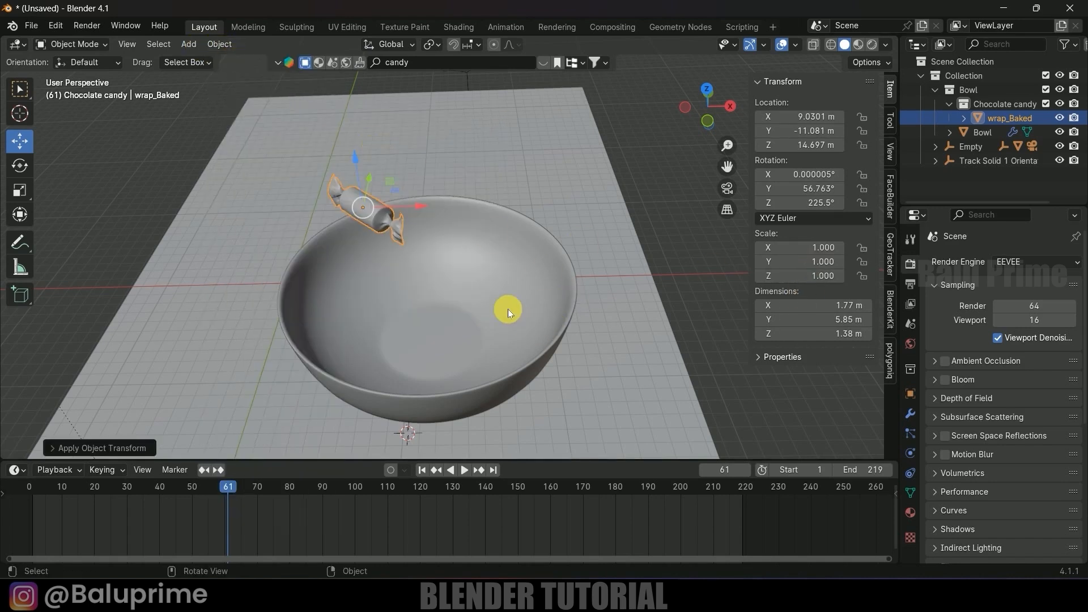
Step: Select the bowl and apply its scale
click(484, 242)
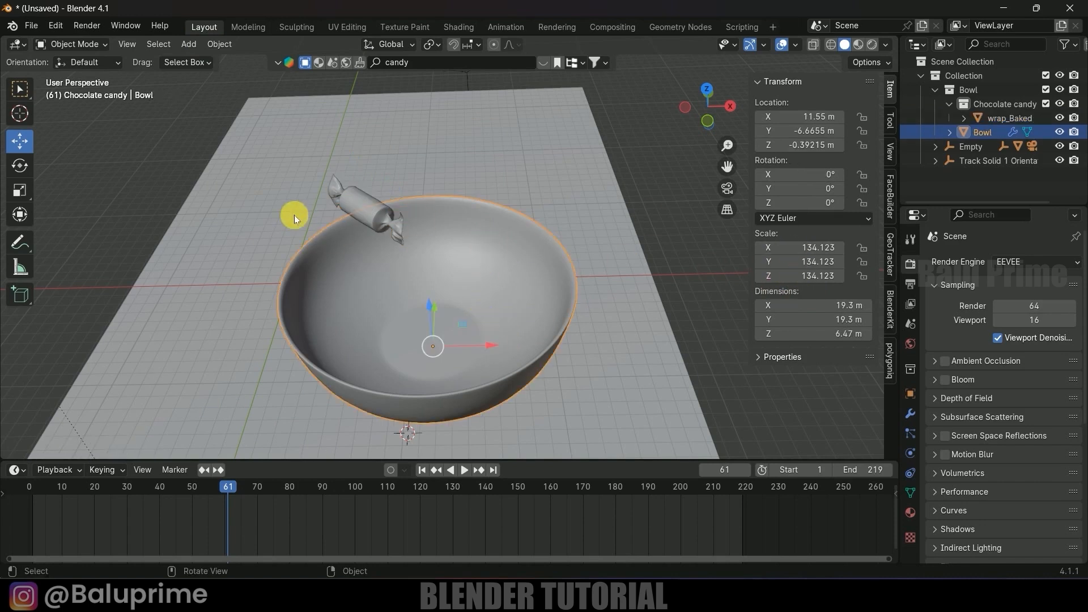
click(217, 44)
mouse_move(235, 118)
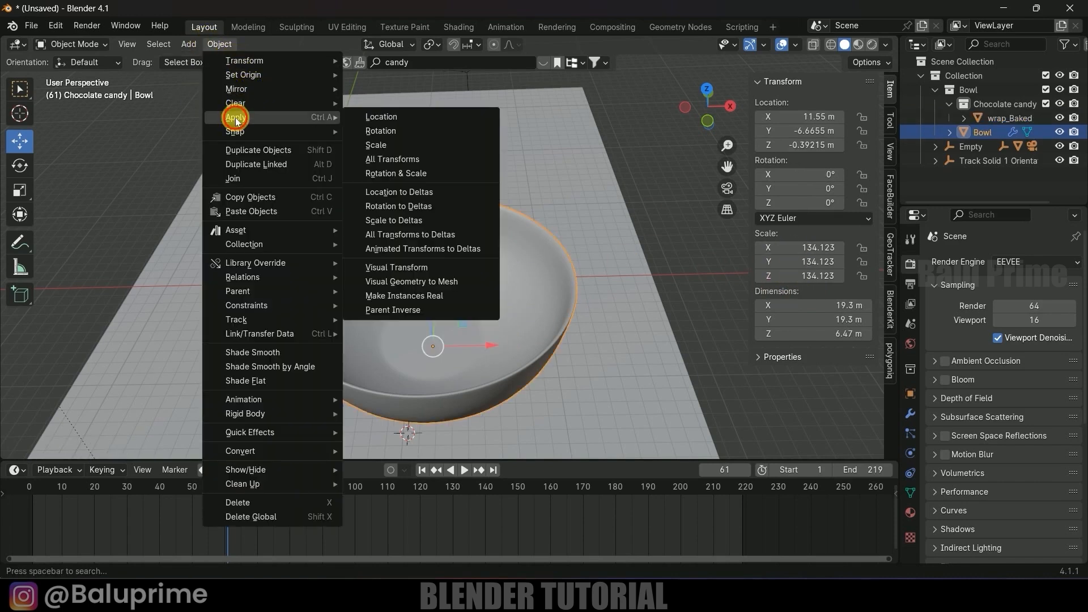
click(428, 151)
Step: Select the ground plane Track Solid 1 and apply its scale
scroll(552, 262, down, 3)
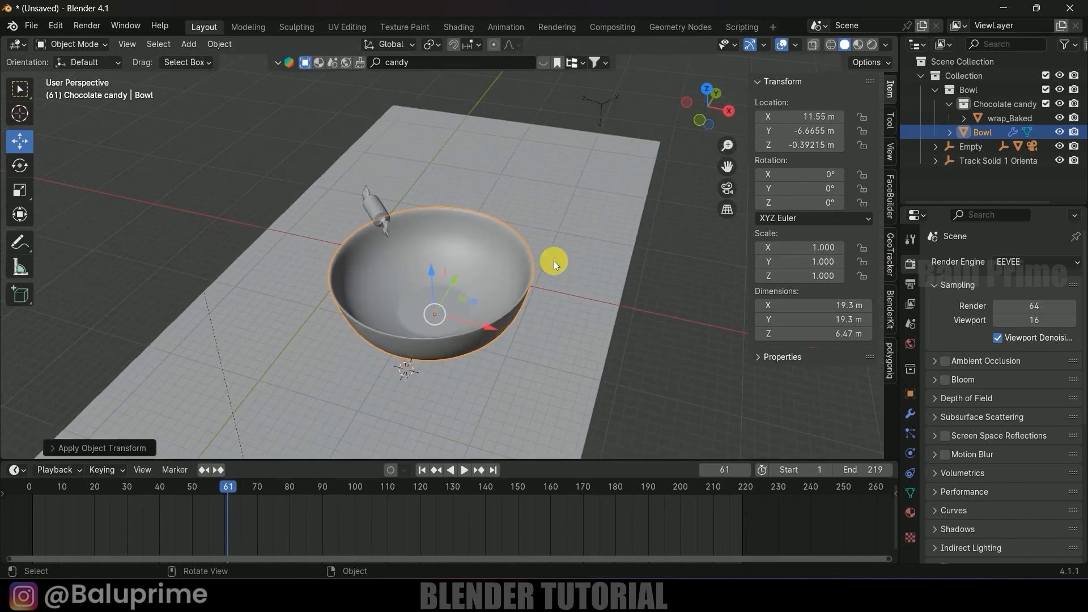
click(601, 260)
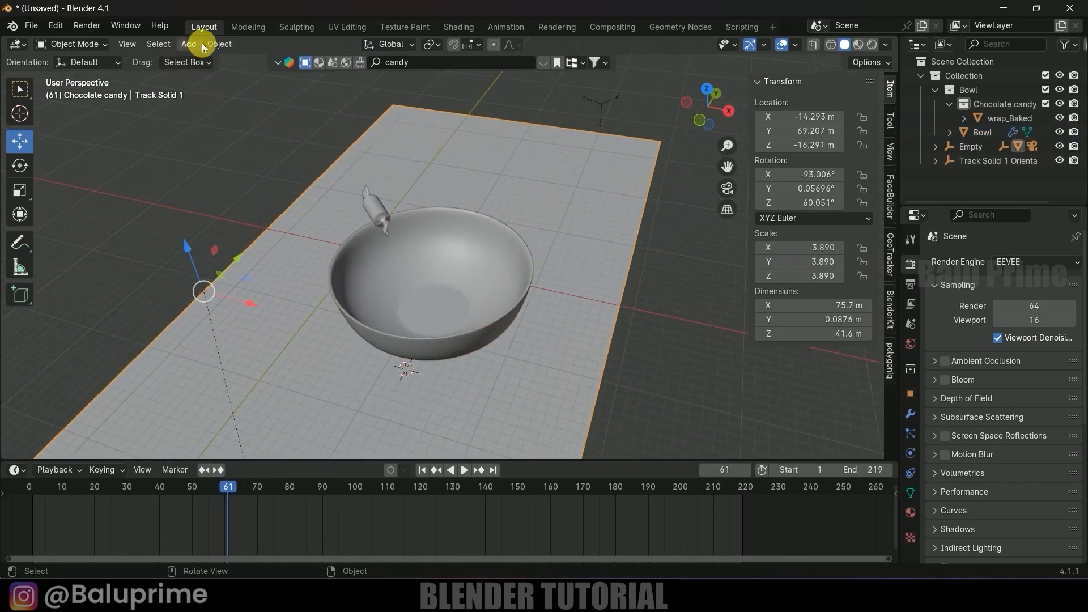
click(216, 44)
mouse_move(238, 114)
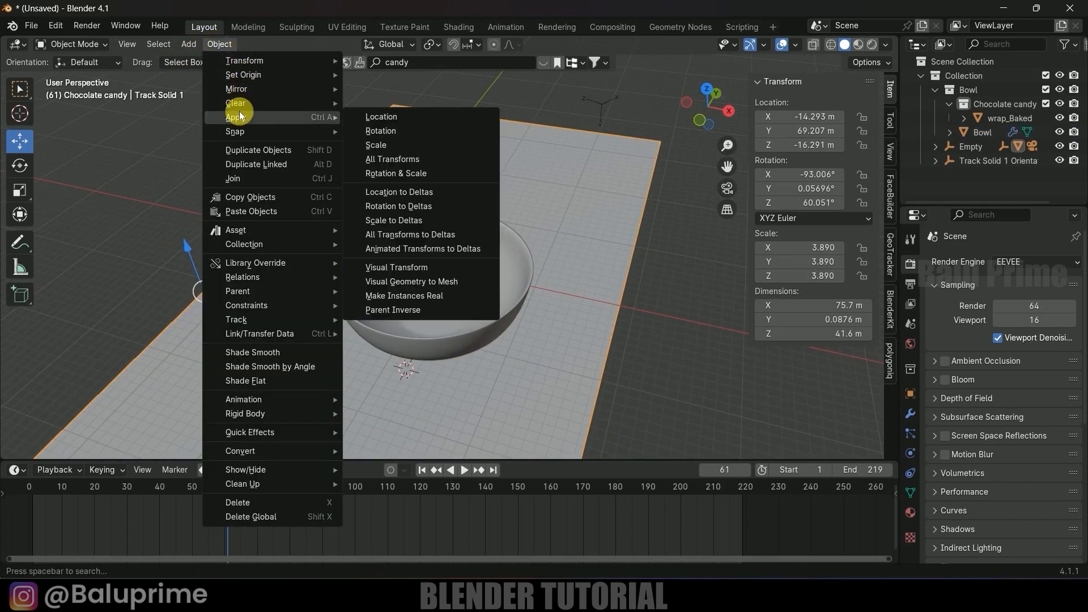
click(426, 151)
Step: Move the wrapped candy along the Y axis to about -4.68 m so it sits over the bowl
middle_drag(422, 148, 441, 218)
scroll(441, 219, up, 2)
click(334, 146)
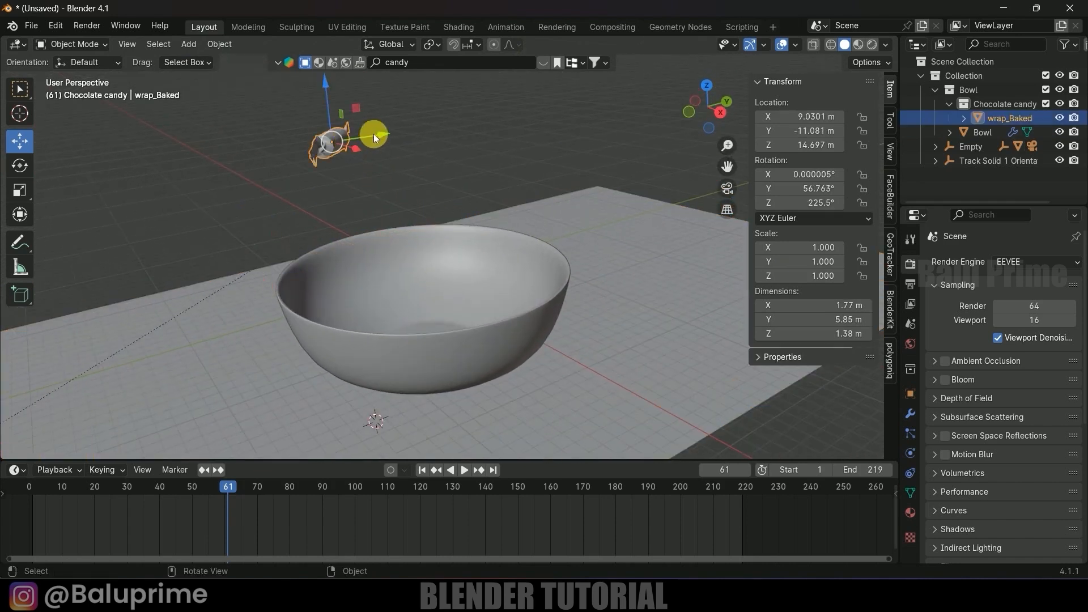
drag(373, 134, 498, 200)
Step: Check the camera view at frame 1 and raise the wrapped candy to about 32.9 m on Z, above the camera frame
key(KP_0)
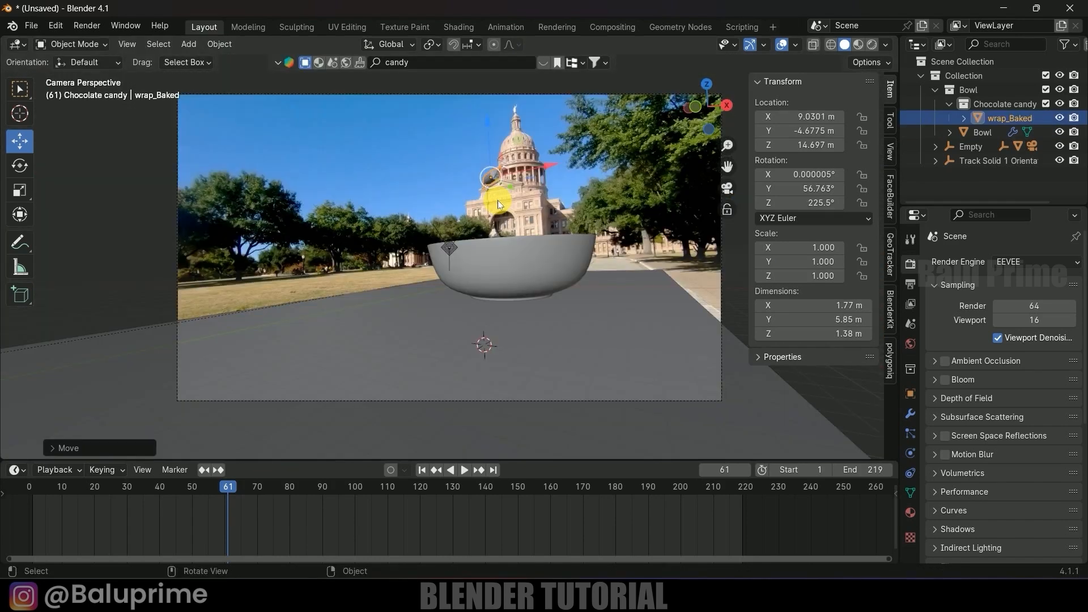
drag(492, 163, 487, 112)
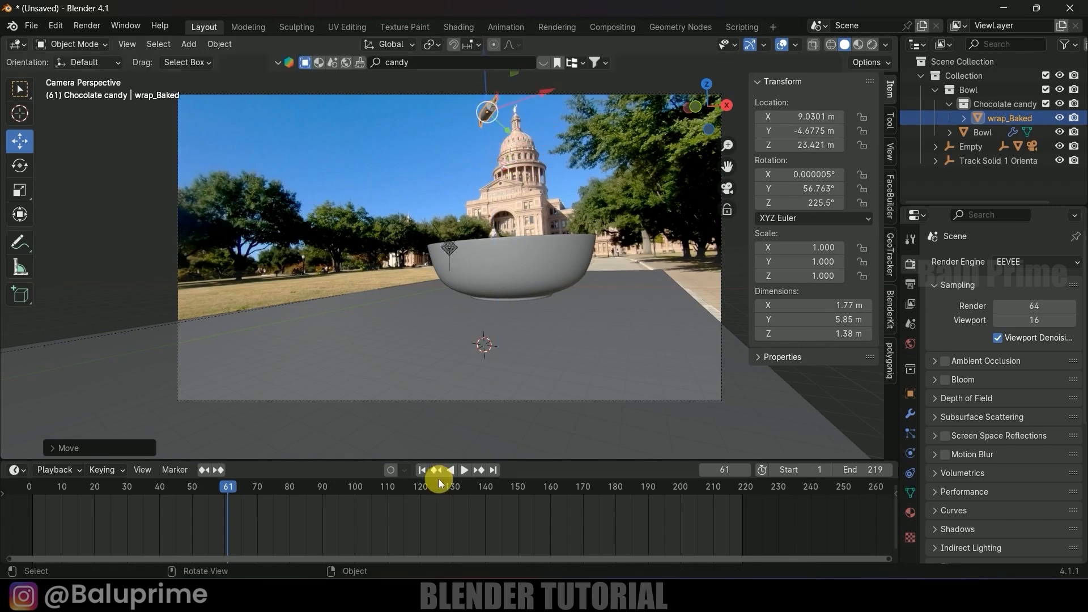
click(419, 471)
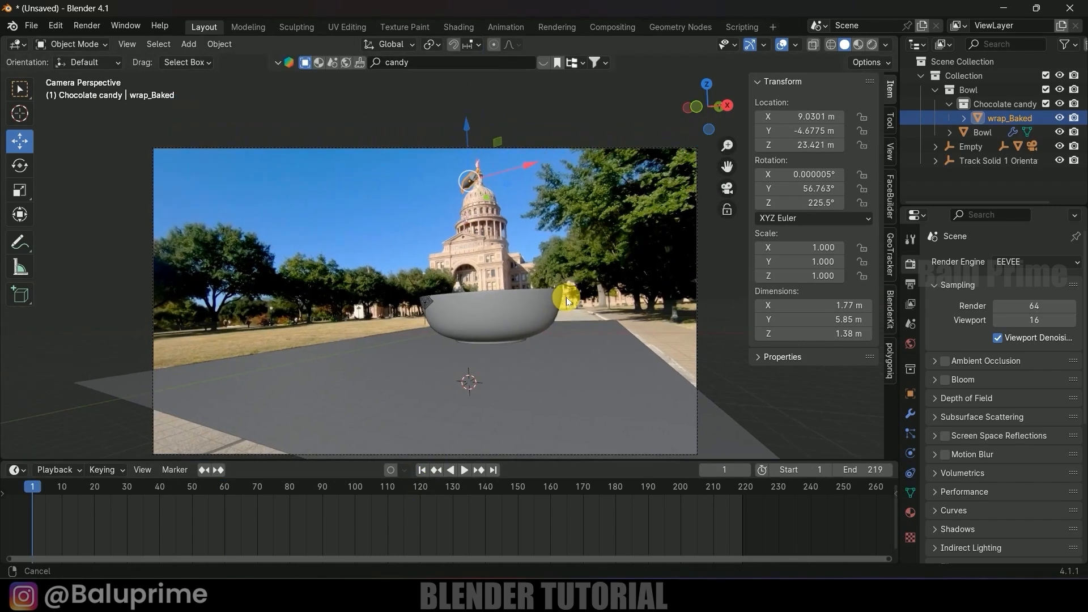
drag(463, 126, 475, 52)
middle_drag(591, 254, 509, 279)
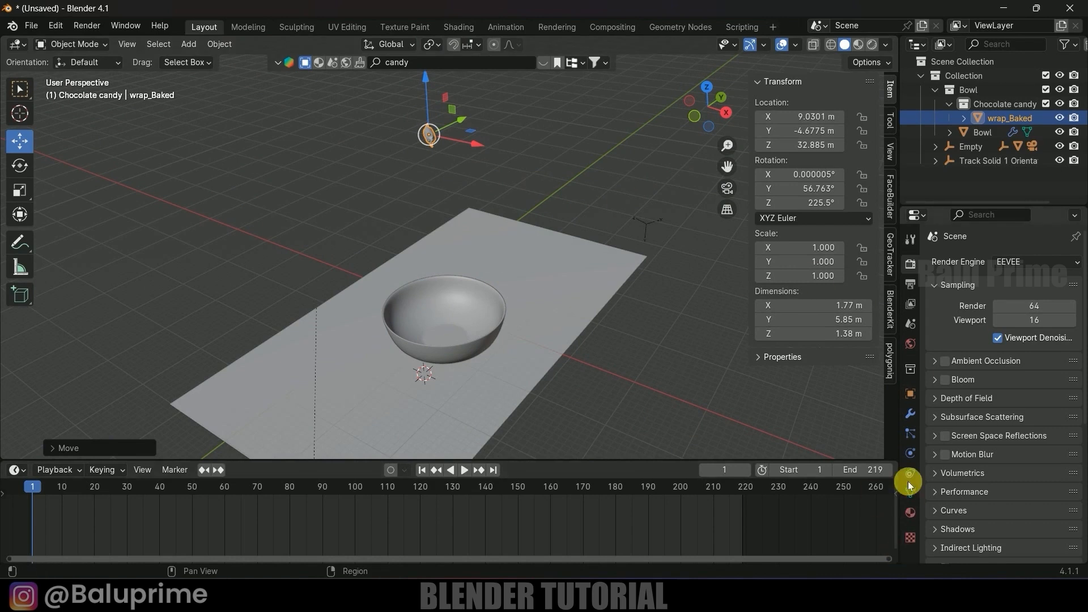
Step: Add an Active rigid body to the wrapped candy and set its collision shape to Mesh
click(910, 453)
click(1020, 355)
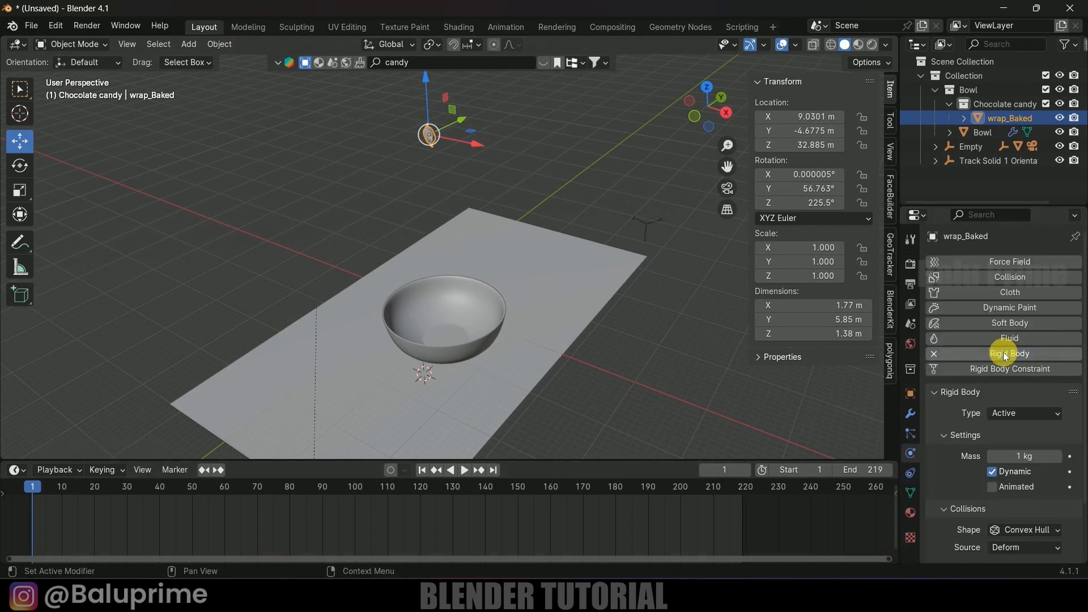
scroll(978, 420, down, 1)
click(1007, 387)
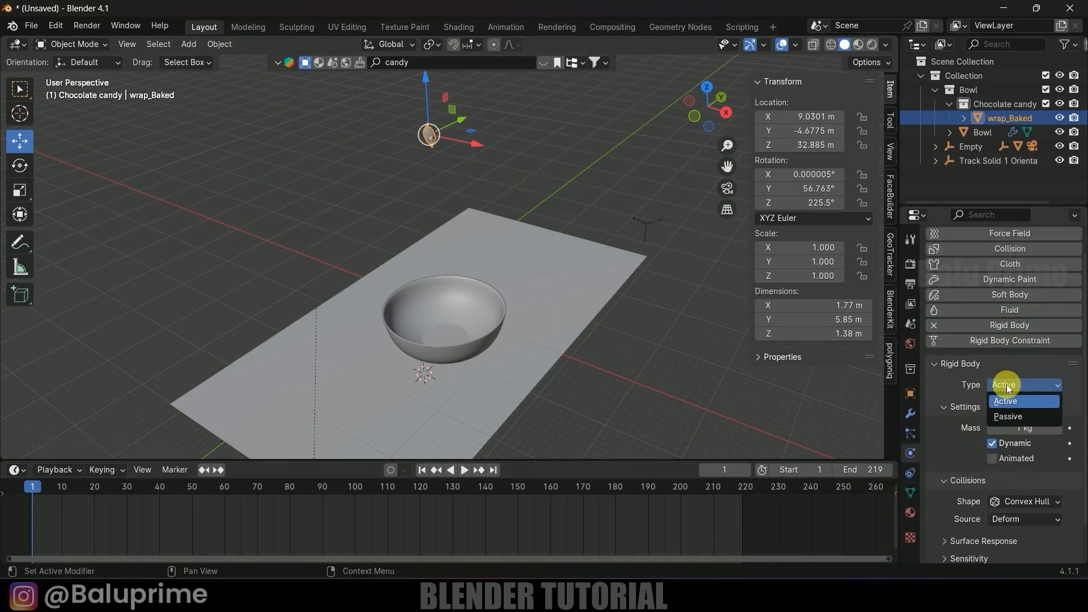
scroll(943, 421, down, 1)
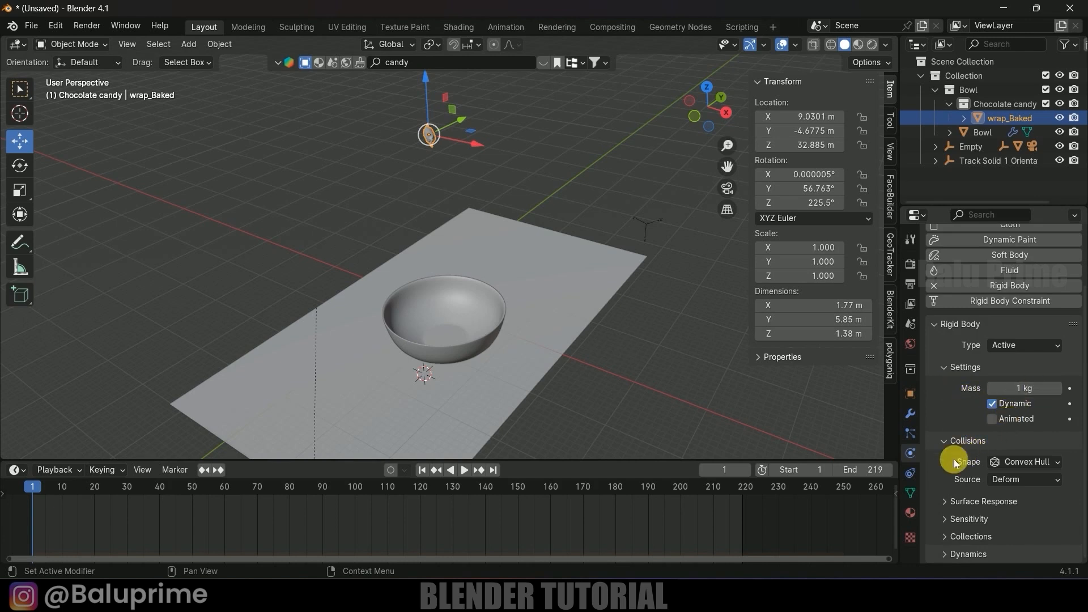
click(1027, 461)
click(992, 429)
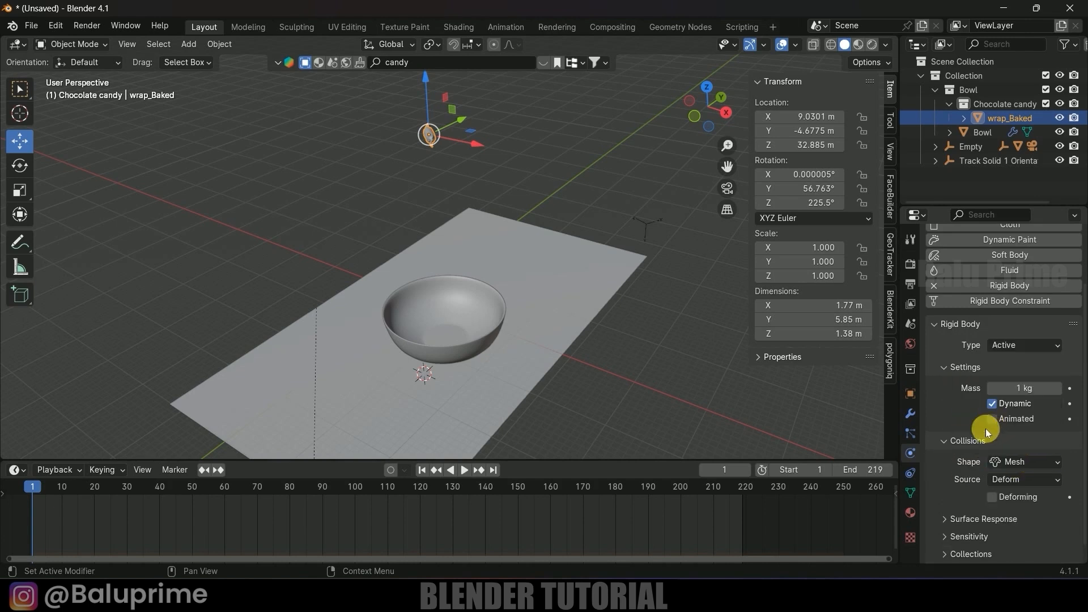
Step: Set the collision margin of the candy's rigid body to 0.01 m
scroll(962, 526, down, 1)
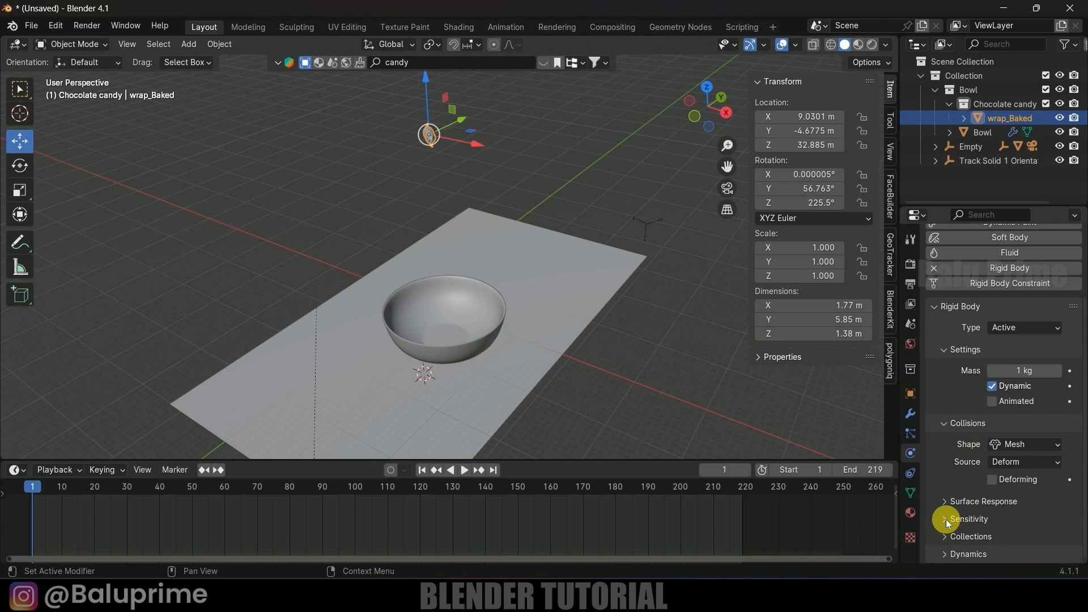
click(944, 520)
scroll(943, 519, down, 1)
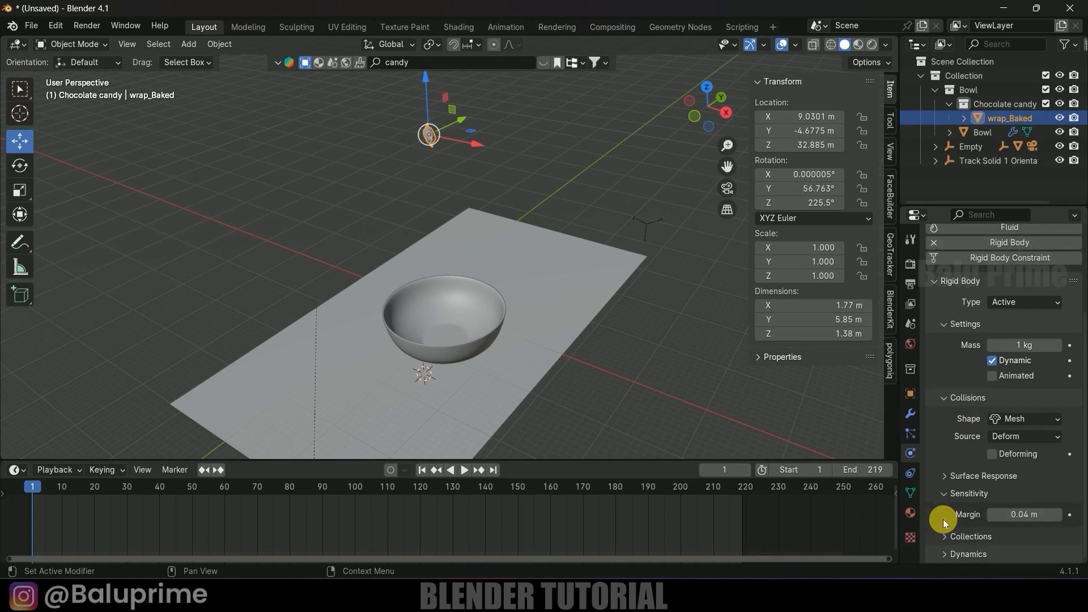
click(1030, 515)
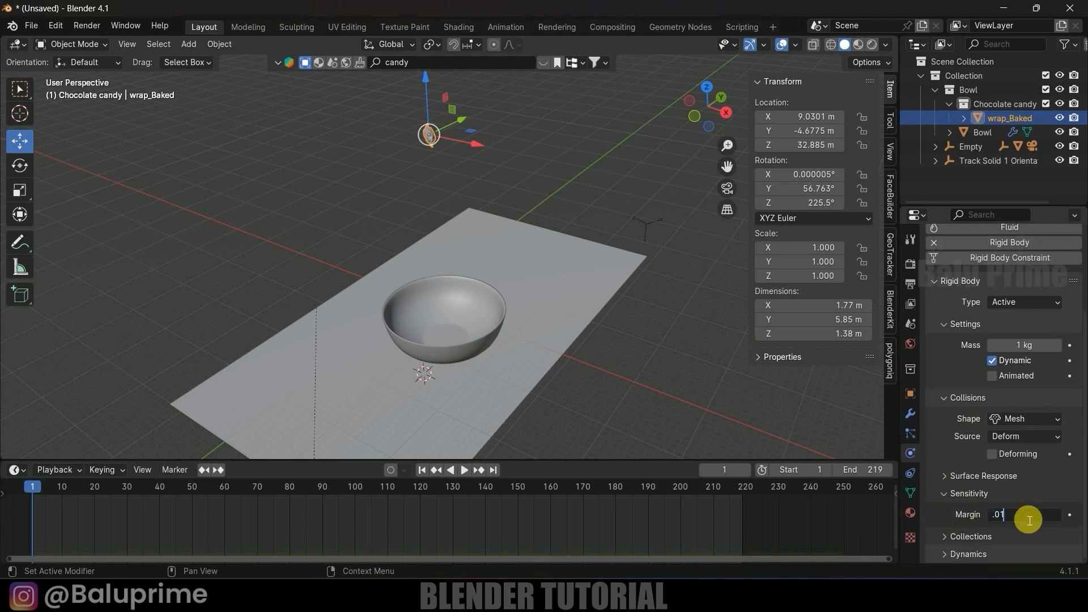
key(Return)
Step: Play the simulation to check how the candy falls, and return to the first frame
shift+middle_drag(615, 297, 594, 266)
key(space)
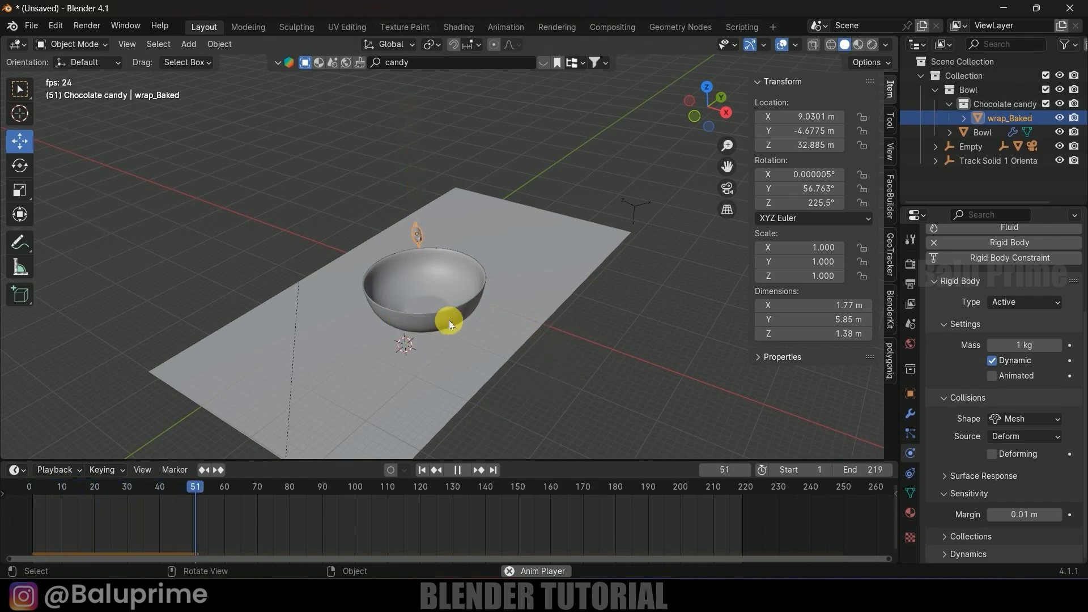
key(space)
click(421, 470)
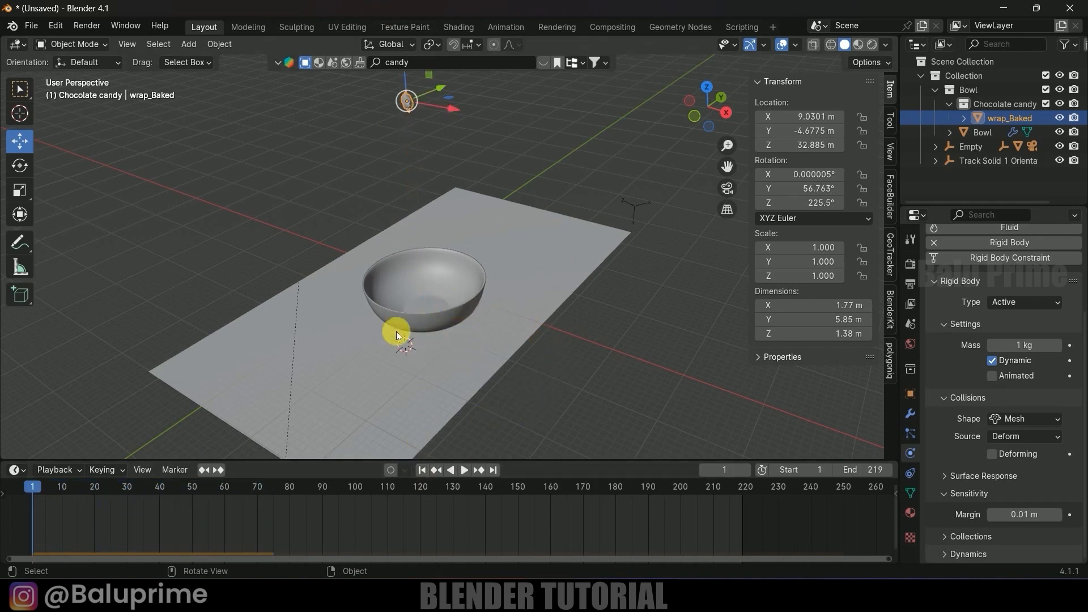
Step: Add a rigid body to the bowl and set its type to Passive
click(430, 267)
click(1022, 358)
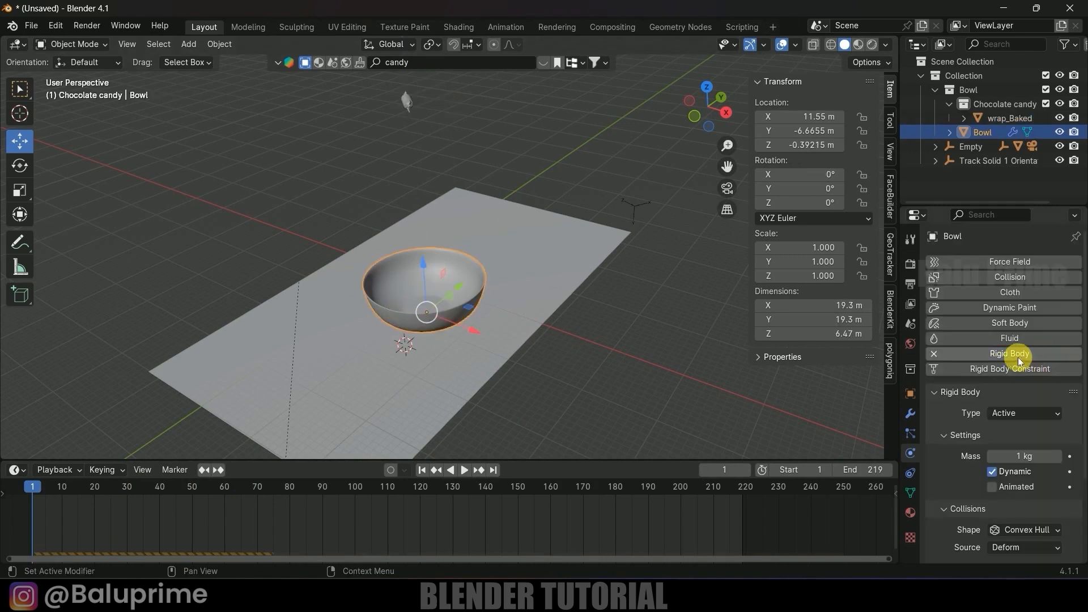
click(1020, 407)
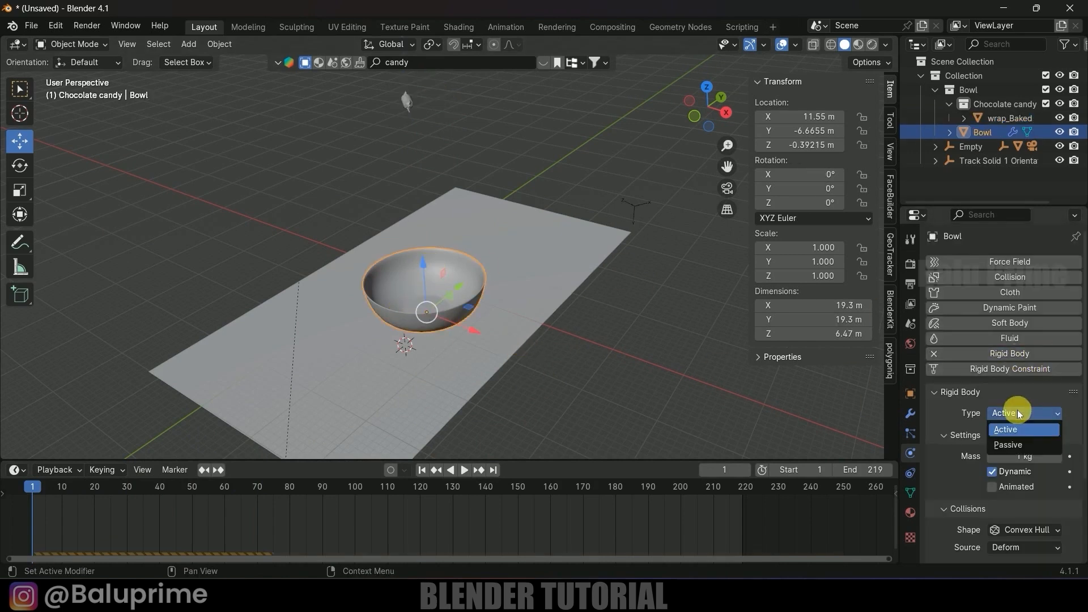
click(1015, 445)
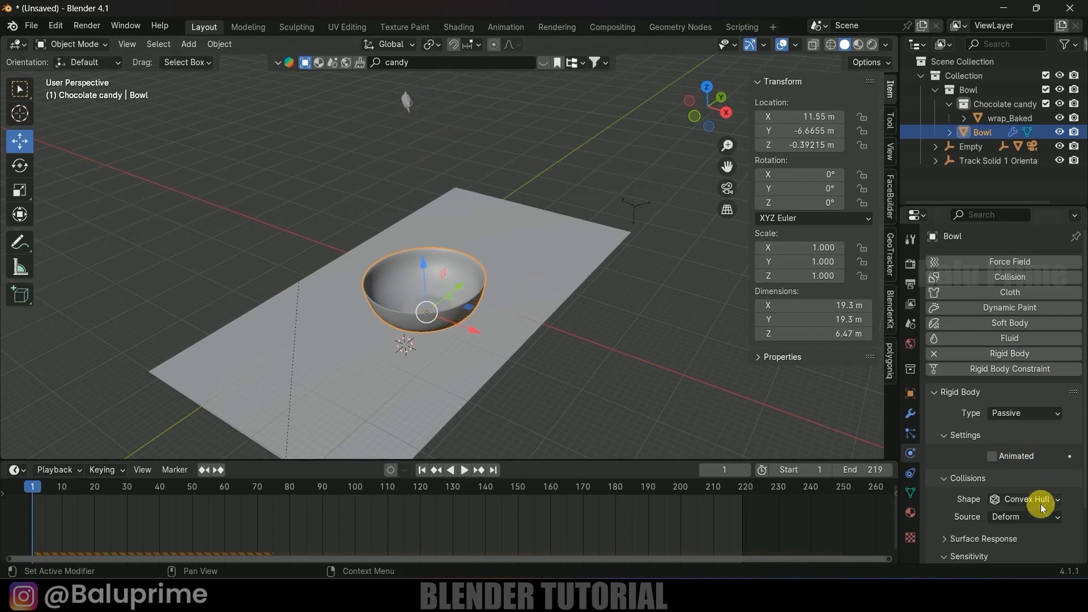
Step: Enable the collision margin on the bowl's rigid body and set it to 0.01 m
scroll(935, 470, down, 3)
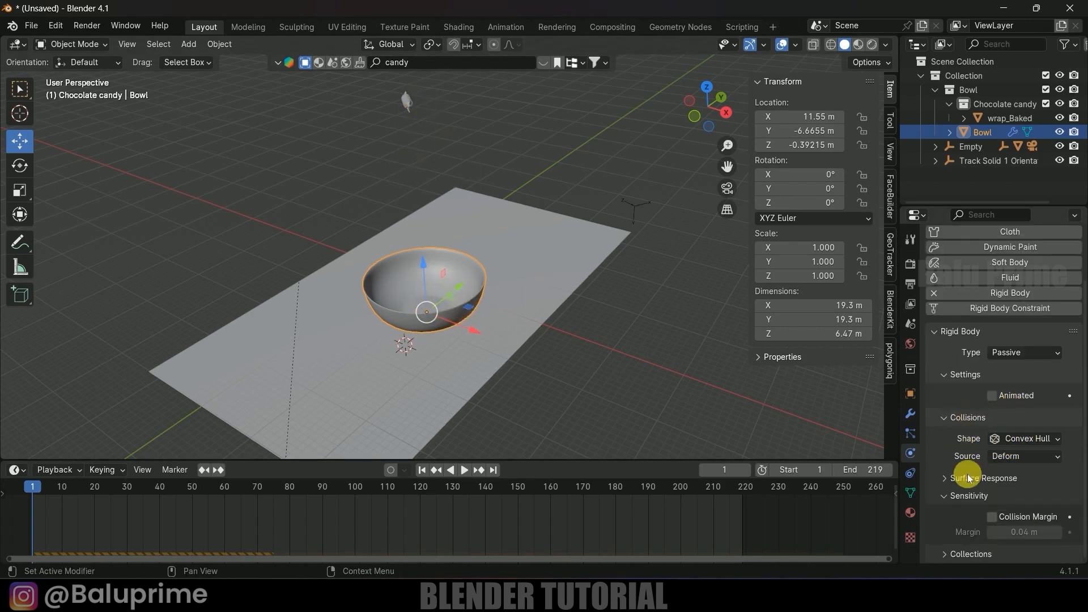
click(992, 517)
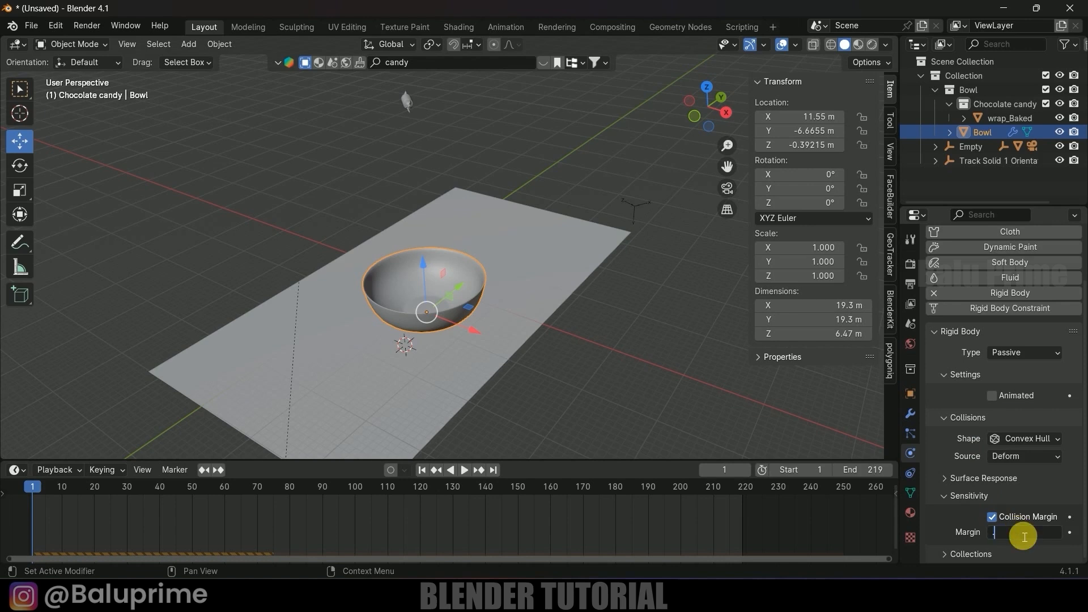
text(0.01)
key(Return)
Step: Play the simulation to examine the candy's collision with the bowl, and return to the first frame
scroll(496, 368, up, 2)
key(space)
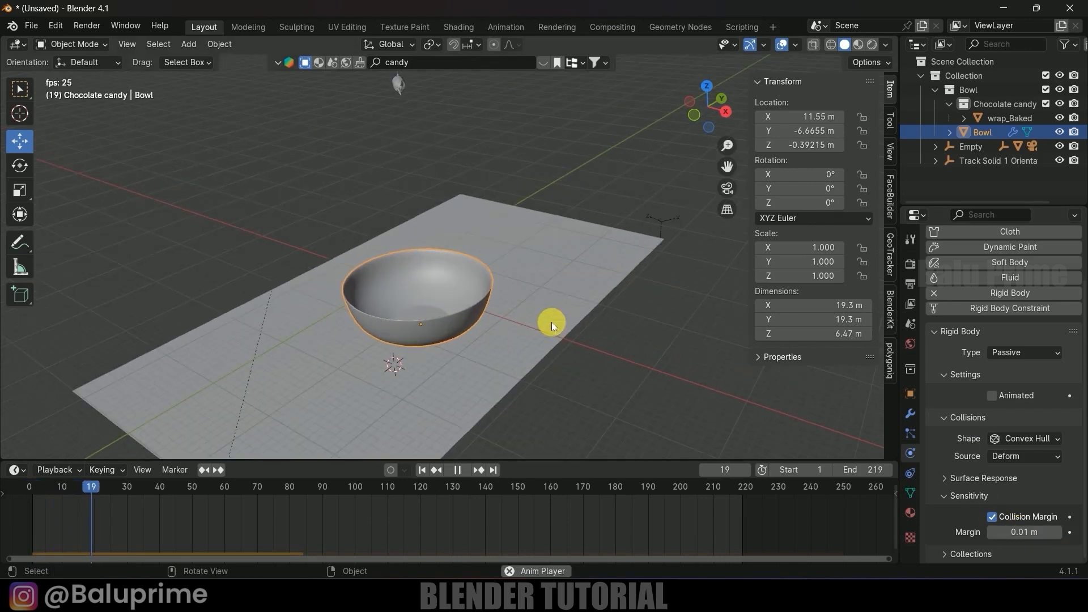
middle_drag(552, 322, 519, 348)
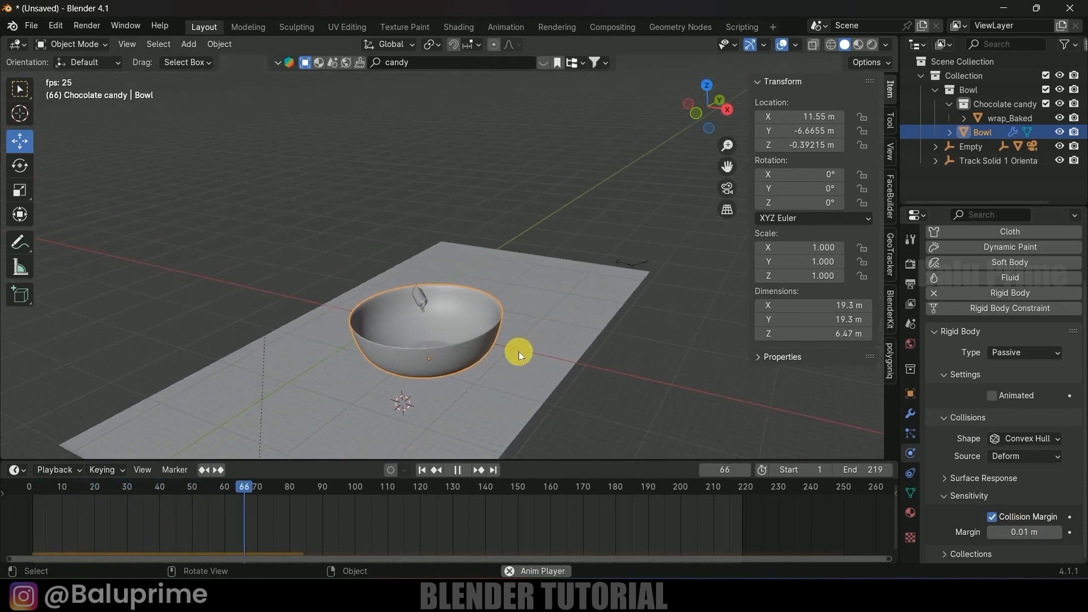
key(space)
scroll(499, 356, up, 2)
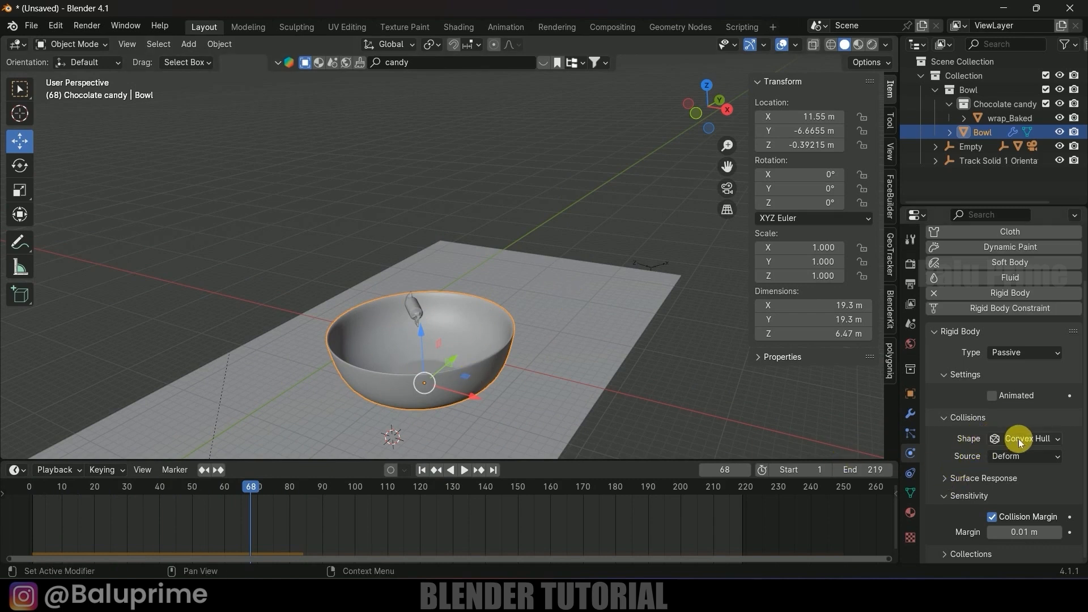
click(425, 471)
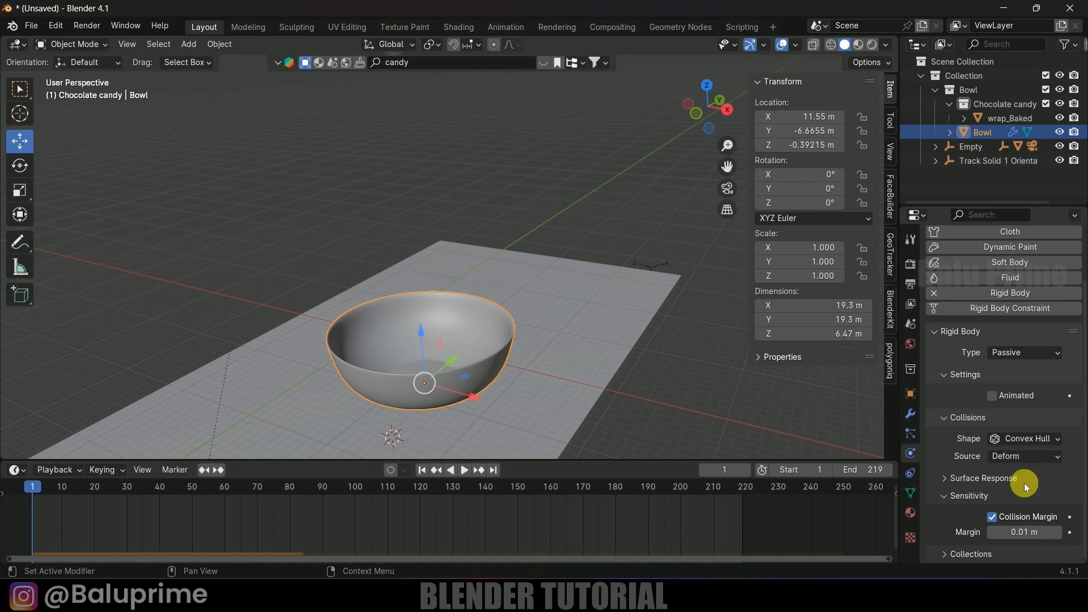
Step: Set the bowl's collision shape to Mesh and replay the simulation from the first frame to test the candy landing inside it
click(1025, 438)
click(986, 545)
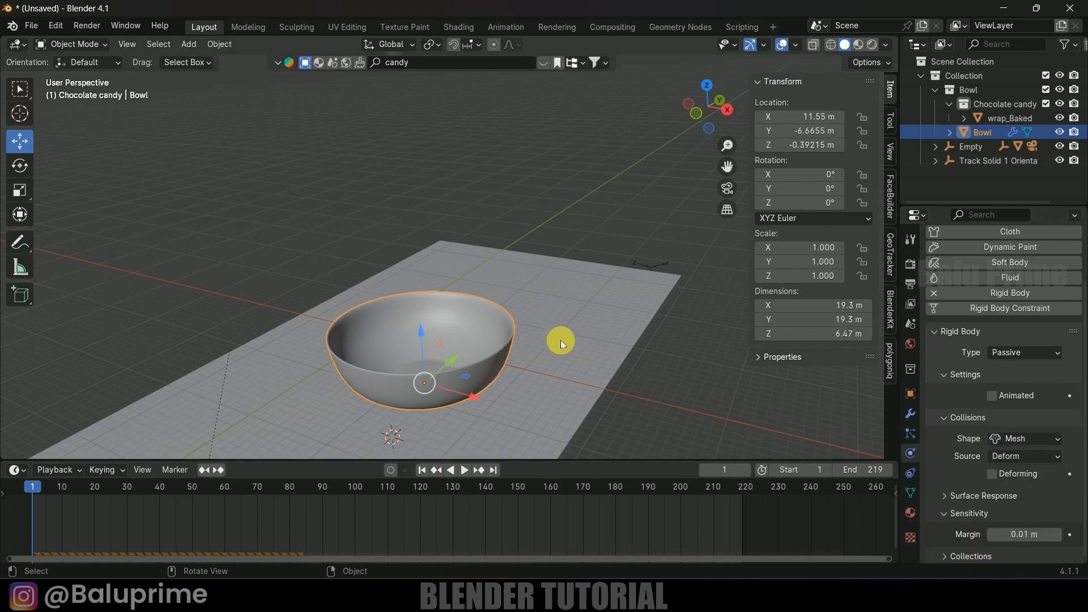
scroll(552, 327, down, 2)
key(space)
scroll(552, 328, up, 1)
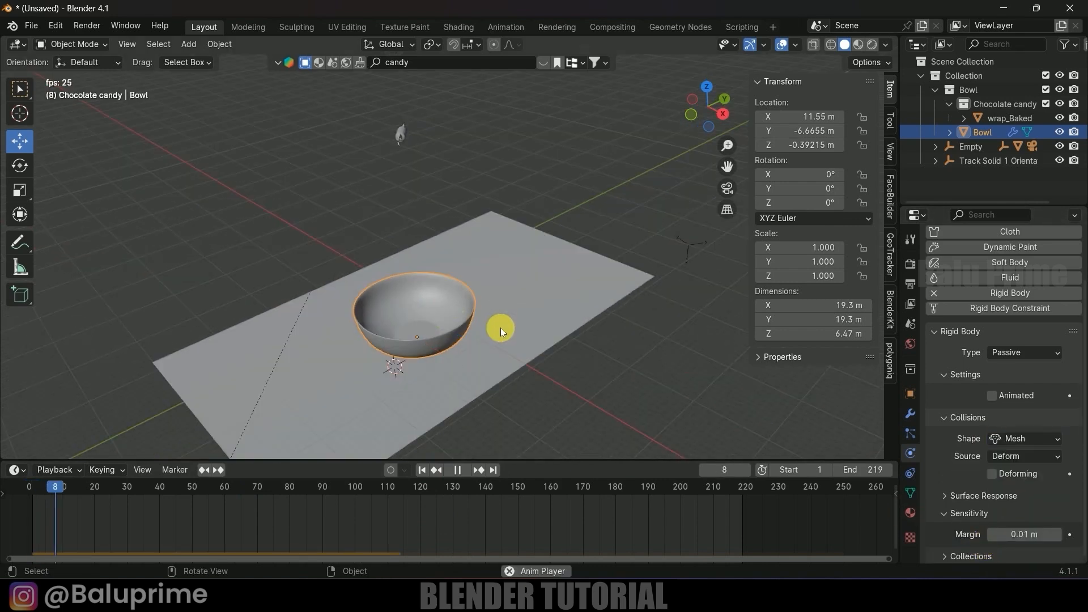
scroll(501, 328, up, 2)
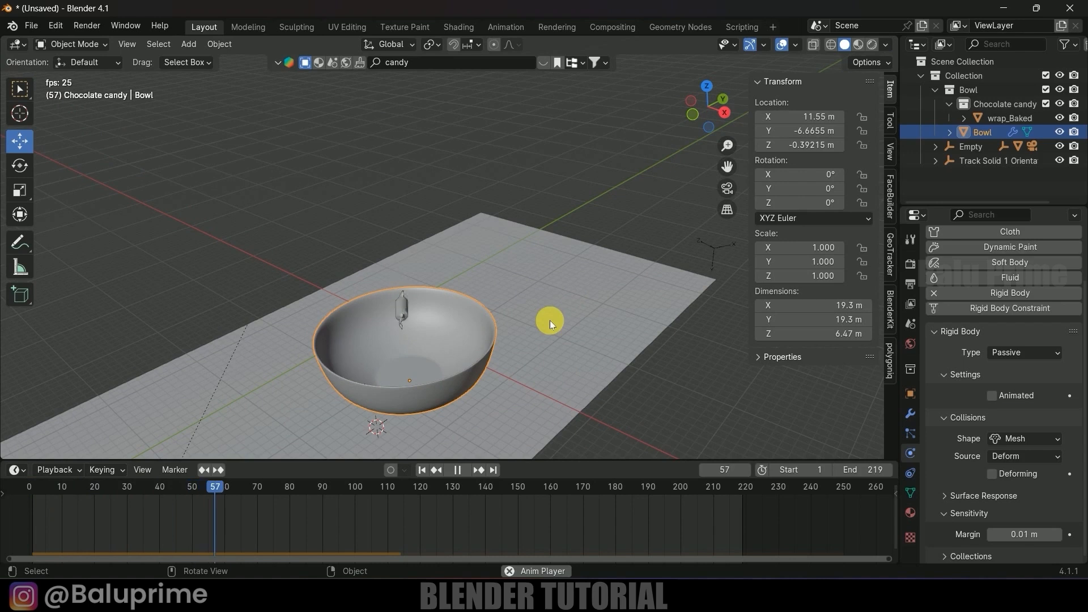
middle_drag(443, 387, 485, 380)
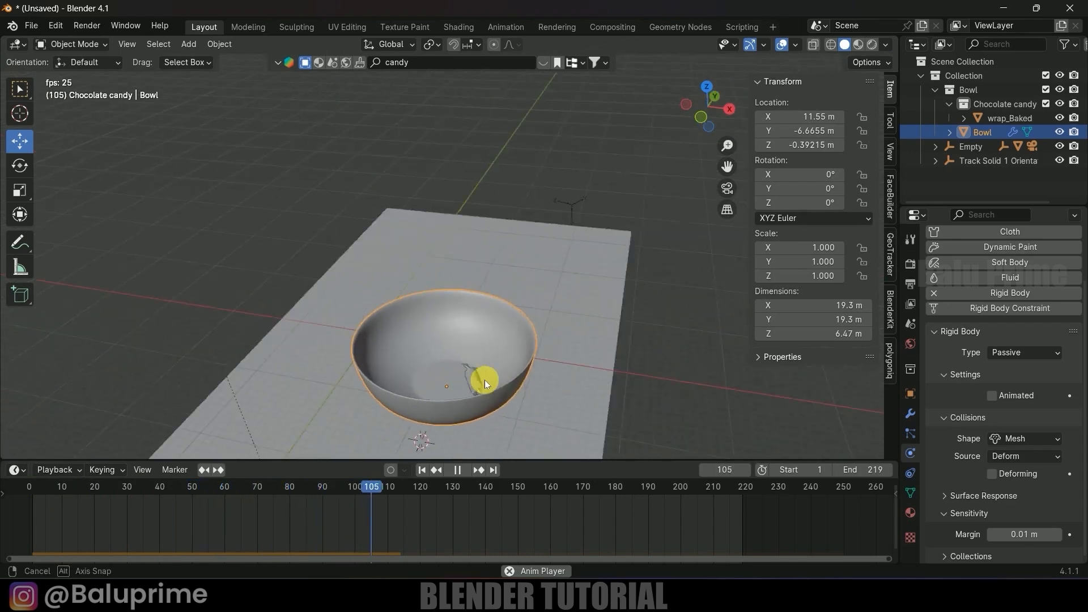
click(457, 469)
click(421, 470)
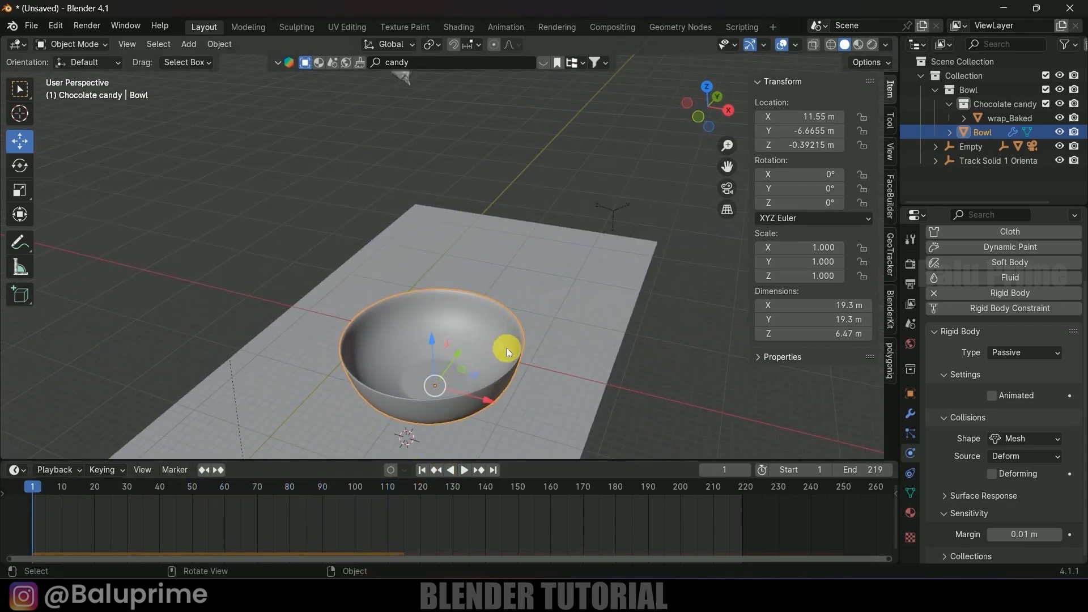
Step: Set the rigid body surface friction to 1 on both the bowl and the wrapped candy
scroll(953, 467, down, 1)
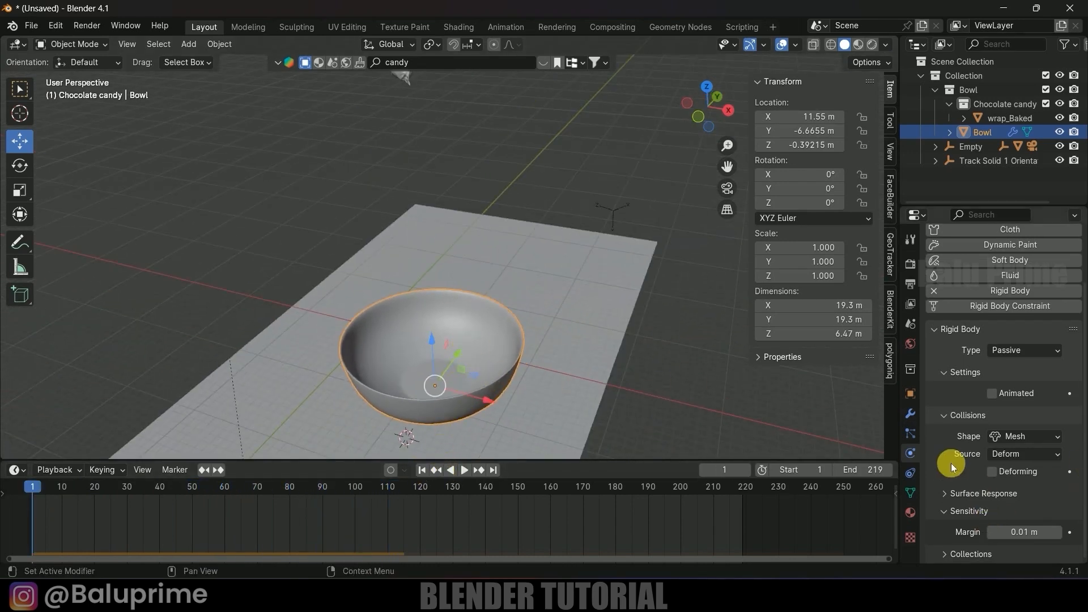
click(947, 493)
scroll(947, 487, down, 2)
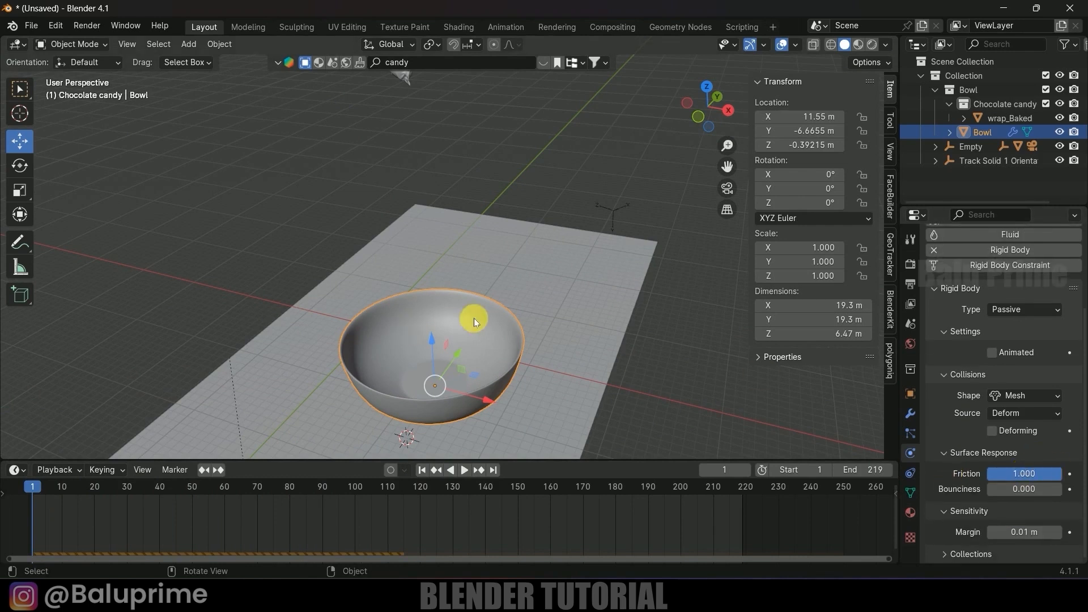
click(411, 81)
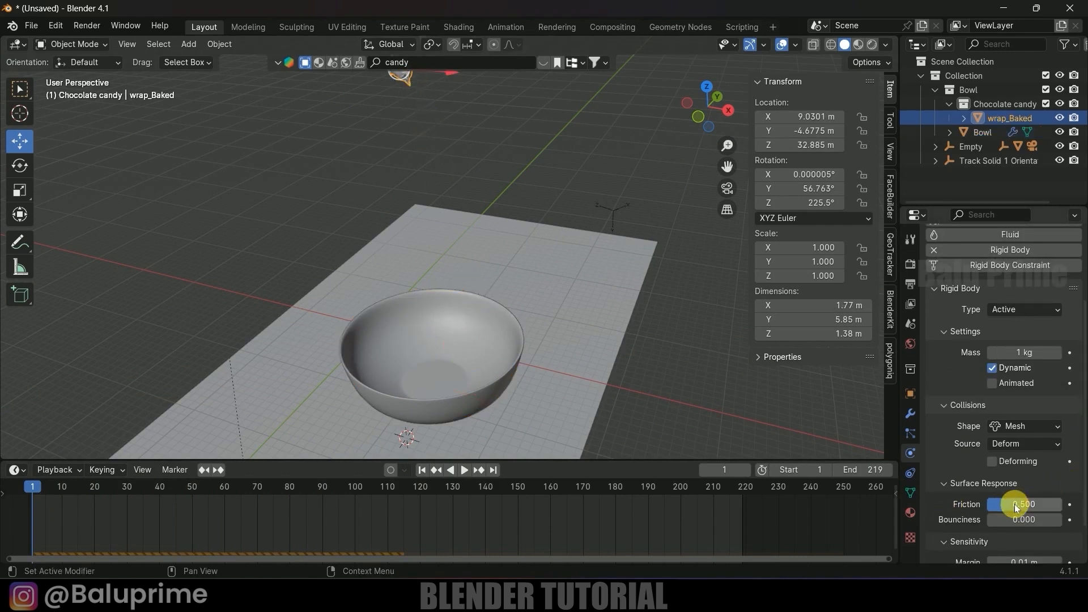
scroll(541, 251, down, 2)
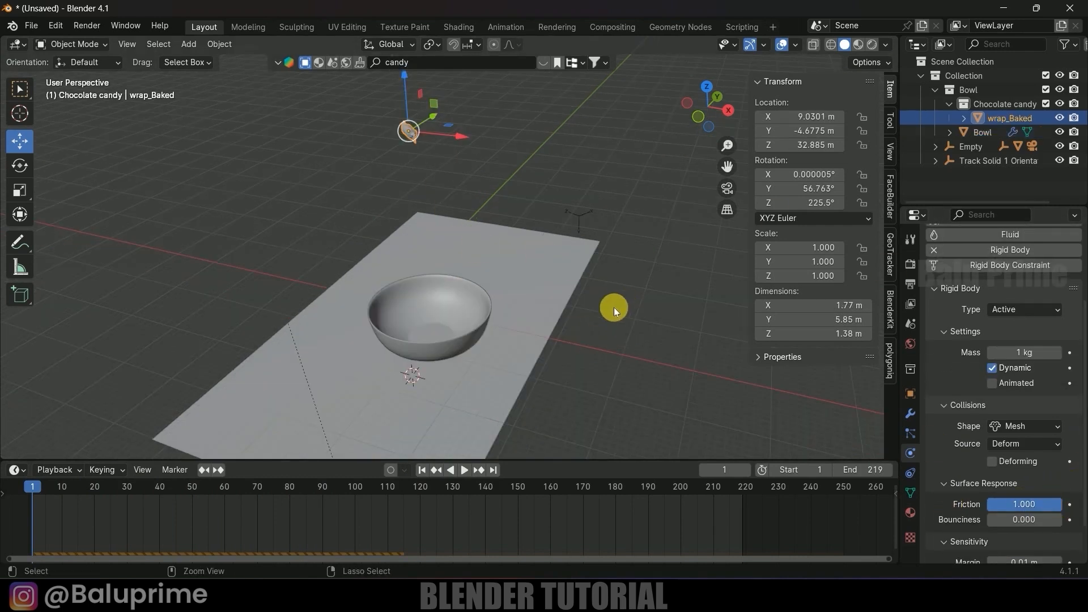
Step: Save the project as candy.blend and move the wrapped candy over the bowl to about X 10.9 m, Y -9.2 m
key(ctrl+s)
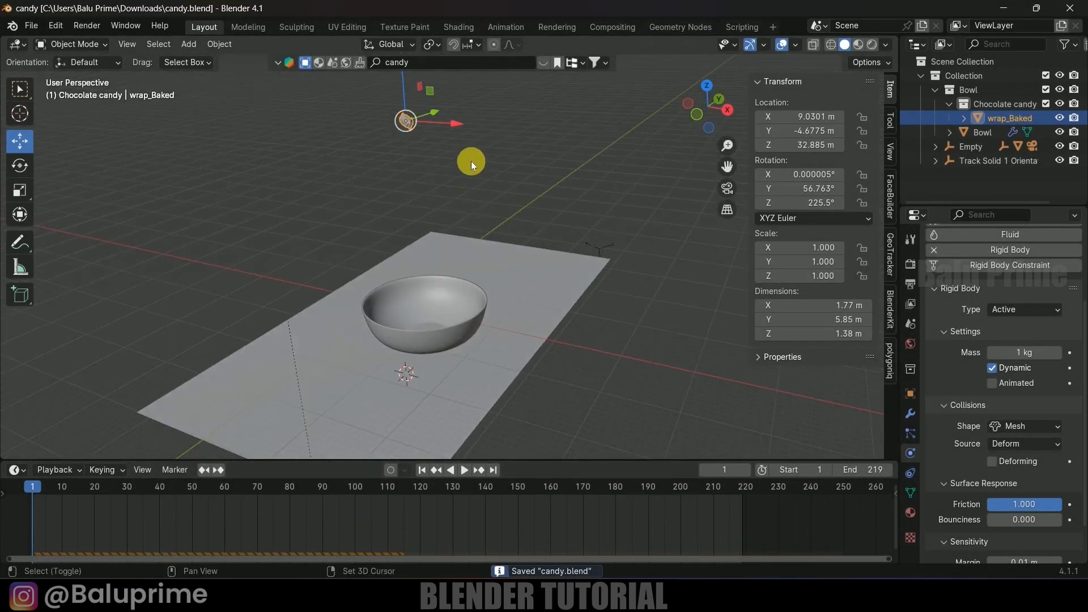
shift+middle_drag(471, 161, 467, 203)
key(KP_7)
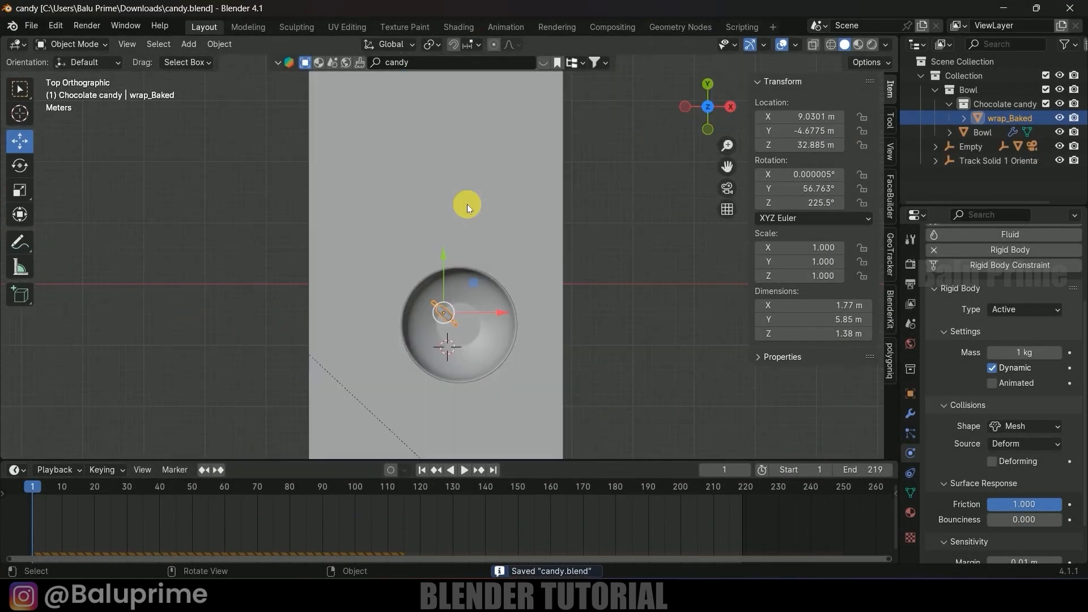
drag(506, 326, 505, 311)
drag(454, 251, 463, 287)
scroll(539, 376, up, 2)
shift+middle_drag(540, 376, 423, 310)
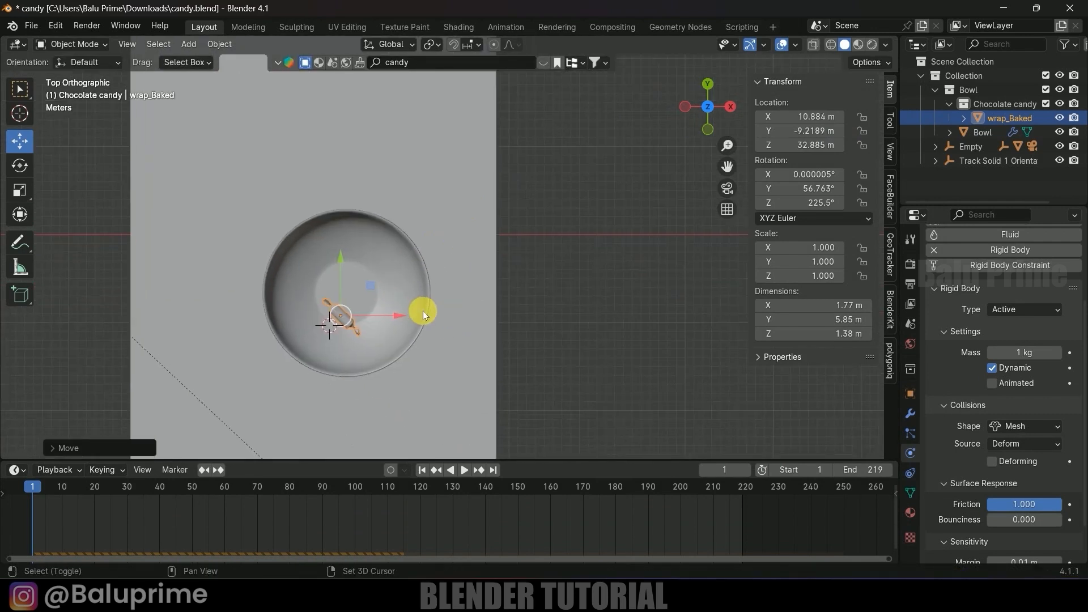
Step: Duplicate the wrapped candy about 5 m along the Y axis, keeping the copy above the bowl
key(shift+d)
key(y)
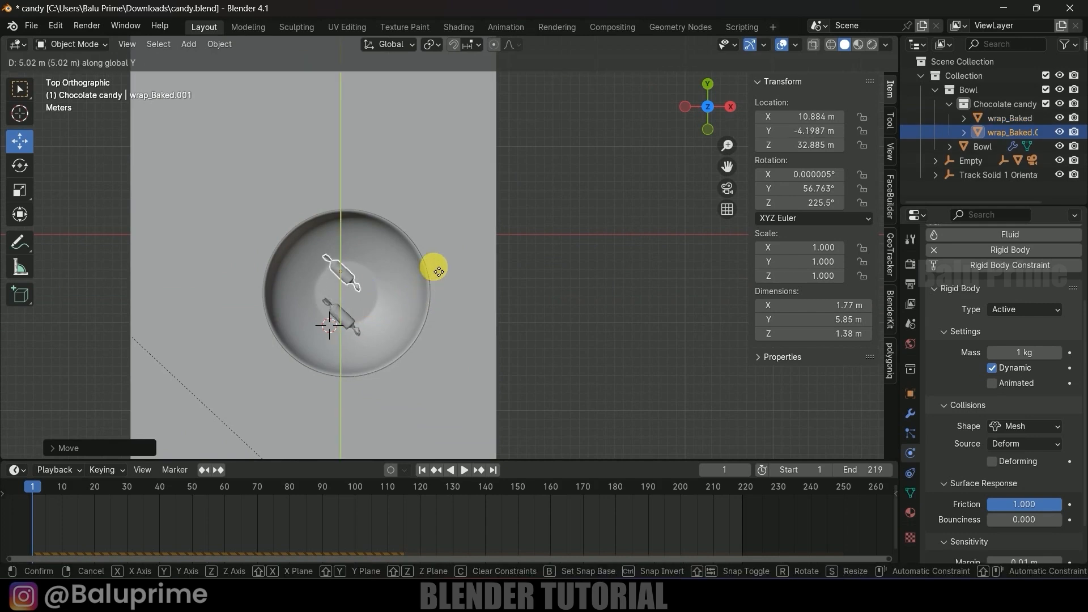
click(435, 268)
Step: Shift both candies toward the bowl's negative X side and duplicate the pair about 5.9 m along the X axis
shift+click(357, 321)
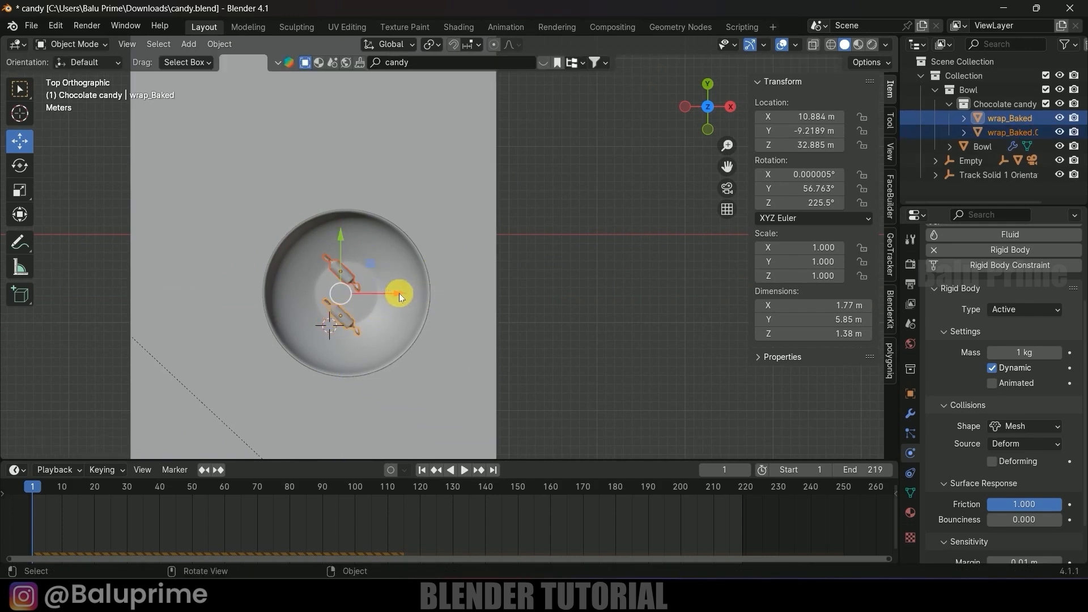
drag(399, 294, 371, 289)
drag(320, 241, 323, 239)
key(shift+d)
key(x)
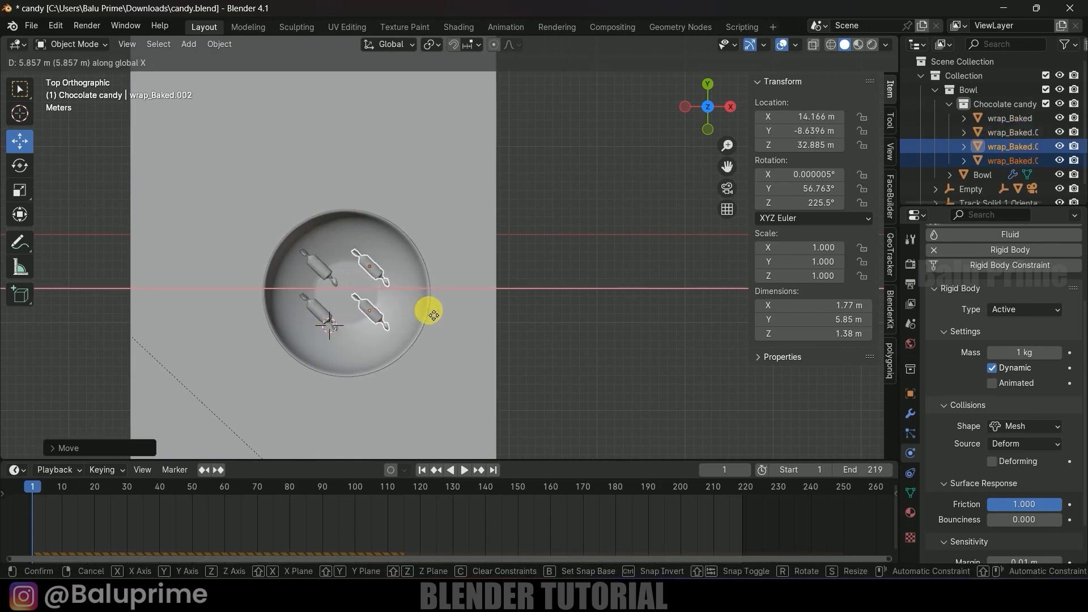
click(434, 315)
Step: Play the simulation to examine how the four candies fall into the bowl, and return to the first frame
middle_drag(473, 331, 471, 219)
key(space)
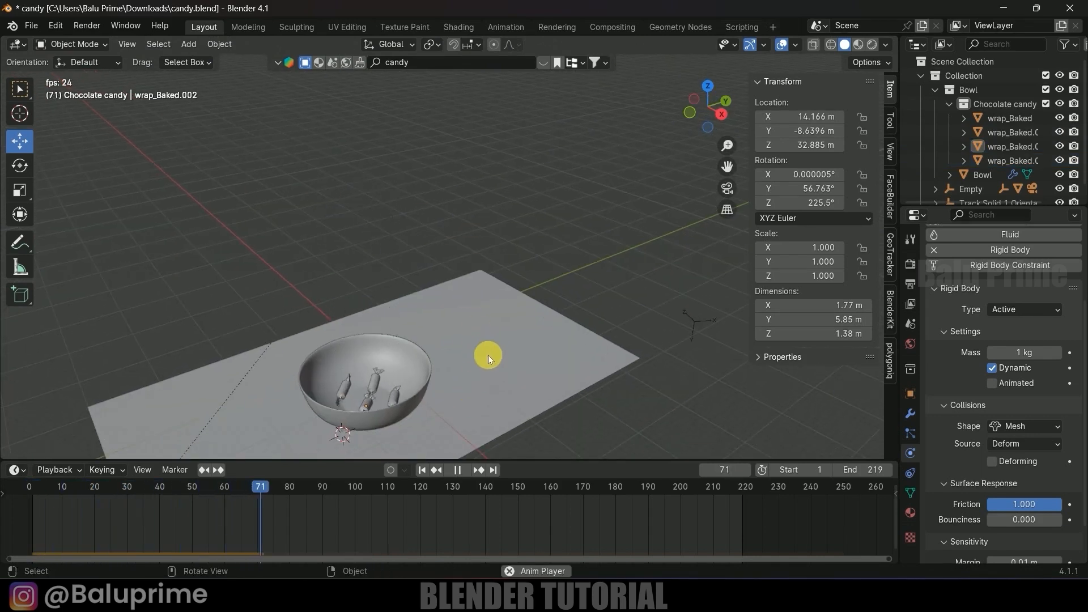
click(457, 469)
click(422, 470)
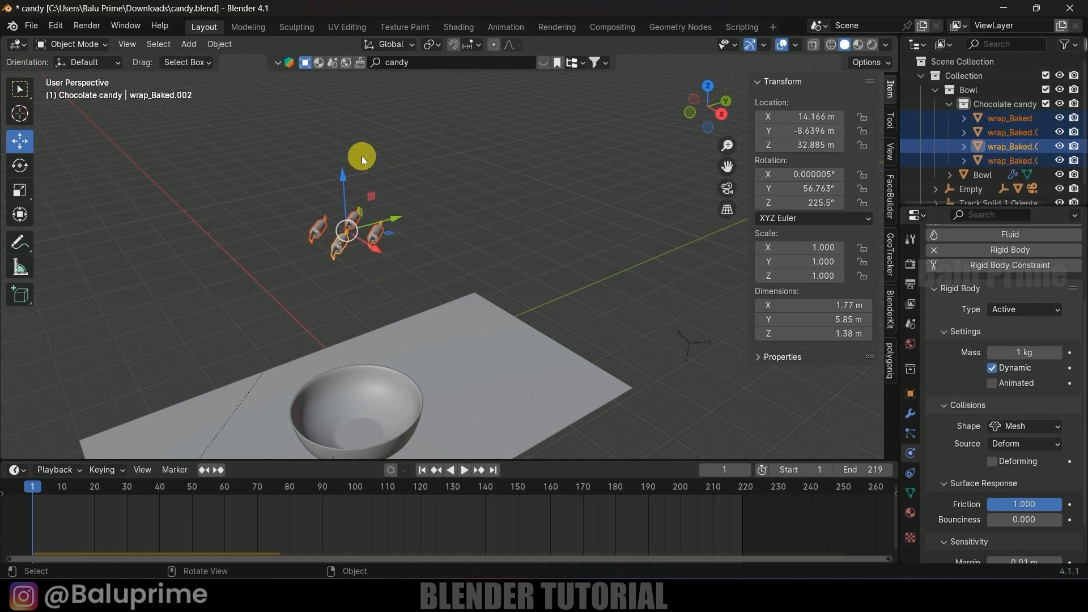
Step: Select all four candies and duplicate them about 4 m upward along the Z axis
click(444, 233)
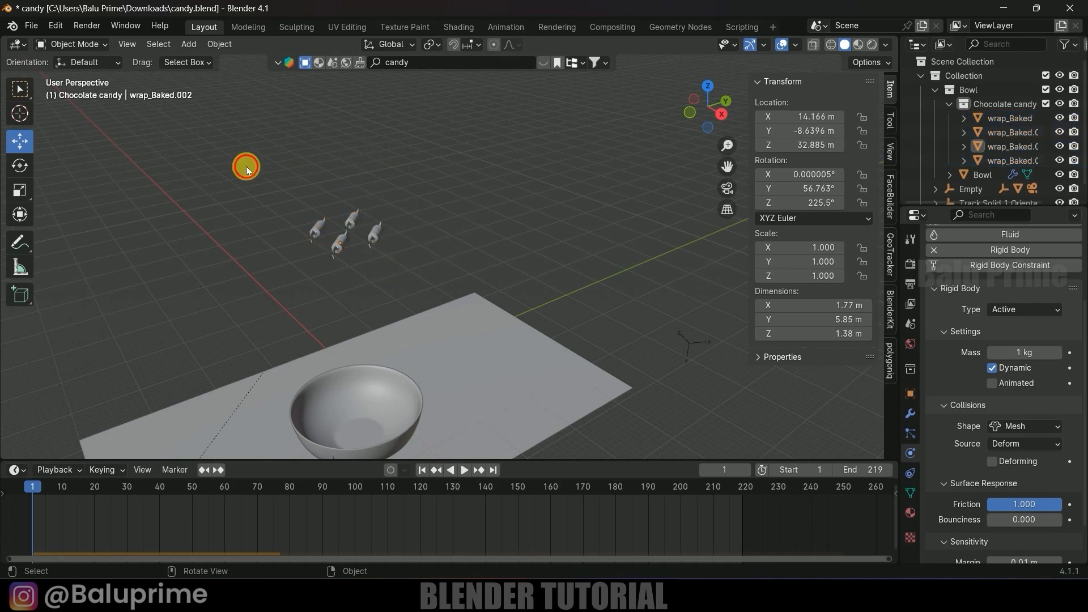
drag(246, 166, 431, 272)
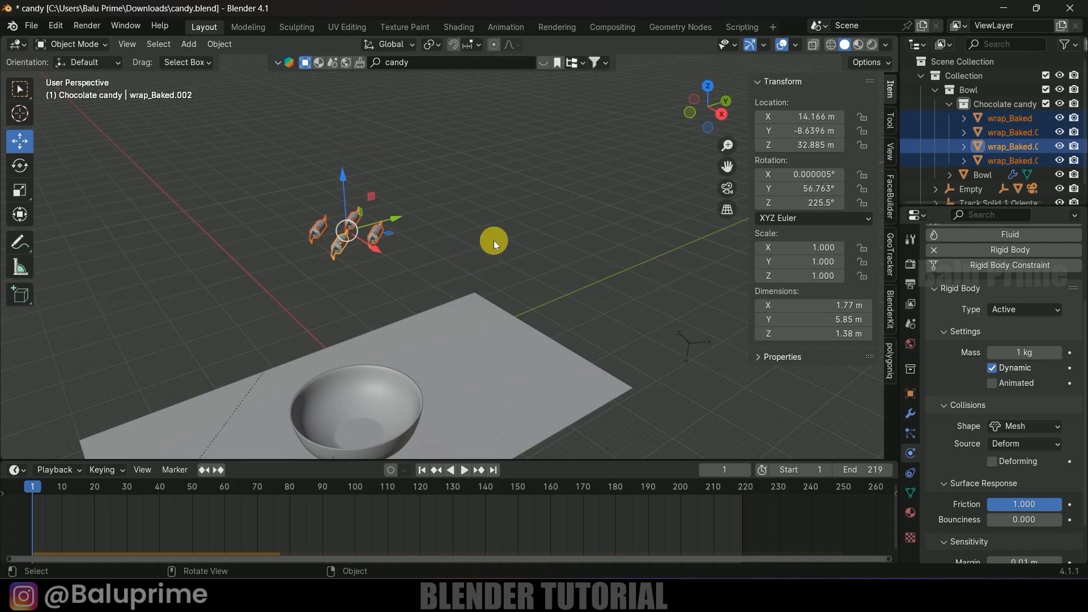
key(shift+d)
key(z)
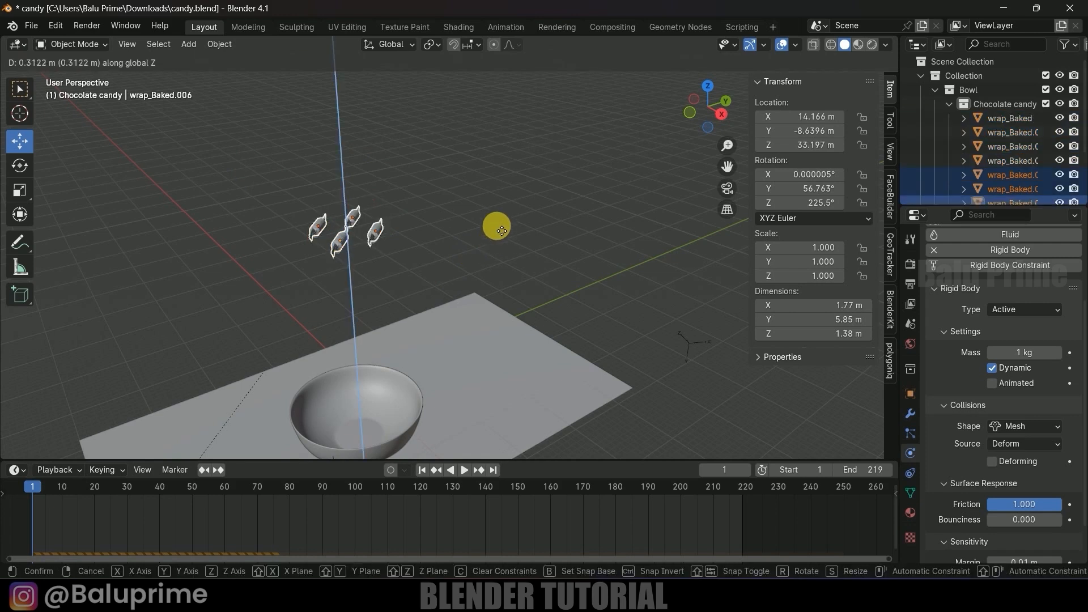
click(499, 204)
Step: Repeat the upward duplication ten more times to build a tall stack of candy layers above the bowl, and save the file
middle_drag(506, 231, 489, 280)
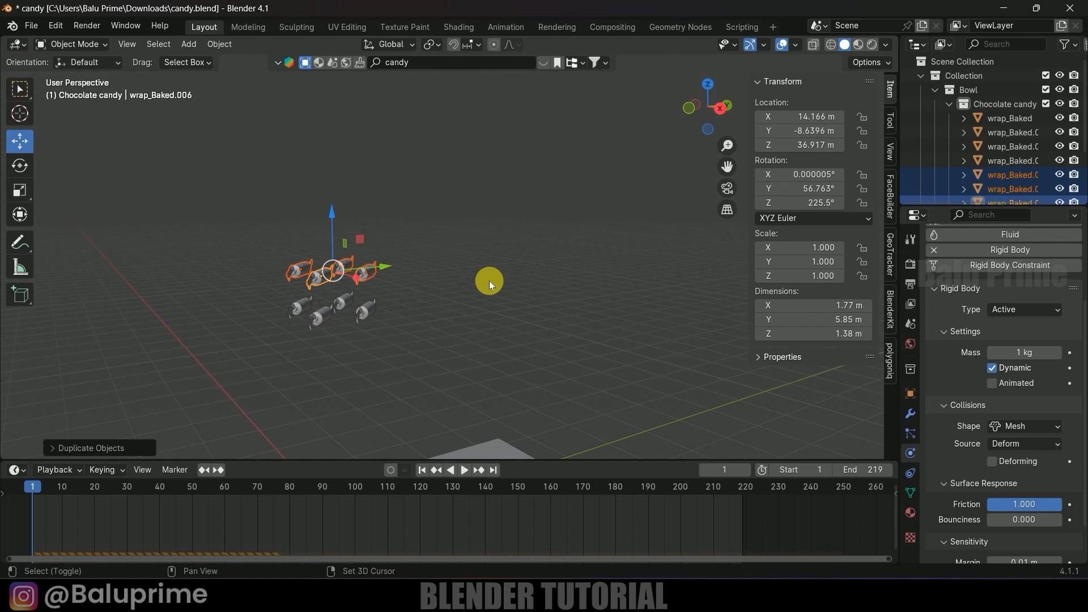
key(shift+r)
key(shift+r)
key(shift+r)
scroll(489, 281, down, 2)
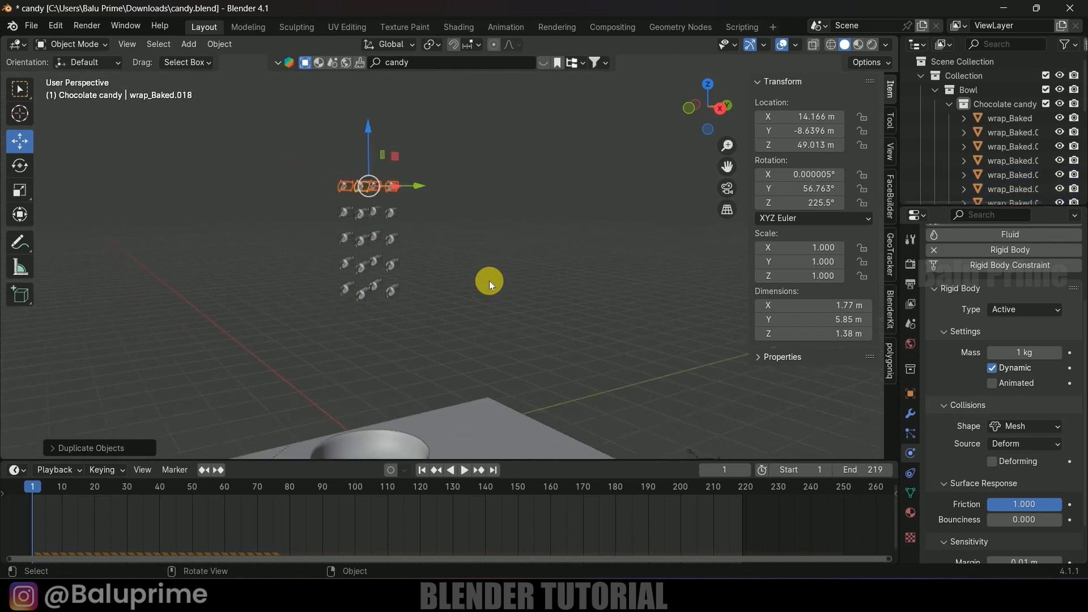
key(shift+r)
key(shift+r)
key(shift+r)
key(shift+r)
key(shift+r)
scroll(489, 281, down, 2)
scroll(489, 280, down, 2)
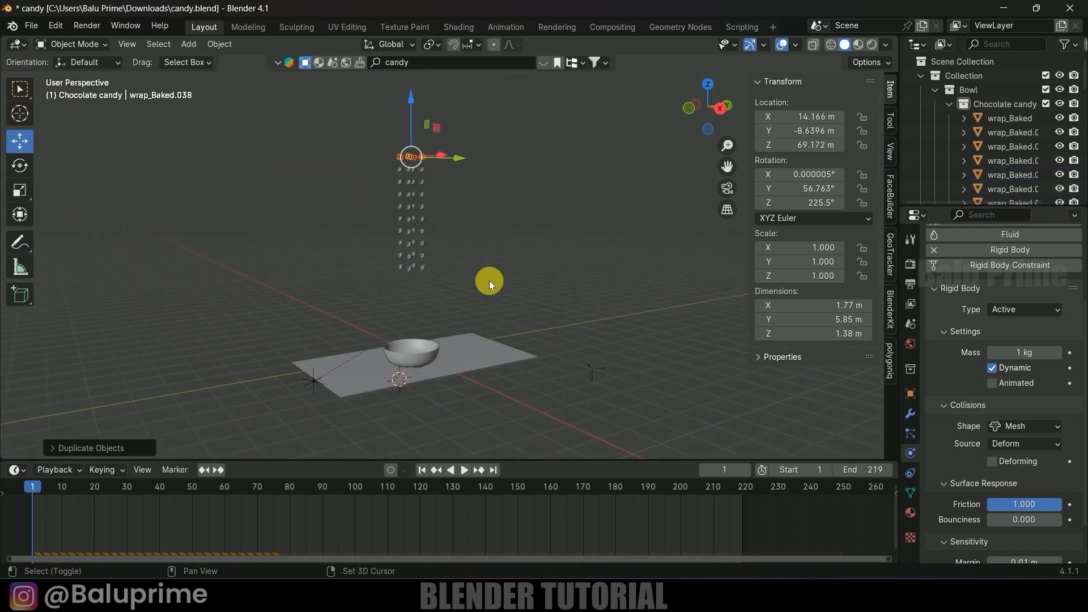
key(shift+r)
key(shift+r)
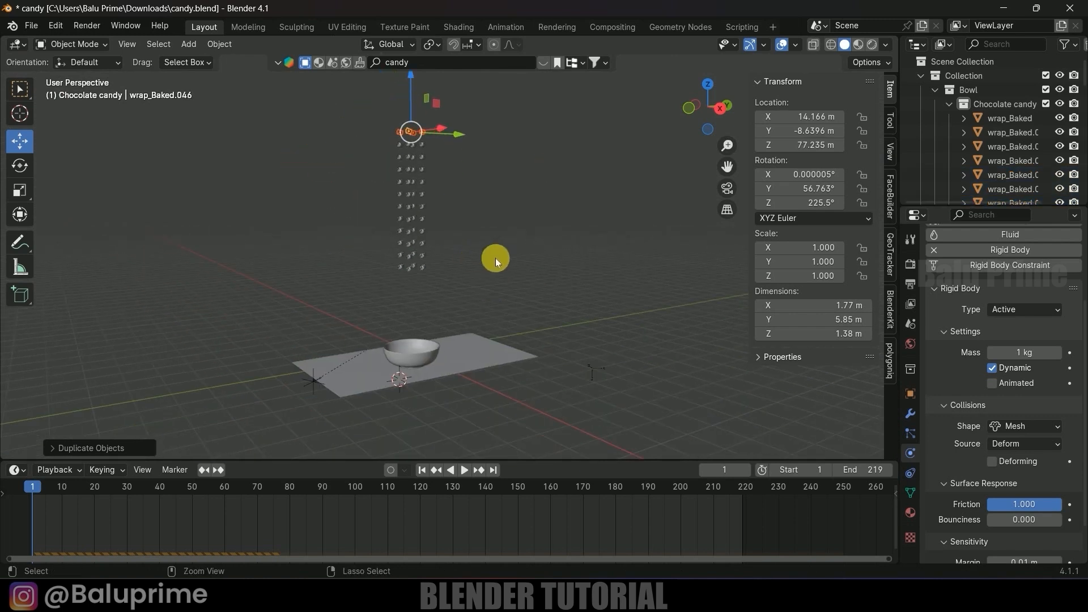
key(ctrl+s)
Step: Select the whole candy stack and apply Randomize Transform to vary the candies' rotation on the X, Y and Z axes
middle_drag(496, 258, 446, 276)
drag(282, 115, 457, 357)
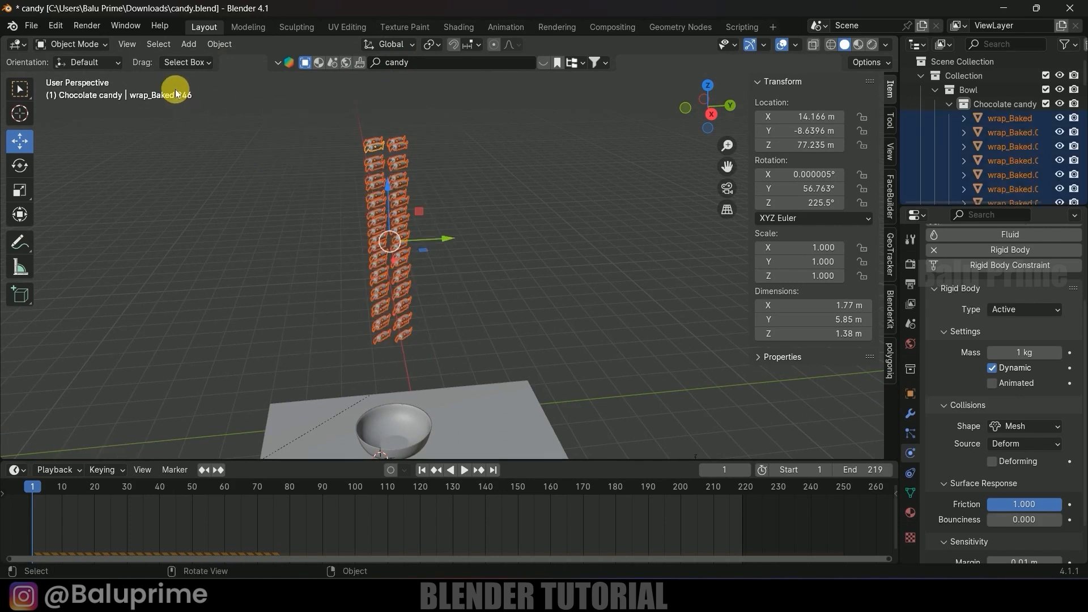
click(158, 45)
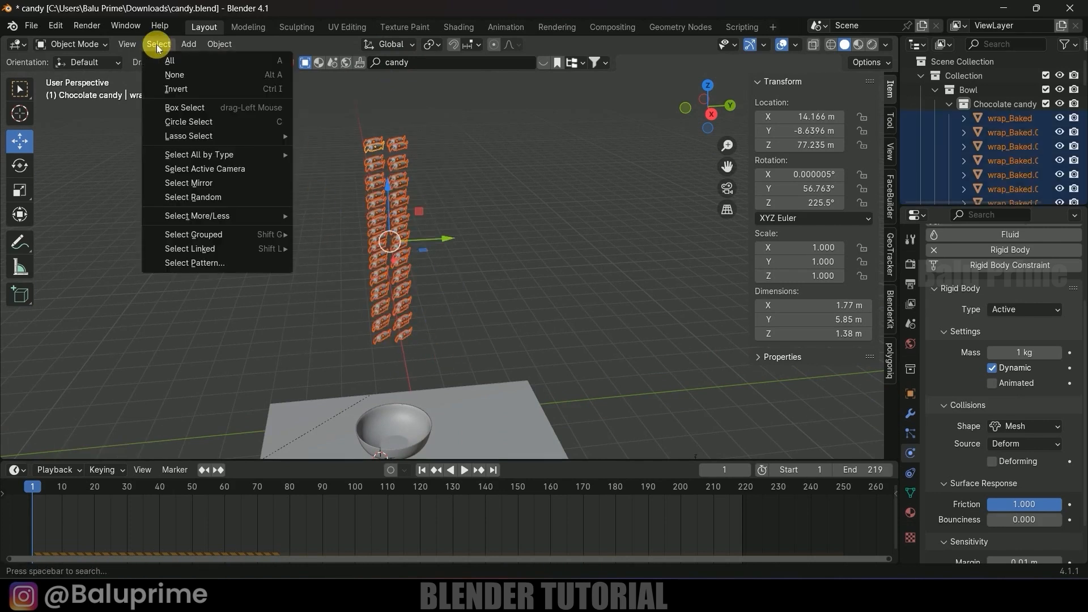
mouse_move(219, 45)
mouse_move(255, 60)
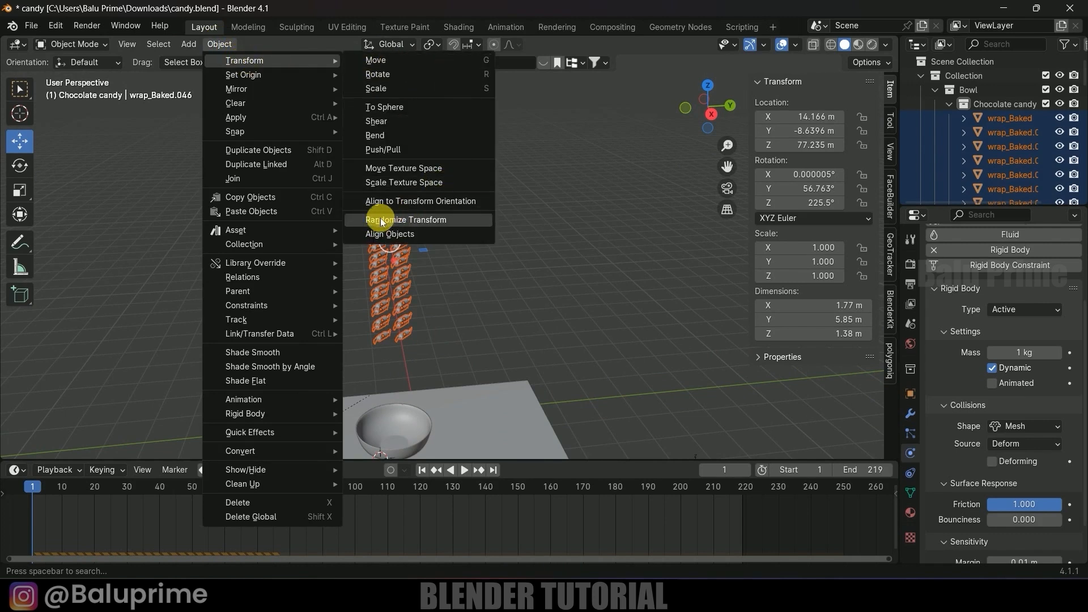
click(395, 223)
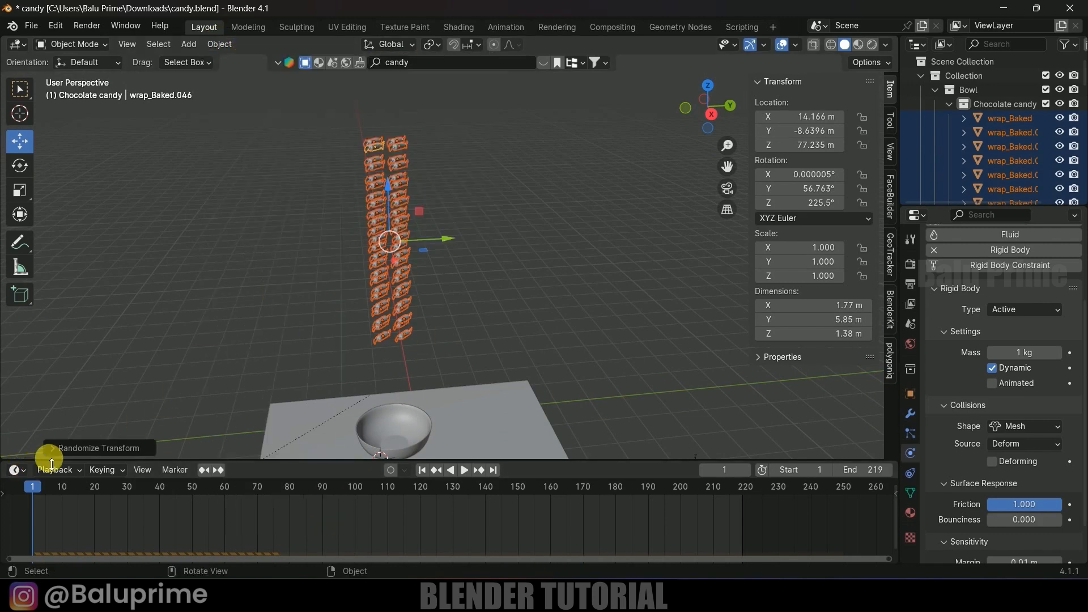
click(54, 449)
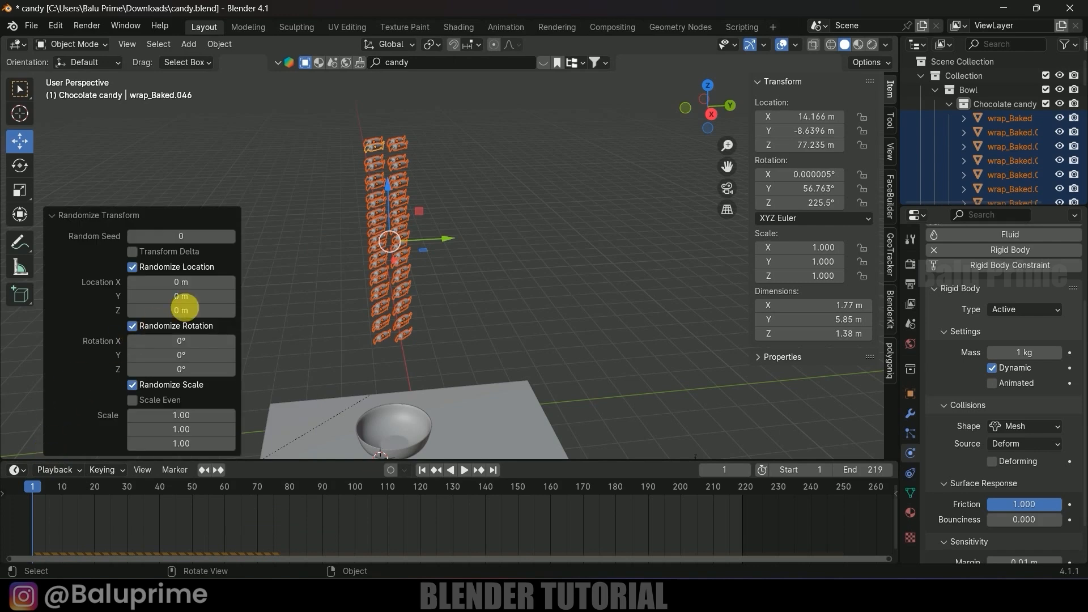
drag(170, 347, 578, 343)
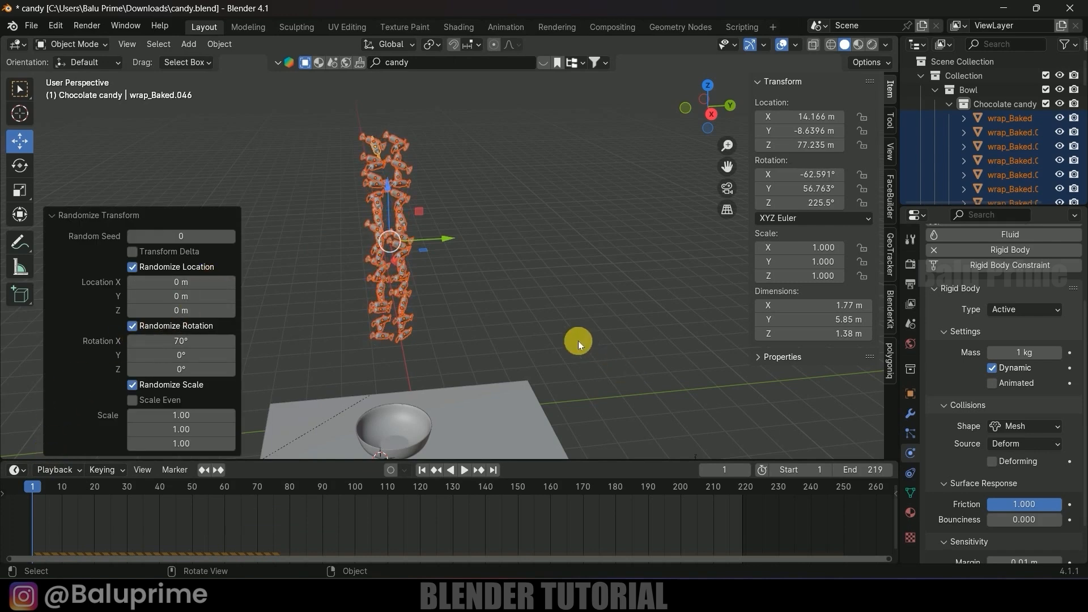
drag(180, 341, 190, 369)
scroll(449, 268, up, 4)
middle_drag(401, 229, 502, 253)
click(561, 299)
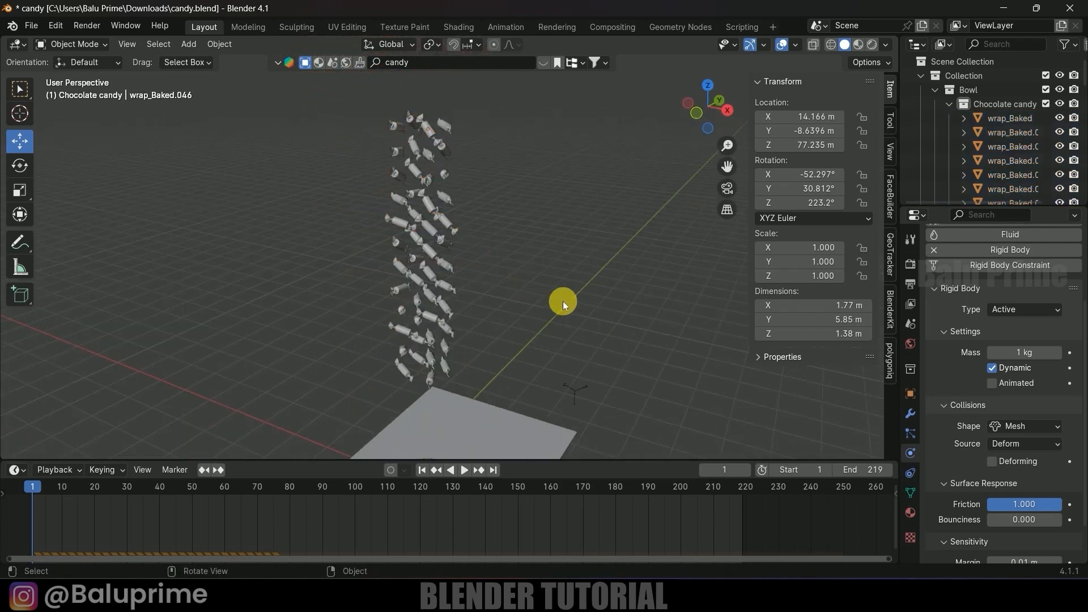
Step: Play the simulation to examine how the randomized candies fill the bowl, and return to the first frame
scroll(544, 284, down, 4)
key(space)
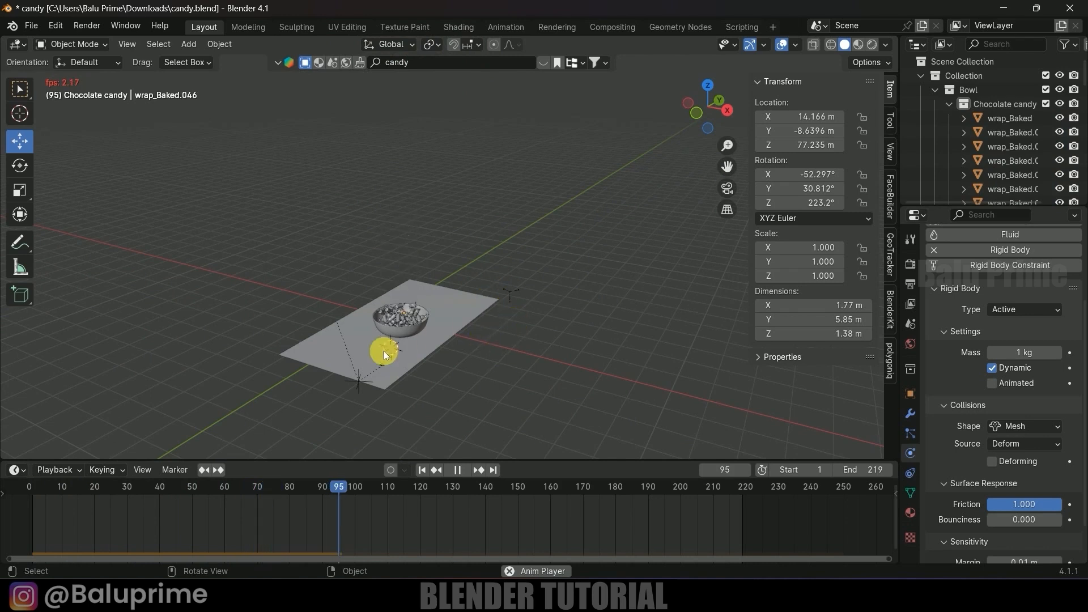
key(space)
scroll(404, 366, up, 3)
shift+middle_drag(410, 356, 419, 263)
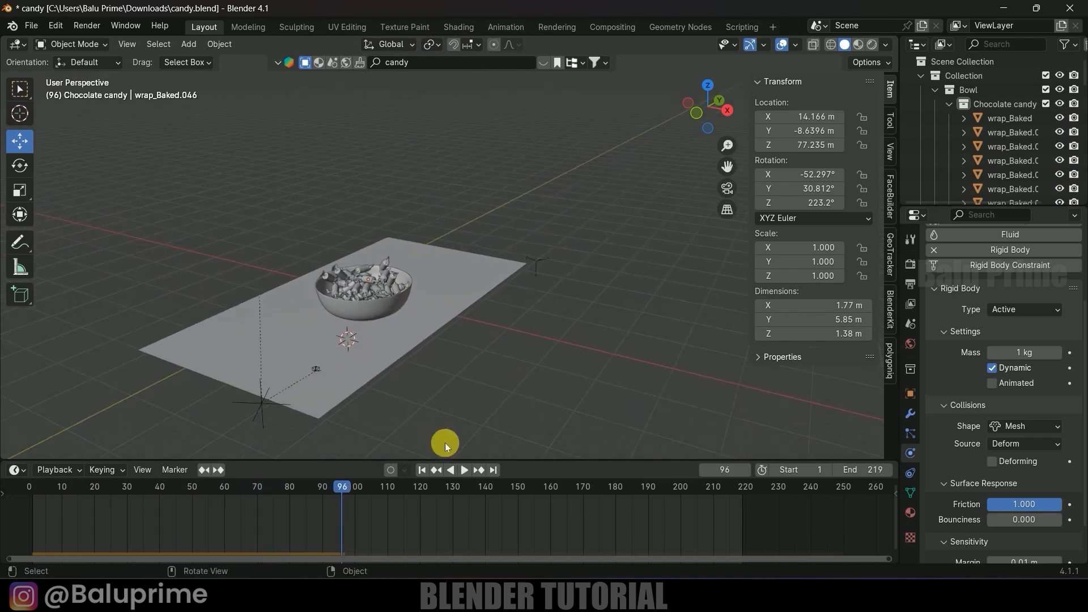
click(421, 470)
Step: Duplicate the entire candy stack about 49 m upward along the Z axis and save the file
shift+middle_drag(444, 202, 440, 272)
scroll(435, 266, down, 2)
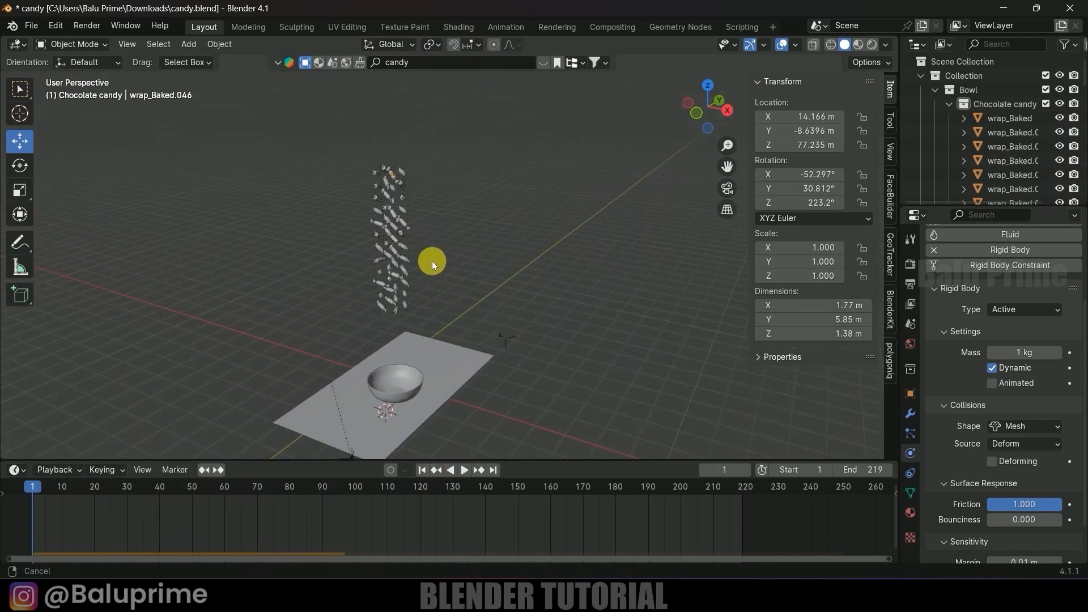
drag(317, 138, 458, 323)
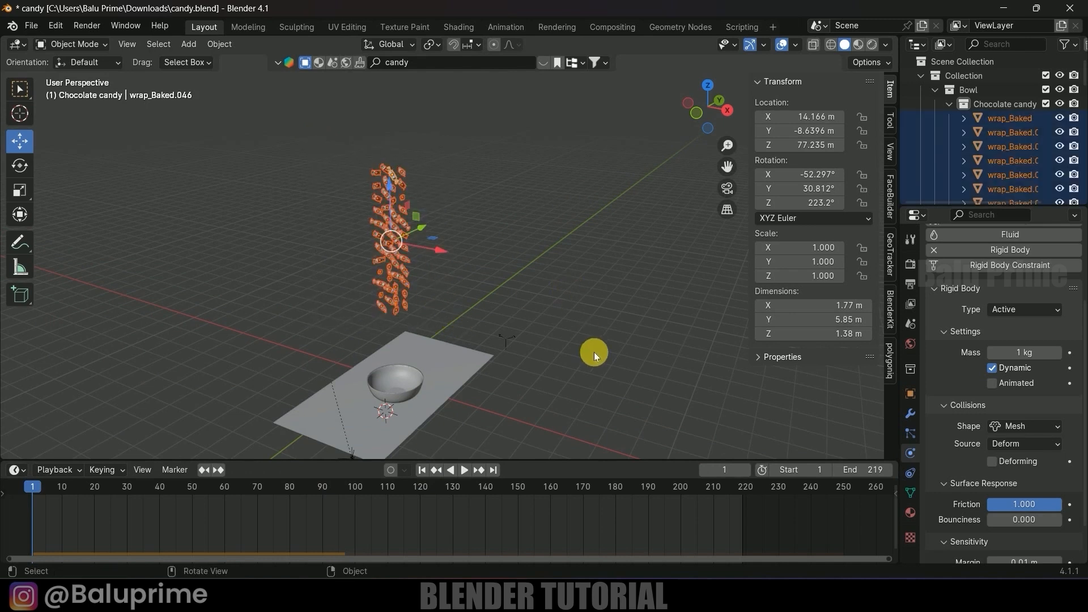
key(shift+d)
key(z)
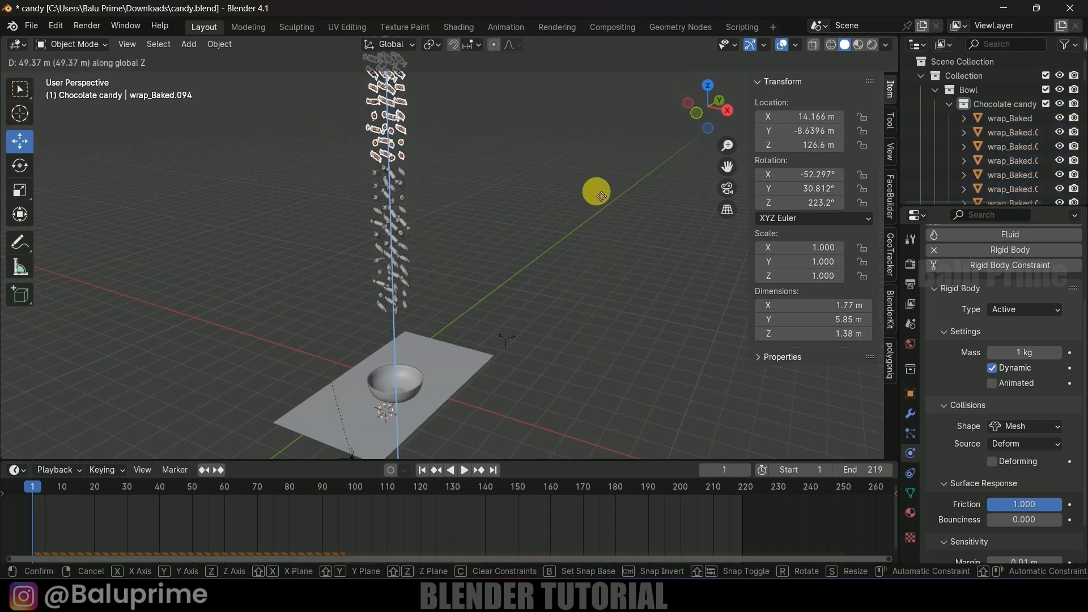
click(595, 189)
middle_drag(534, 234, 391, 357)
key(ctrl+s)
Step: Select the Track Solid 1 plane and, in Edit Mode, extend its positive X edge outward along the X axis
scroll(519, 294, down, 1)
click(425, 332)
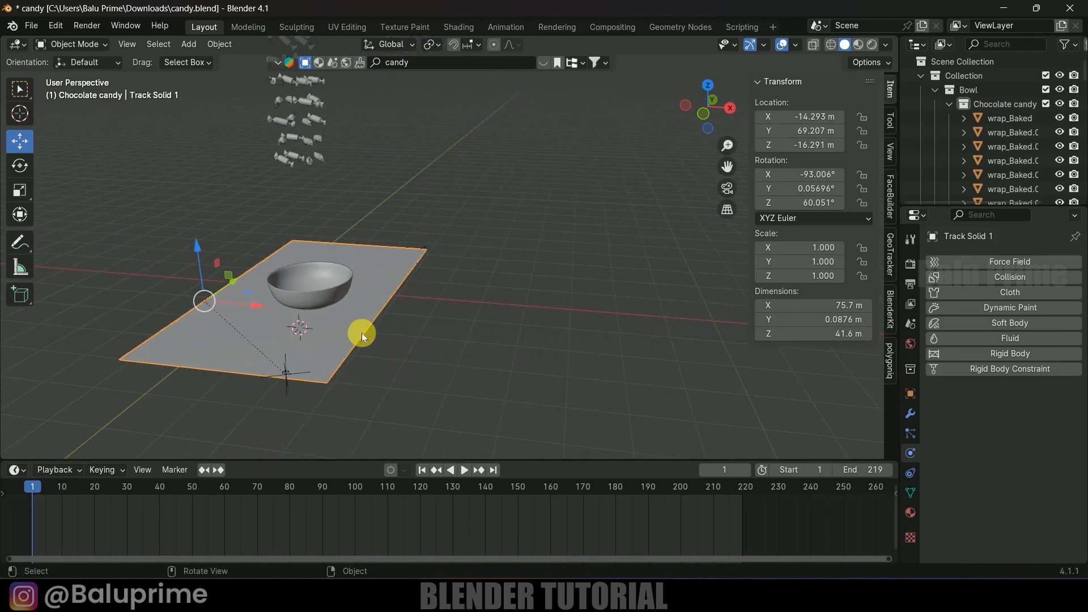
key(Tab)
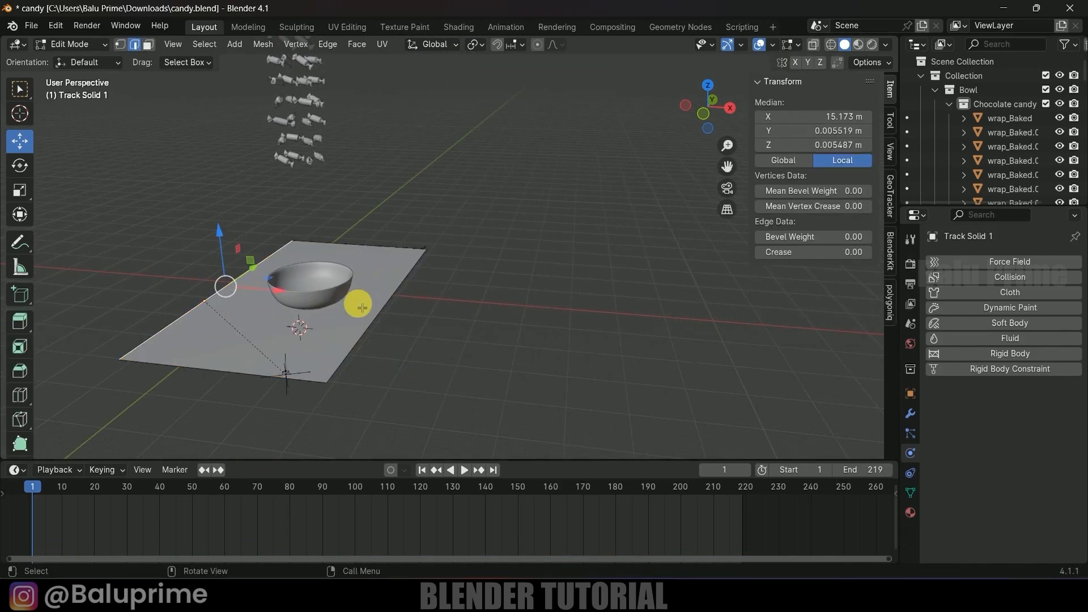
click(387, 313)
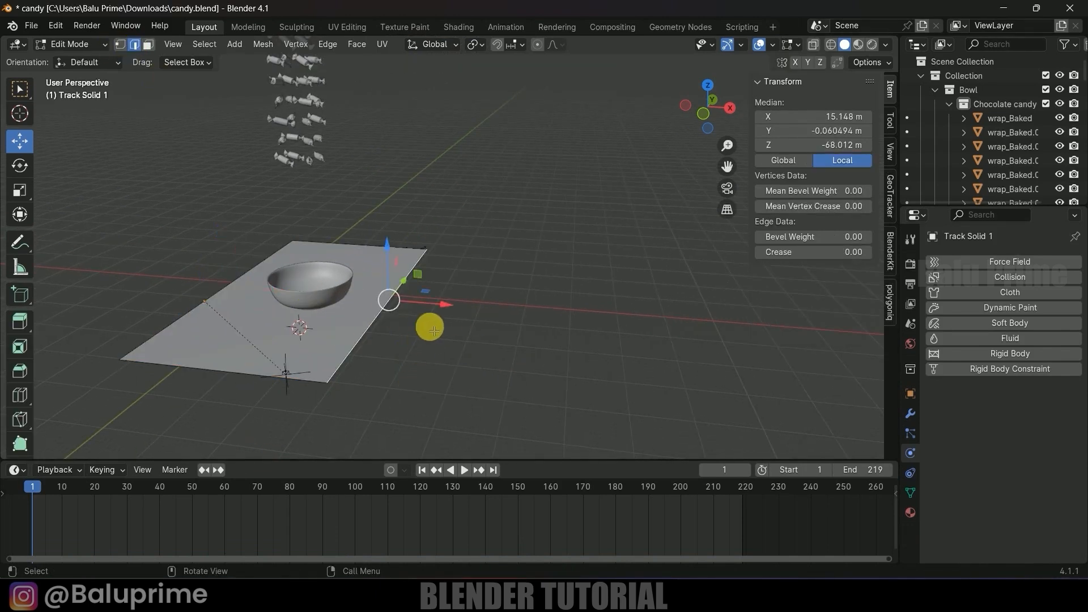
drag(427, 323, 545, 323)
Step: Extend the plane's far edge about 16.7 m along Y, pull the opposite edge outward, and return to Object Mode
click(436, 240)
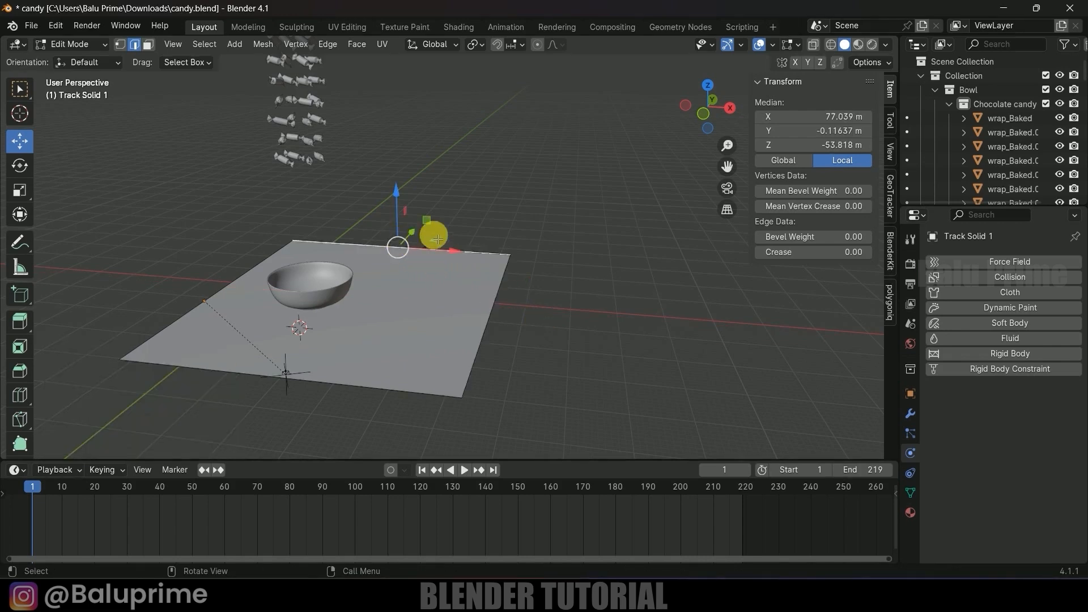
drag(422, 229, 442, 212)
key(ctrl+z)
middle_drag(487, 276, 321, 329)
drag(594, 242, 646, 294)
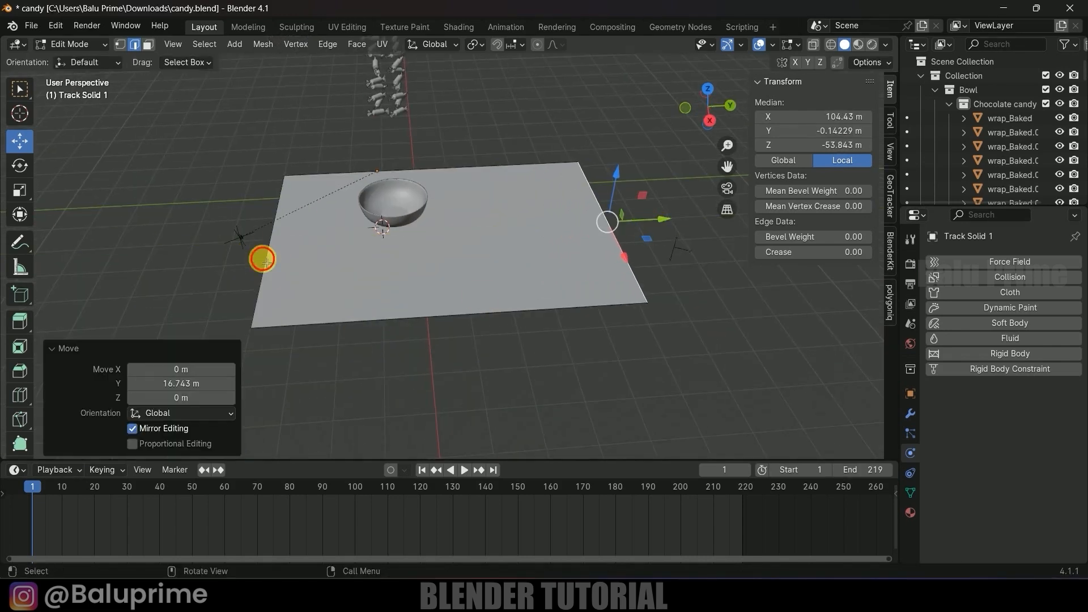
click(262, 259)
drag(340, 241, 243, 240)
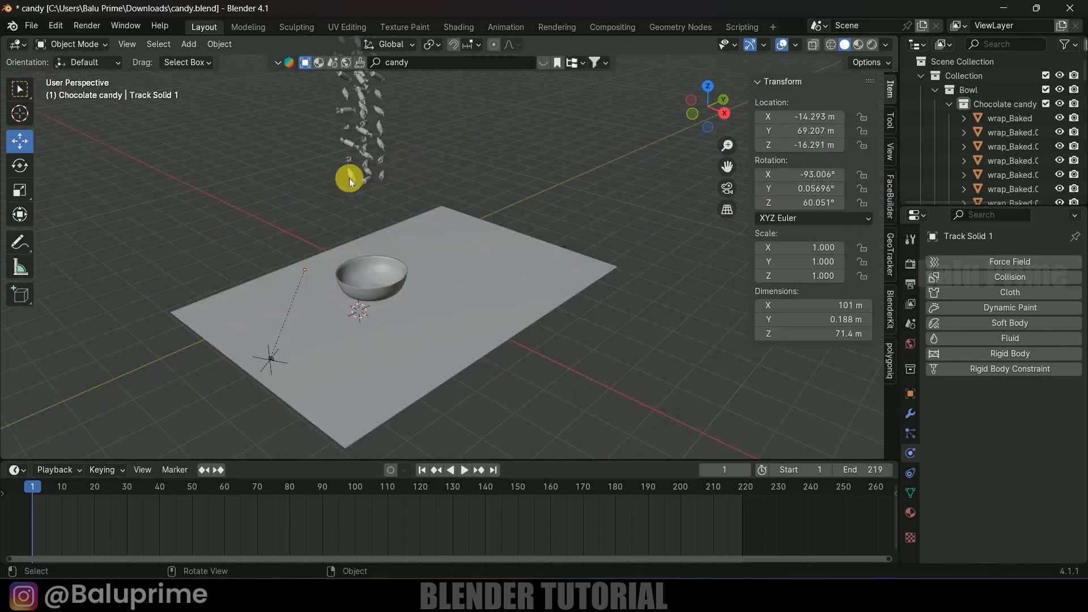
click(368, 181)
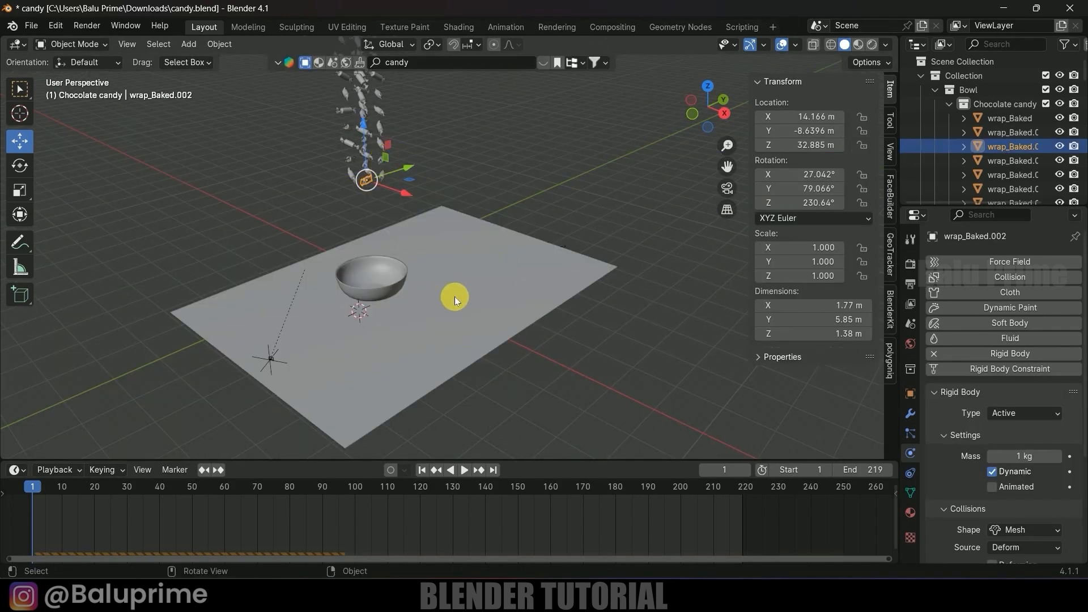
click(557, 219)
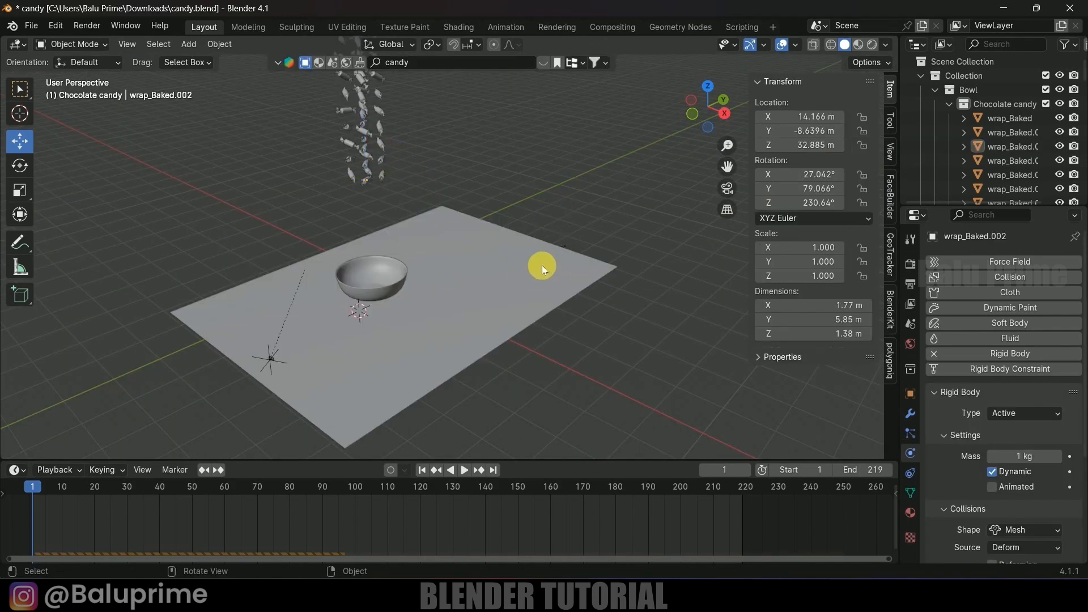
Step: Add a rigid body to the Track Solid 1 plane and set its type to Passive
click(458, 288)
click(1032, 355)
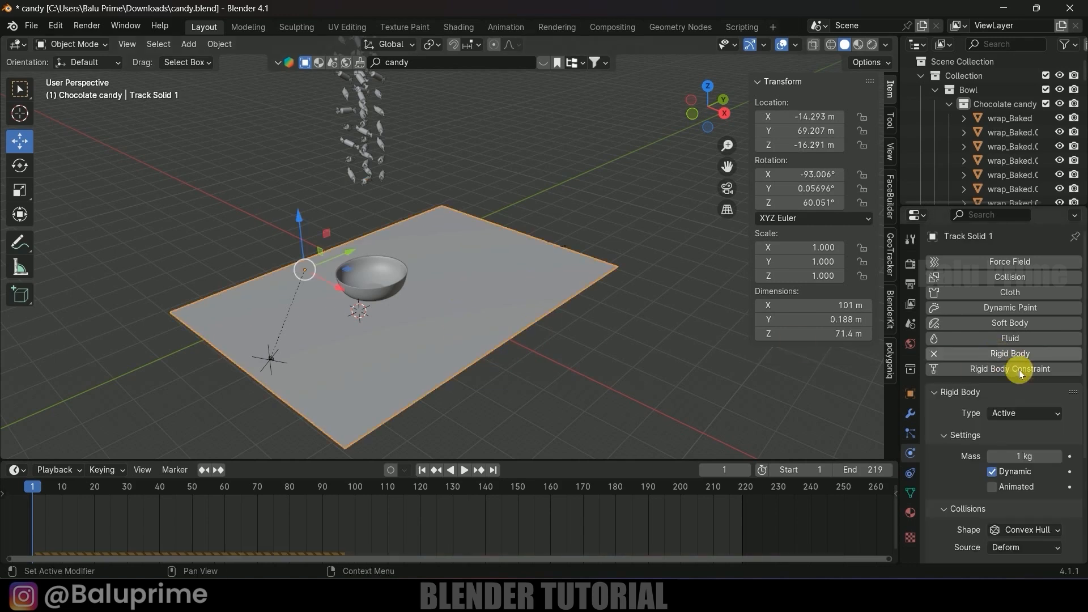
click(1015, 414)
click(1012, 444)
Step: Give the plane's rigid body a Convex Hull shape, friction 1 and a 0.01 m collision margin, and save the file
scroll(1011, 425, down, 4)
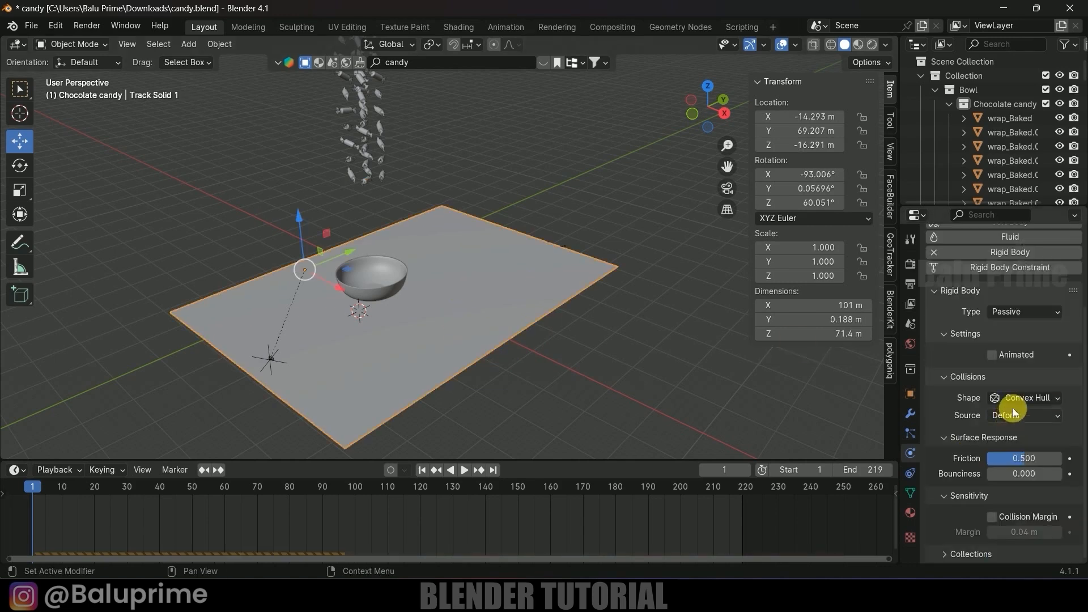
click(1015, 398)
click(972, 491)
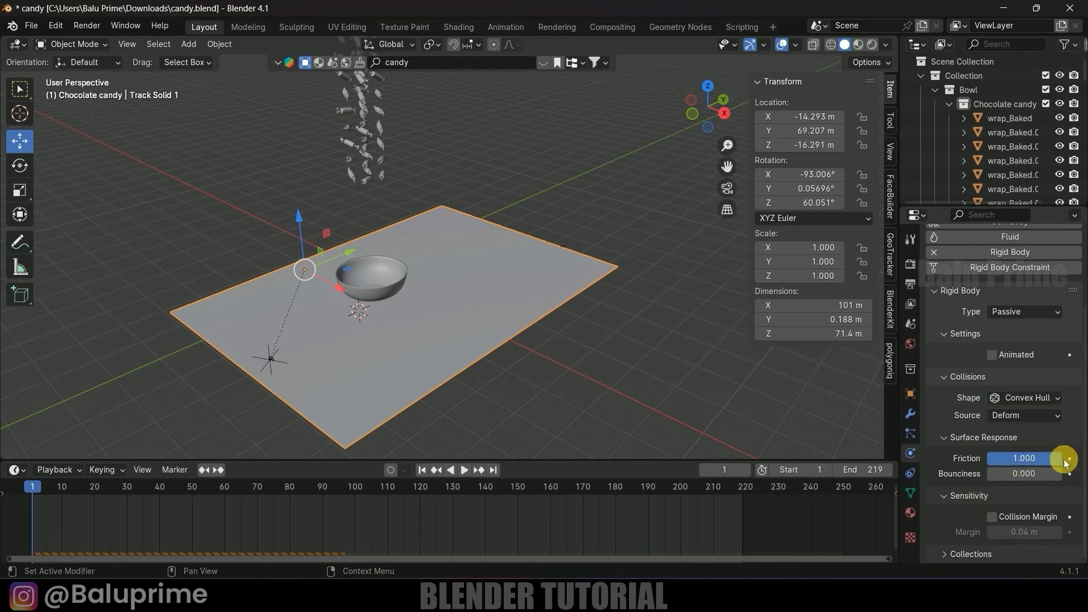
click(993, 518)
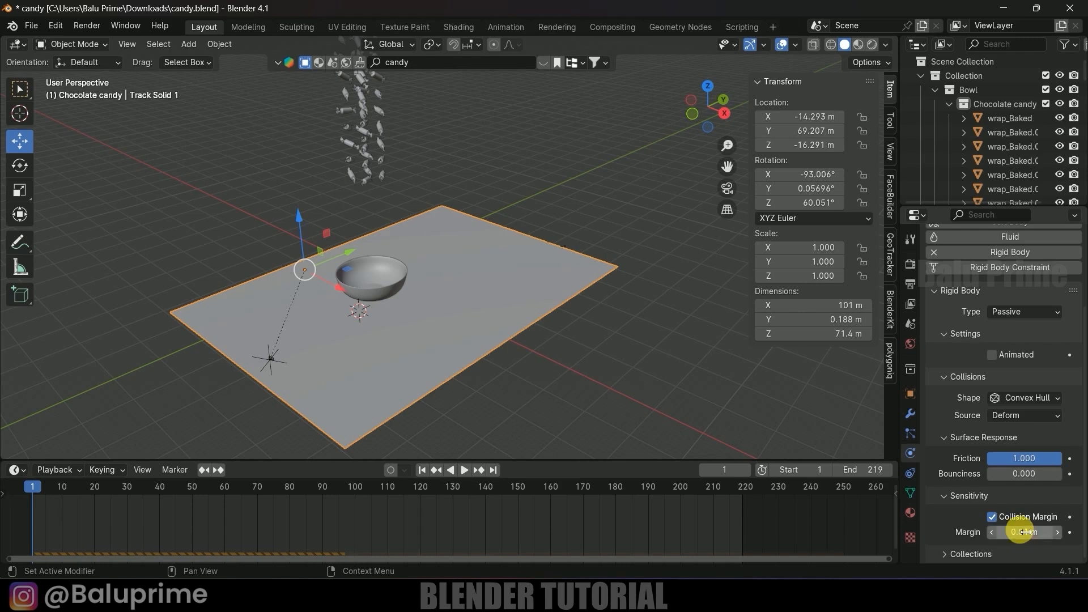
key(ctrl+s)
Step: Search the BlenderKit models for "milk packet" and place the red Olper's Milk Pack beside the bowl
middle_drag(561, 275, 388, 325)
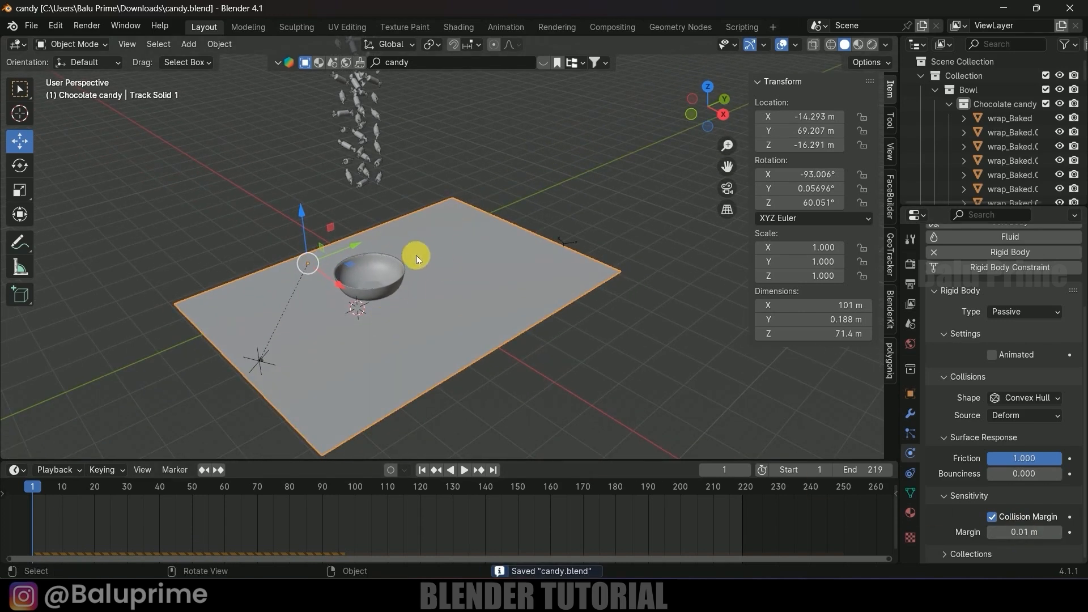
click(426, 63)
text(m)
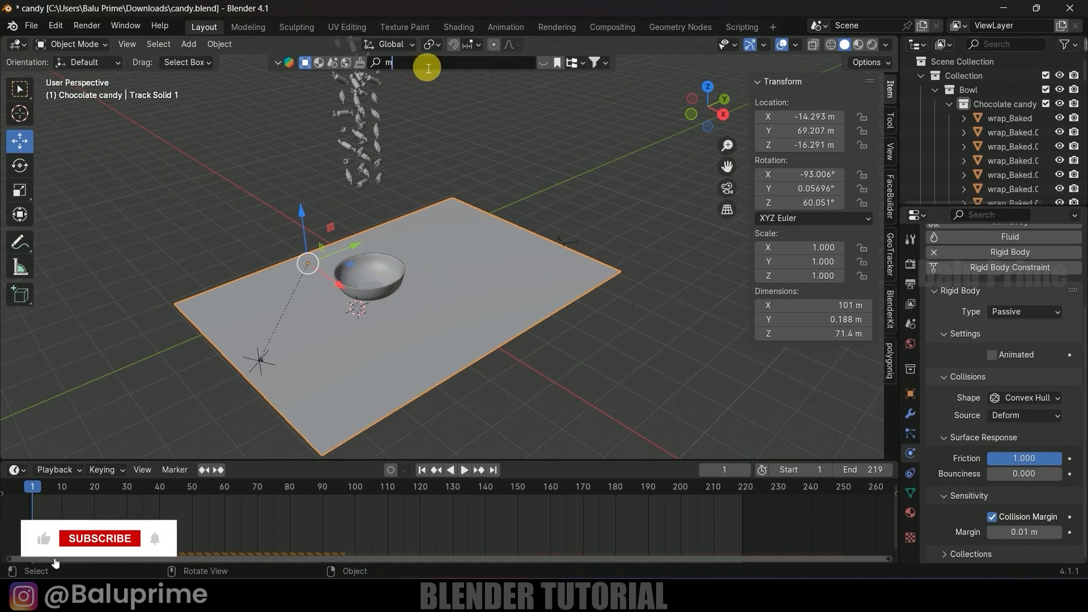
text(ilk pack)
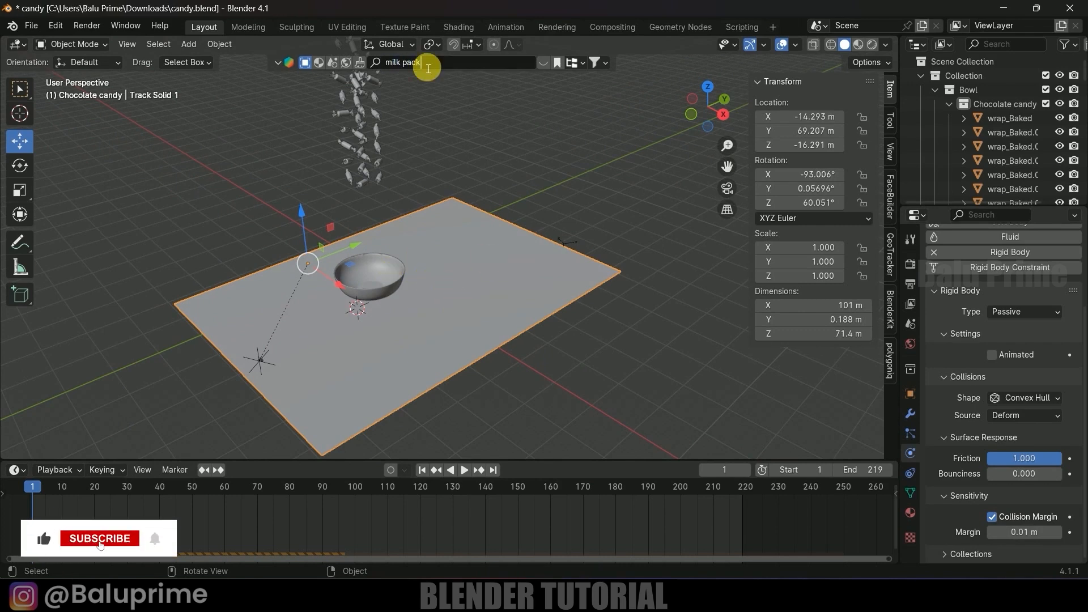
text(et)
key(Return)
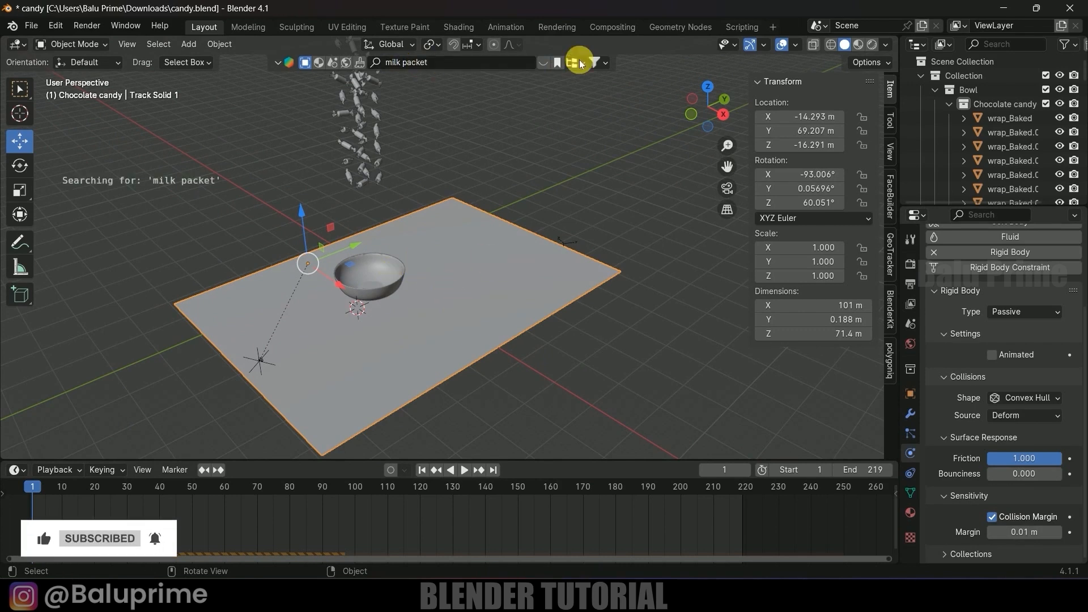
click(543, 63)
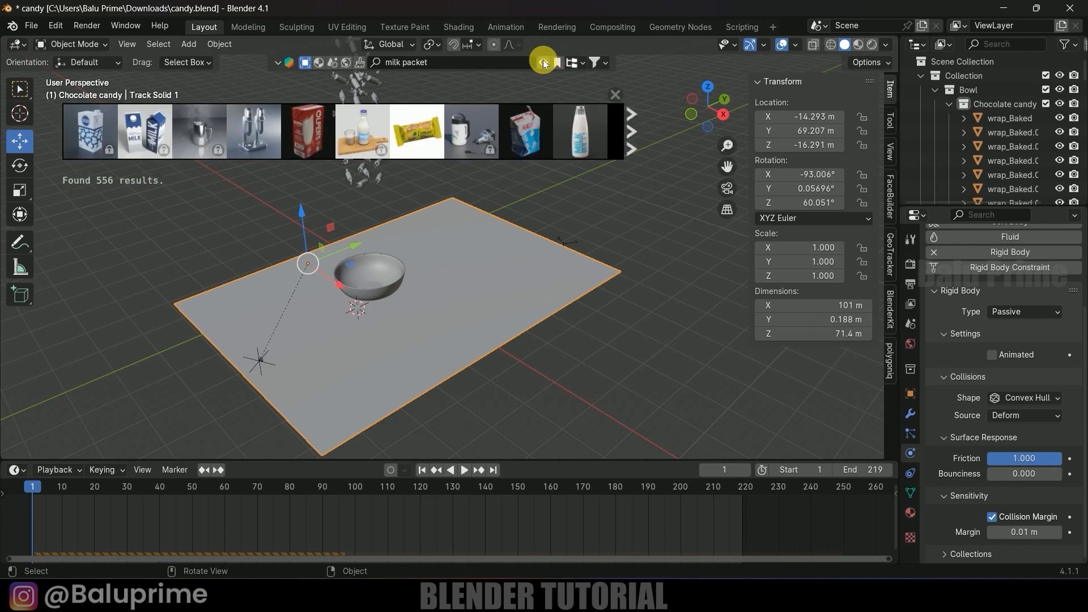
mouse_move(324, 129)
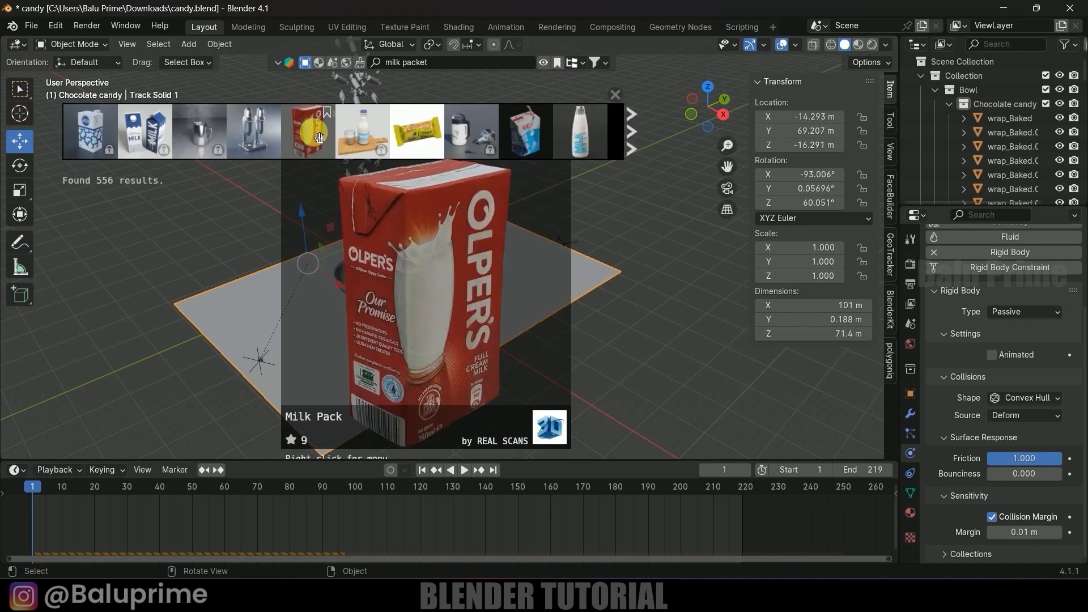
drag(320, 136, 356, 306)
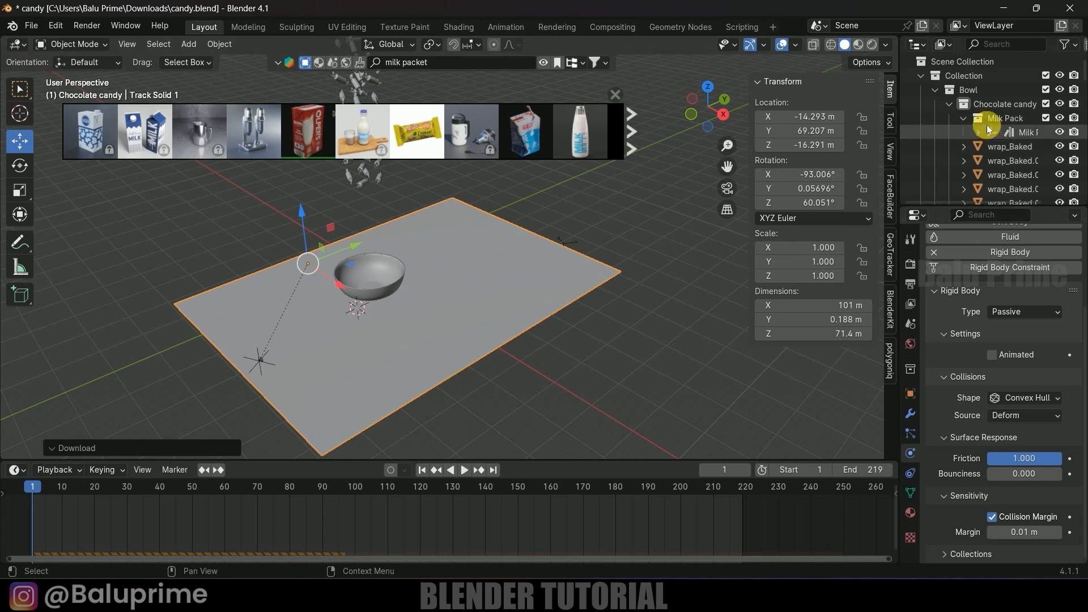
Step: Select the Milk Pack collection's objects and scale the pack up to about 218 on all axes
right_click(989, 123)
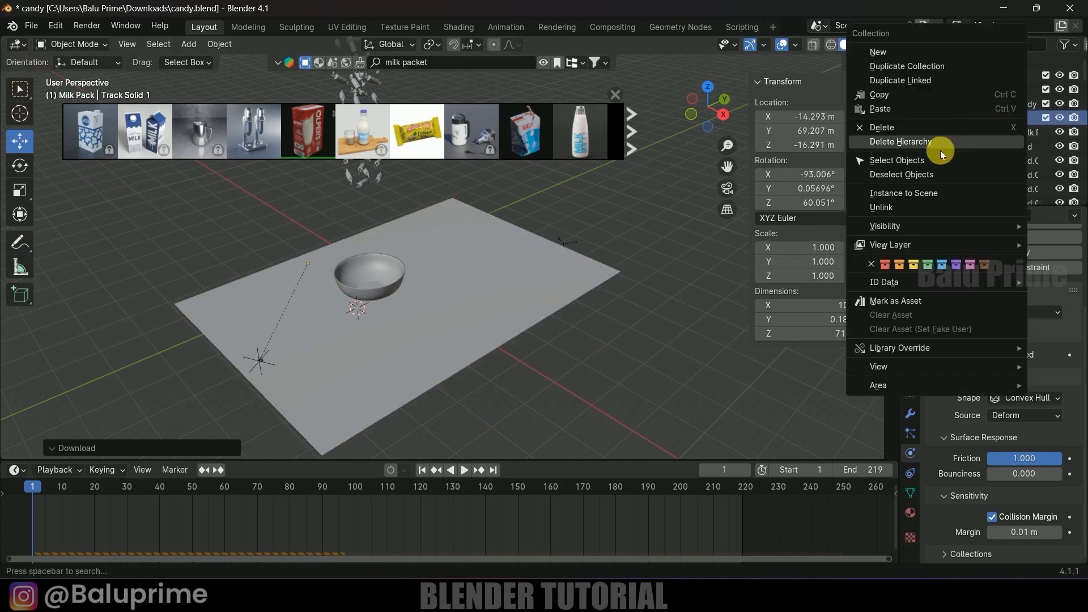
click(870, 145)
key(s)
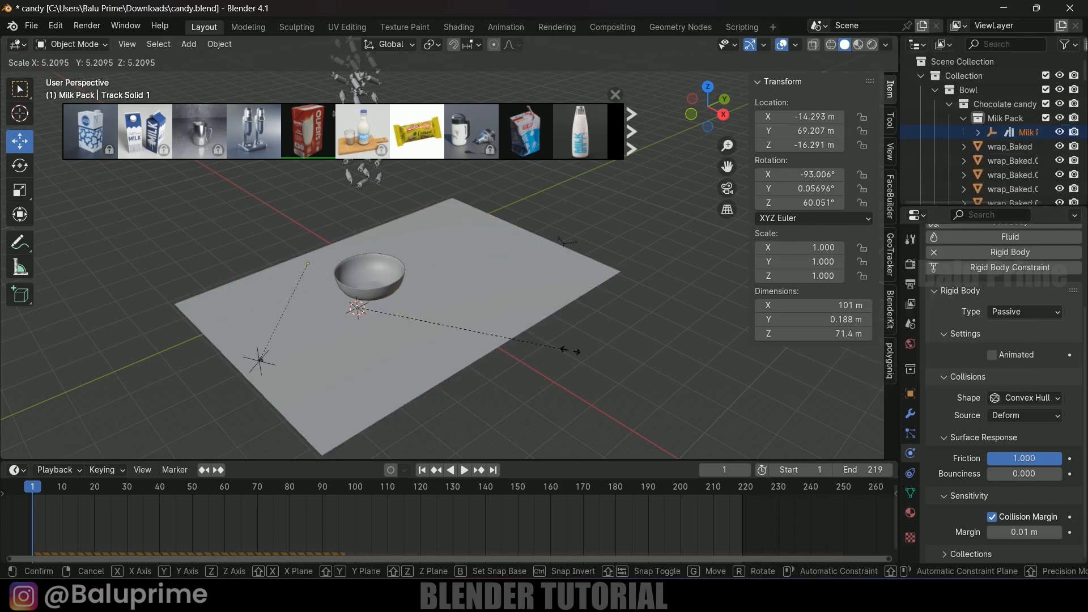
click(724, 377)
click(353, 205)
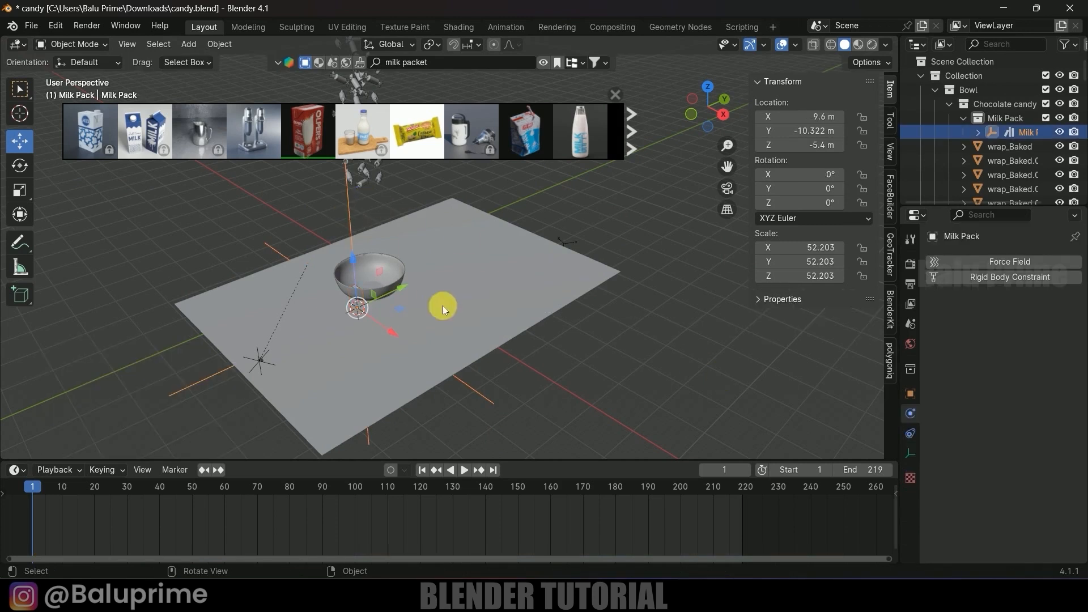
key(s)
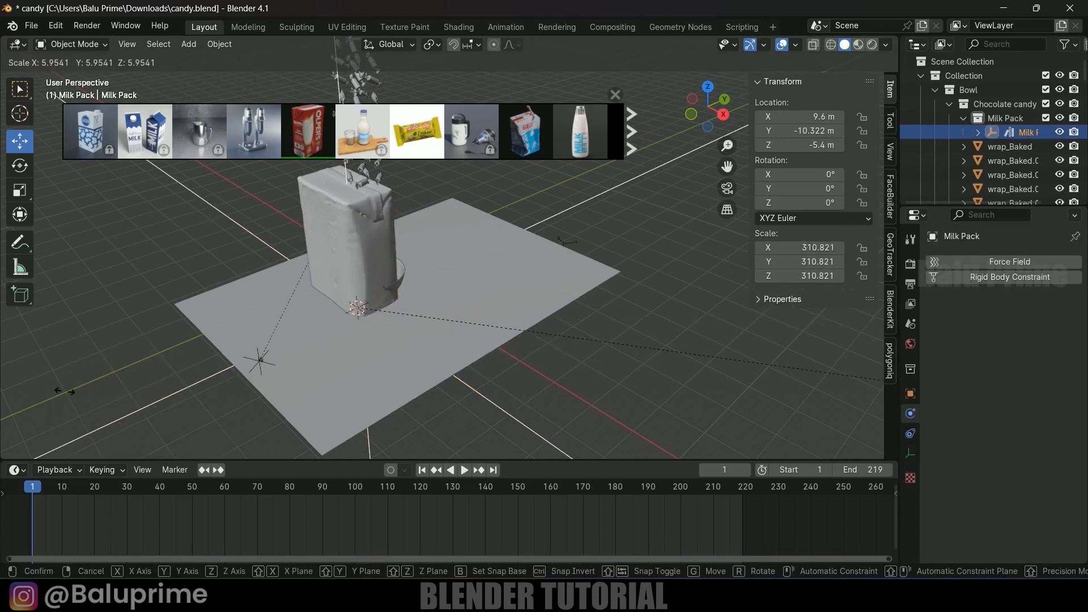
click(466, 295)
Step: Move the milk pack about 23.1 m along Y, raise it to about Z -0.32 m on the plane, and save the file
drag(420, 287, 468, 369)
middle_drag(469, 369, 502, 295)
key(g)
key(z)
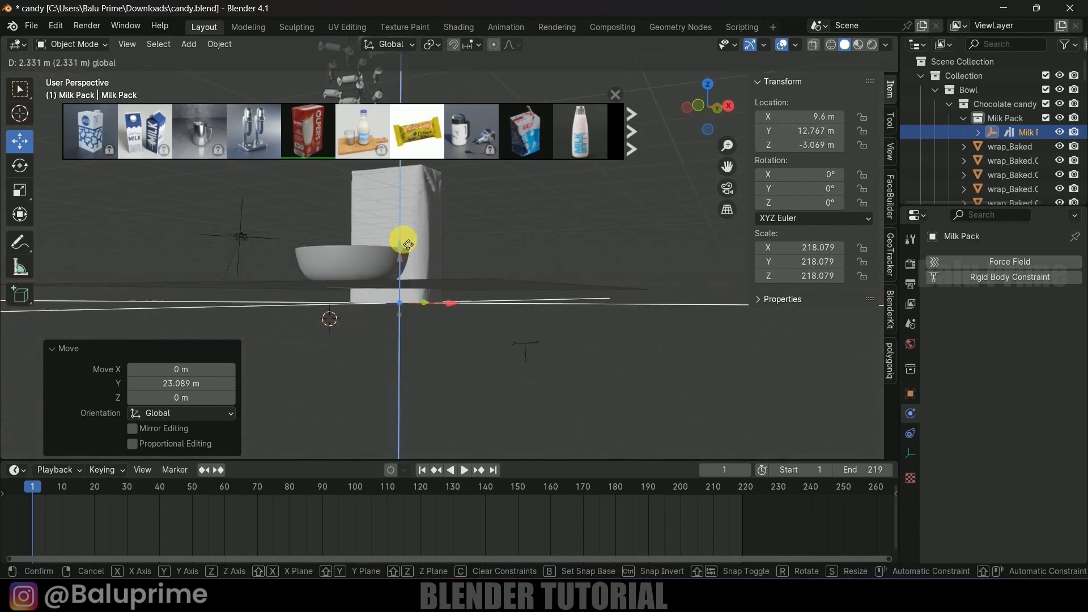
click(446, 287)
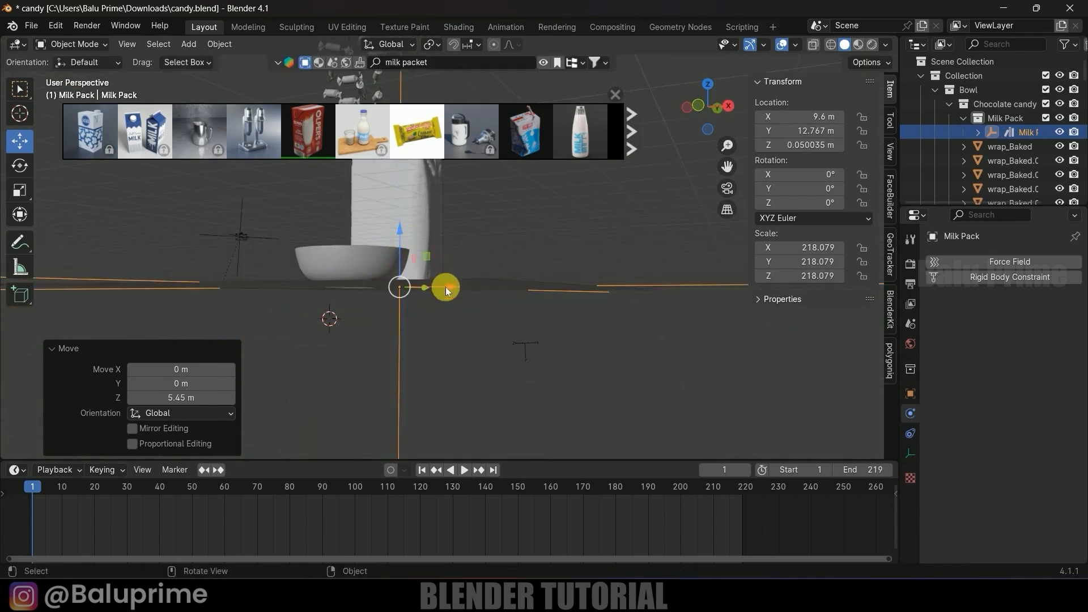
key(ctrl+s)
middle_drag(446, 287, 493, 336)
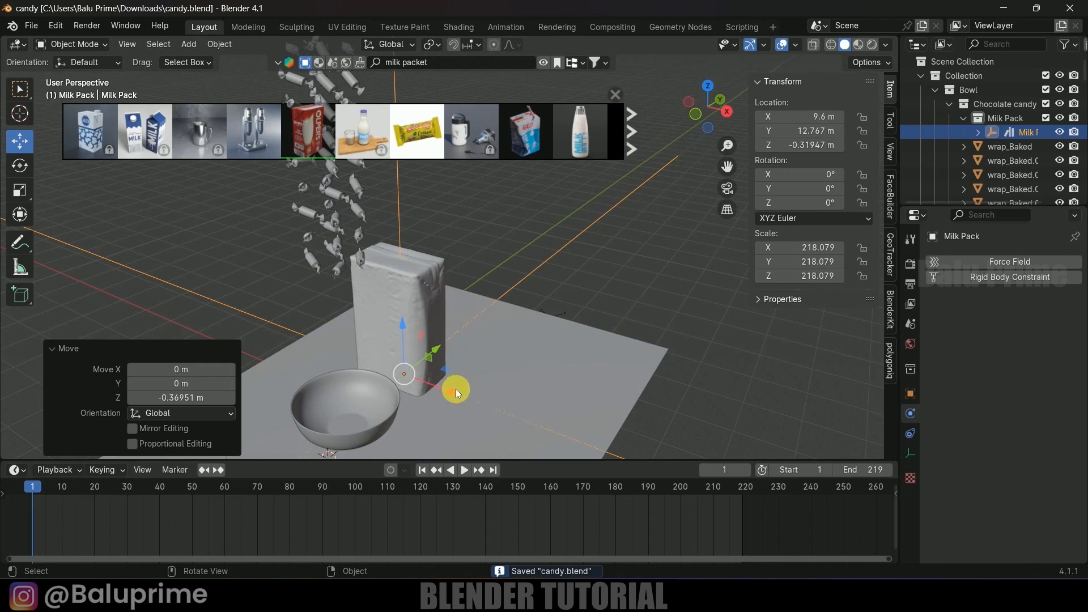
Step: Nudge the milk pack along the X axis, then apply the object transform to its mesh
mouse_move(457, 393)
mouse_down()
mouse_move(447, 388)
mouse_move(461, 393)
mouse_up()
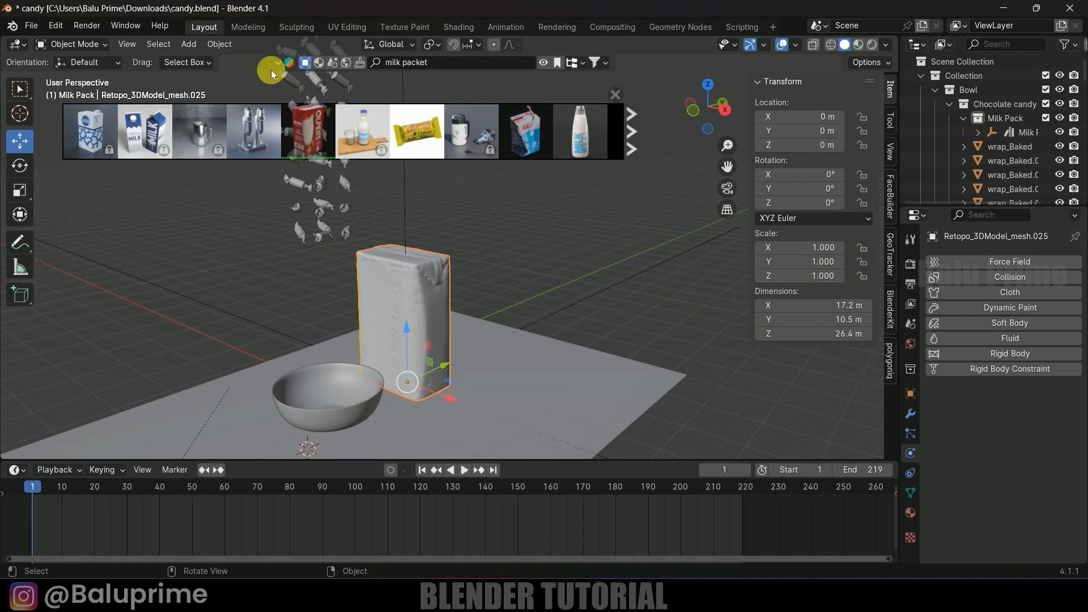
click(219, 43)
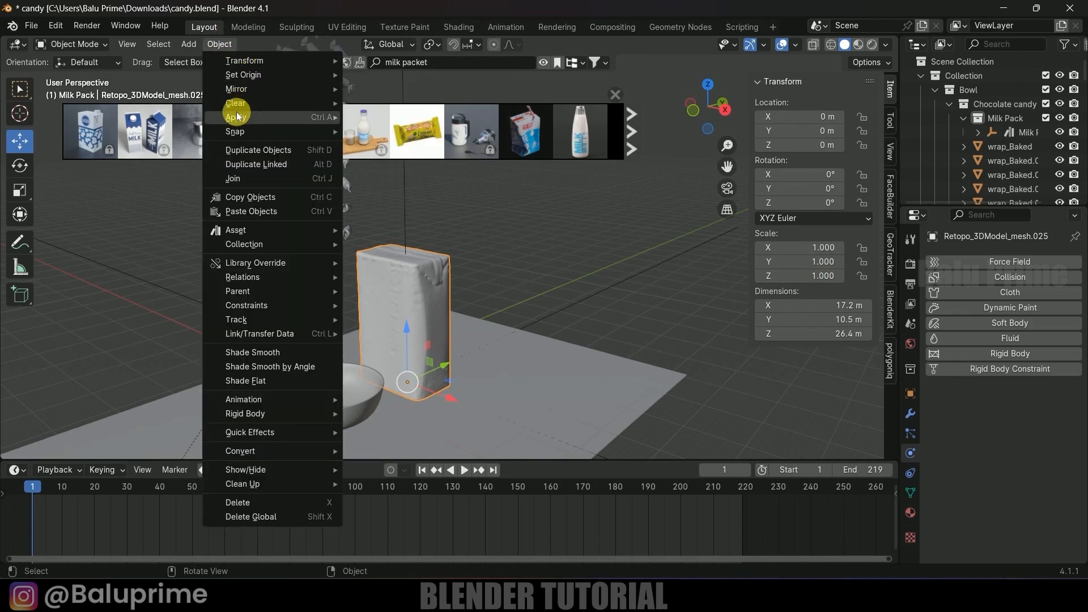
mouse_move(236, 116)
click(381, 142)
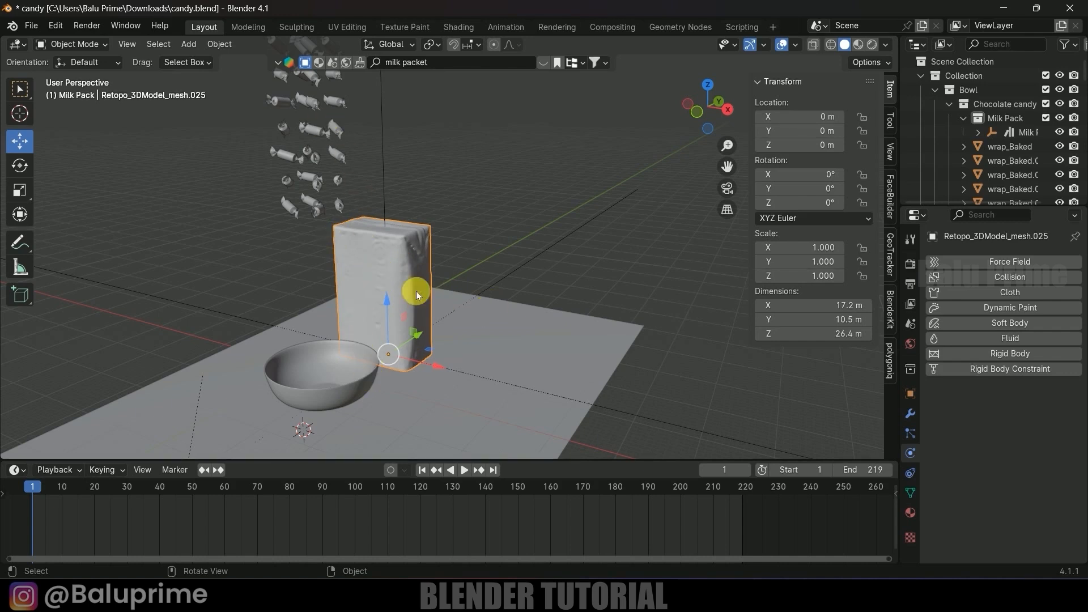
Step: Add a Passive rigid body to the milk pack mesh and set its friction to 1
click(970, 354)
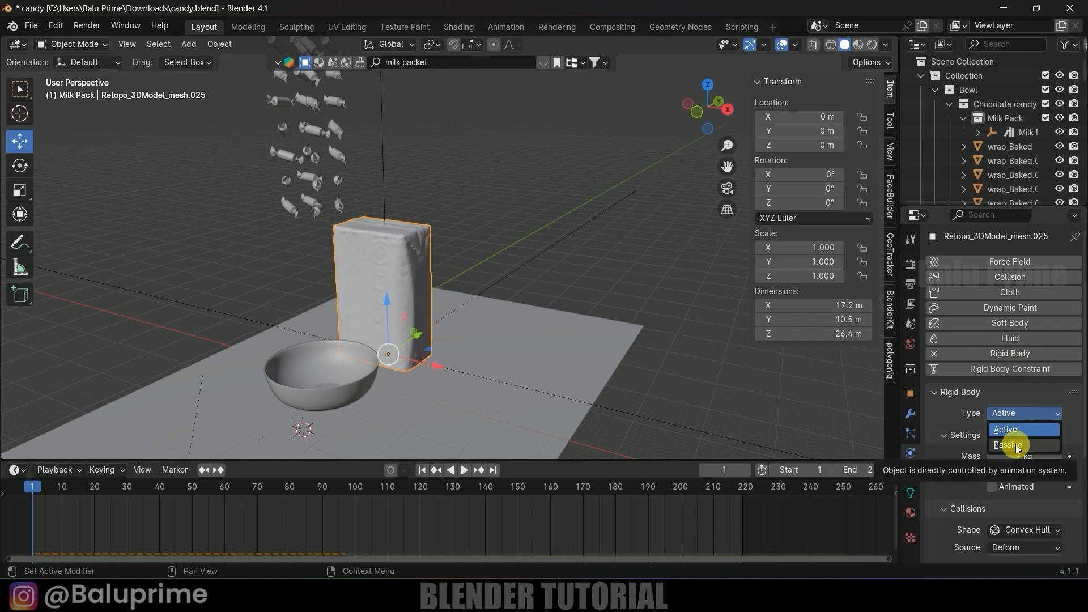
click(1016, 444)
scroll(958, 450, down, 5)
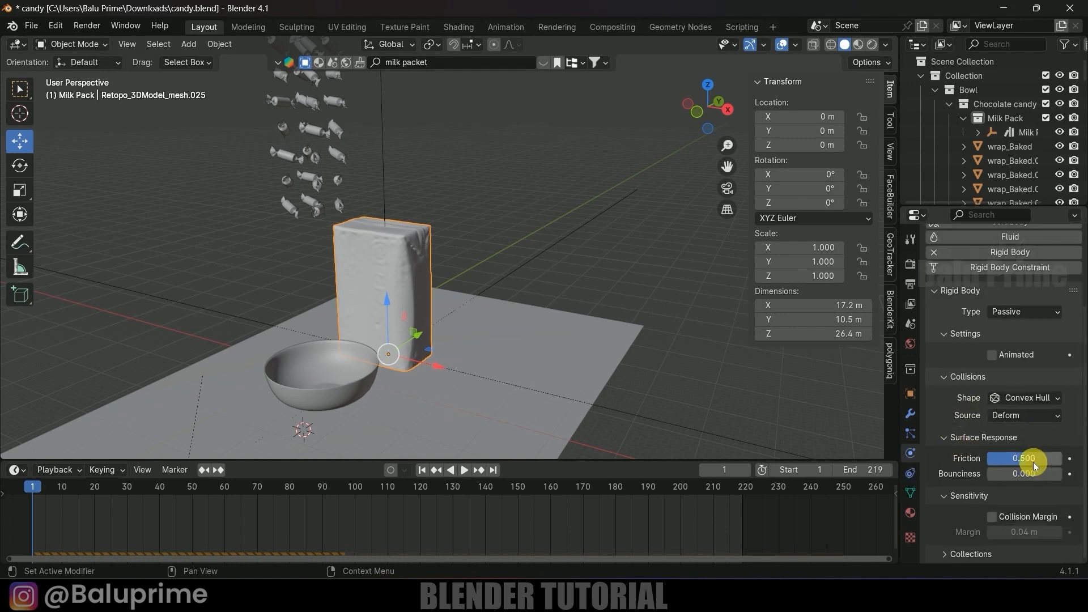
drag(1060, 459, 1063, 459)
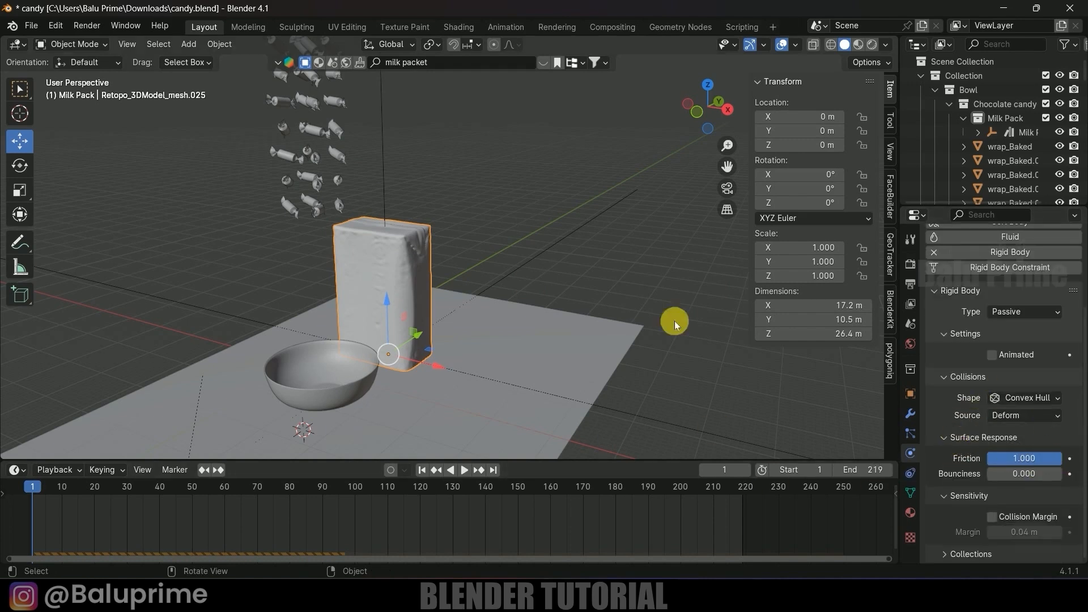
Step: Enable the milk pack's collision margin, set it to 0.01 m, and save the file
click(992, 517)
click(1008, 532)
text(.)
text(01)
key(Return)
key(ctrl+s)
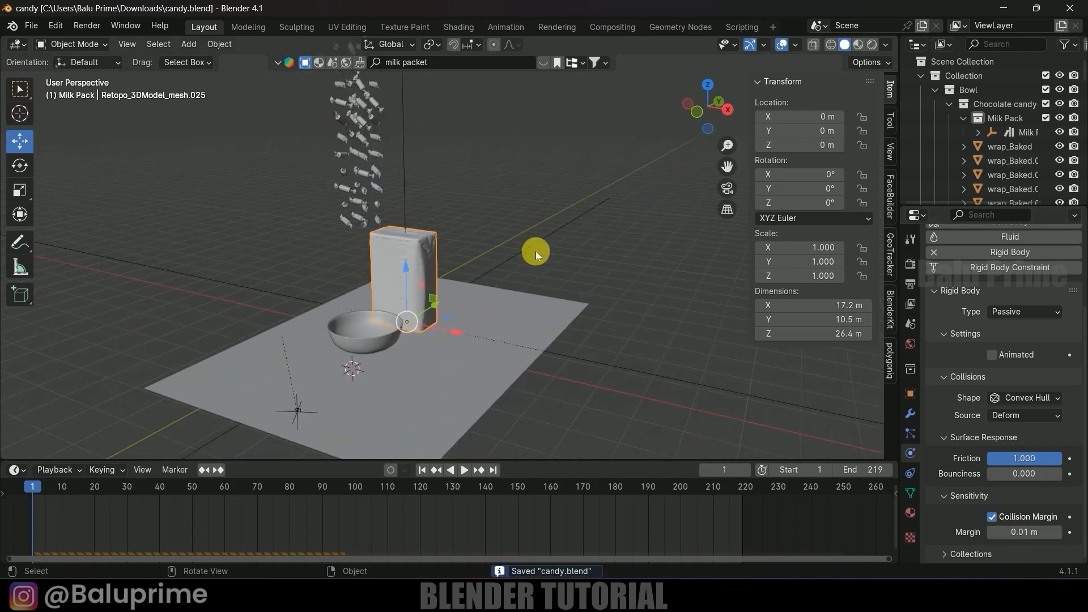
Step: Play the simulation through the camera to examine the candies falling beside the milk pack, and return to the first frame
middle_drag(536, 251, 537, 257)
scroll(537, 258, up, 1)
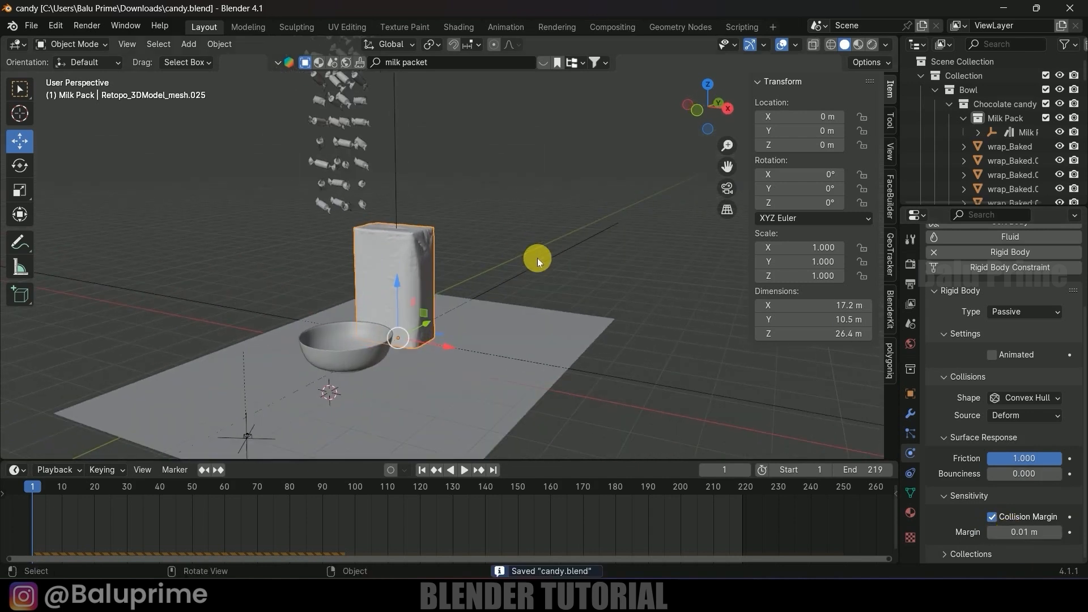
key(KP_0)
key(space)
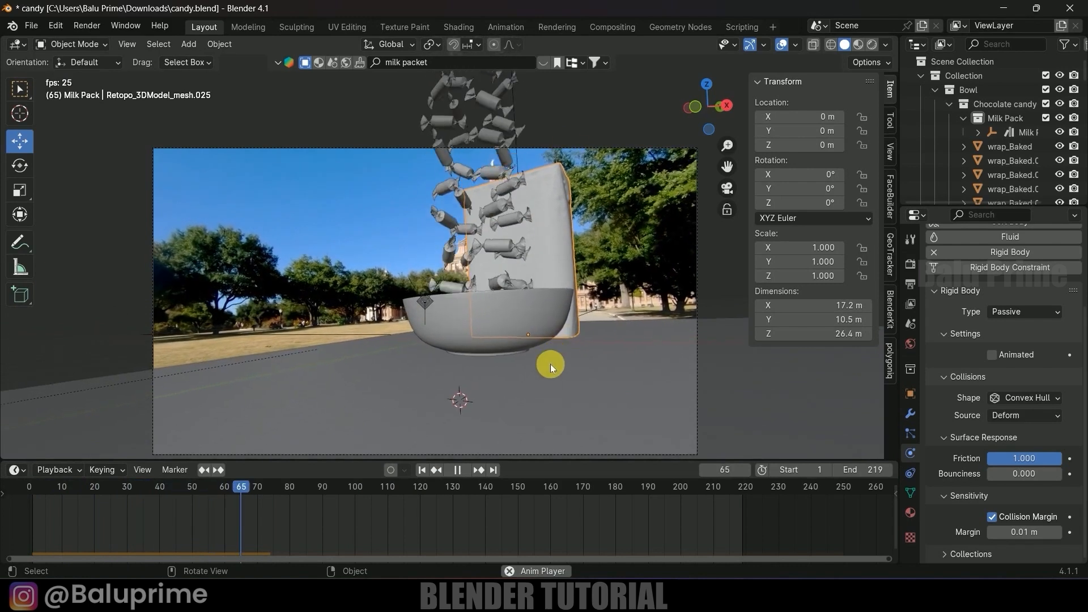
key(space)
click(422, 470)
Step: Expand the Rigid Body World settings and its cache options in the scene properties
scroll(500, 352, down, 3)
middle_drag(535, 287, 543, 317)
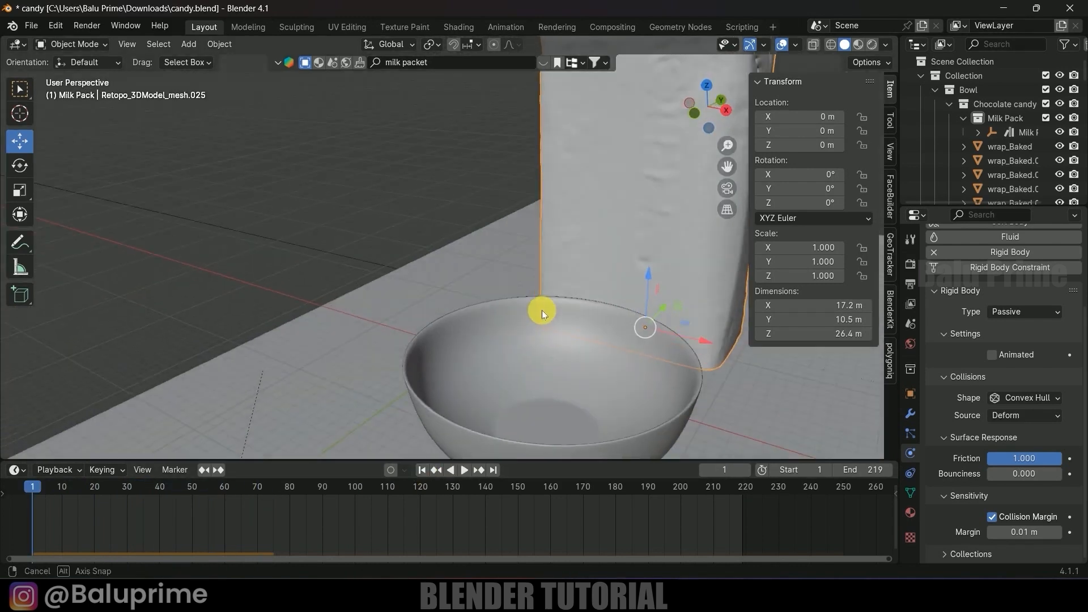
scroll(567, 292, down, 5)
shift+middle_drag(582, 274, 505, 253)
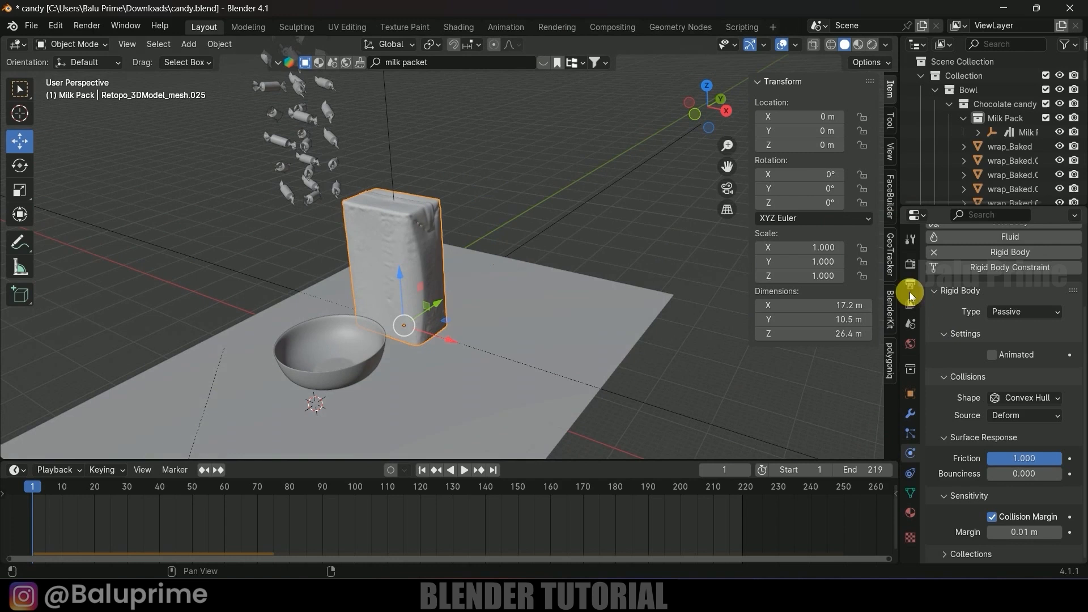
click(911, 324)
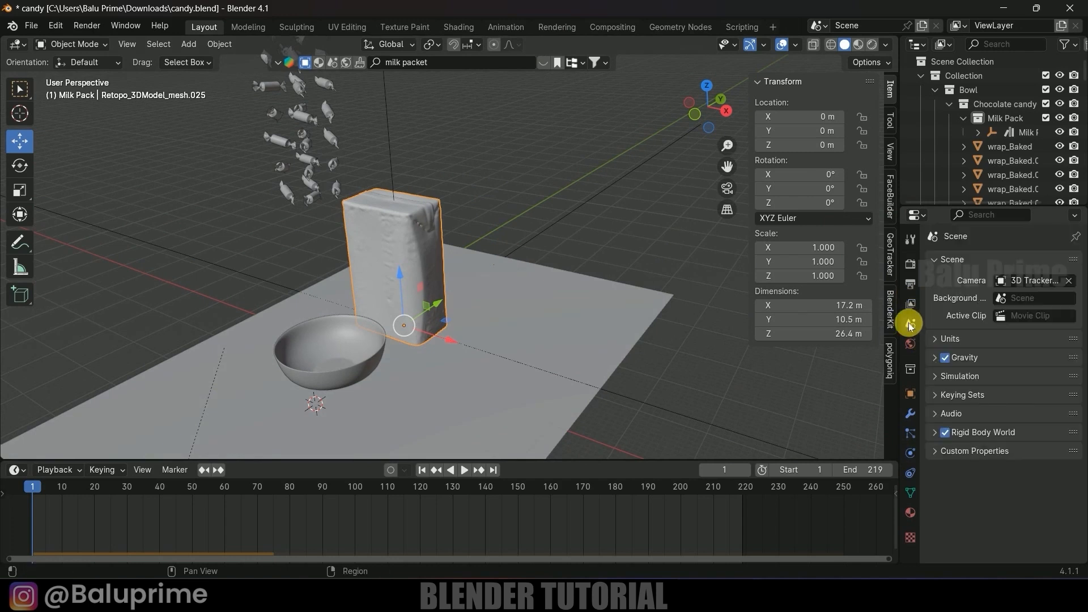
click(935, 433)
scroll(954, 450, down, 3)
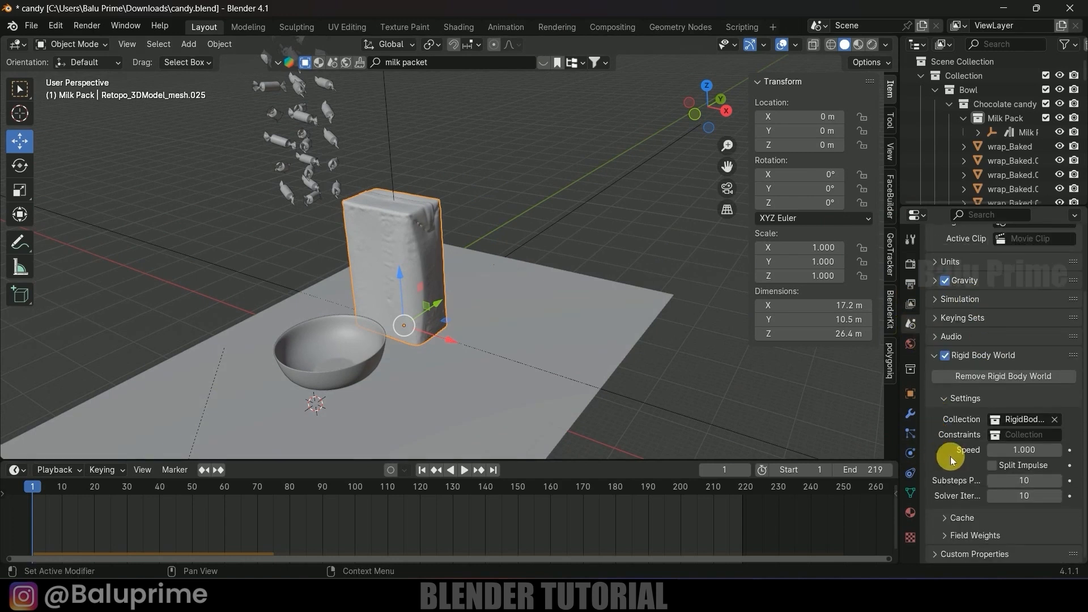
click(945, 520)
scroll(945, 487, down, 6)
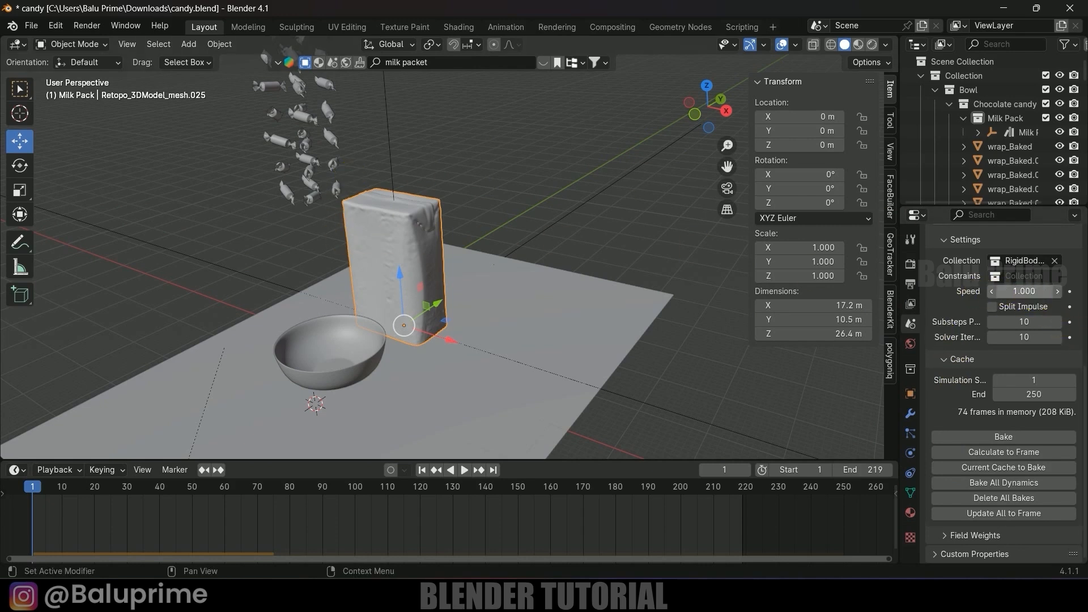
Step: Set the Rigid Body World speed to 0.5
click(1032, 293)
text(0.5)
key(Return)
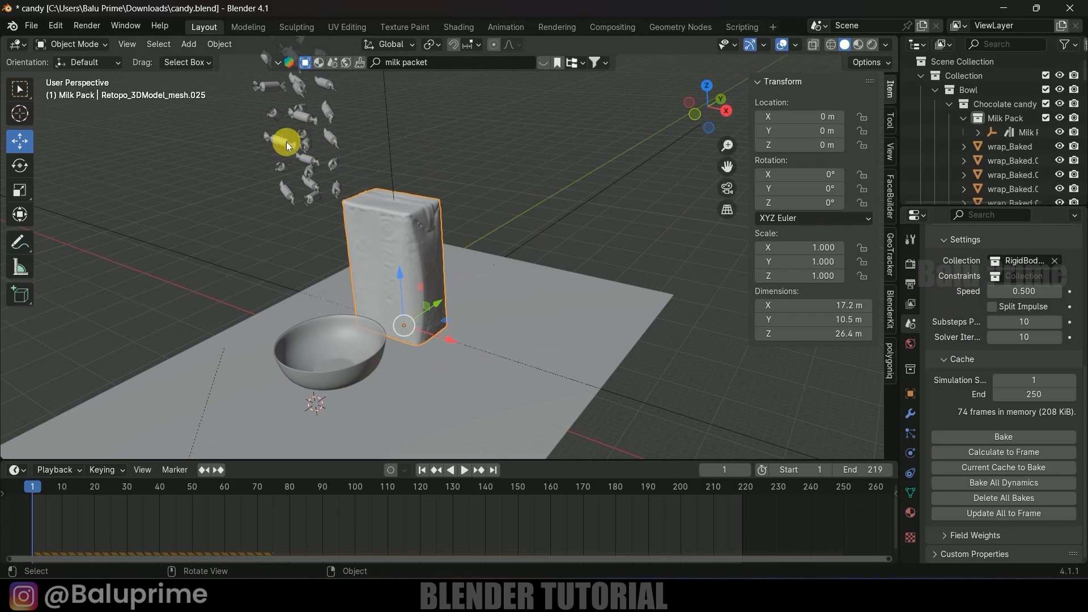
Step: Set the Rigid Body World speed to 2
click(1036, 294)
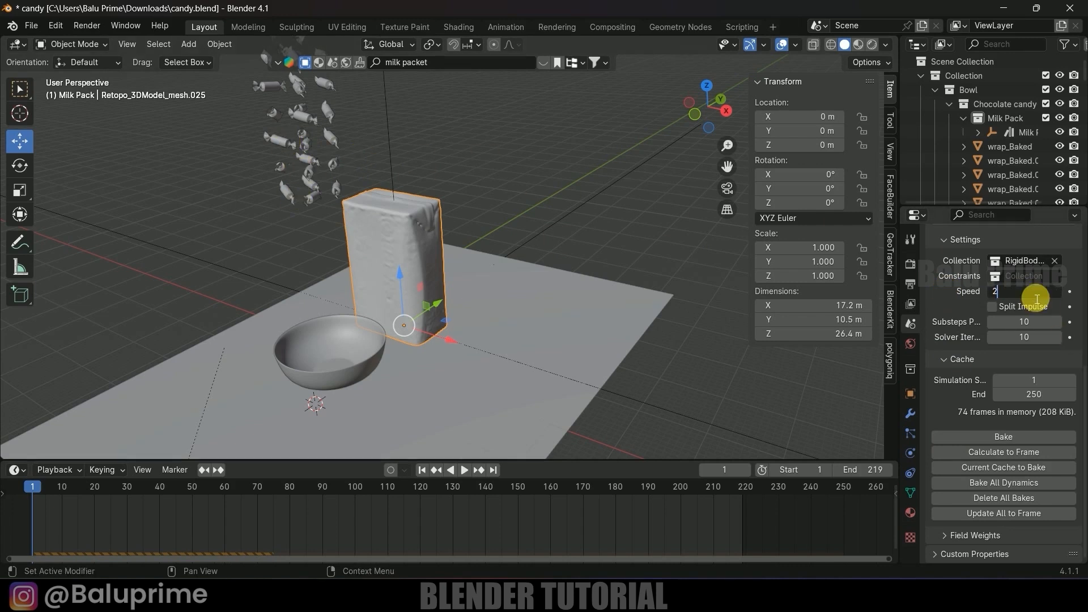
text(2)
key(Return)
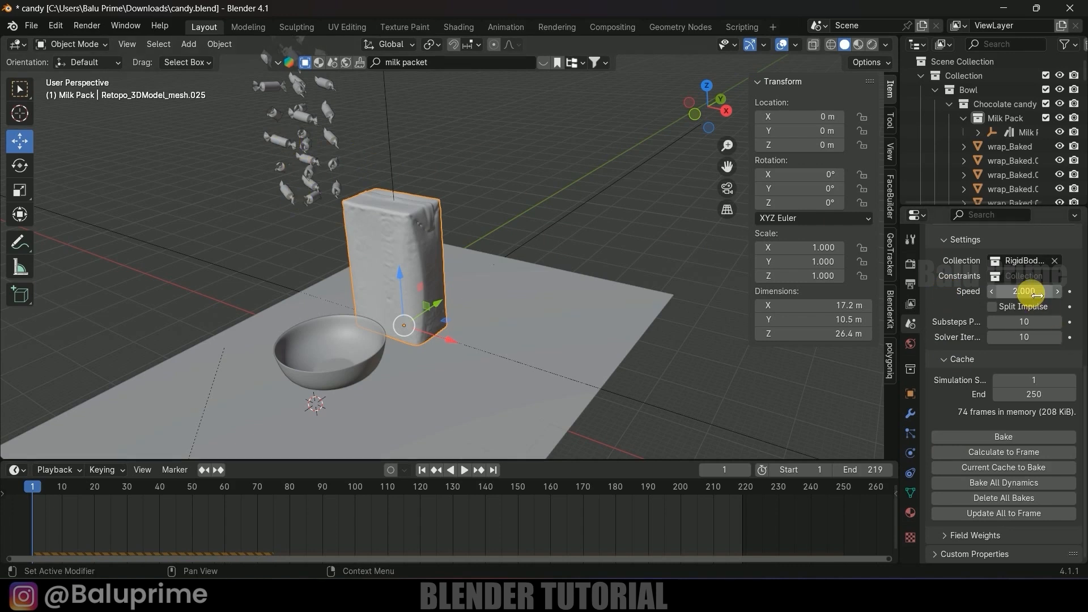
Step: Set the Rigid Body World speed to 1
click(1037, 294)
text(1)
key(Return)
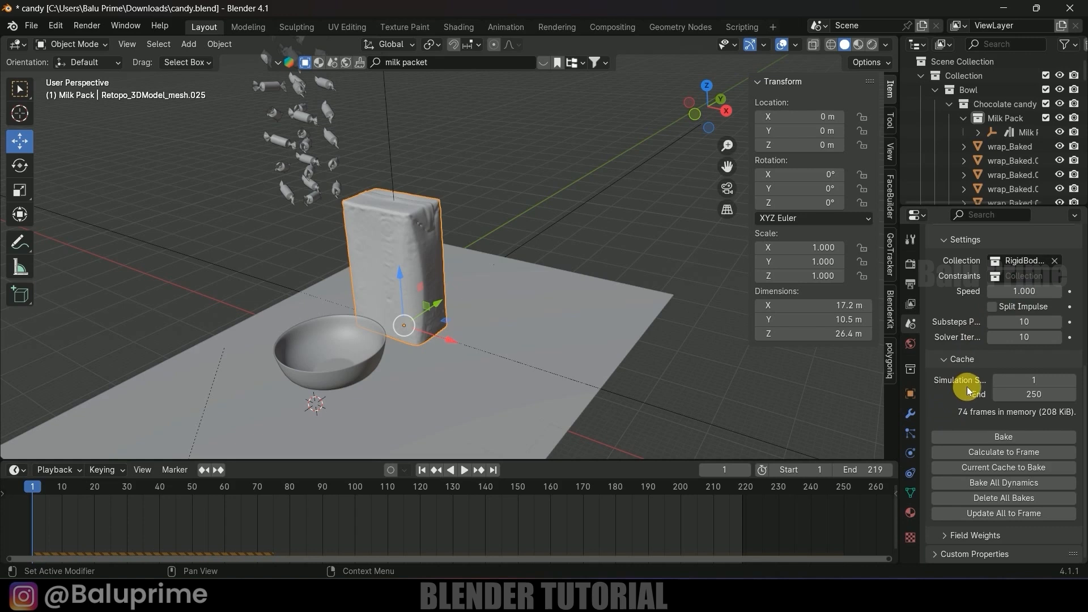
Step: Set the end frame of the rigid body simulation cache to 219 and save the file
drag(900, 397, 791, 397)
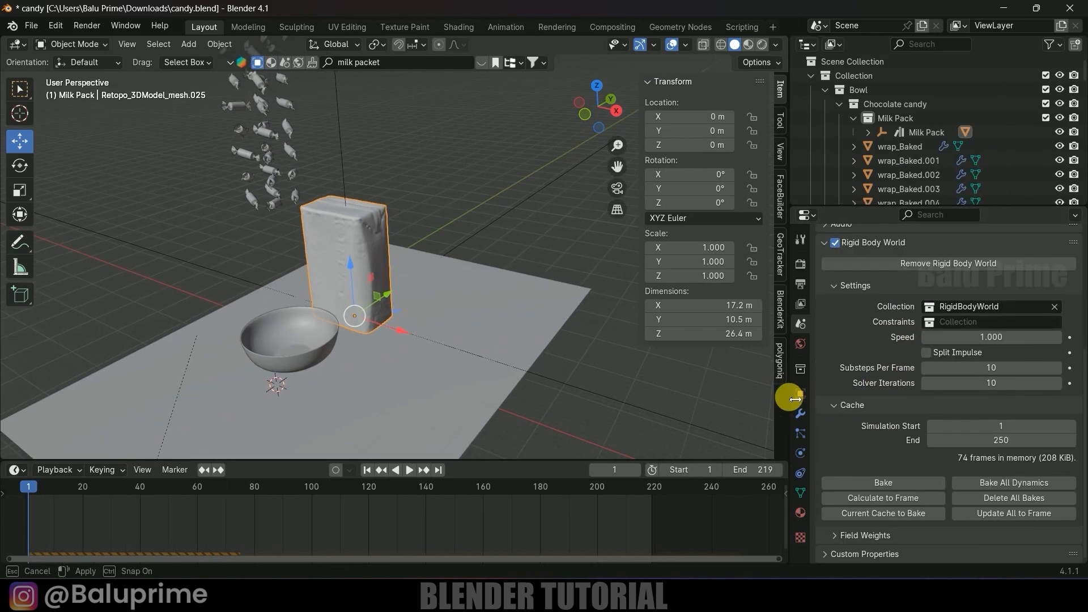
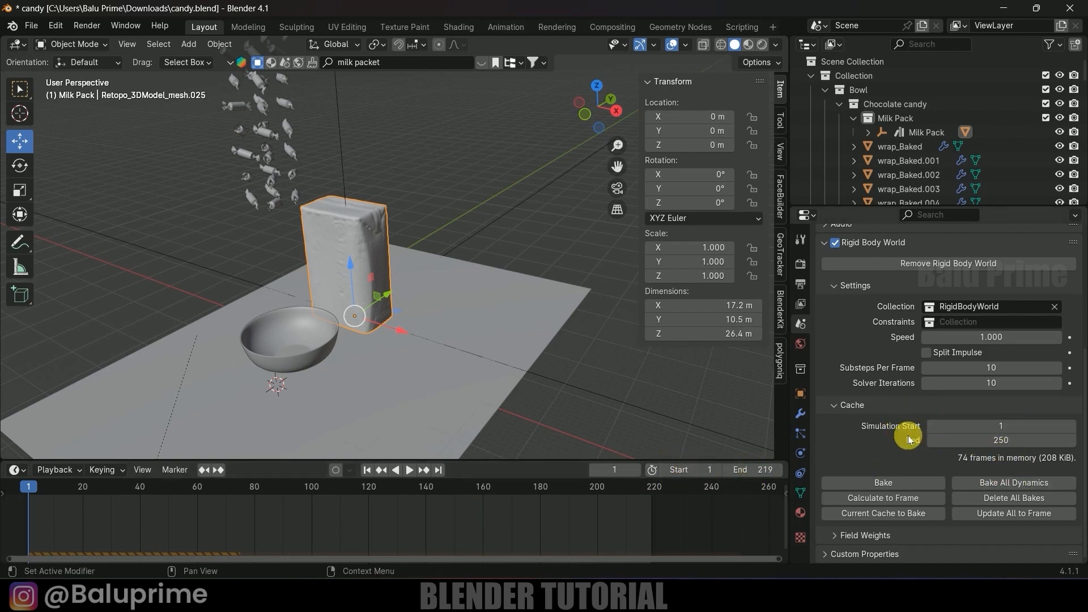
click(1021, 439)
text(219)
key(Return)
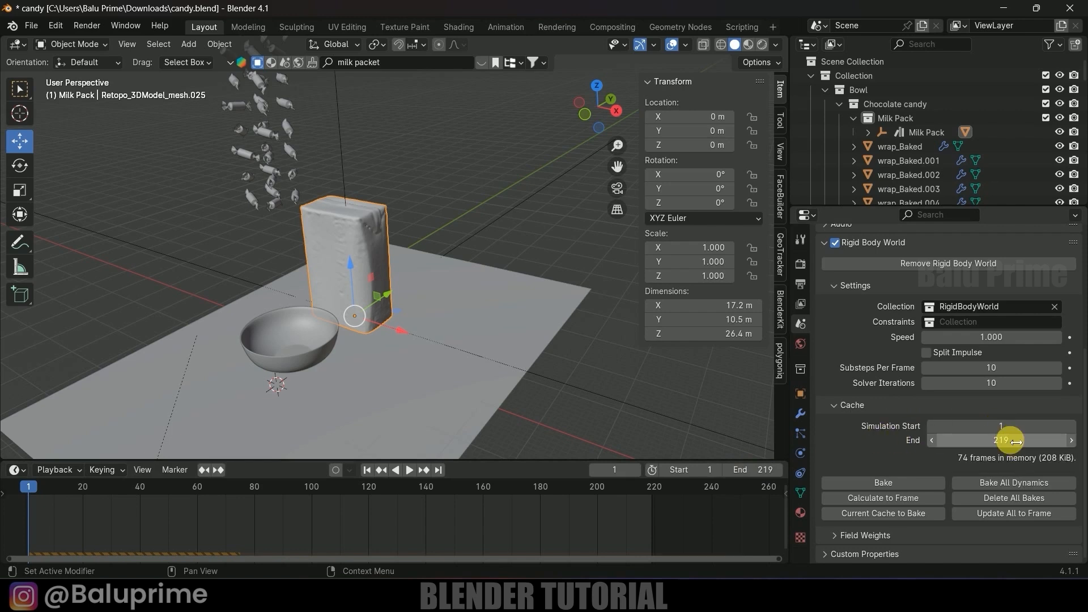
key(ctrl+s)
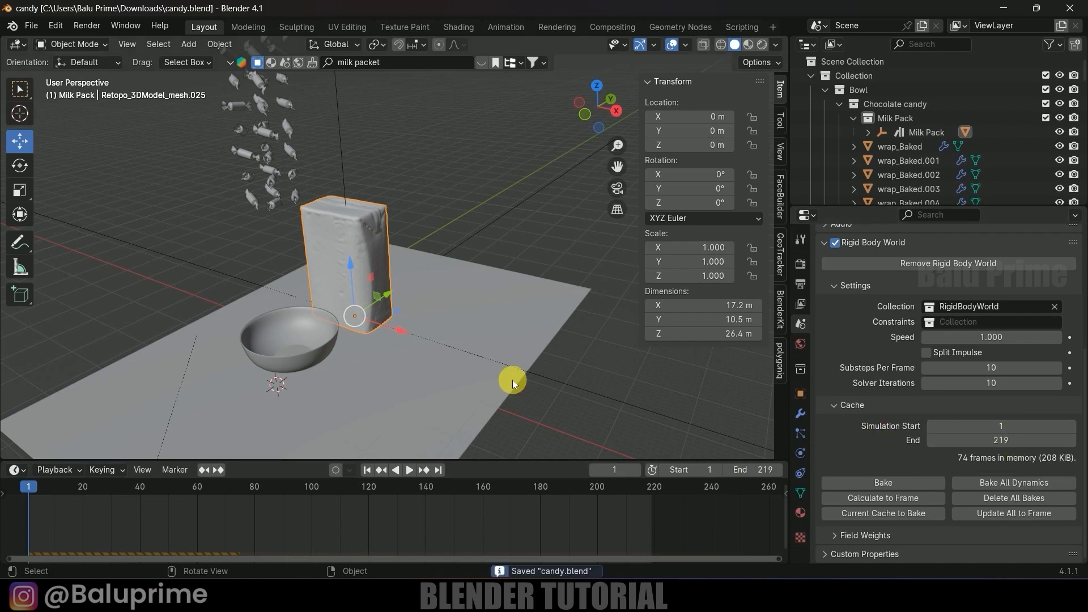
Step: Bake the rigid body simulation and play it back to check the candies falling into the bowl
click(901, 485)
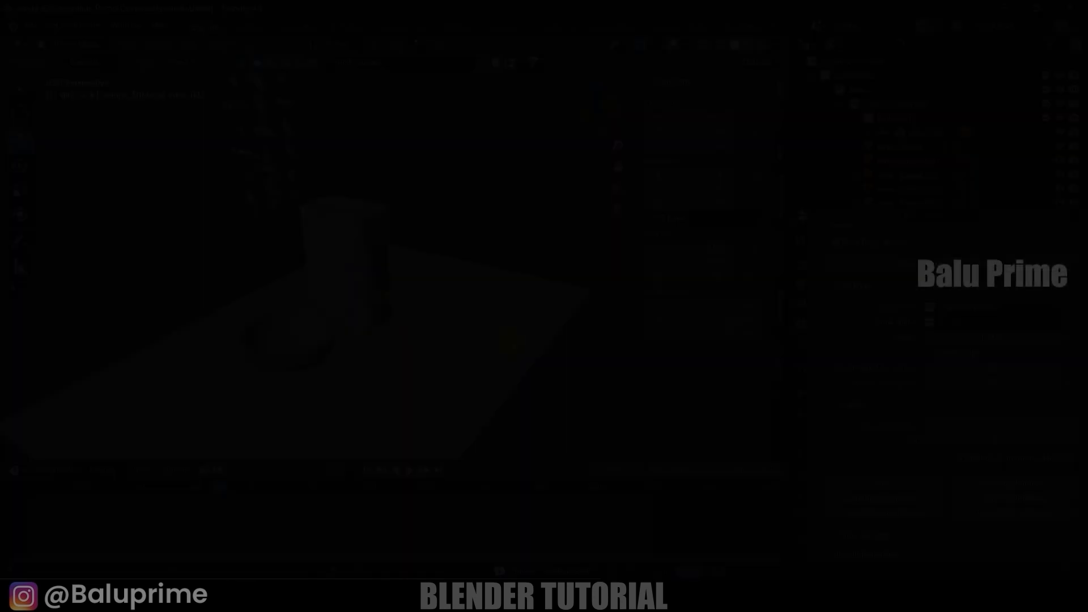
scroll(484, 314, down, 2)
key(space)
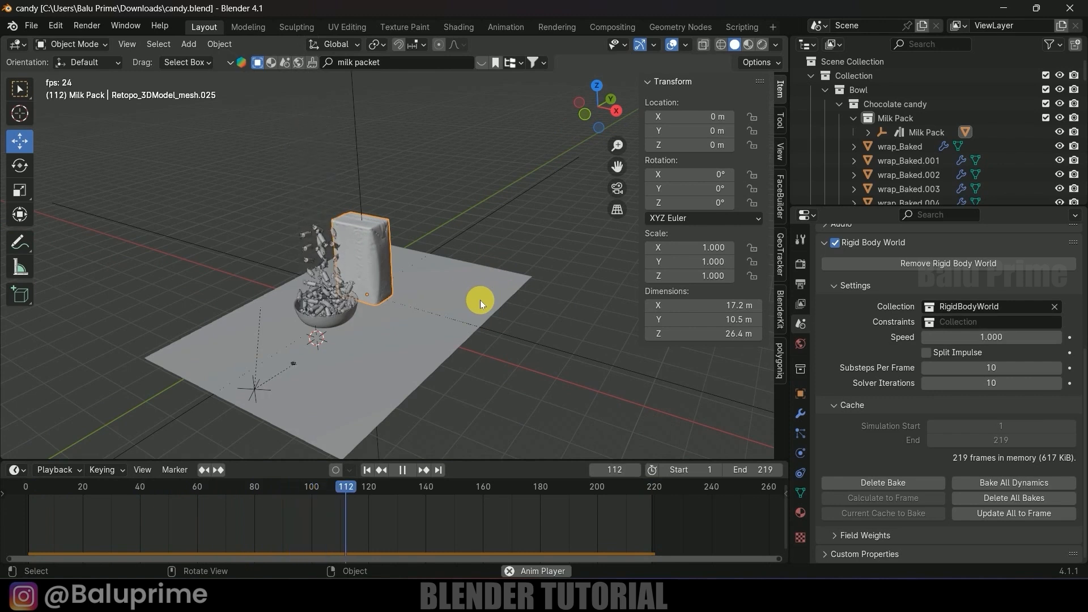
scroll(420, 335, up, 1)
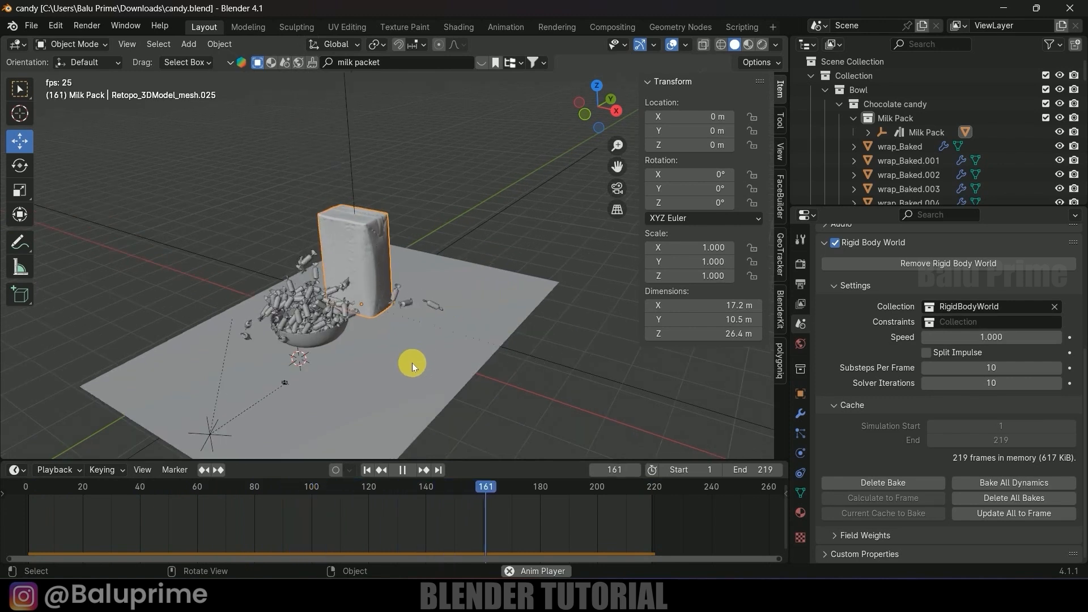
scroll(447, 321, up, 5)
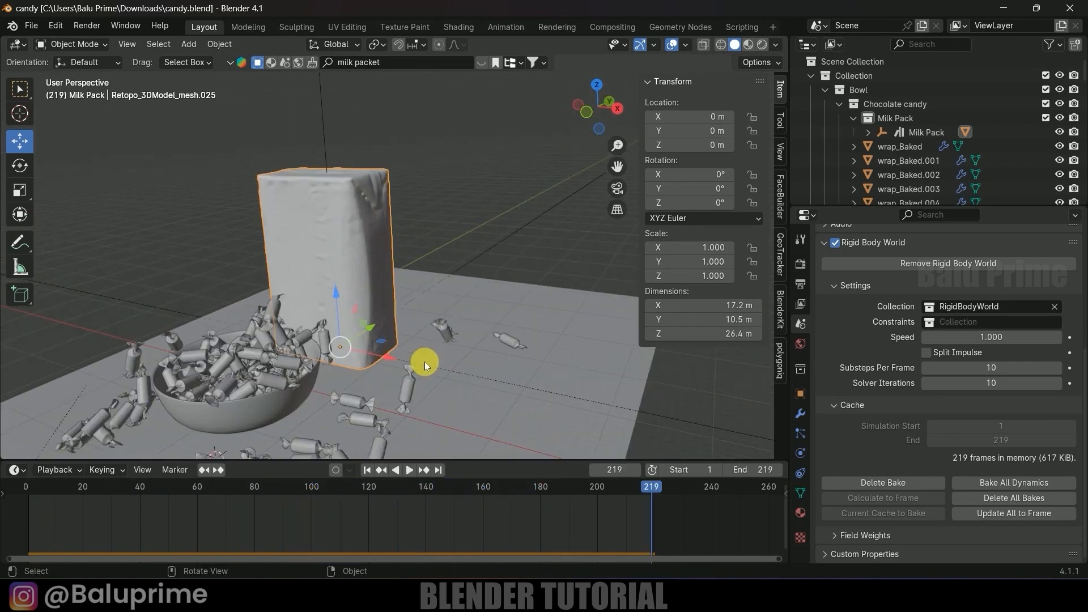
Step: Display the scene in rendered shading and assign an Environment Texture to the world's background color
click(762, 45)
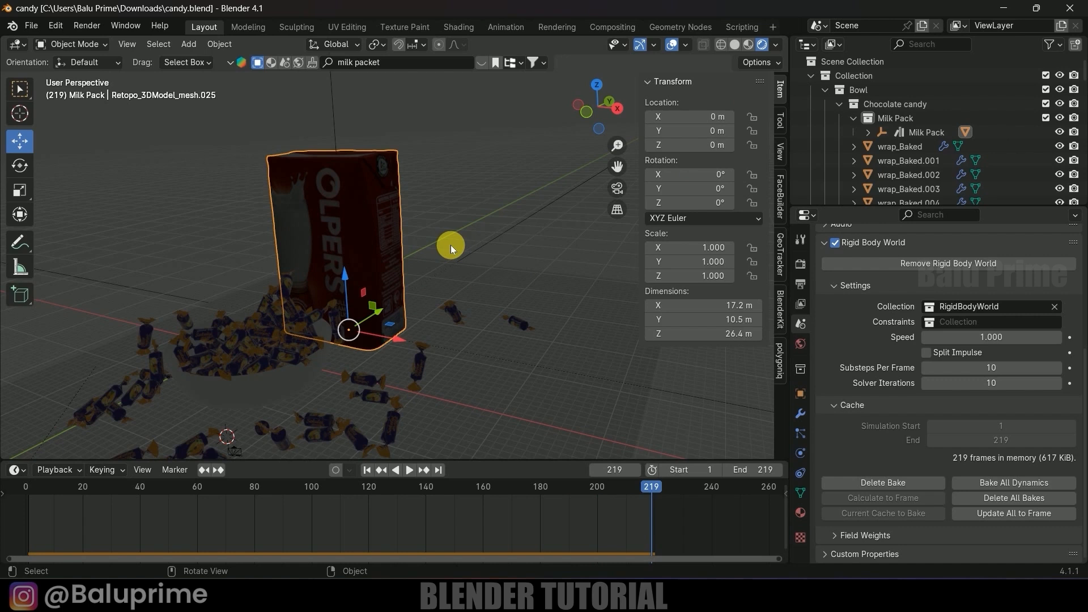
click(802, 345)
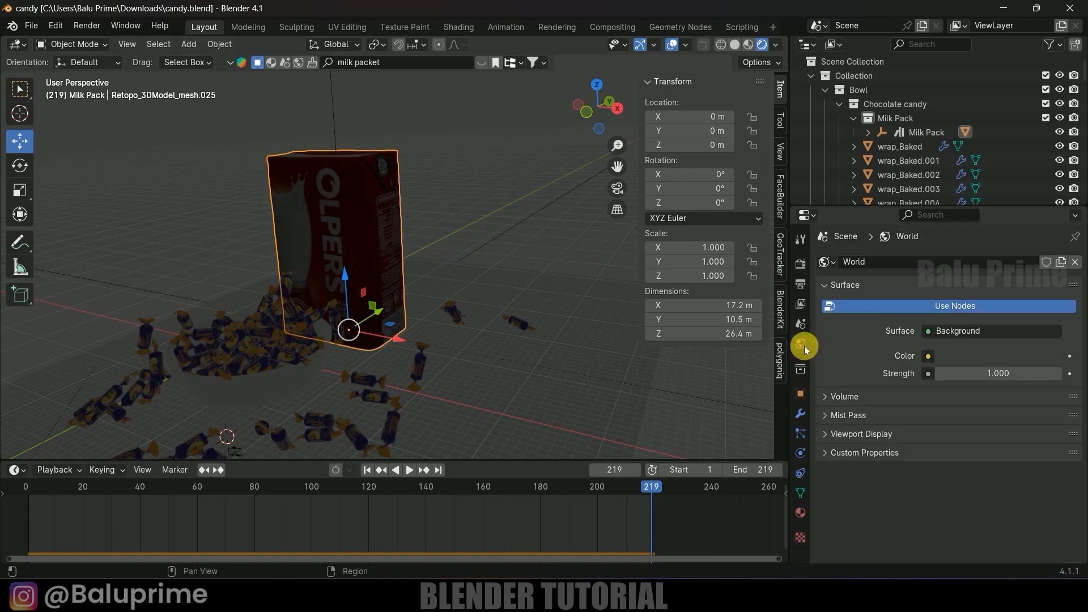
click(929, 357)
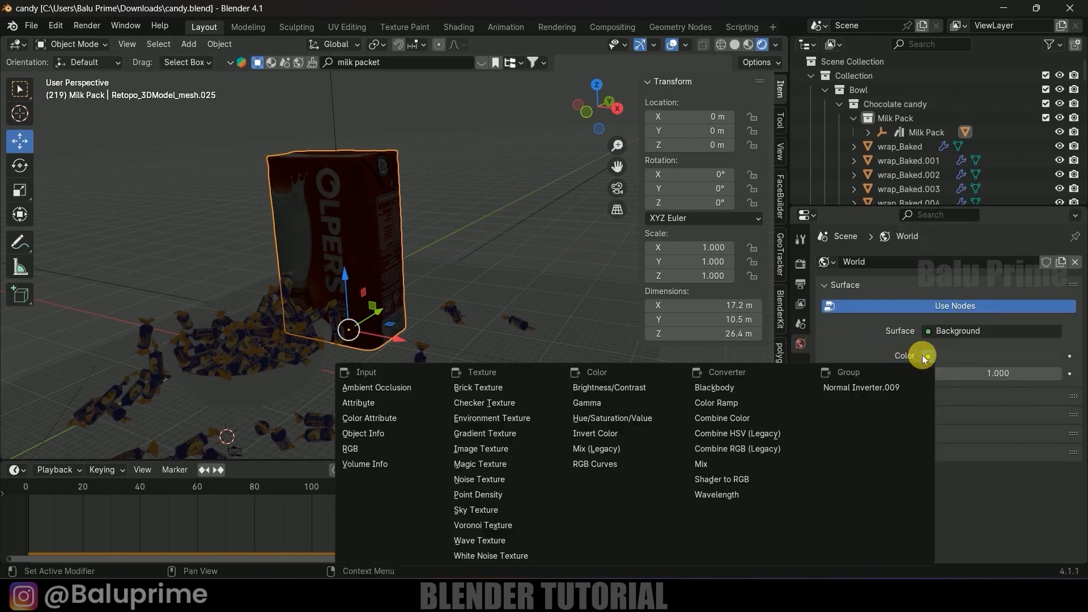
click(506, 421)
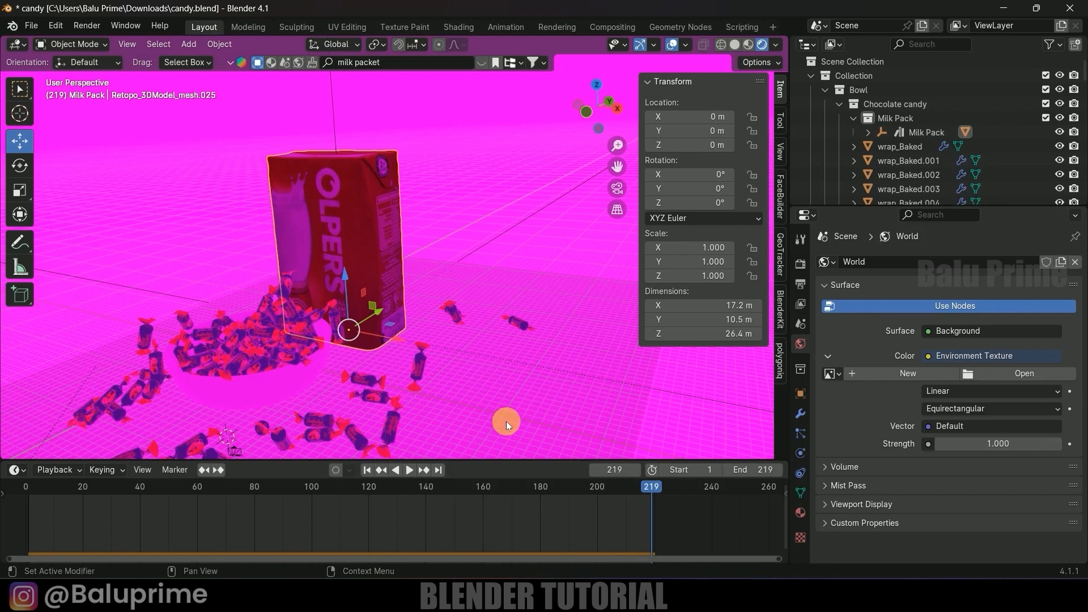
Step: Load victoria_sunset_1k.exr as the world's environment image and inspect the lighting on the milk pack and candies
click(1014, 377)
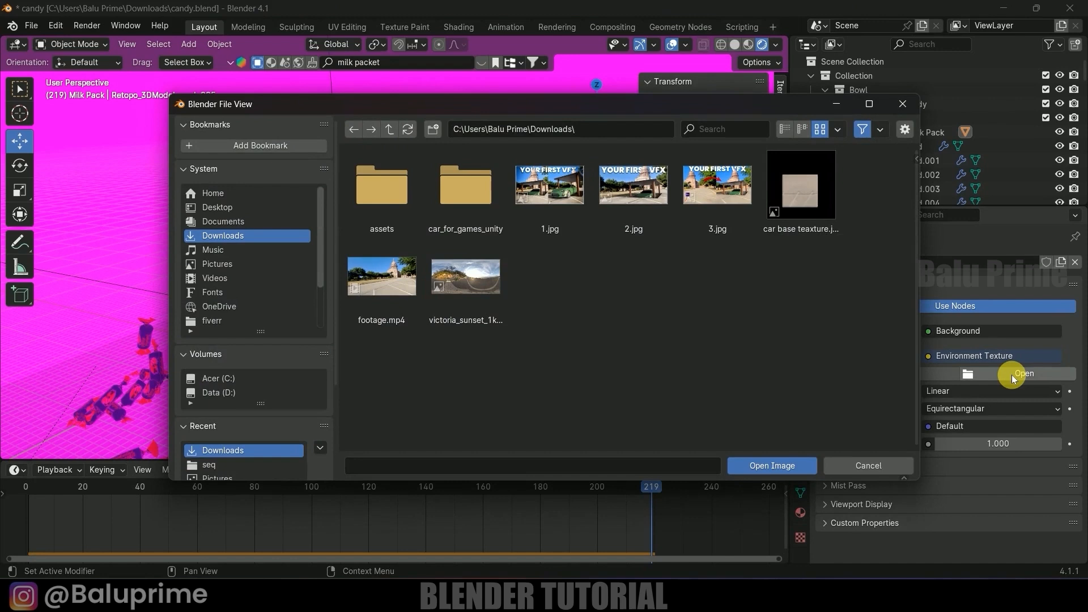
click(476, 290)
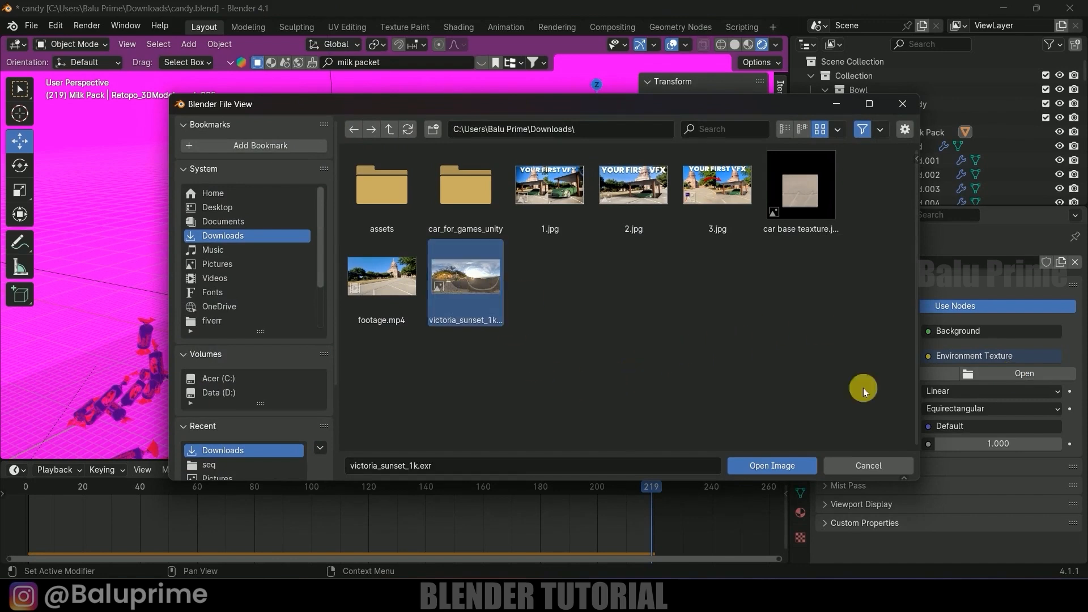
click(805, 465)
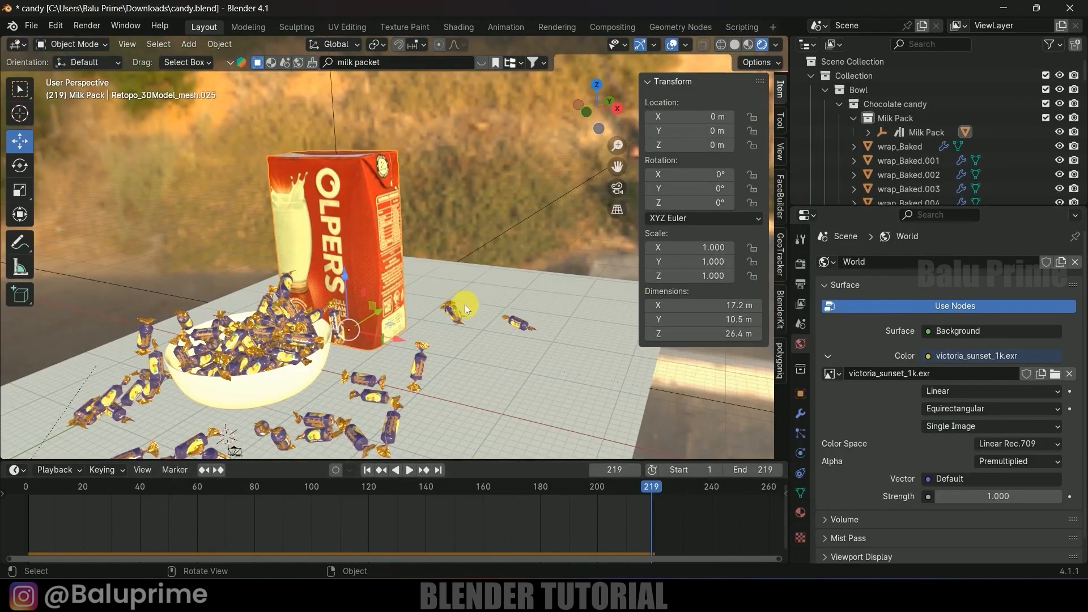
middle_drag(465, 305, 484, 296)
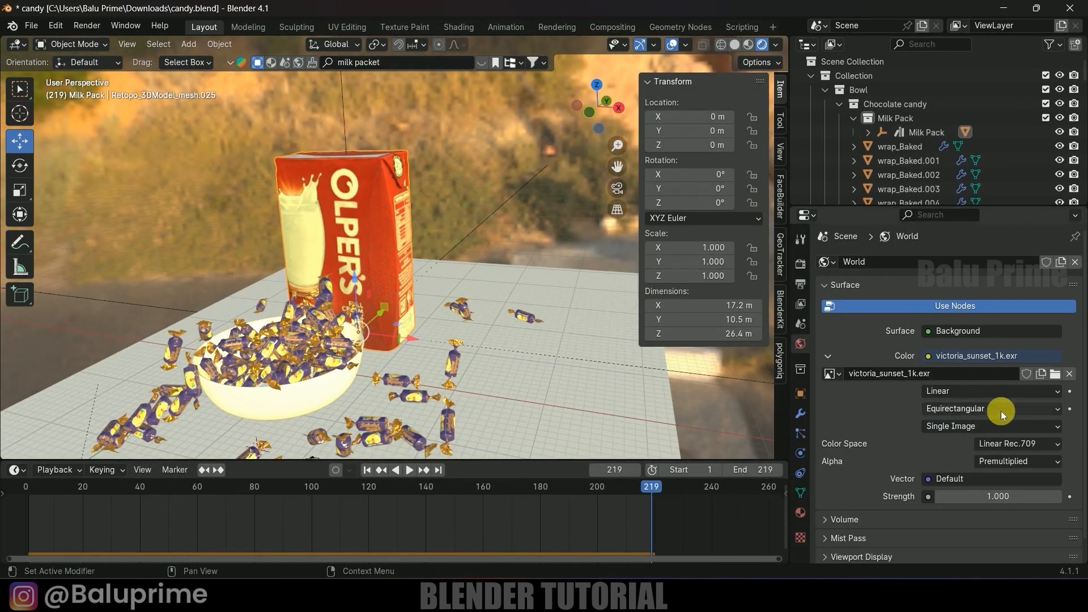
Step: Enable Ambient Occlusion in the EEVEE render settings with a distance of 5 m
click(800, 264)
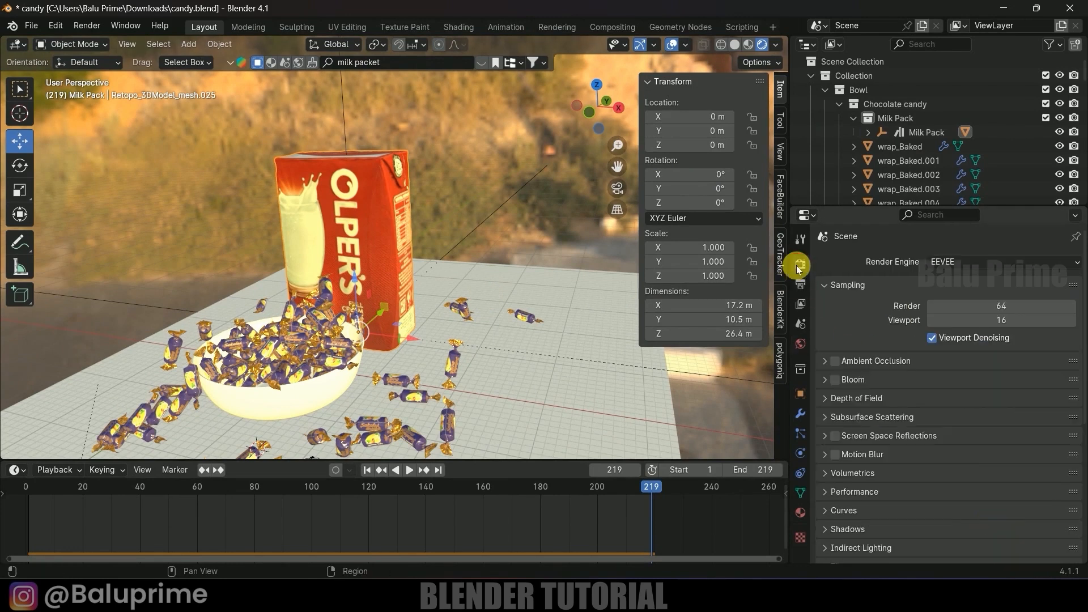
click(826, 362)
click(983, 383)
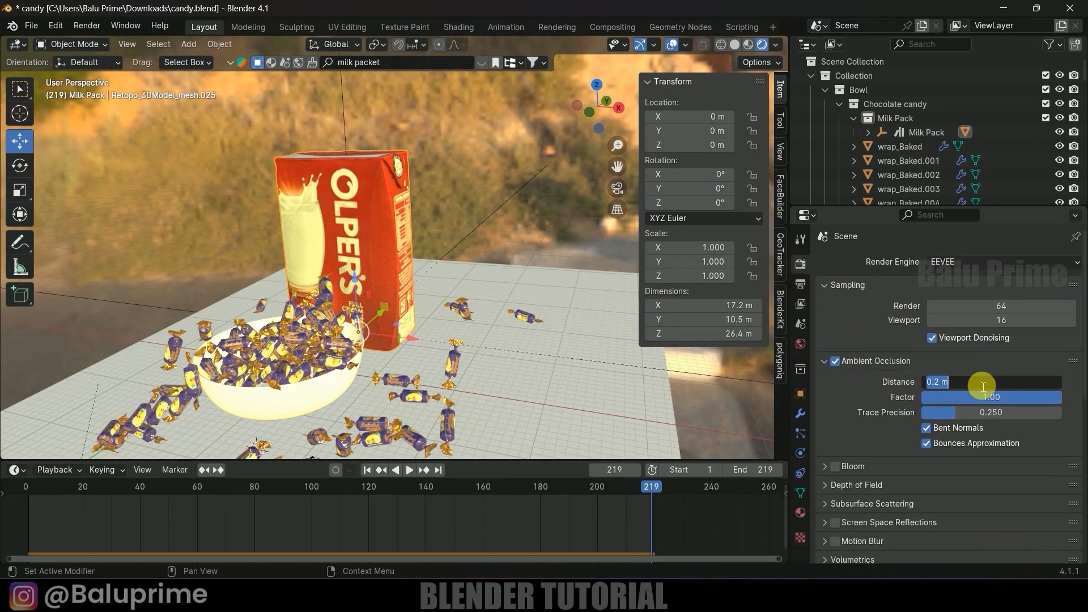
text(5)
key(Return)
scroll(918, 413, down, 3)
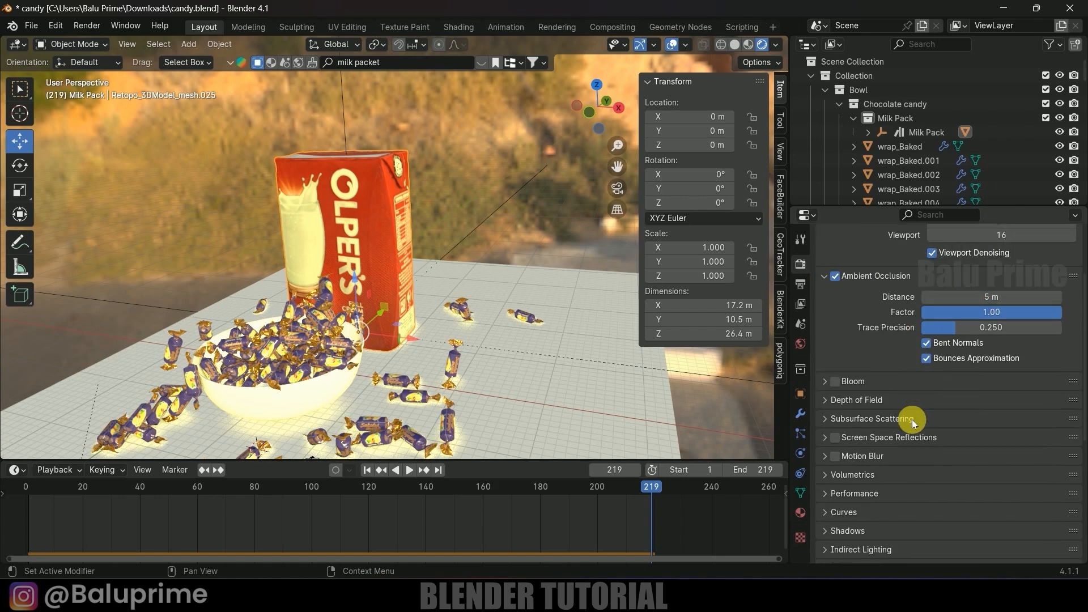
Step: Enable Screen Space Reflections with Refraction in the render settings
click(836, 441)
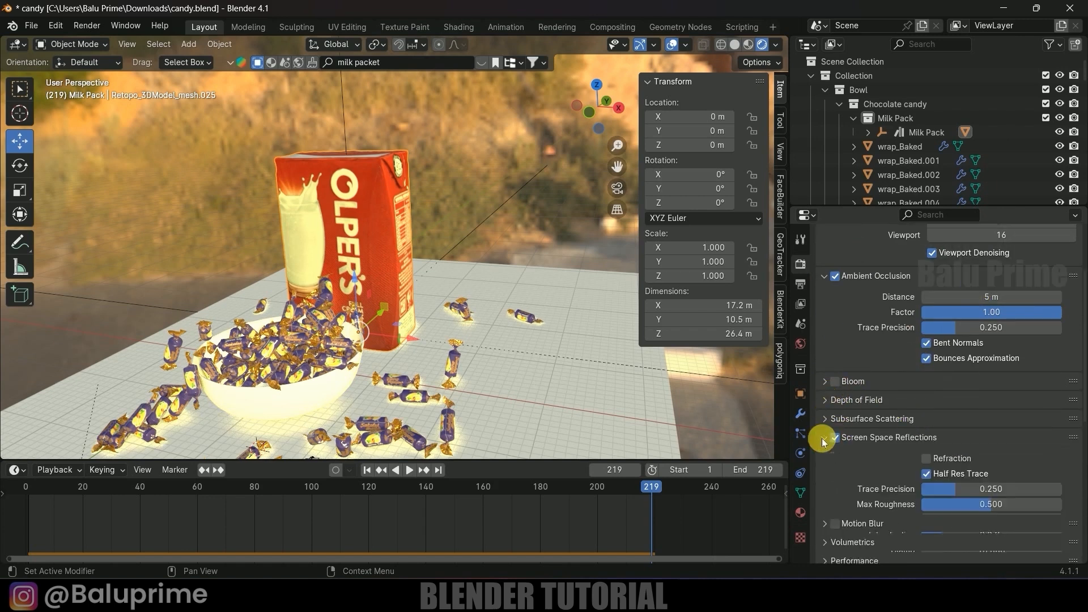
scroll(897, 446, down, 1)
click(927, 430)
Step: Enable Motion Blur and make the film background transparent in the render settings
scroll(923, 430, down, 7)
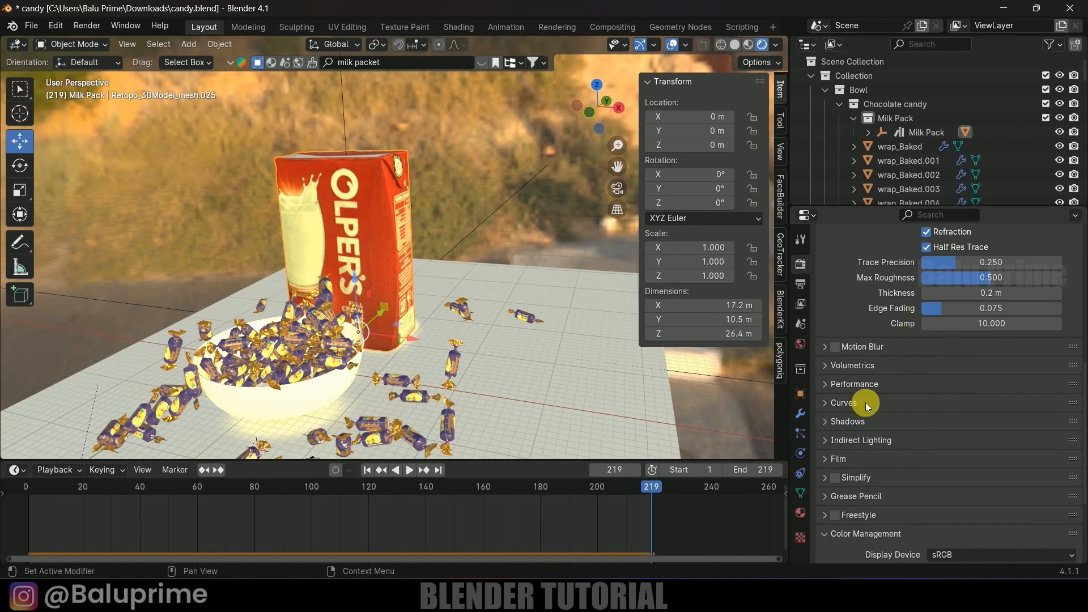
click(836, 349)
scroll(897, 381, down, 2)
scroll(882, 441, down, 2)
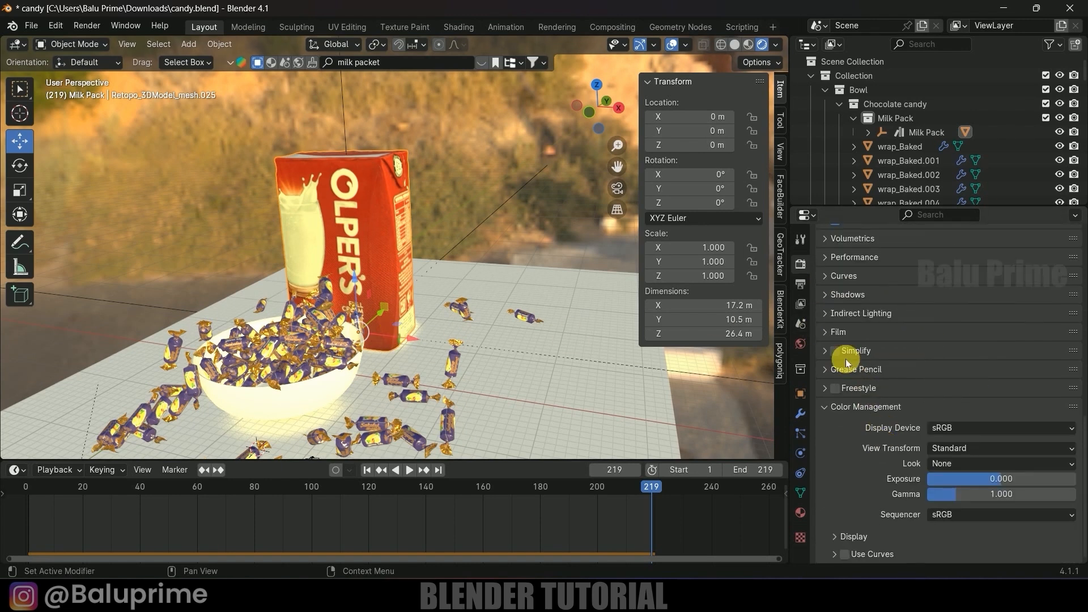
click(825, 333)
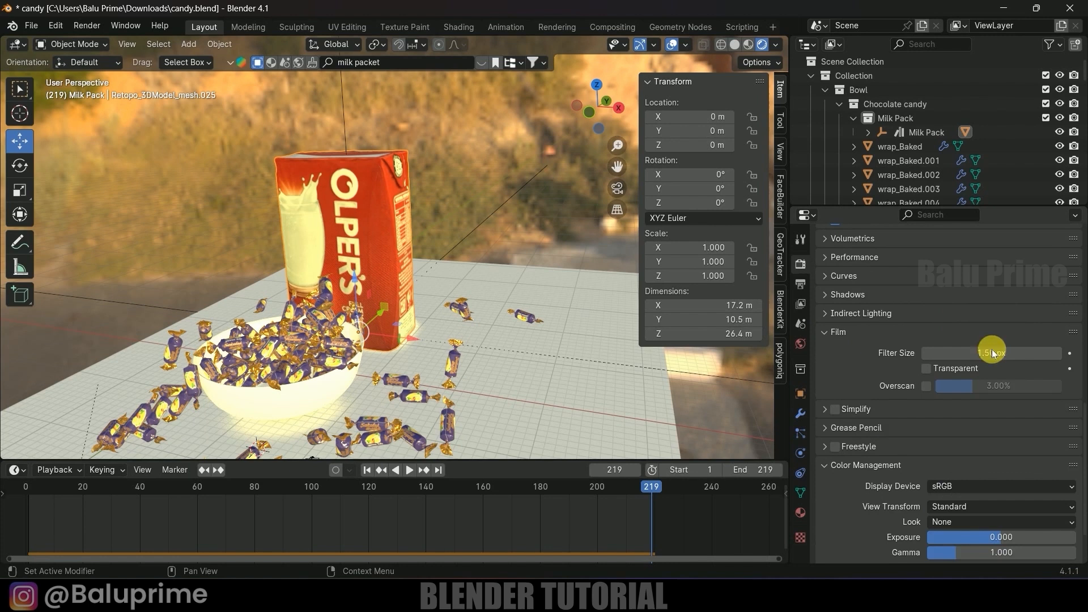
click(928, 370)
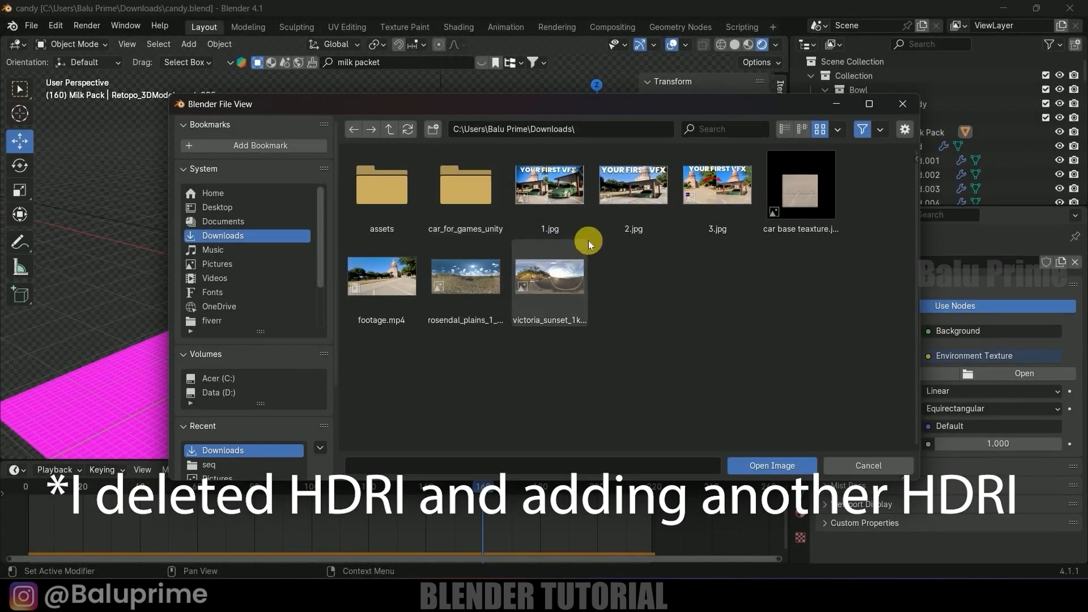
Step: Load rosendal_plains_1_1k.exr as the world's environment image and check the lighting from another angle
click(476, 288)
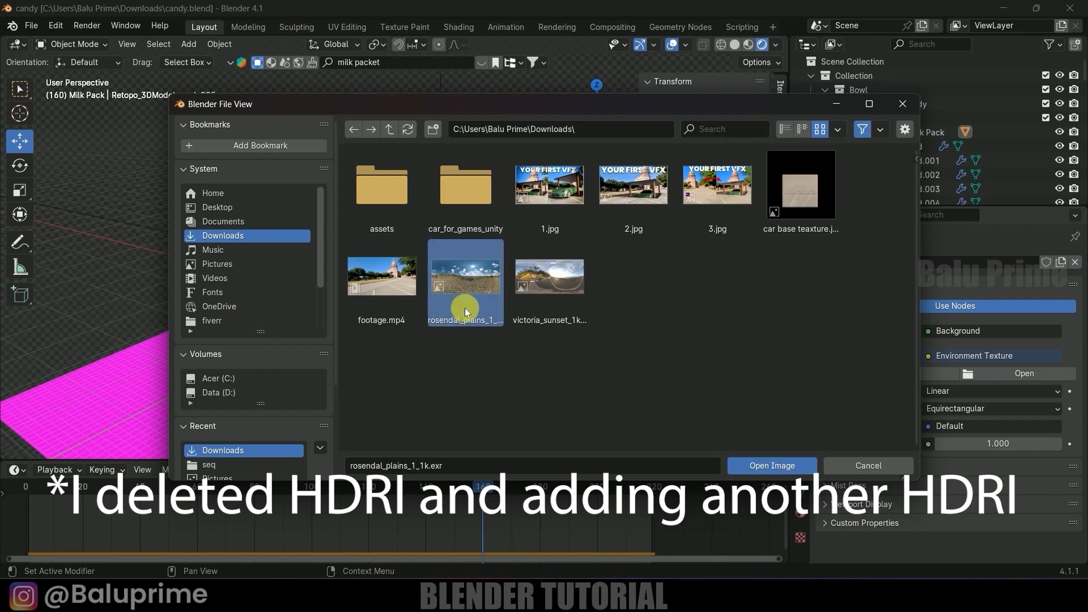
click(740, 466)
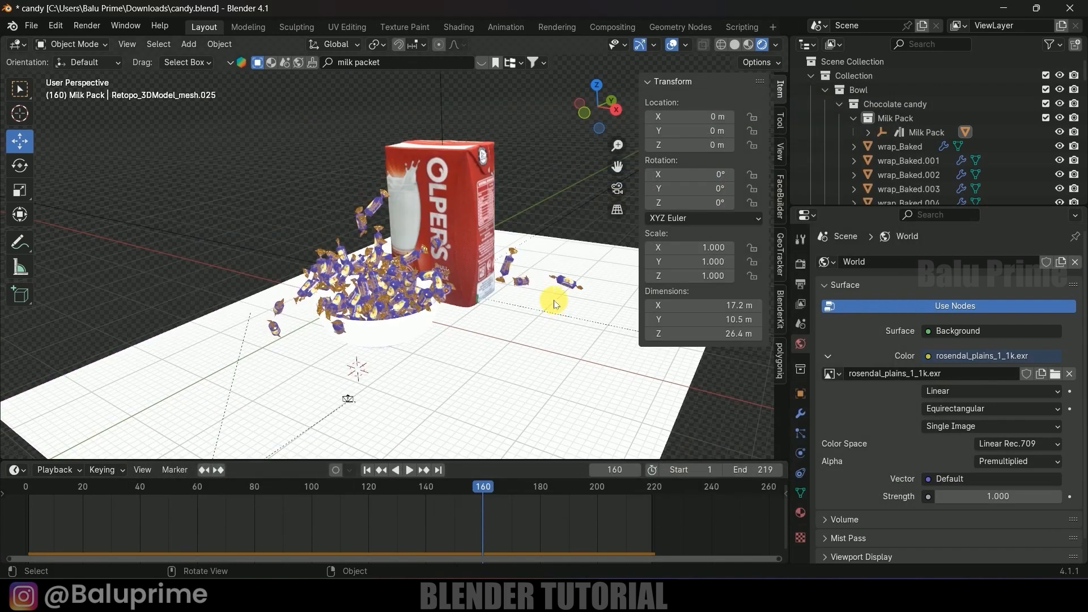
middle_drag(554, 299, 577, 292)
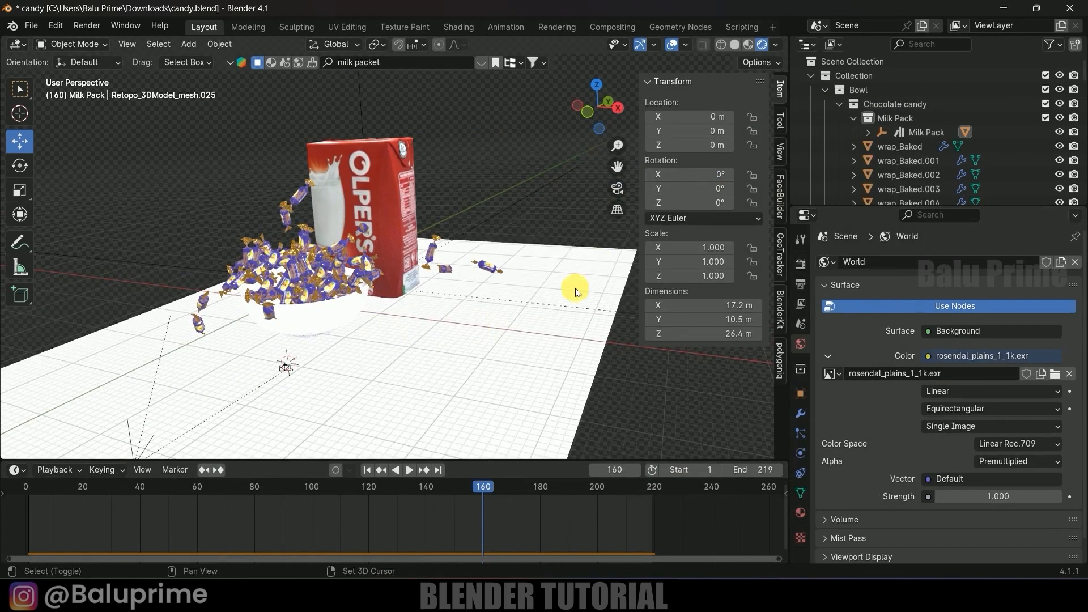
Step: View the scene through the camera without the sidebar and play the falling candies, stopping at frame 120
key(n)
shift+middle_drag(471, 299, 522, 296)
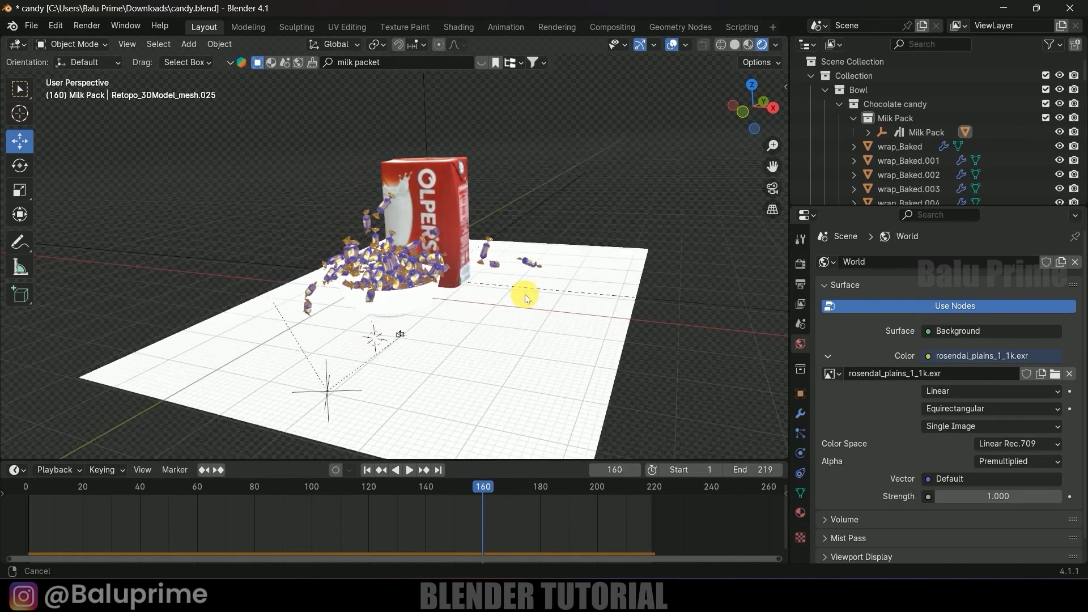
key(KP_0)
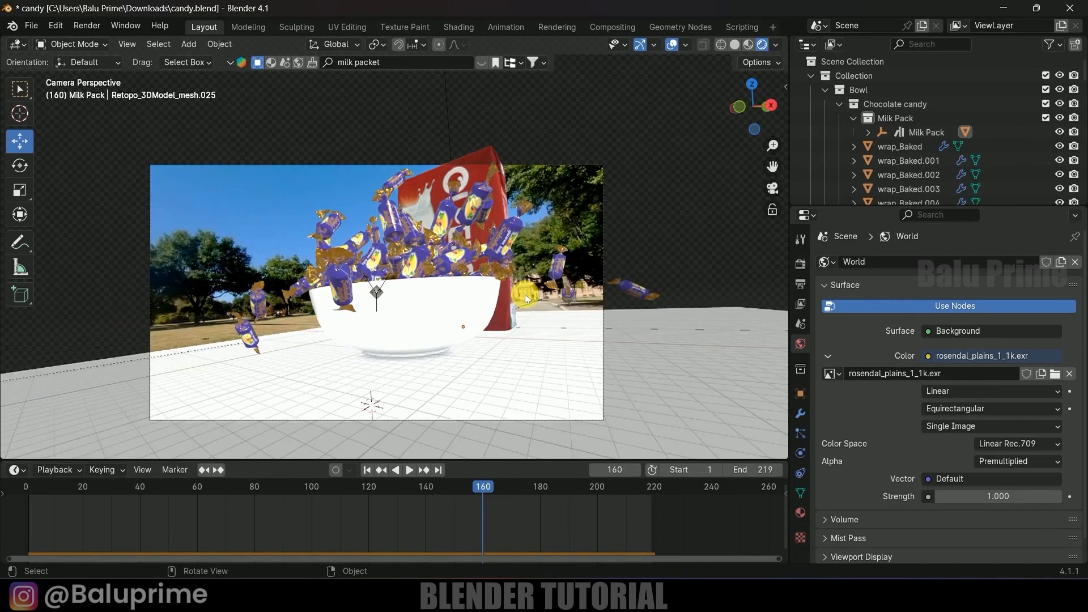
click(324, 487)
key(space)
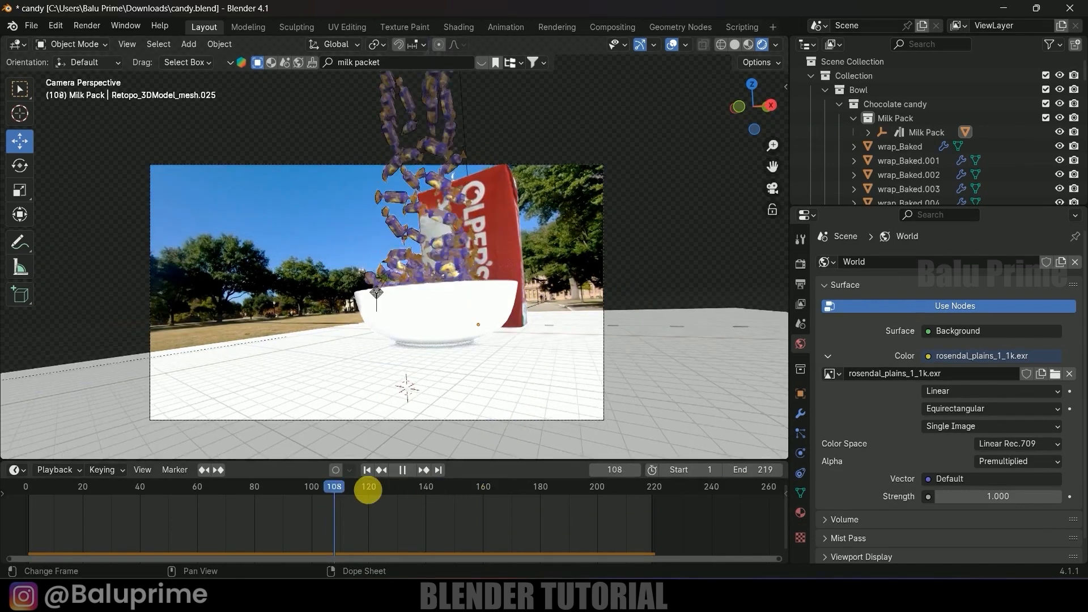
key(space)
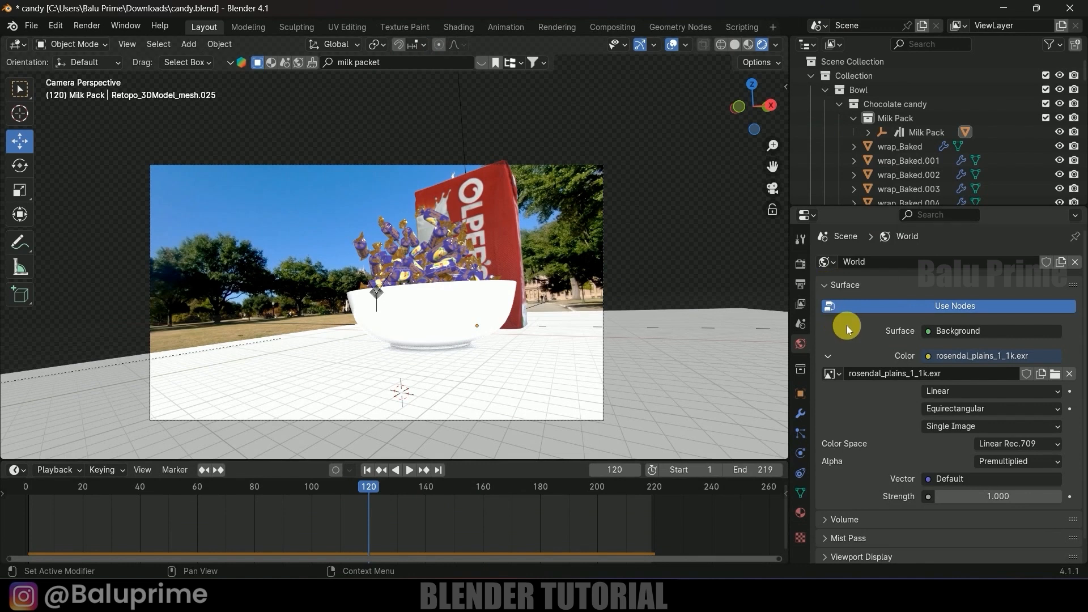
Step: Switch the scene's render engine to Cycles
click(800, 264)
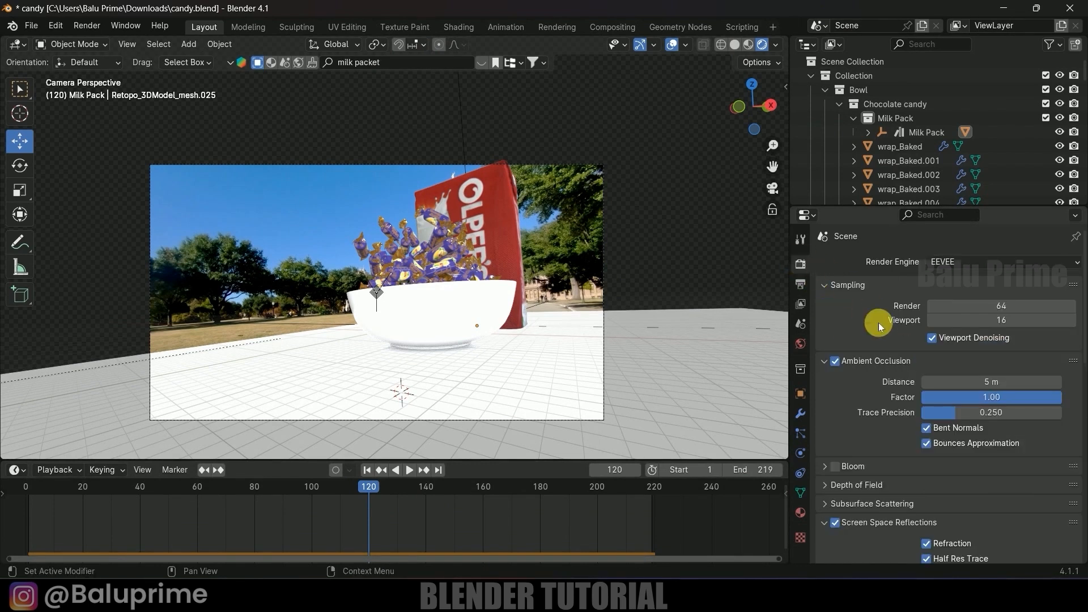
click(1004, 262)
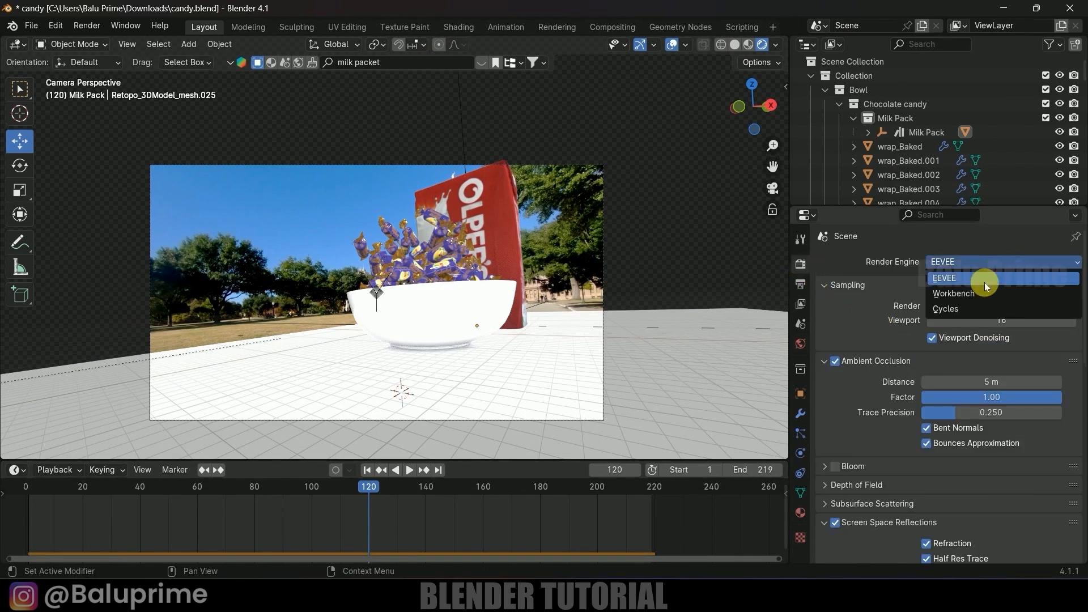
click(953, 295)
click(959, 298)
click(959, 328)
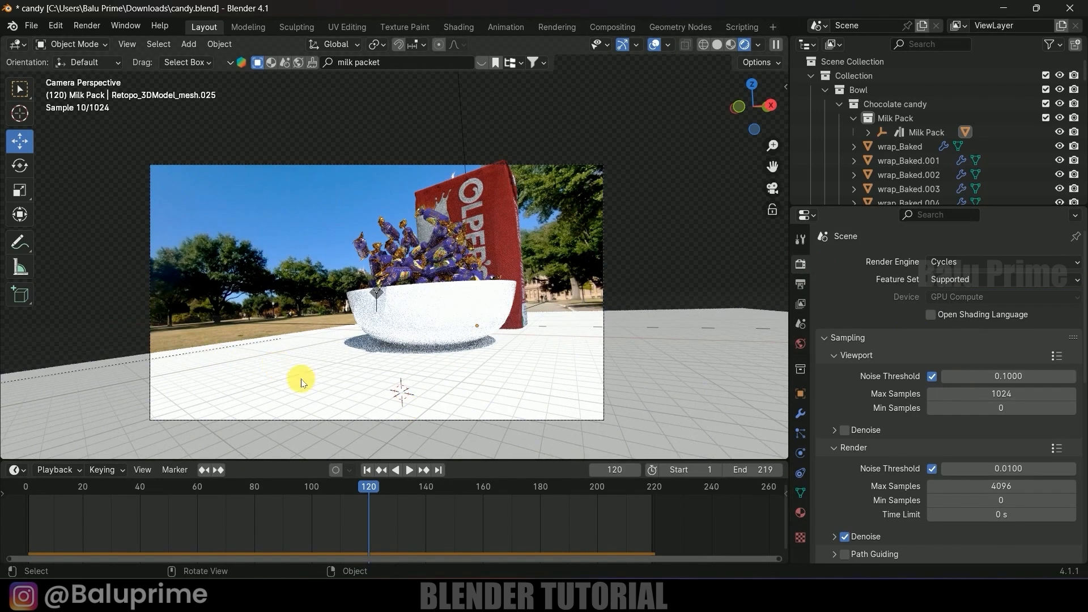
Step: Select the ground plane and turn it into a shadow catcher in its object visibility settings
click(359, 390)
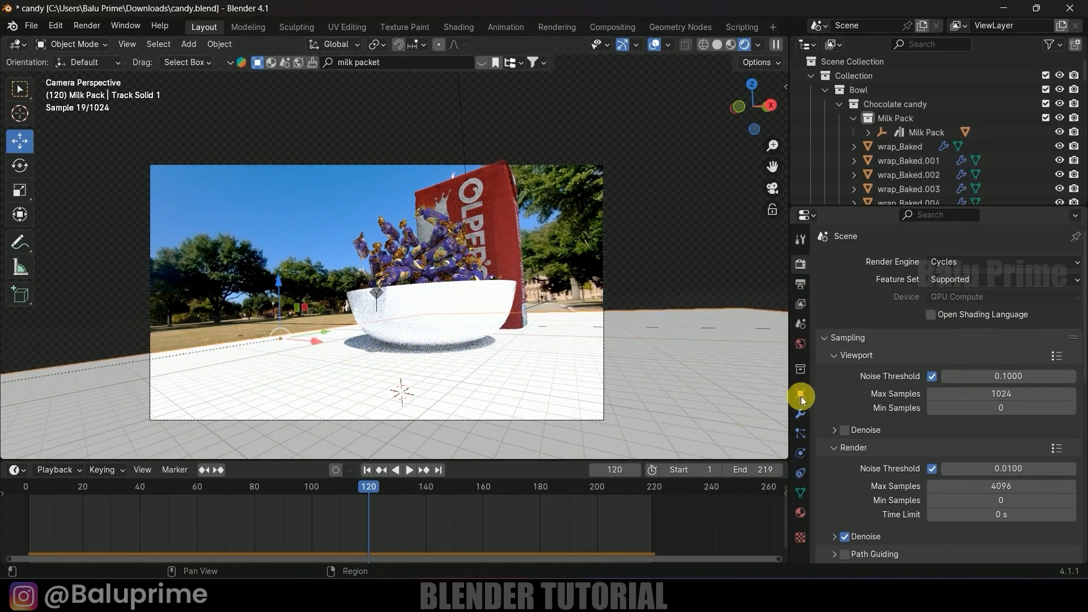
middle_drag(647, 306, 620, 250)
scroll(607, 315, down, 6)
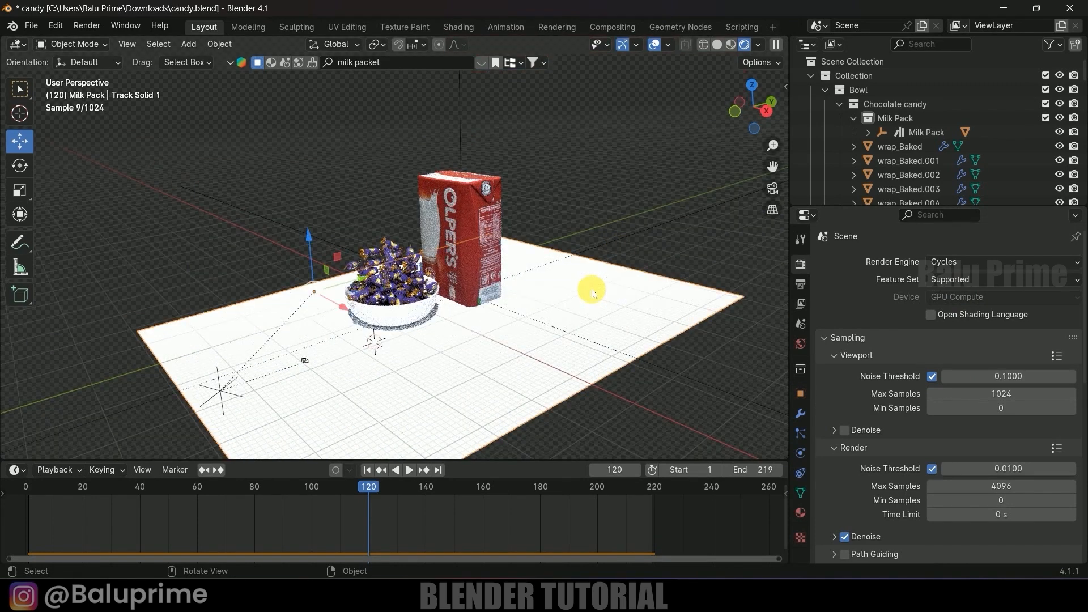
click(802, 395)
scroll(873, 453, down, 3)
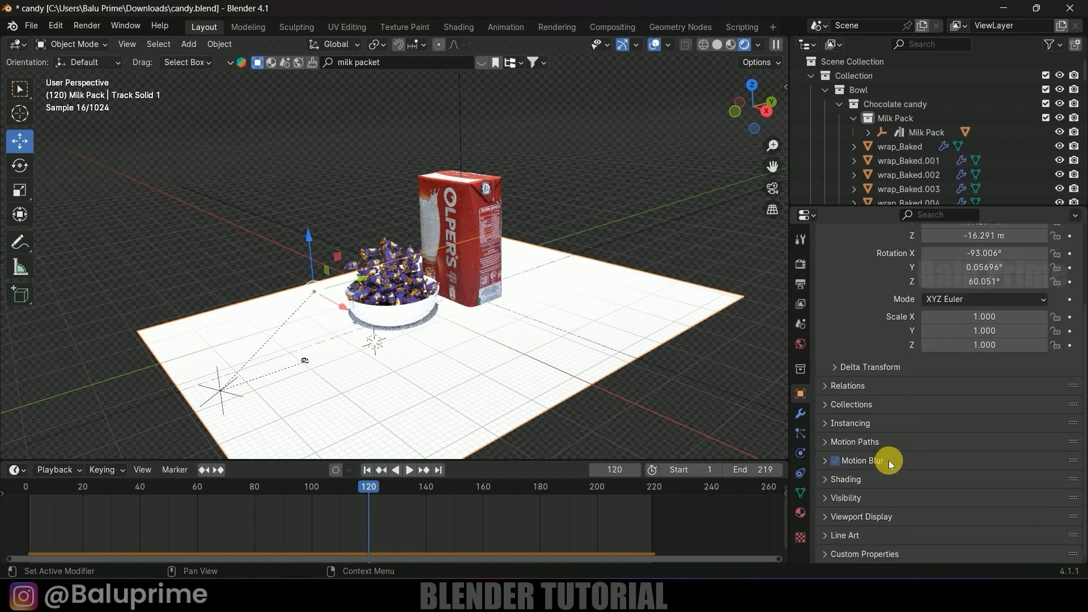
click(832, 498)
scroll(832, 498, down, 6)
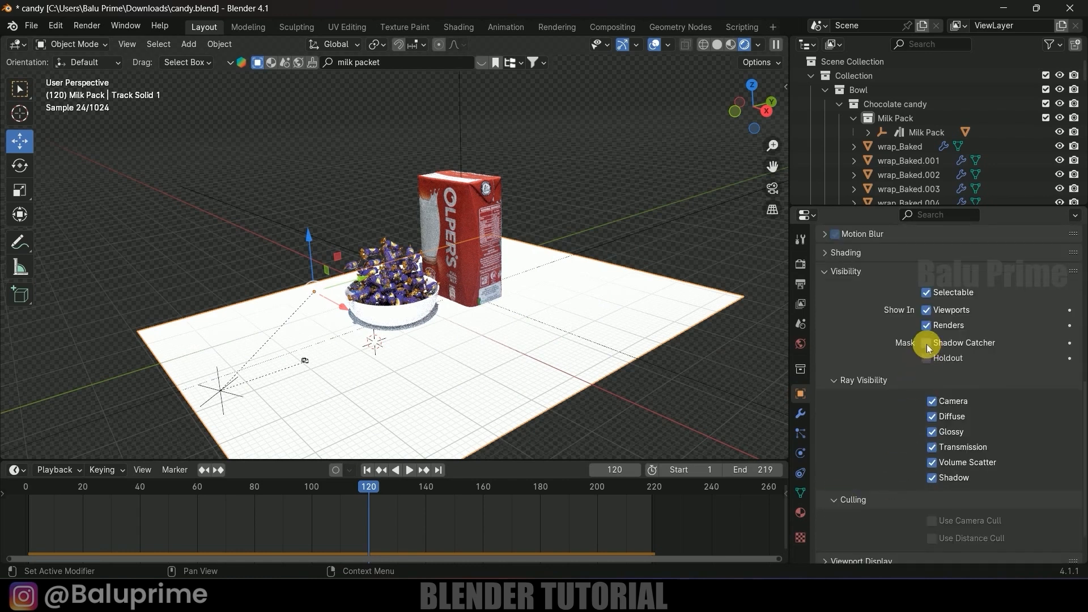
click(927, 343)
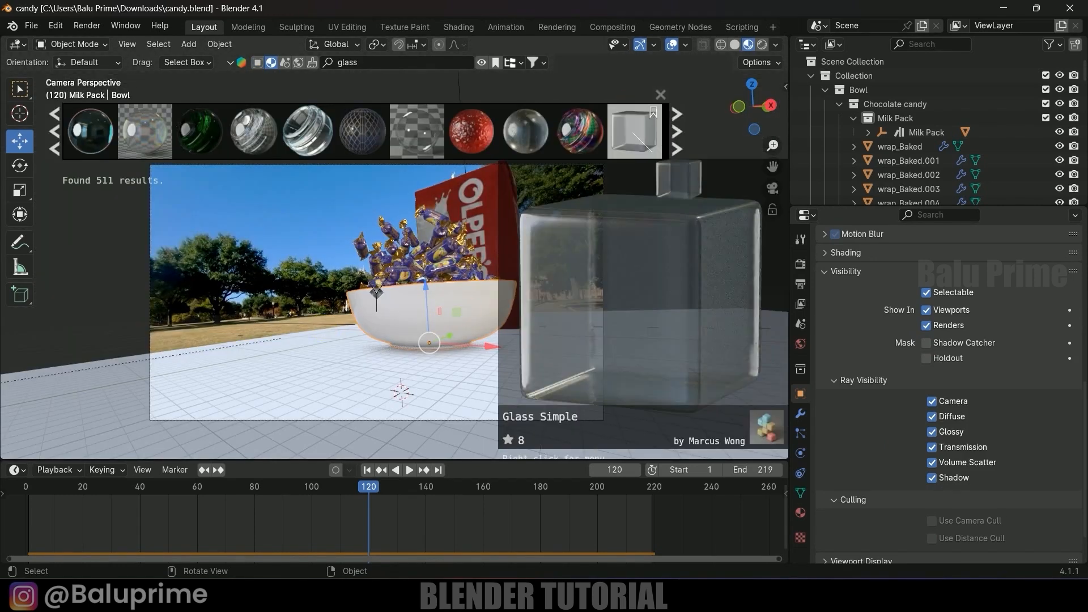
Step: Apply the Glass Simple material to the bowl, save the file, and check the rendered result from an angle and through the camera
click(634, 135)
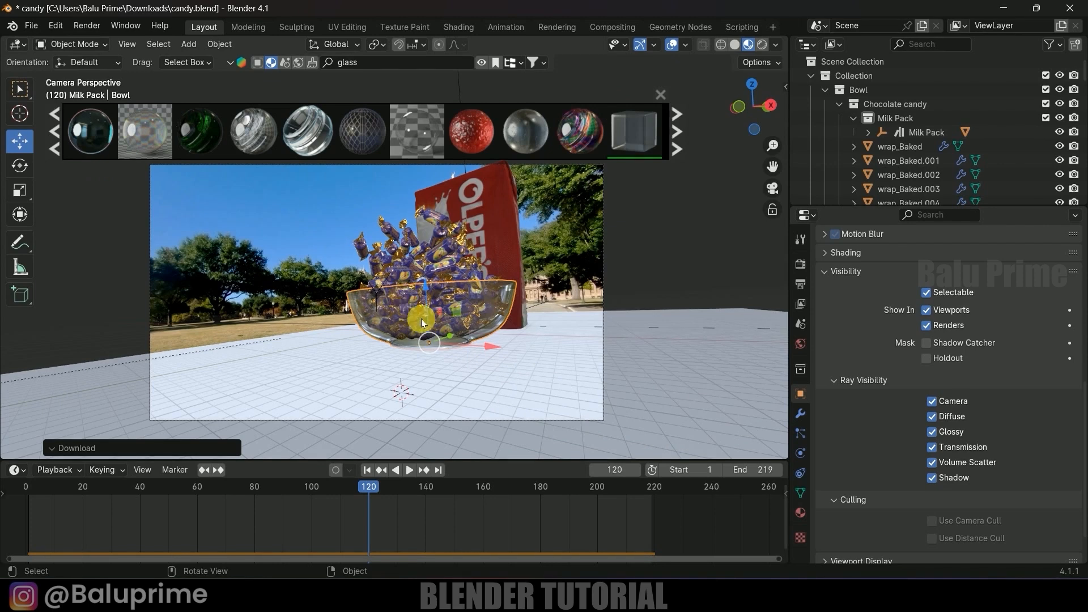
click(763, 45)
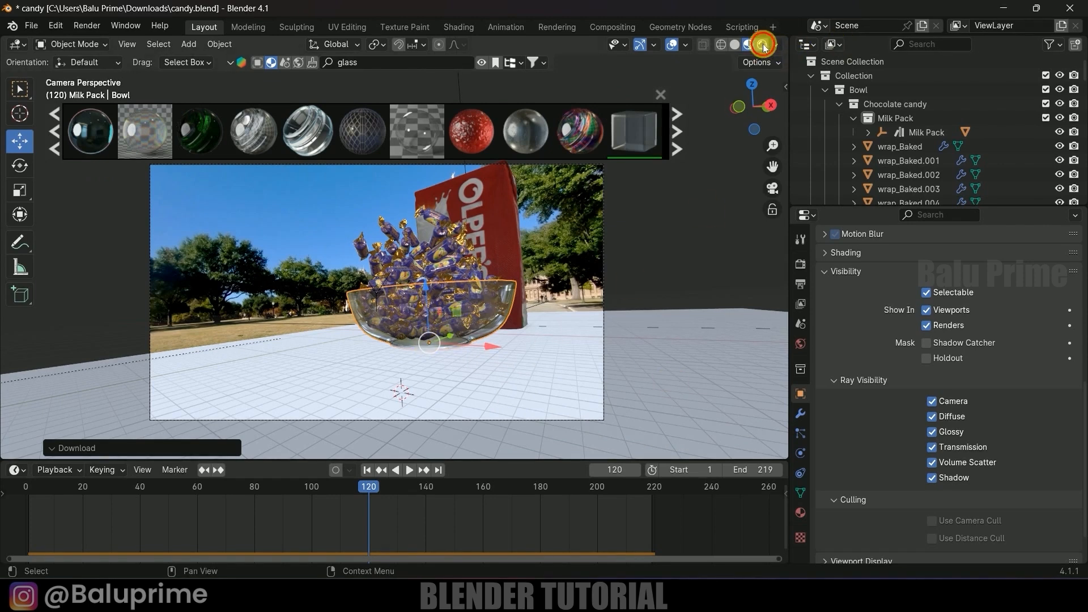
key(ctrl+s)
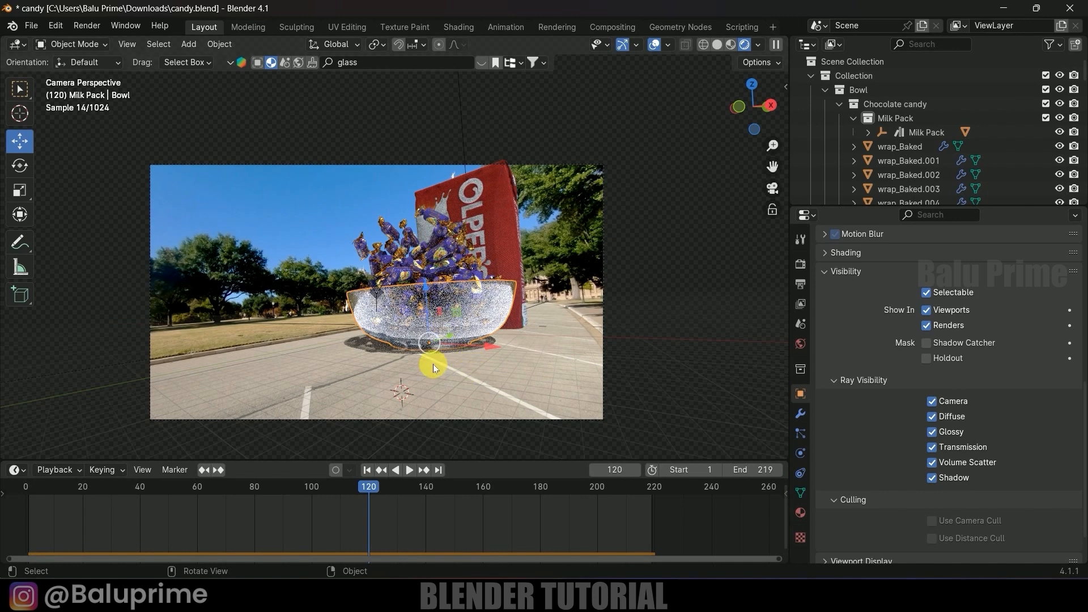
middle_drag(433, 364, 492, 386)
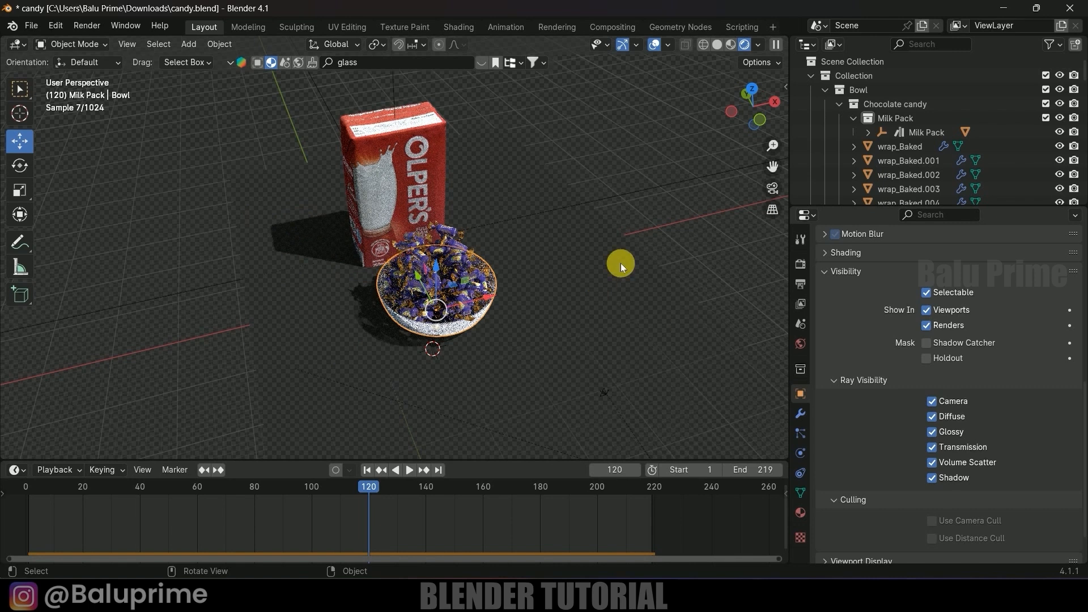
key(KP_0)
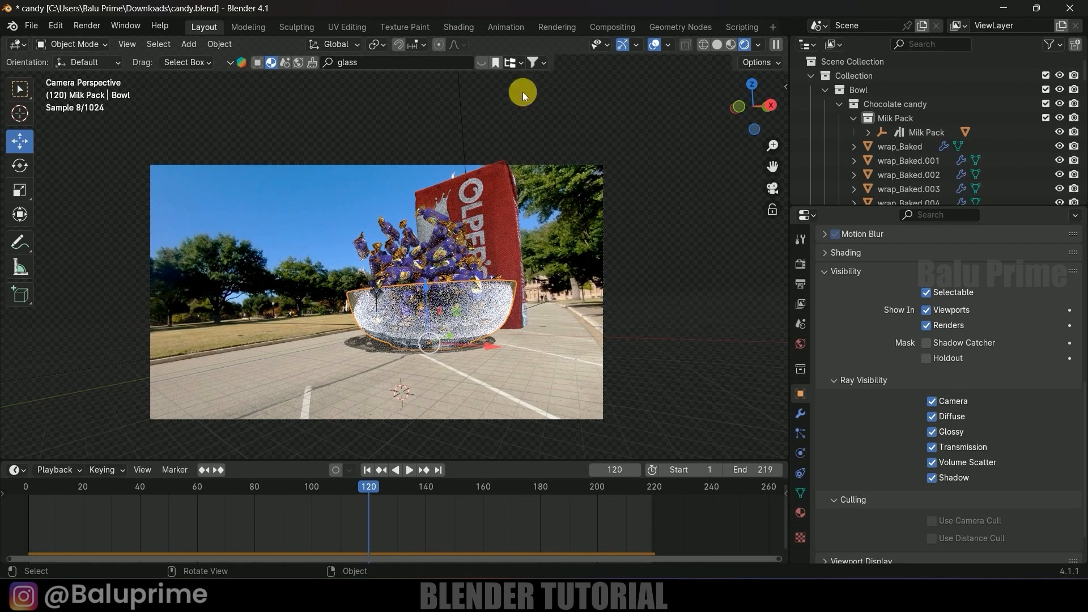
Step: Show the world's shader nodes in the Shading workspace and select the rosendal_plains_1_1k.exr environment texture node
click(457, 26)
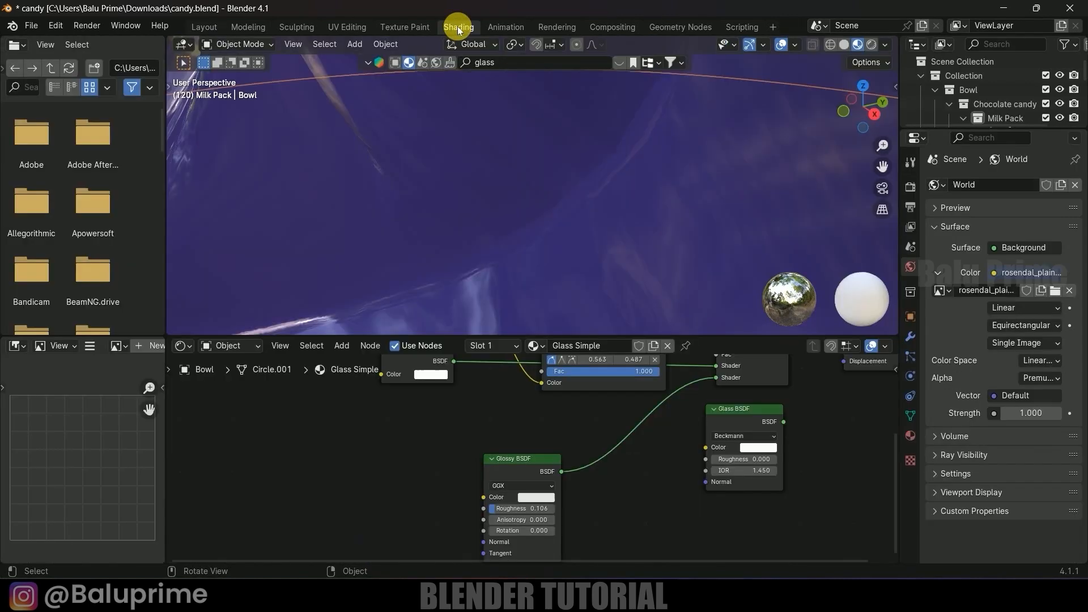
scroll(506, 268, down, 4)
scroll(452, 333, up, 1)
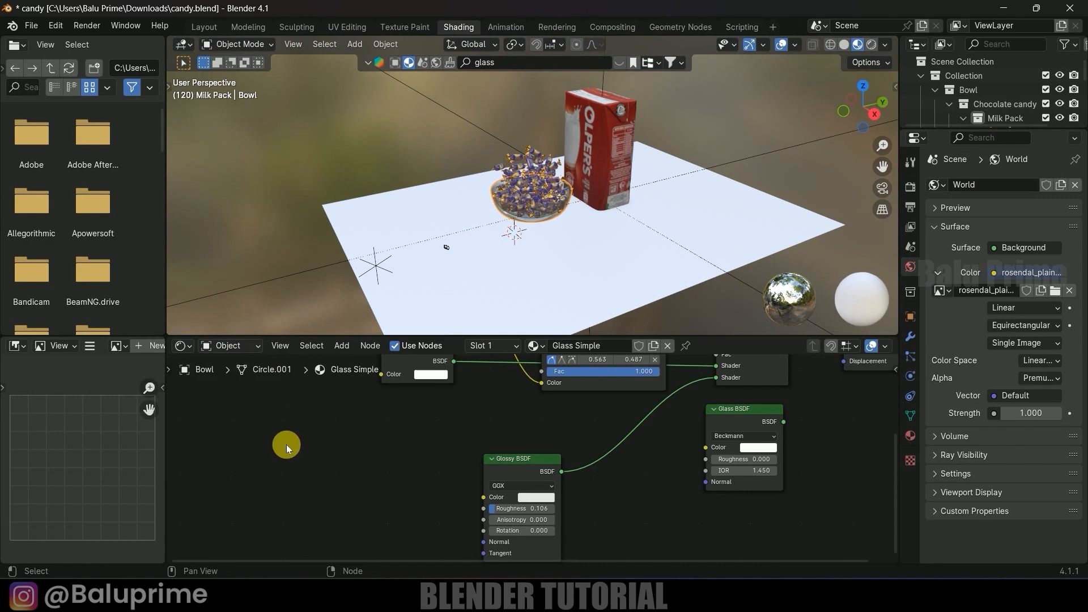
click(232, 347)
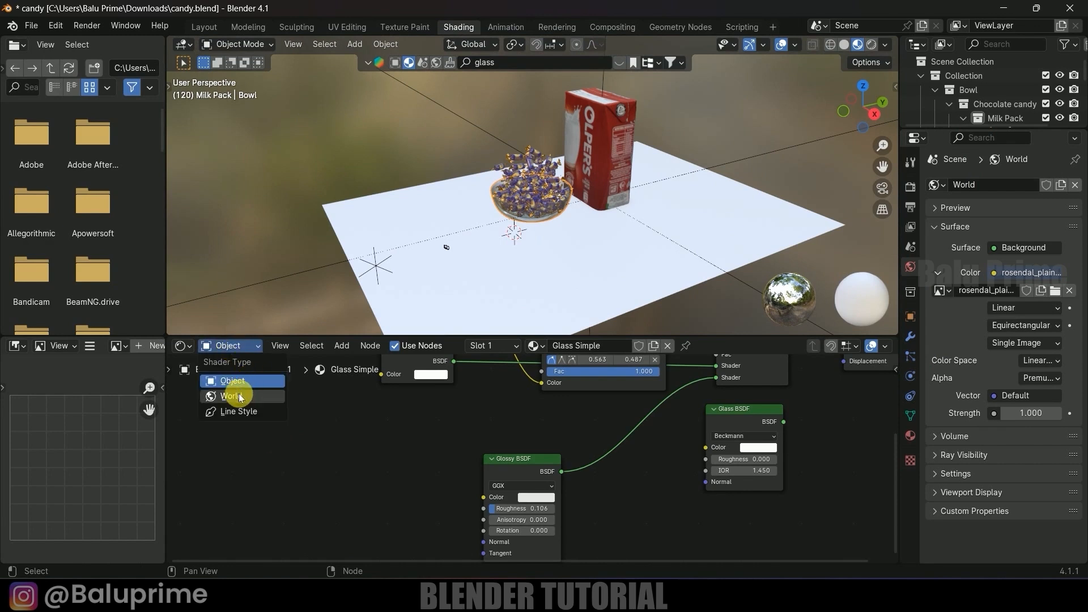
click(242, 390)
middle_drag(591, 499, 592, 513)
click(331, 461)
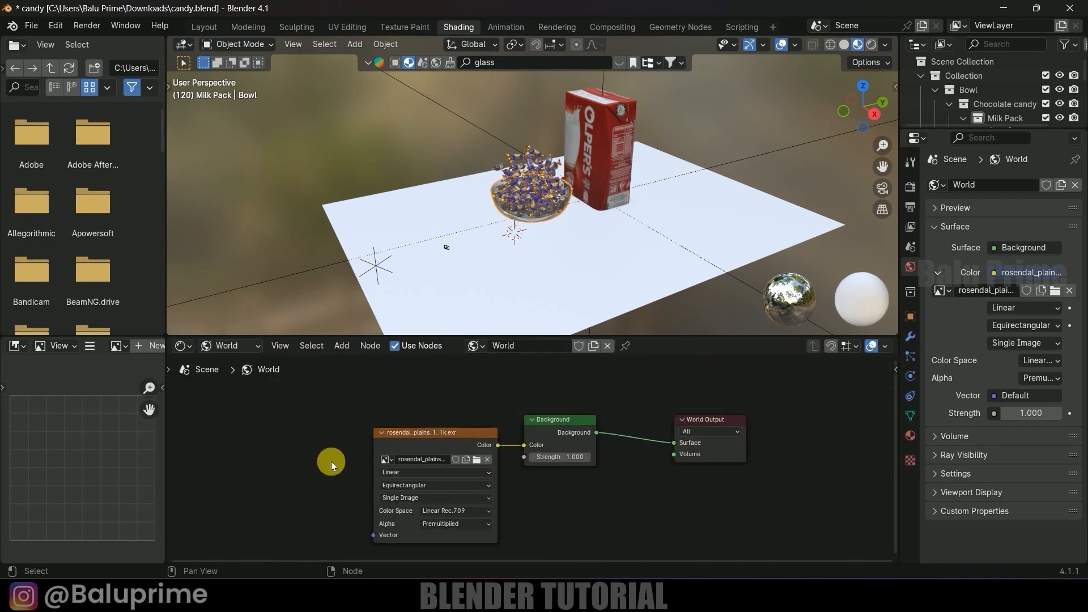
click(416, 434)
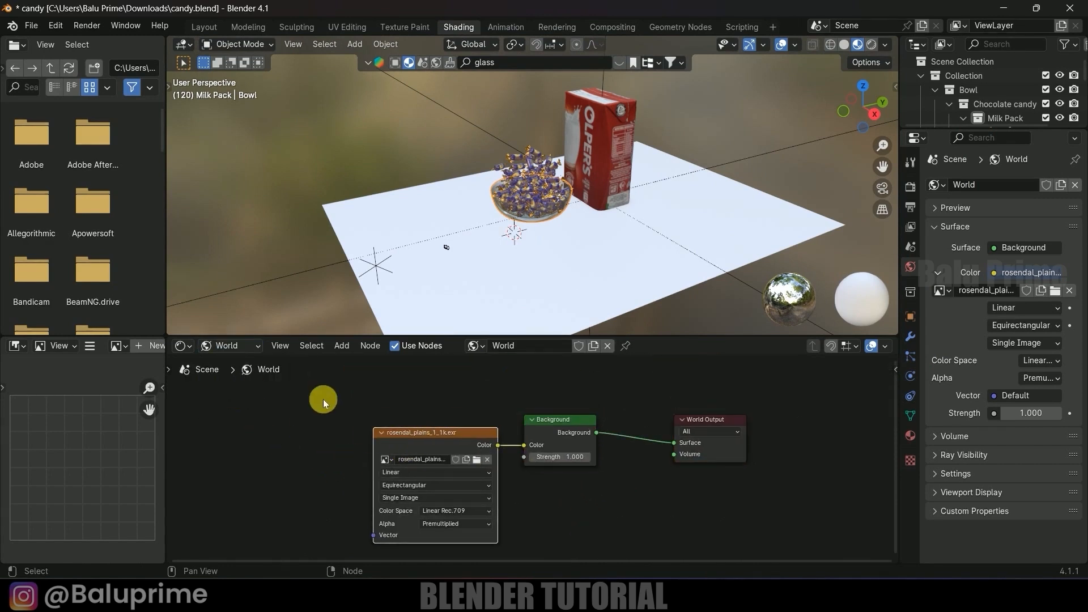
Step: Preview the scene with rendered shading and turn off the transparent film so the environment image shows behind the objects
click(871, 51)
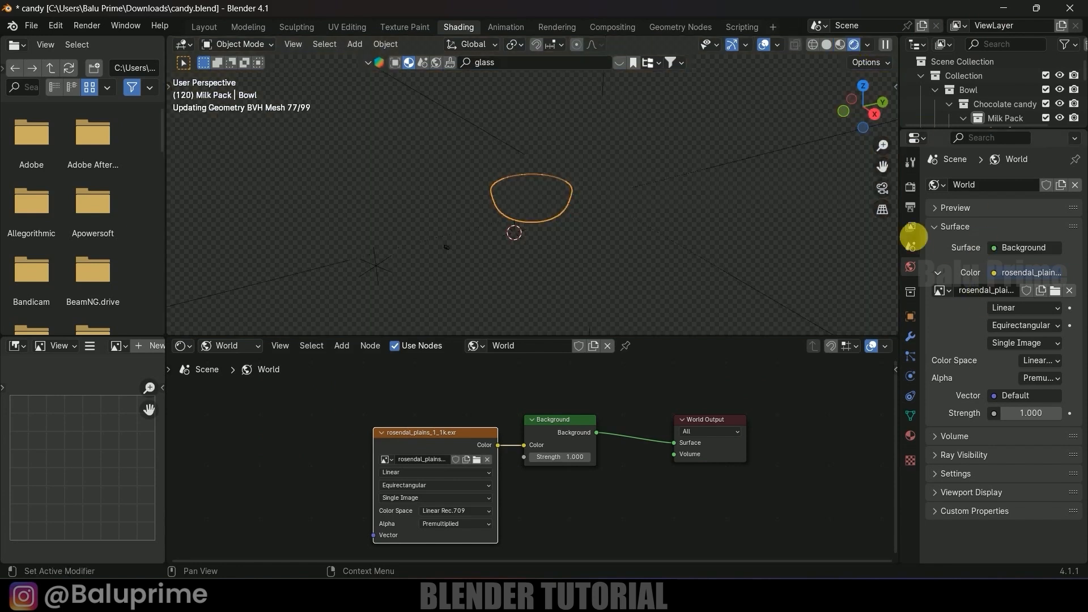
click(911, 187)
mouse_move(538, 244)
middle_down()
mouse_move(491, 246)
mouse_move(580, 258)
mouse_move(437, 221)
mouse_move(498, 236)
middle_up()
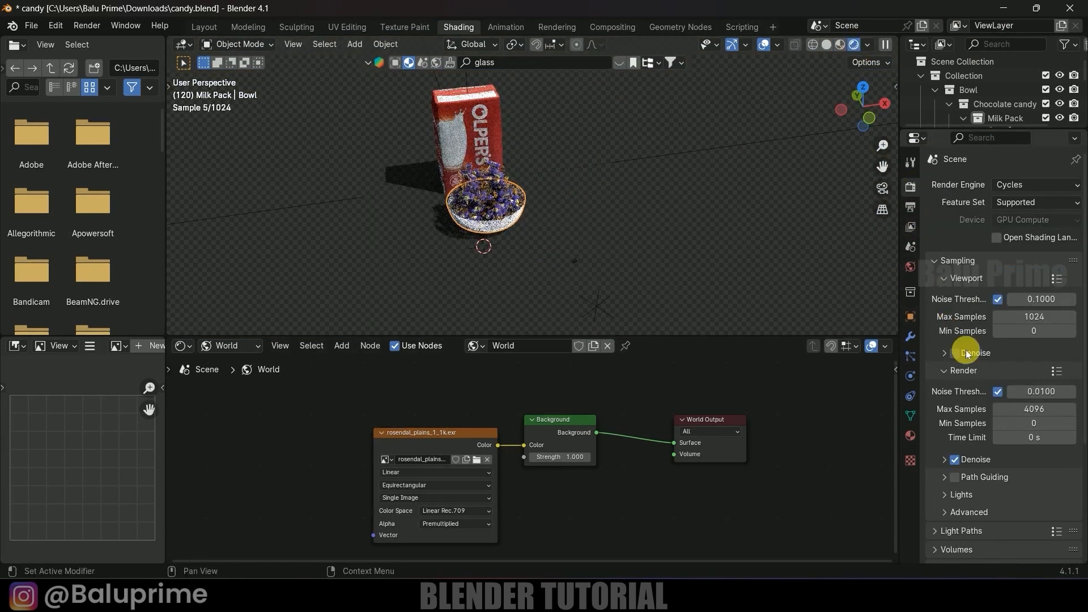
scroll(964, 397, down, 7)
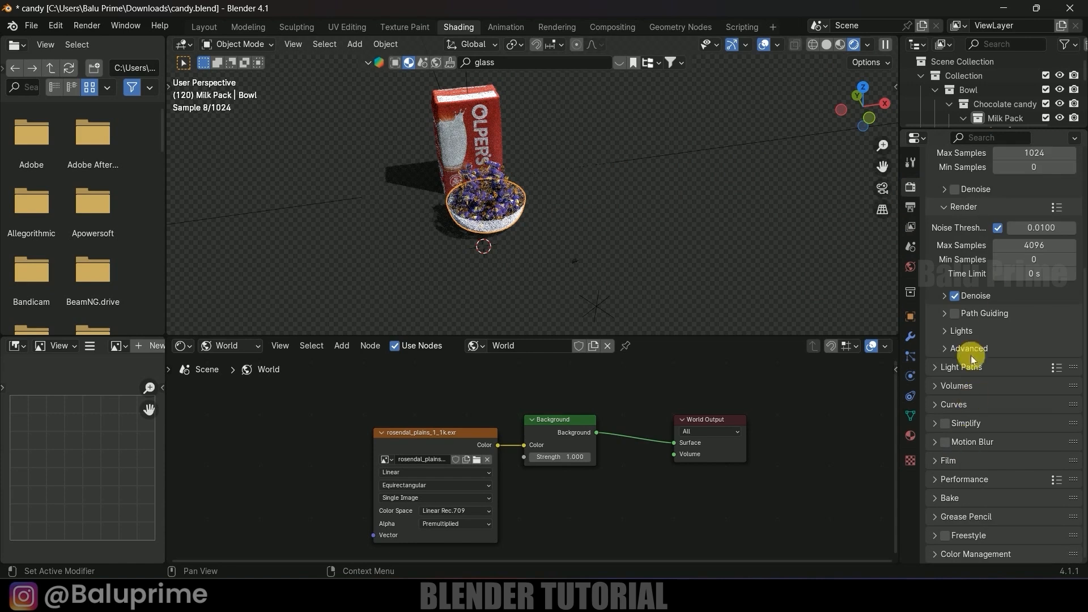
click(937, 460)
scroll(938, 458, down, 3)
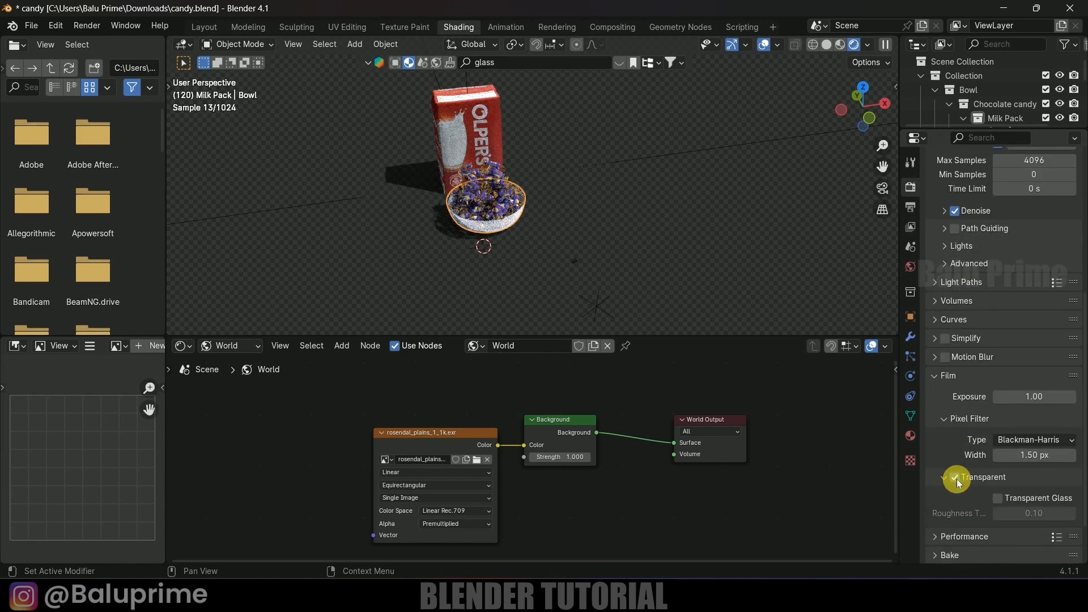
click(957, 480)
middle_drag(665, 264, 614, 228)
Step: Add linked Texture Coordinate and Mapping nodes to the environment texture node
middle_drag(267, 427, 362, 399)
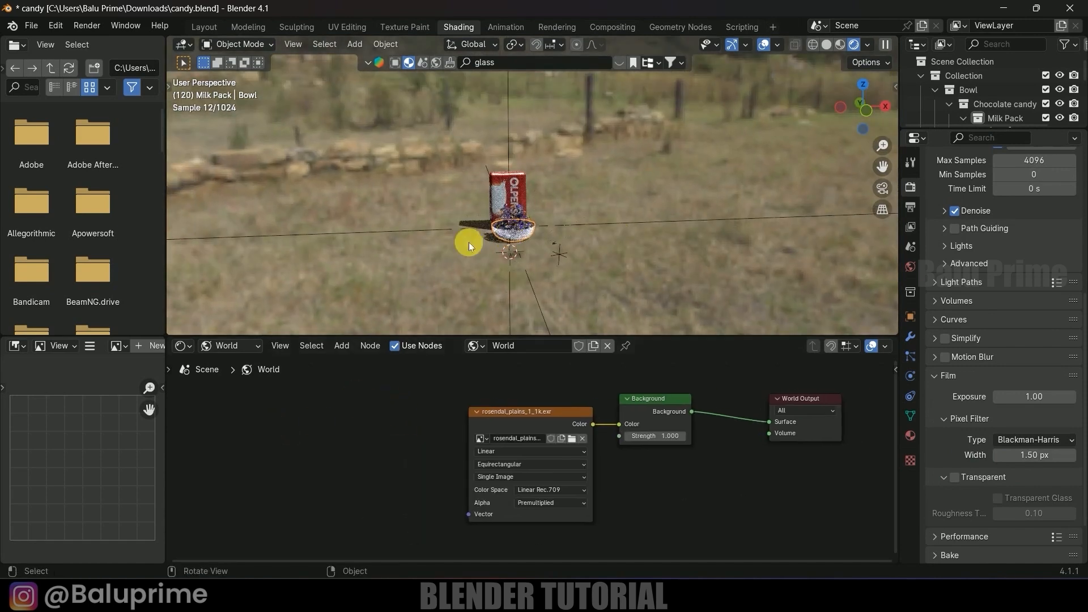
click(527, 413)
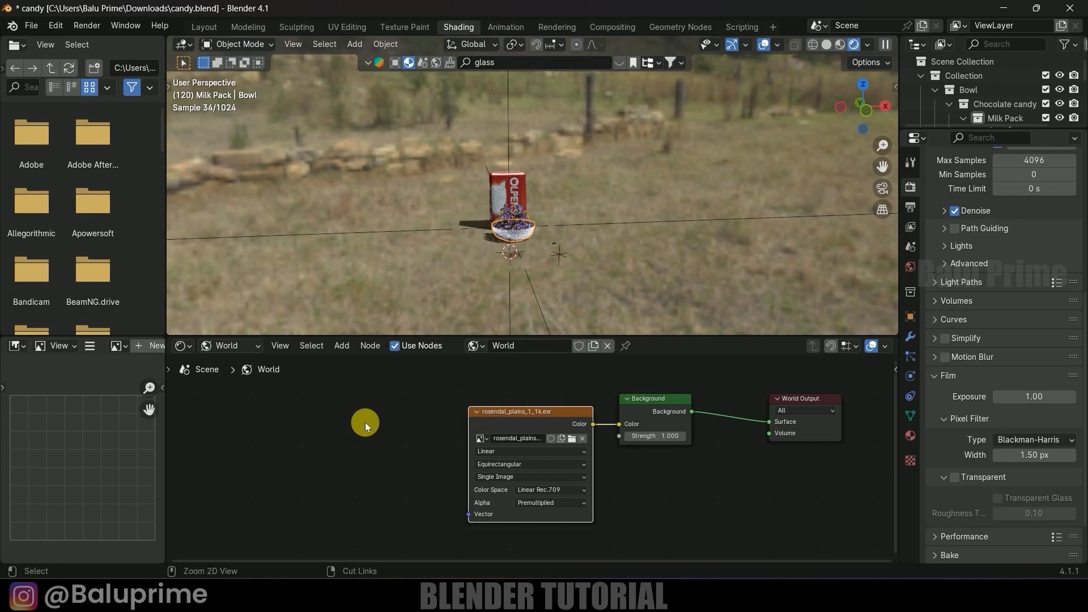
key(ctrl+t)
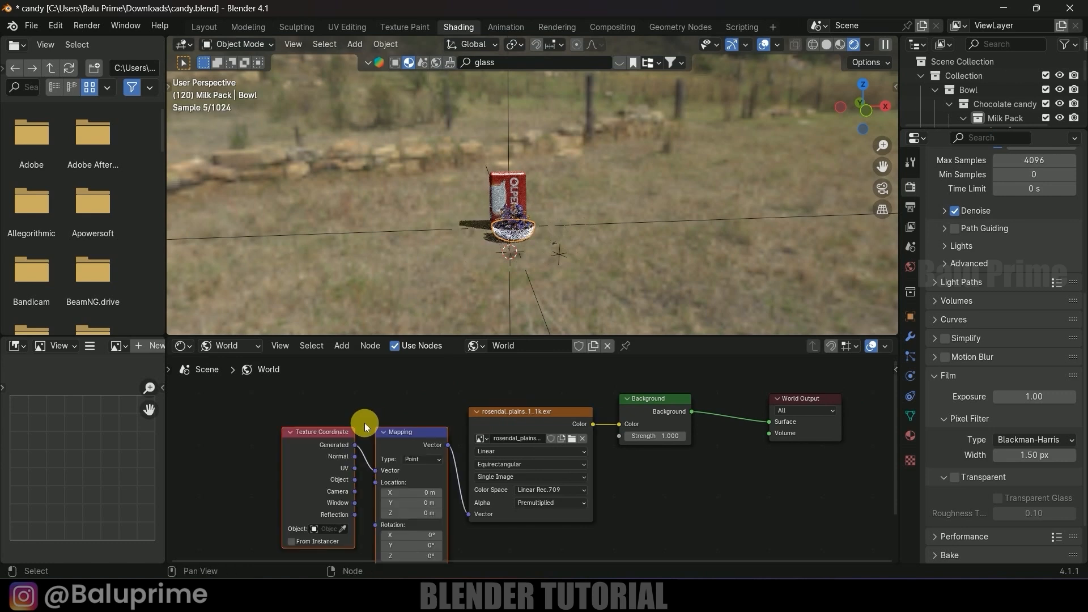
Step: Search the add-ons for "node", make sure Node Wrangler is enabled, and save the preferences
click(55, 25)
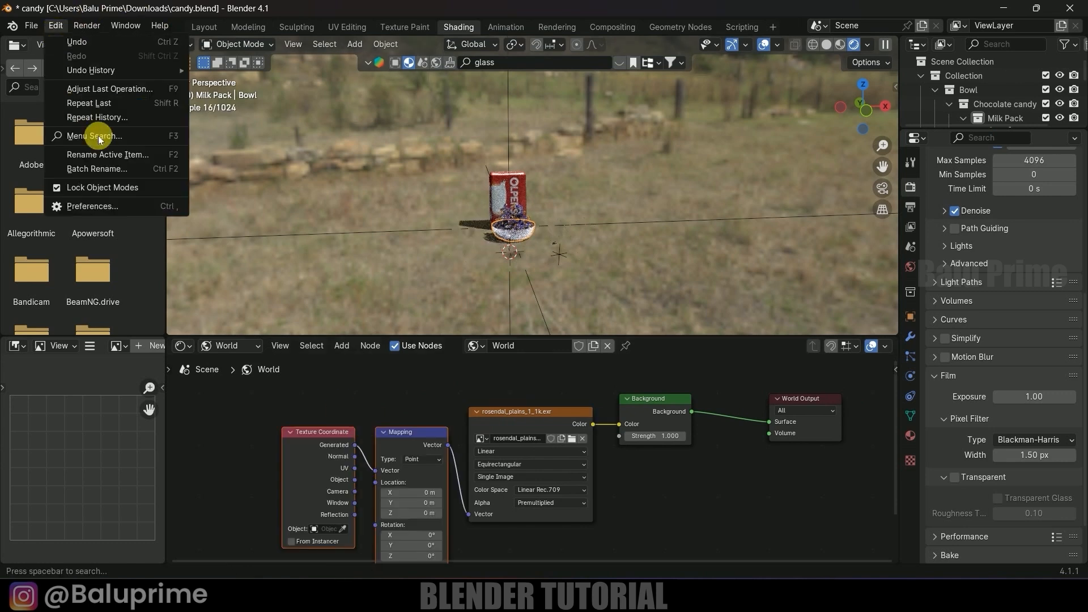
click(92, 207)
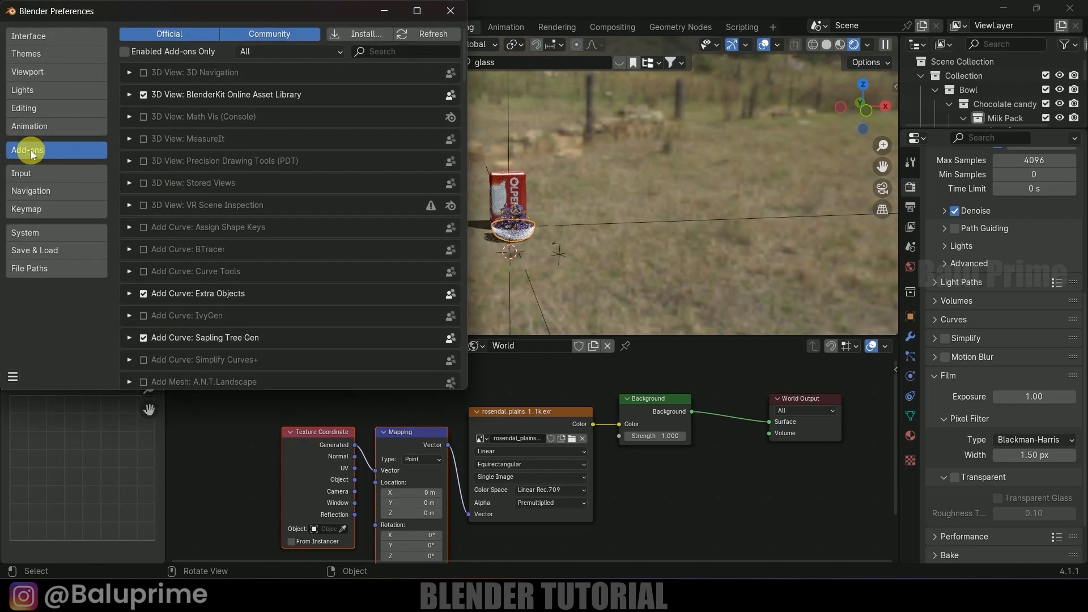
click(411, 57)
text(node)
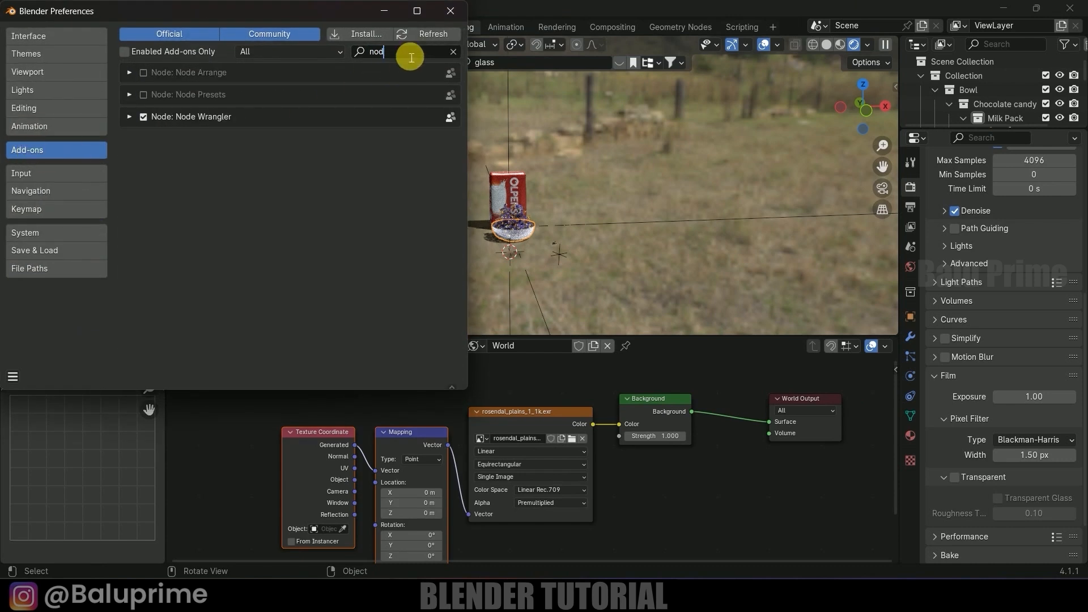
click(143, 118)
click(143, 118)
click(12, 377)
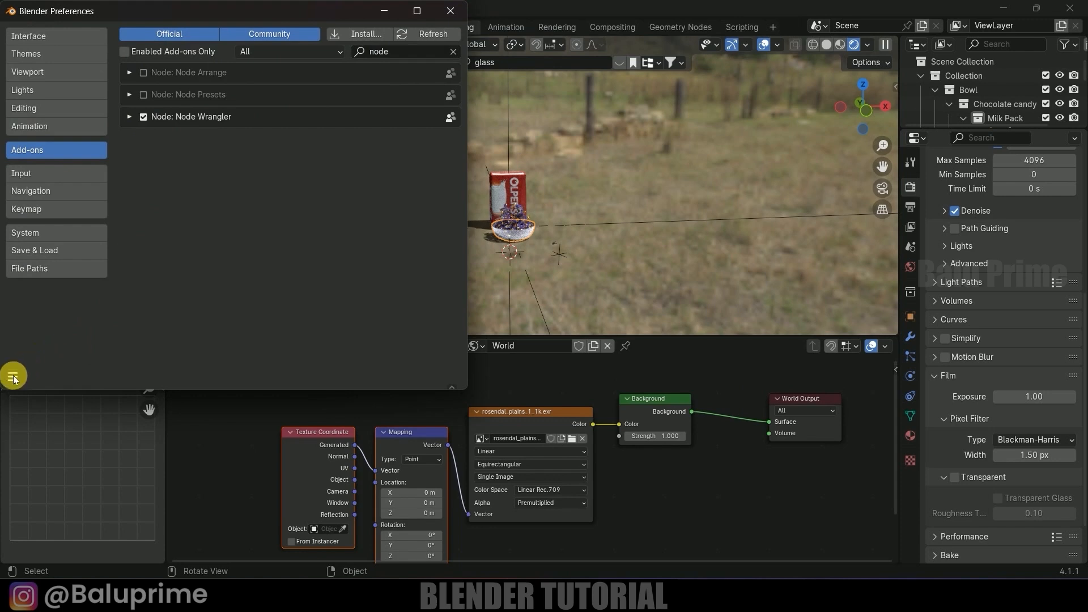
click(50, 332)
click(450, 11)
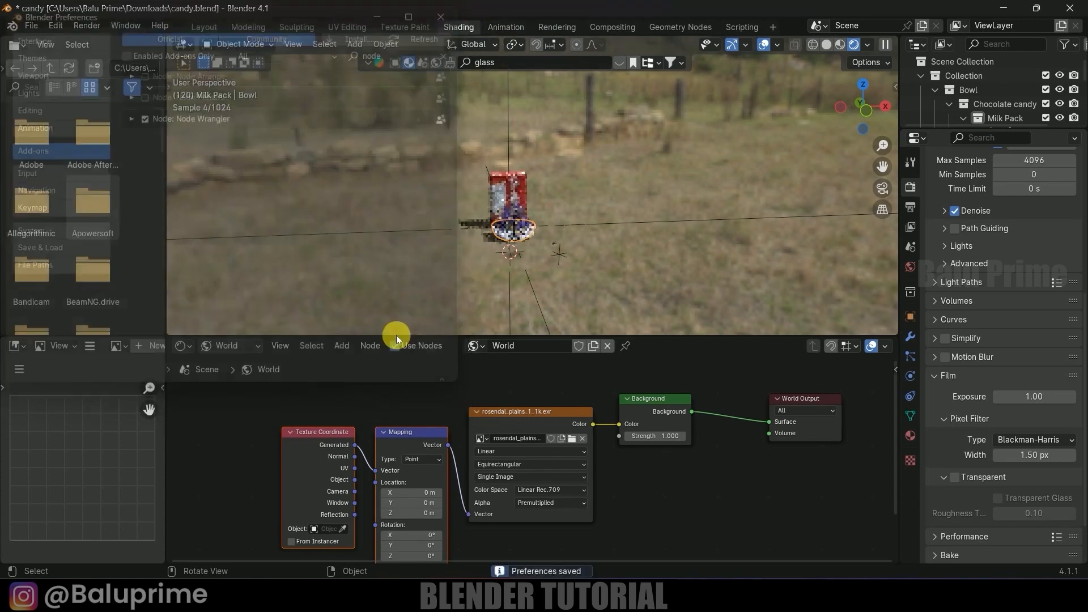
Step: Set the Mapping node's Z rotation to 45° to turn the environment image
middle_drag(374, 418, 395, 377)
scroll(505, 486, up, 5)
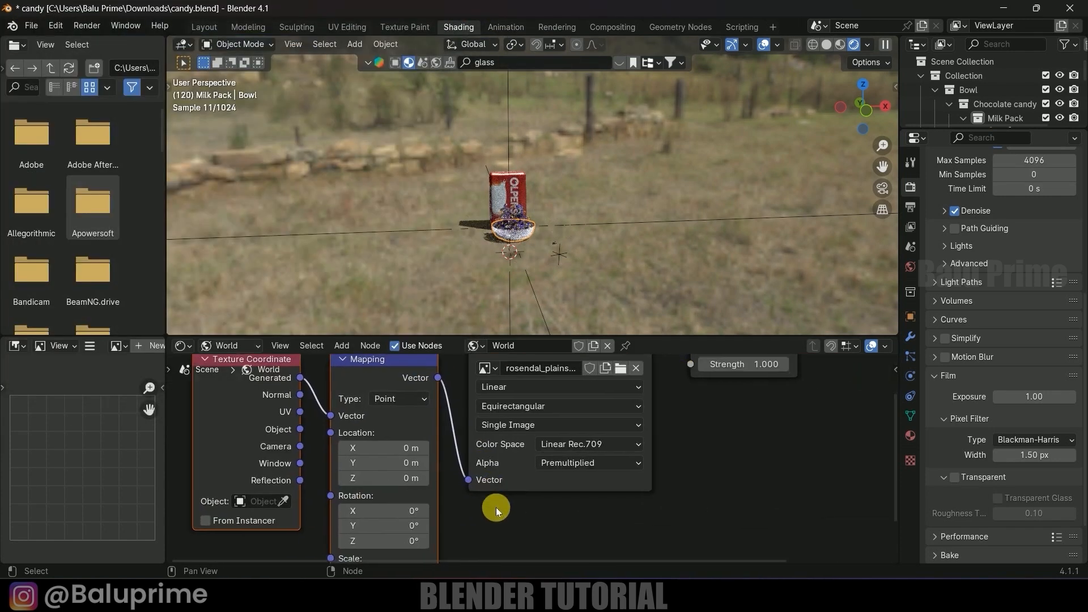
middle_drag(502, 513, 535, 512)
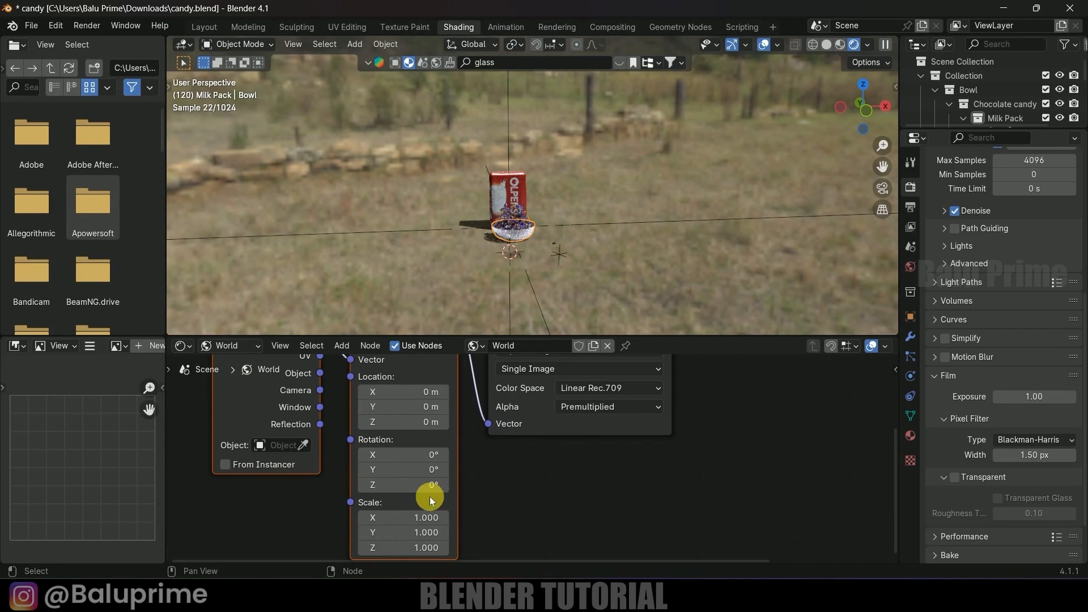
click(404, 490)
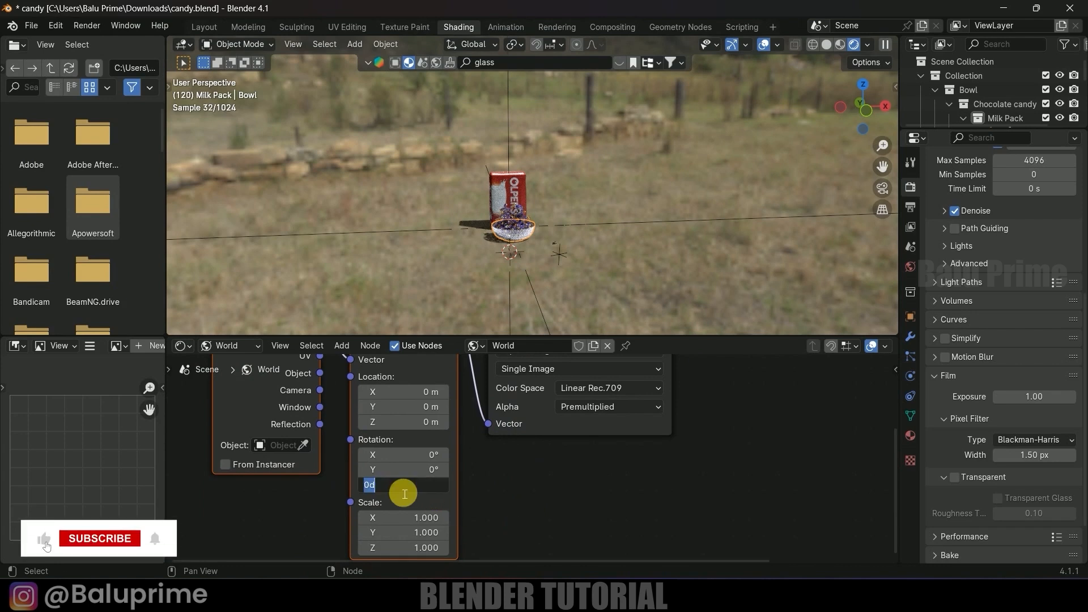
key(Return)
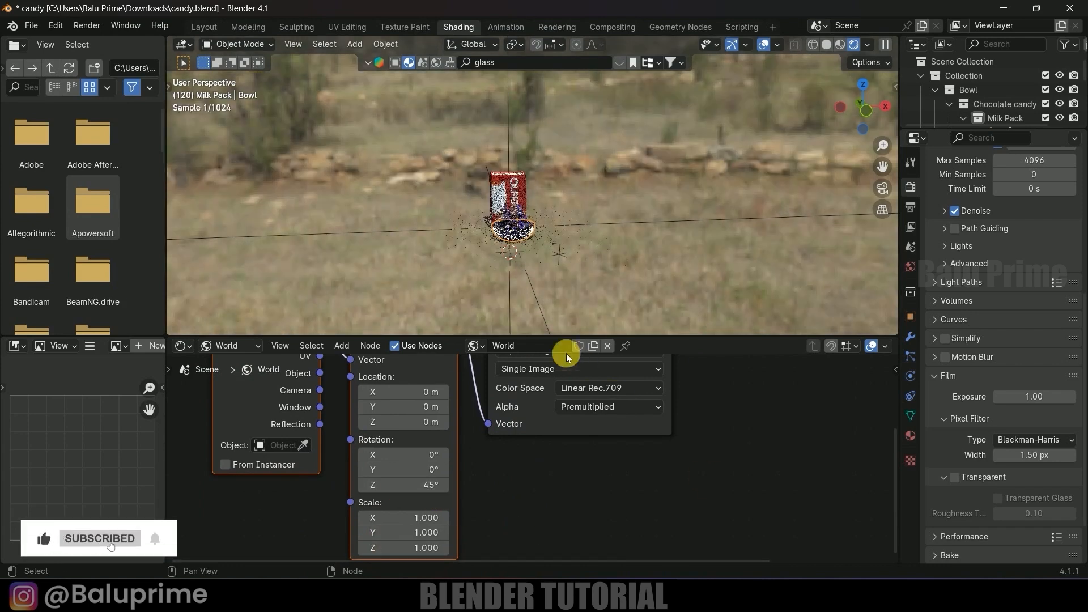
Step: Set the Mapping node's Z rotation to -45° and turn the transparent film background back on while viewing through the camera
click(427, 493)
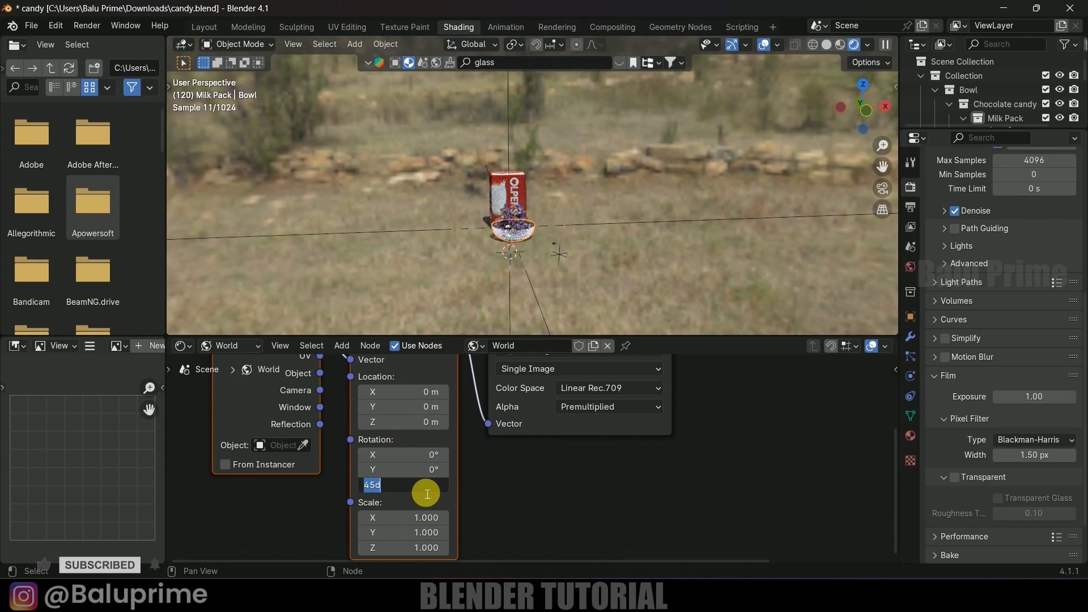
text(-45)
key(Return)
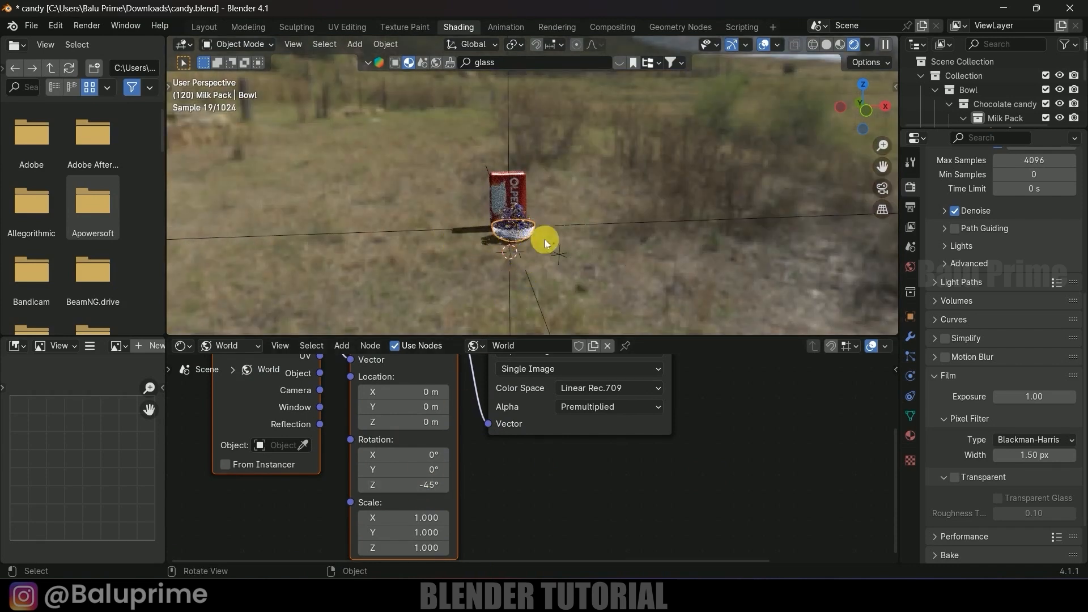
key(KP_0)
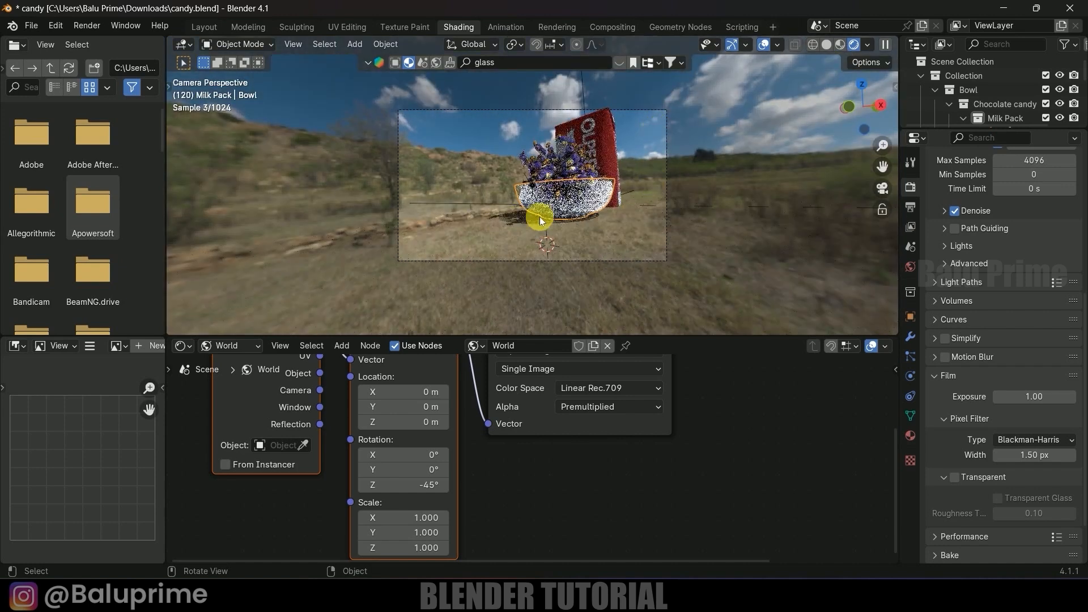
click(956, 477)
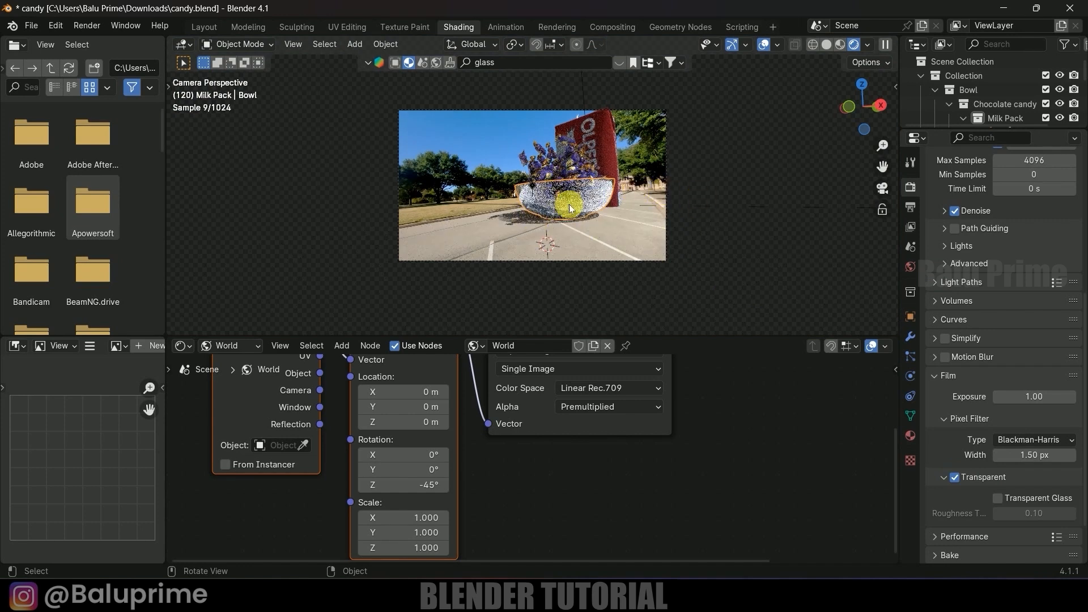
Step: Return to the Layout workspace and set the final render sampling to 32 max samples with a 0.1 noise threshold
click(203, 27)
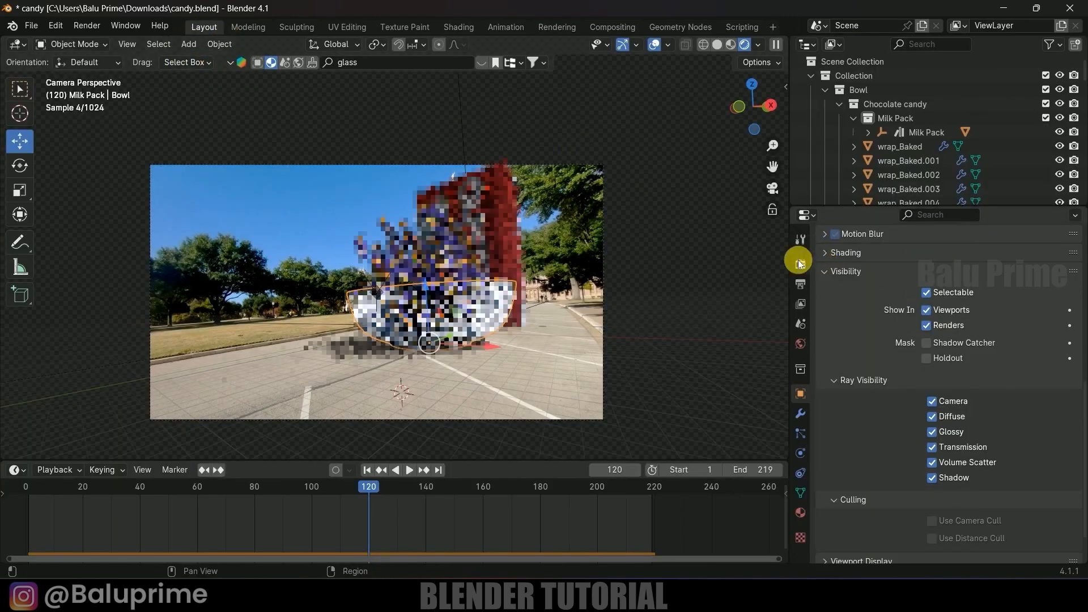
click(801, 264)
scroll(930, 309, up, 10)
scroll(896, 316, up, 3)
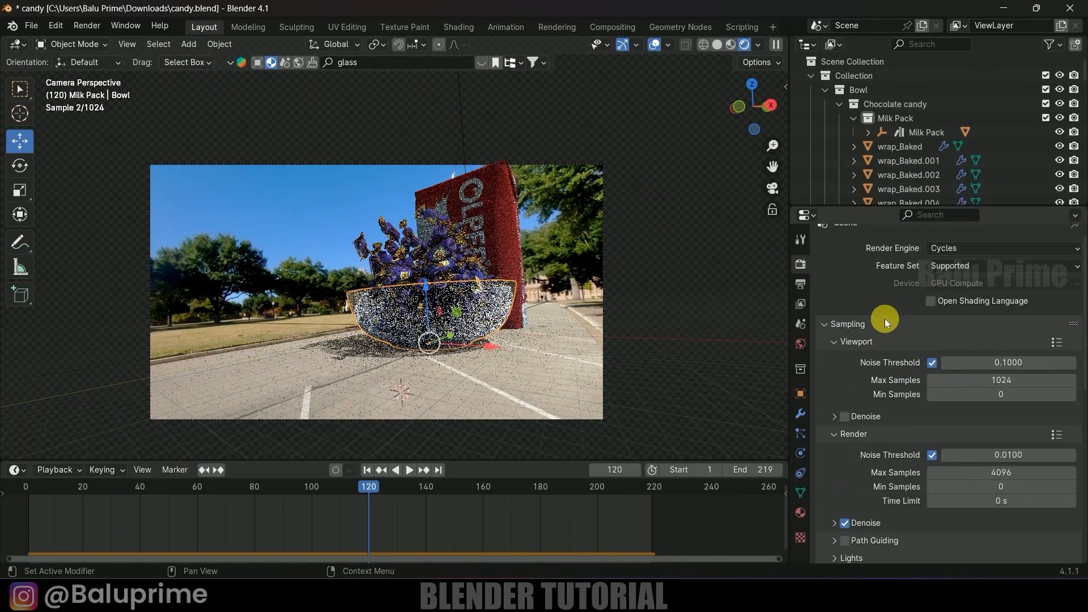
scroll(894, 323, down, 3)
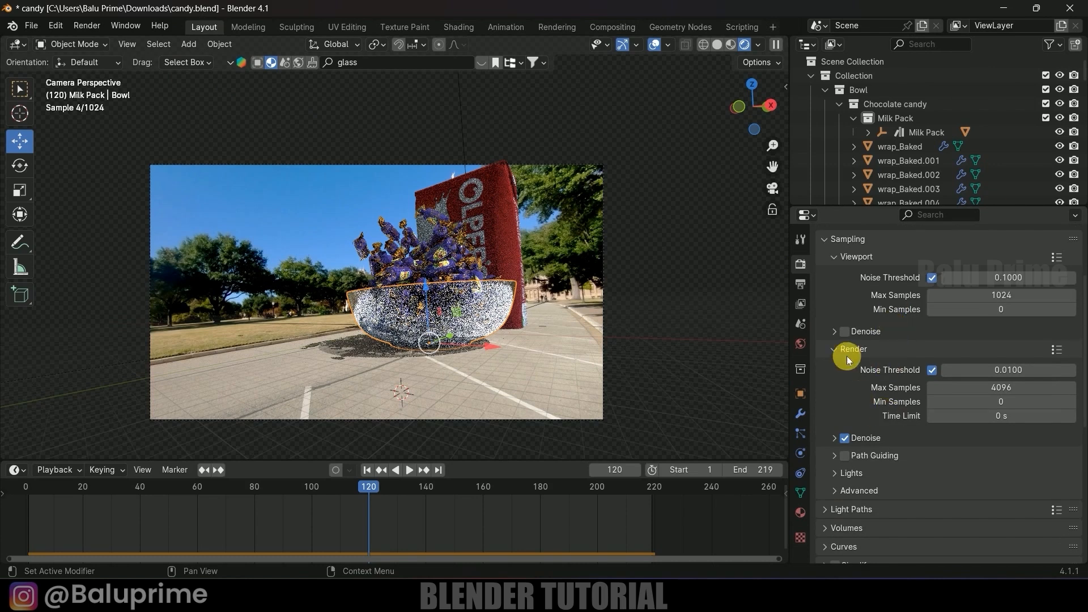
double_click(1022, 391)
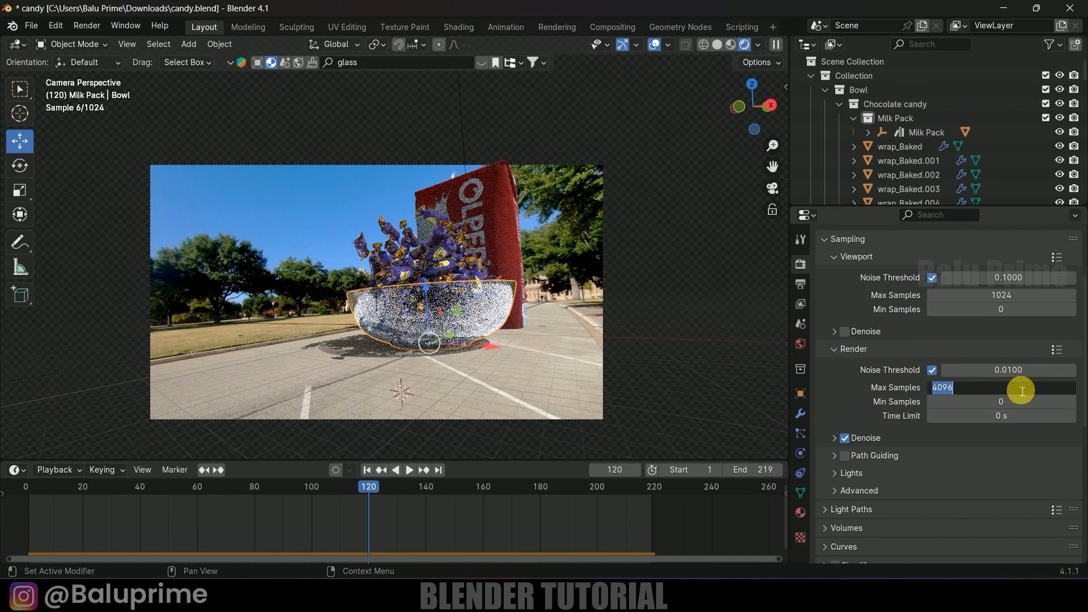
key(Return)
double_click(978, 373)
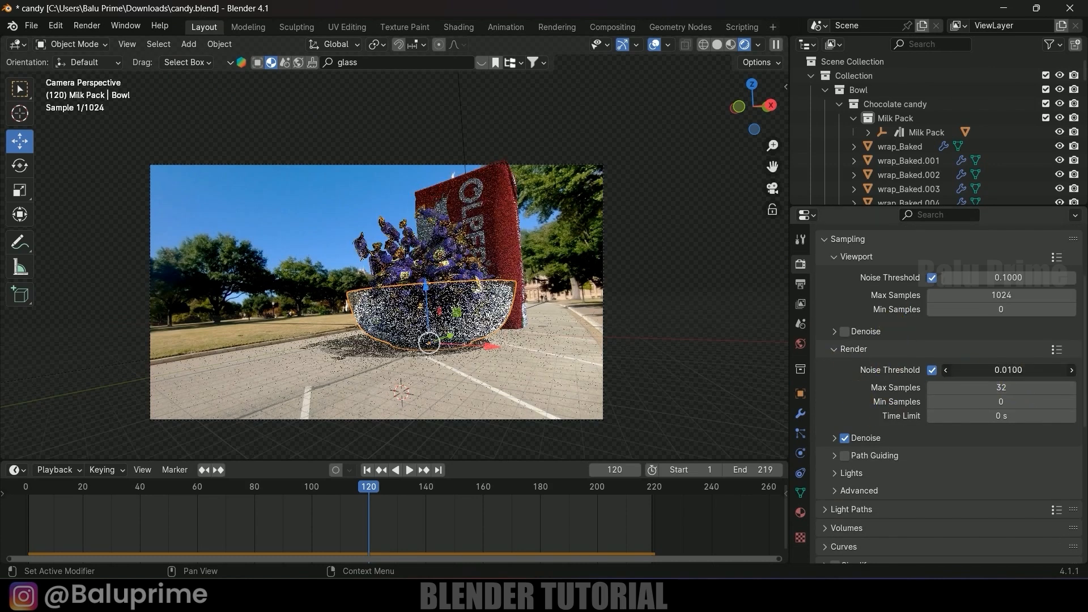
key(Return)
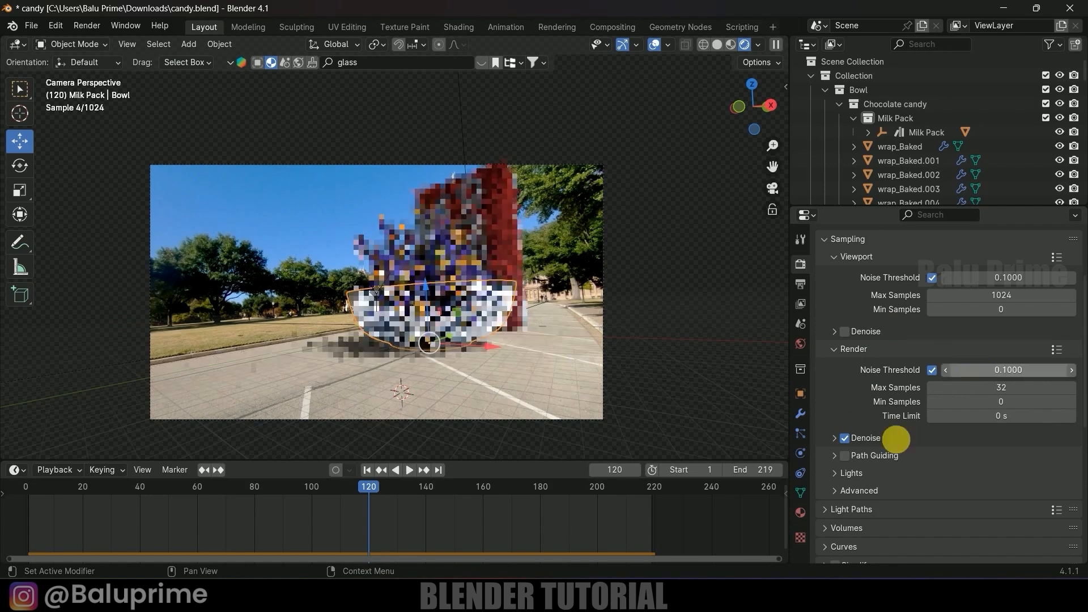
Step: Set the light path bounces to a maximum of 6 total and 6 for transmission
scroll(895, 438, down, 3)
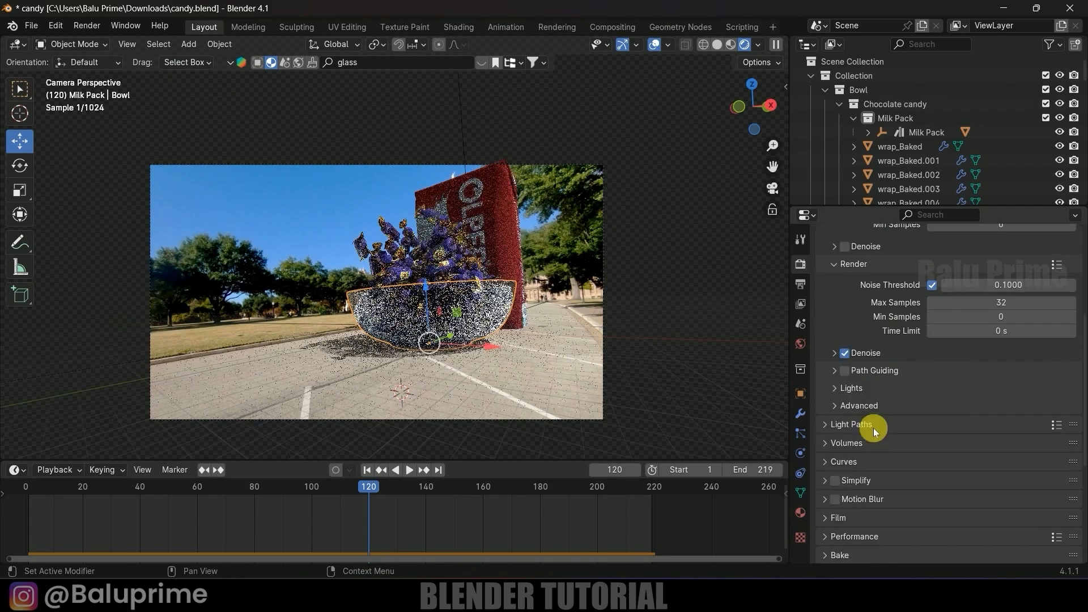
click(828, 424)
scroll(827, 423, down, 2)
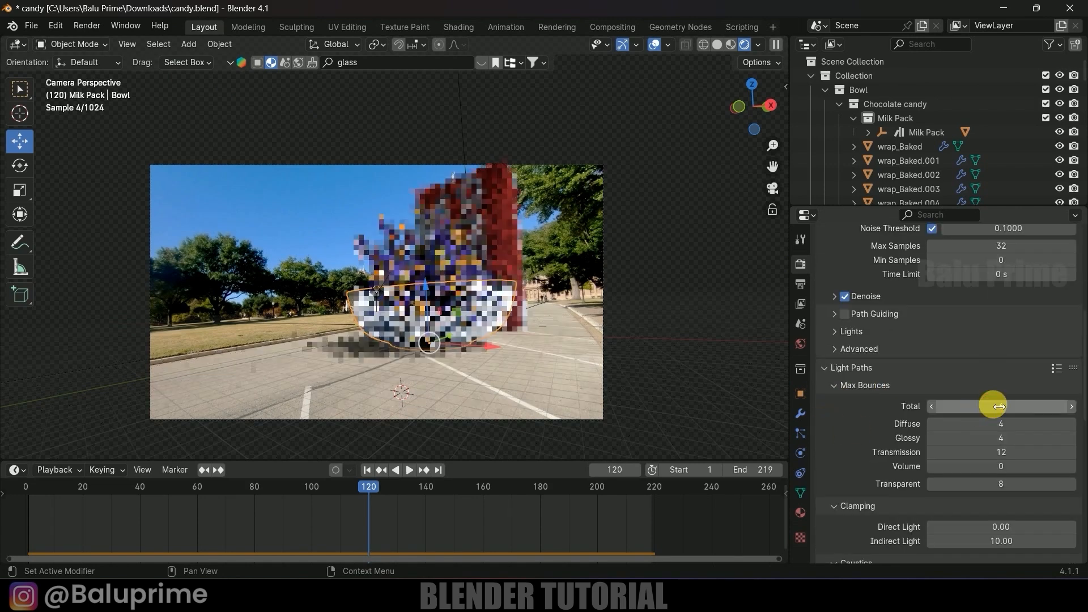
double_click(996, 452)
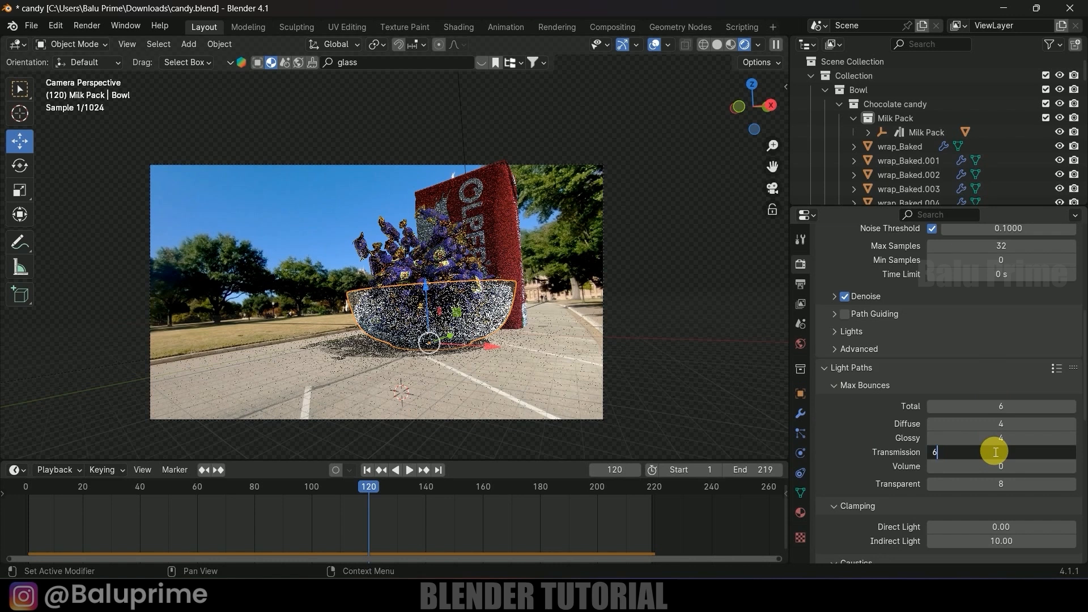
text(6)
key(Return)
scroll(957, 381, down, 2)
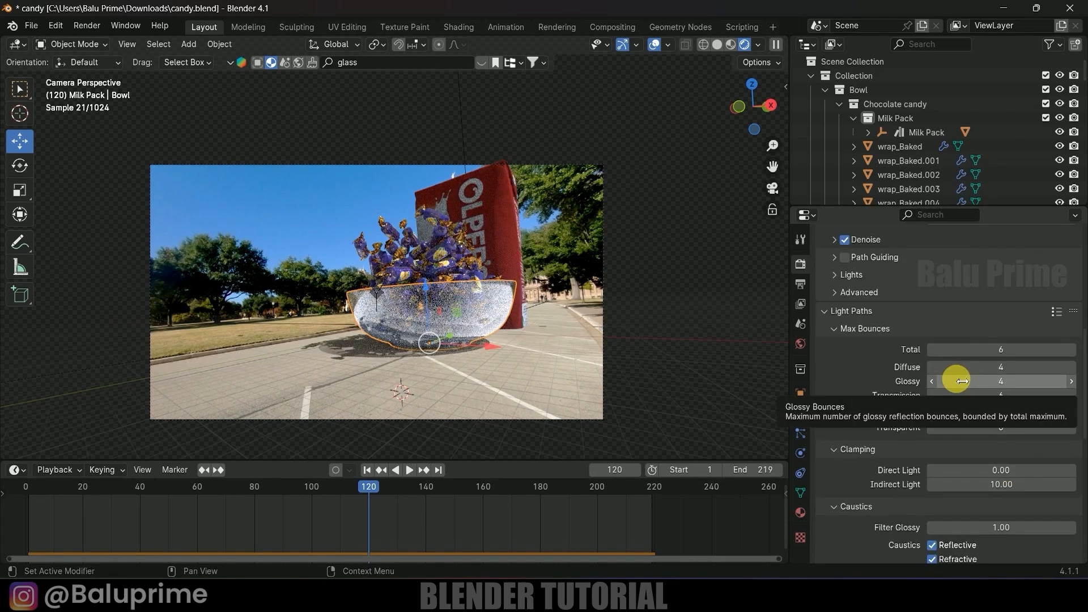
scroll(957, 379, up, 5)
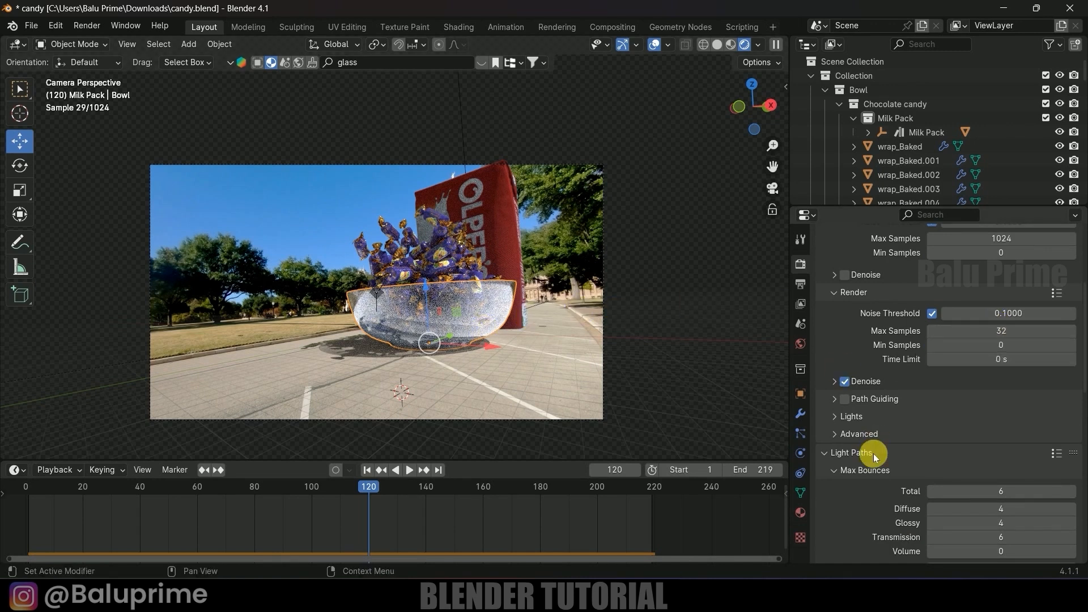
scroll(873, 454, down, 6)
scroll(862, 444, down, 5)
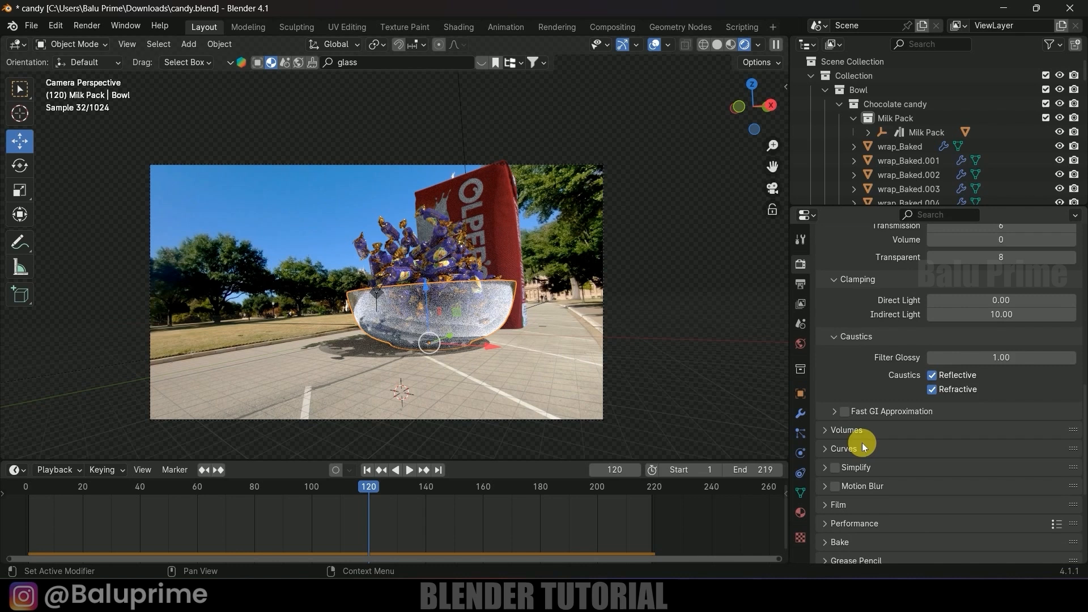
Step: Enable Render Region and Crop to Render Region for the output, and set the frame rate to 25 fps
click(801, 284)
scroll(880, 351, up, 6)
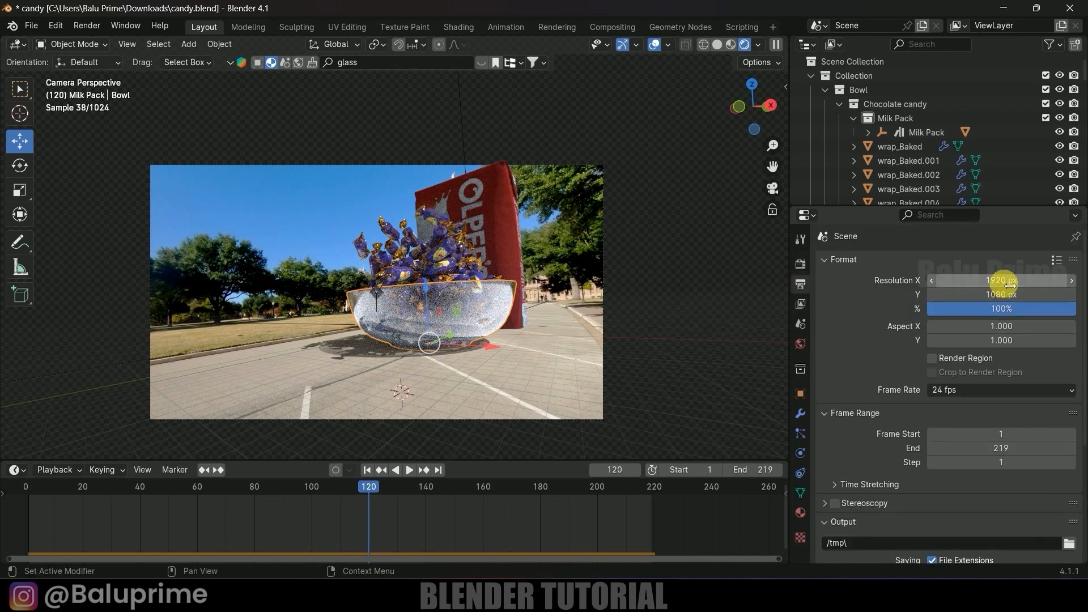
click(932, 358)
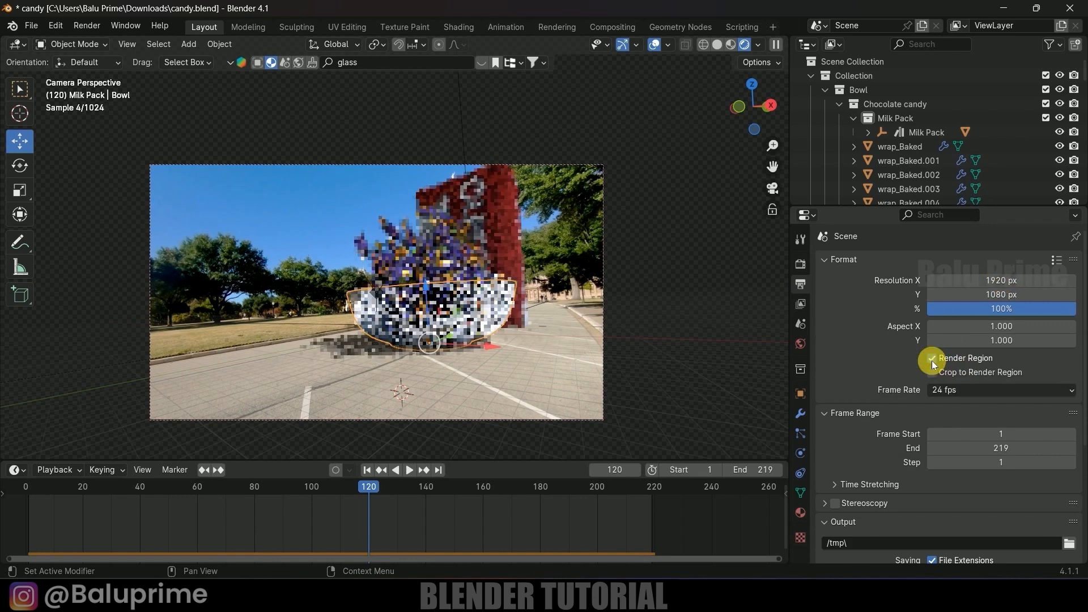
click(933, 374)
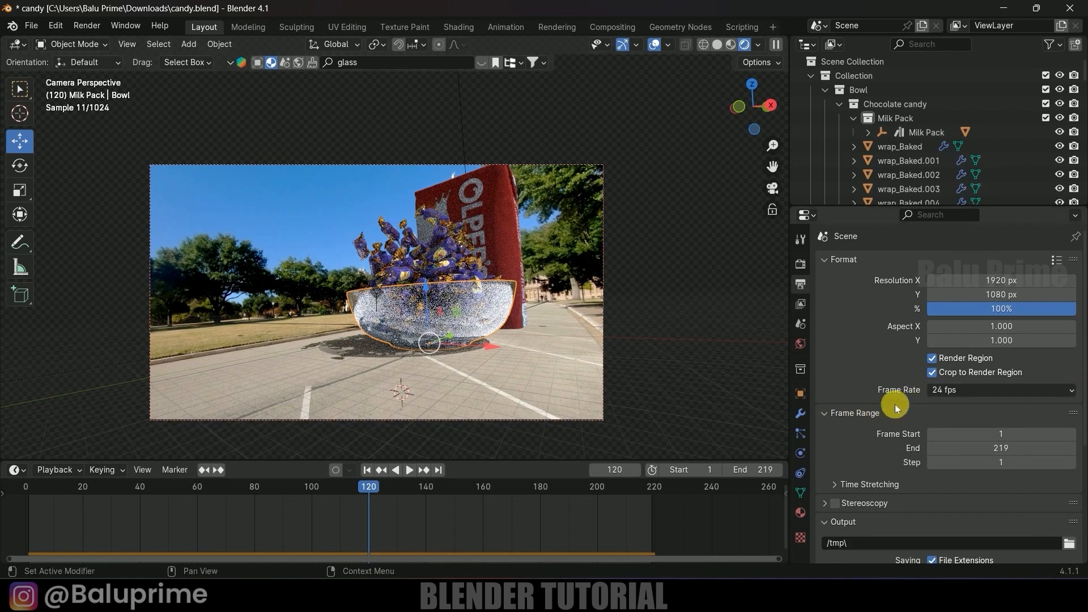
click(960, 391)
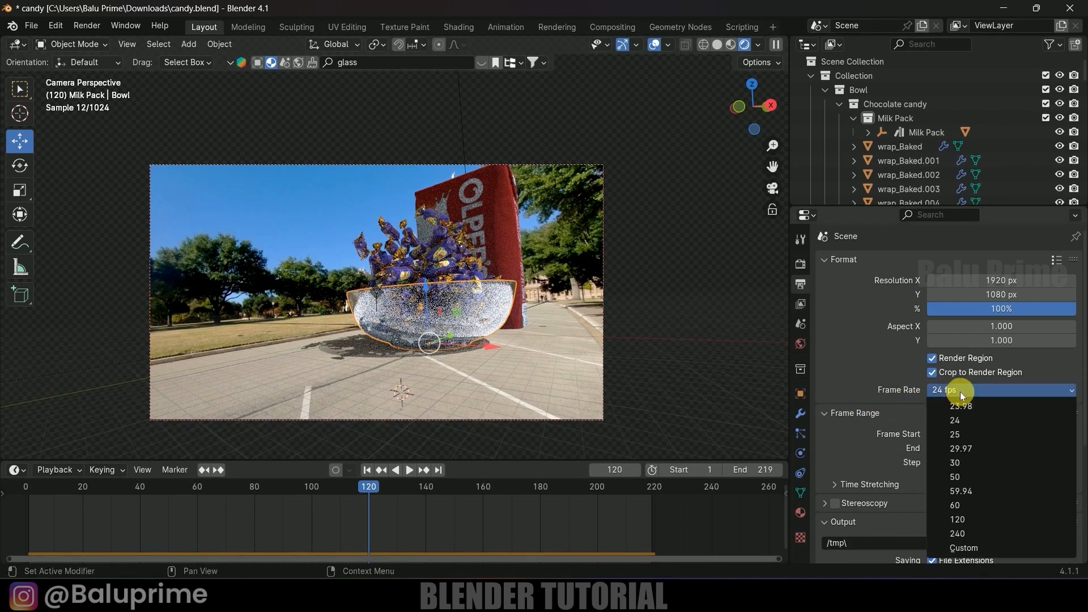
click(968, 433)
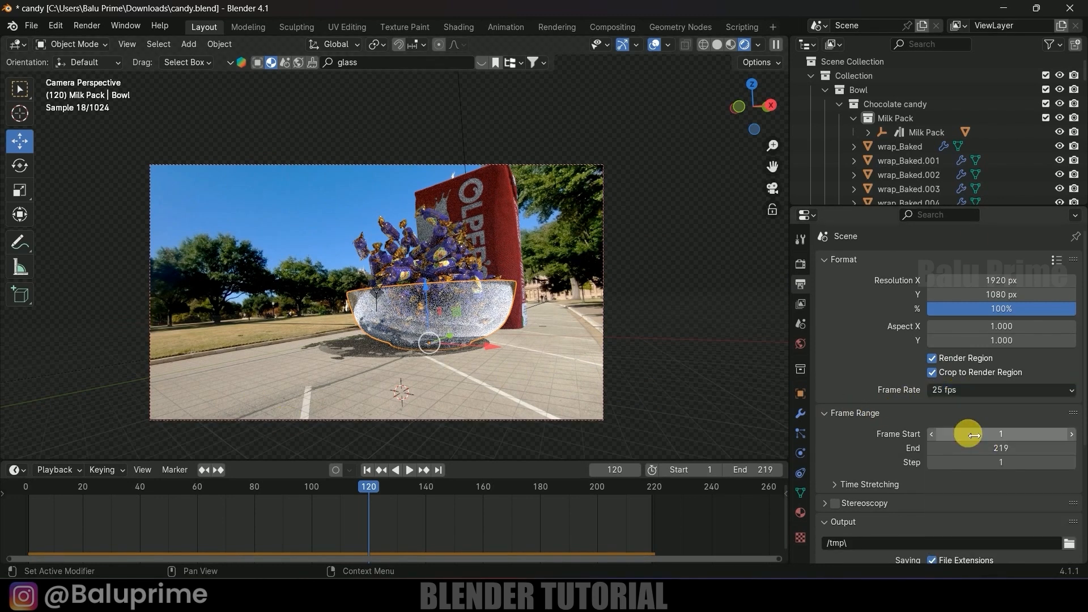
Step: Set the output folder to D:\youtube\Candy\seq\ with PNG as the file format, and open the rendering commands
scroll(878, 415, down, 3)
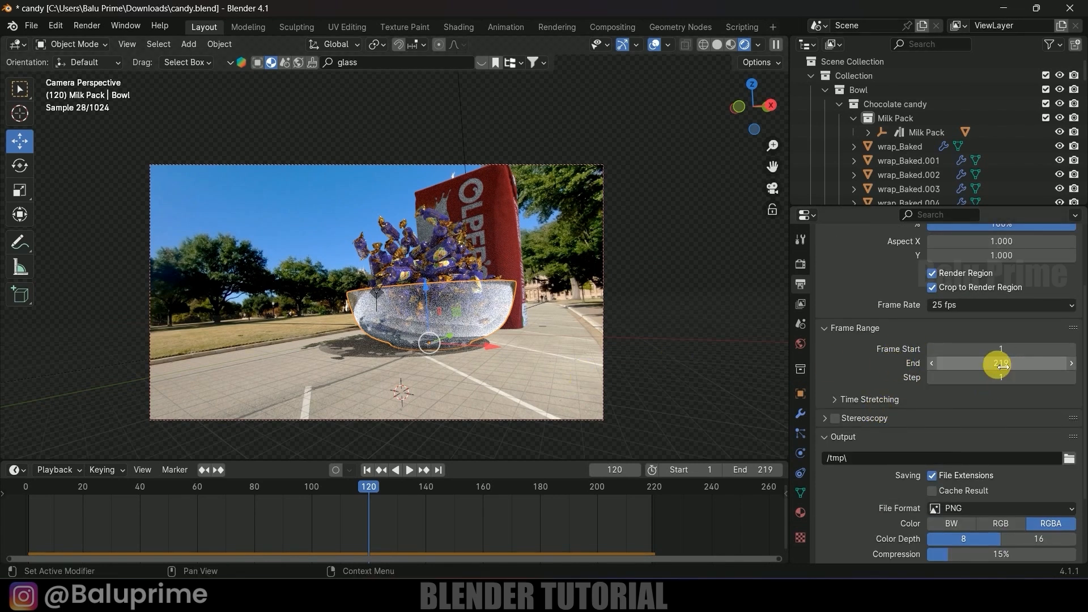
scroll(853, 352, down, 2)
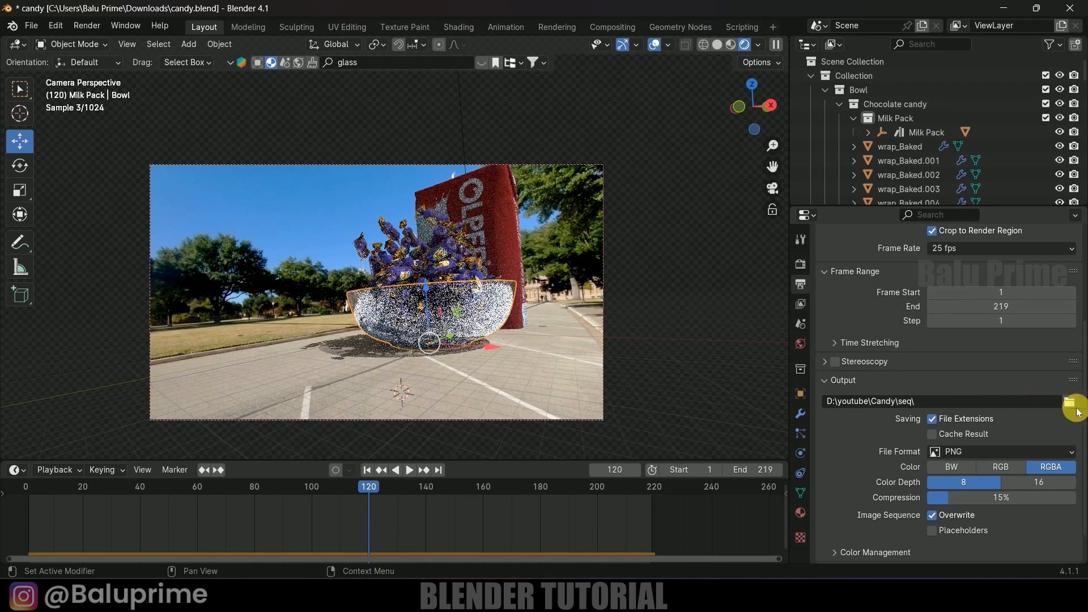
scroll(874, 441, down, 1)
click(955, 421)
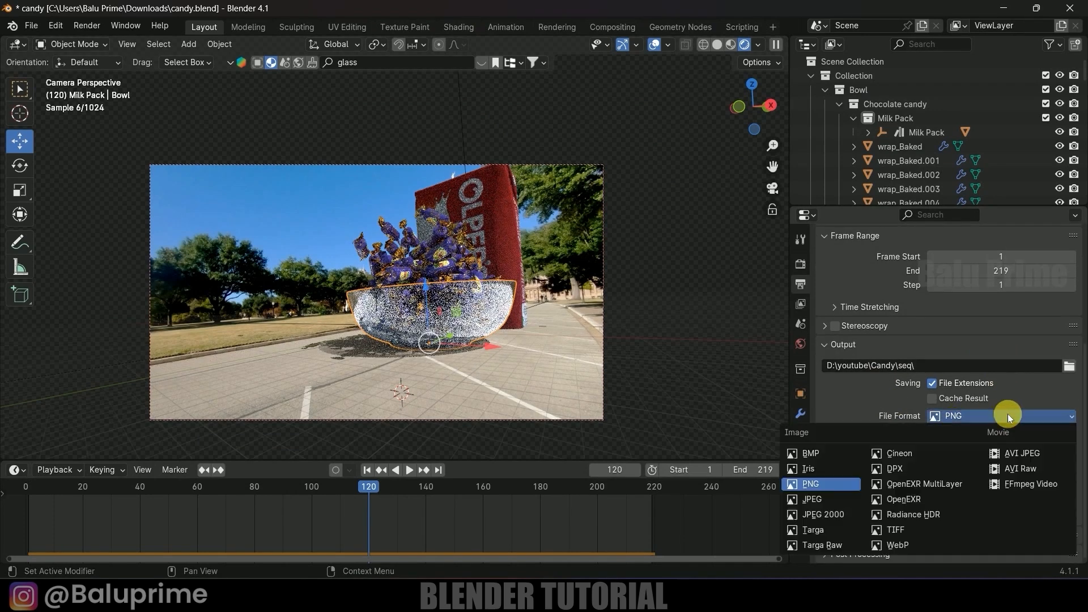
click(824, 481)
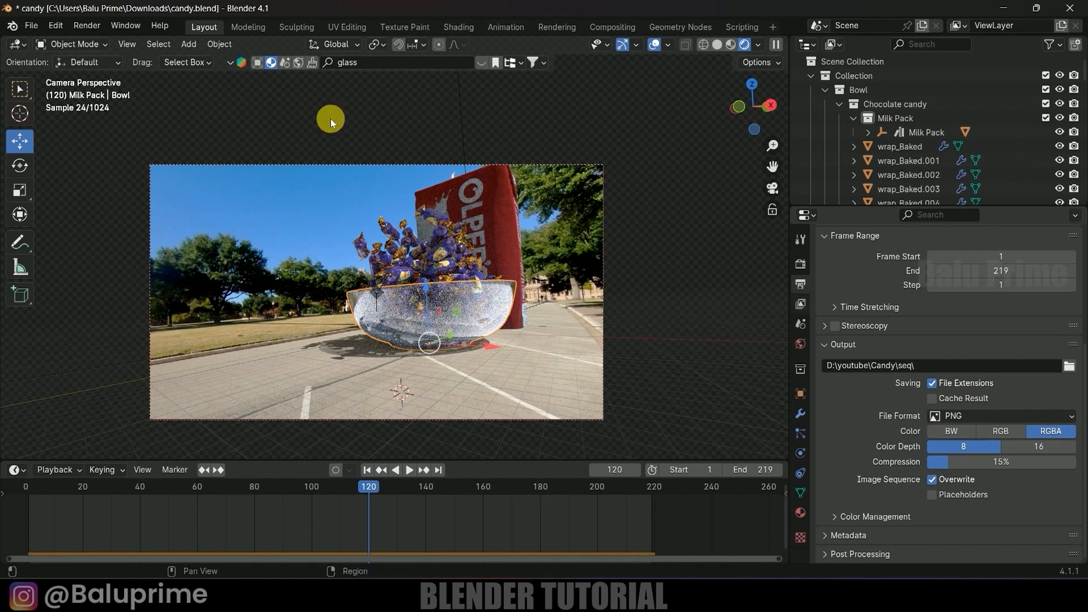
click(88, 27)
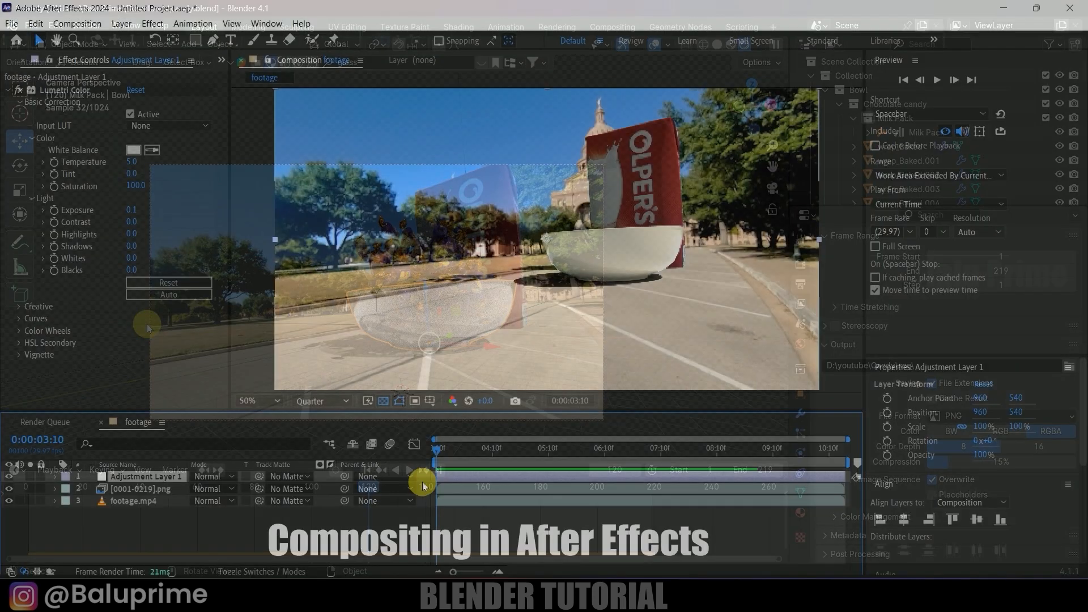
Step: In After Effects, solo the [0001-0219].png, footage.mp4 and Adjustment Layer 1 layers during playback to compare the composite with and without the adjustment, and stop the preview
click(30, 488)
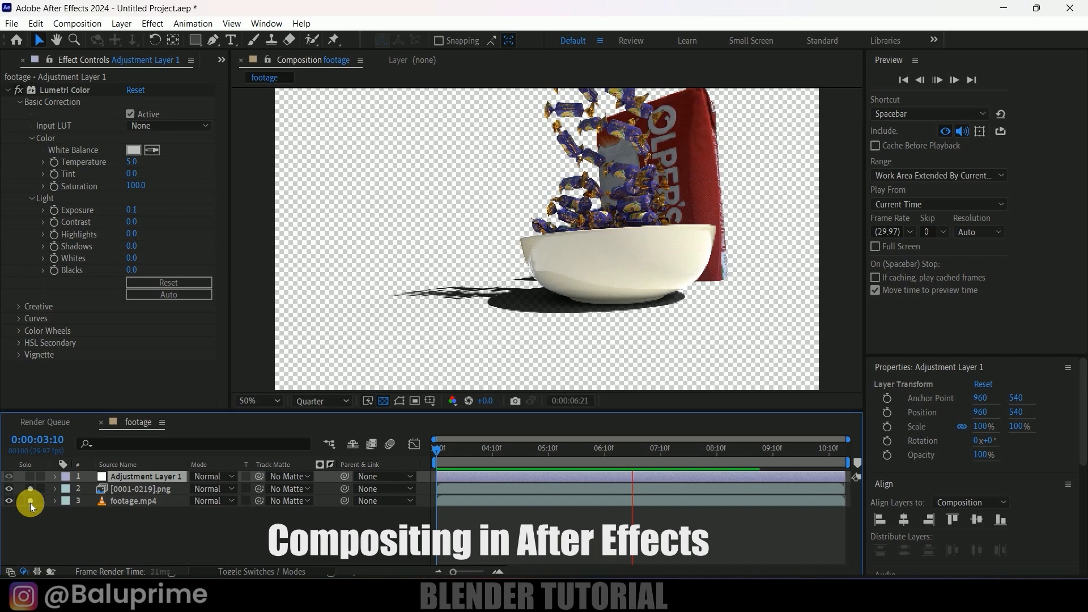
click(29, 502)
click(29, 478)
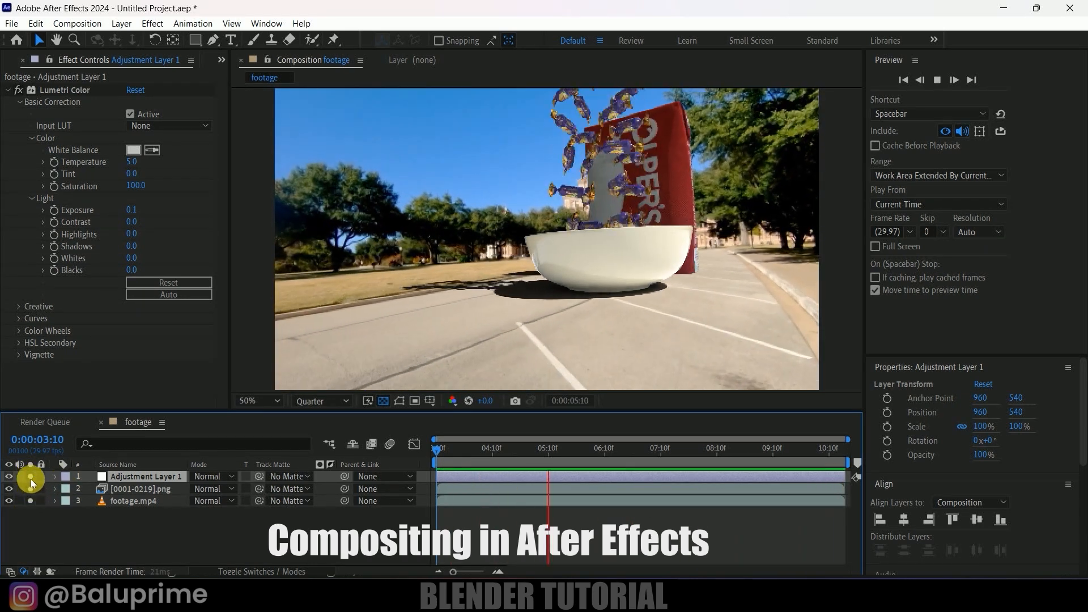
click(30, 477)
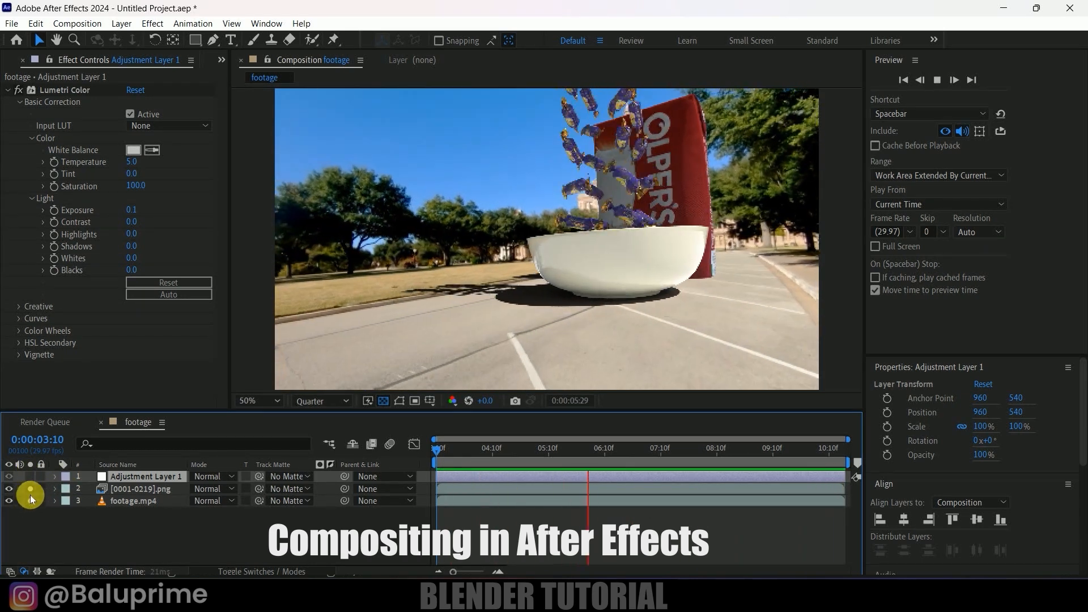
click(29, 499)
click(29, 499)
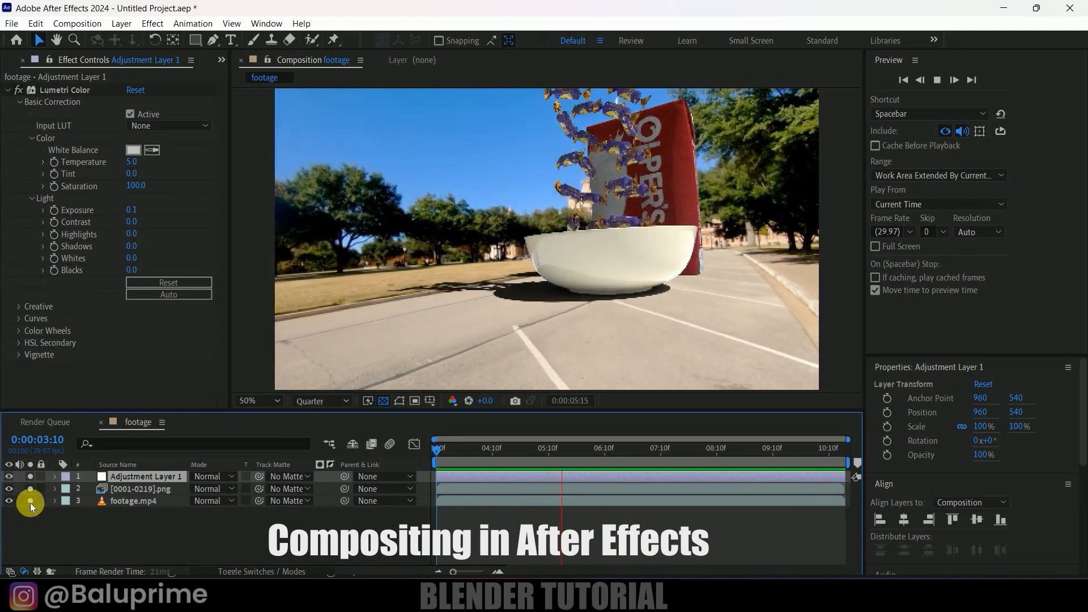
key(space)
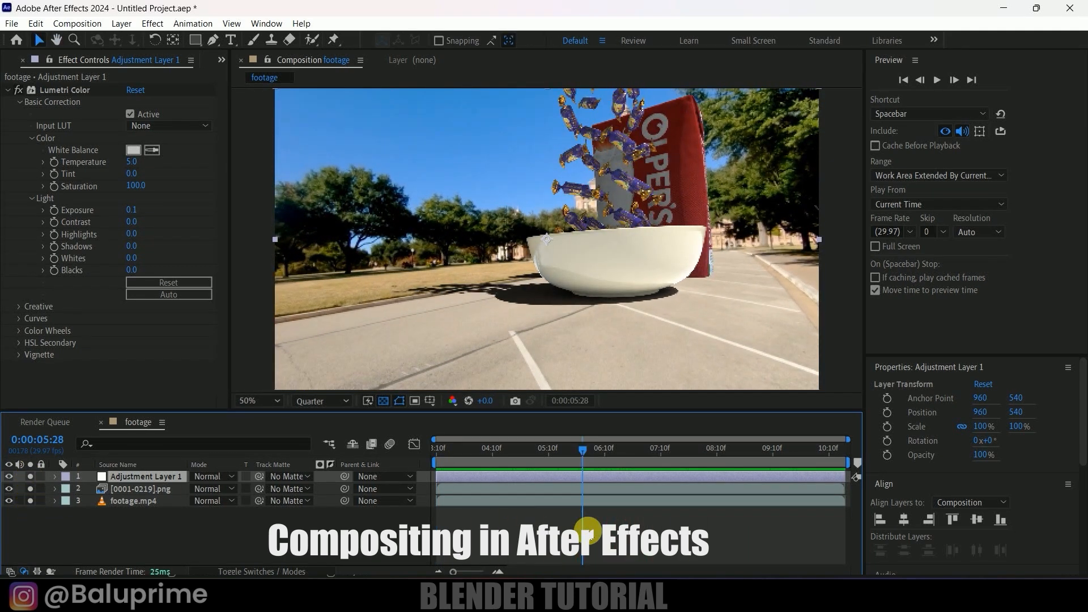